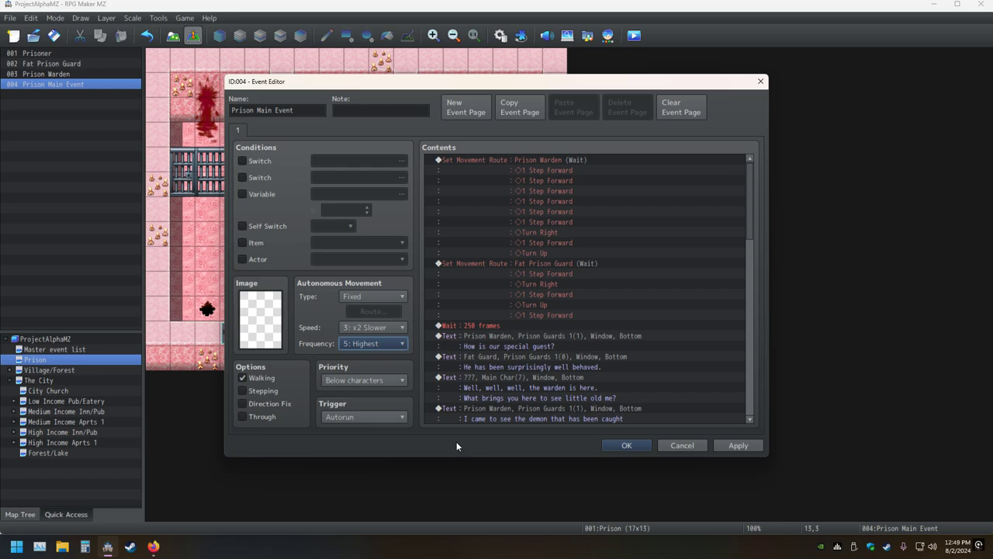
# Keep the changes made to the Prison Main Event and save the project
pyautogui.press('Escape')
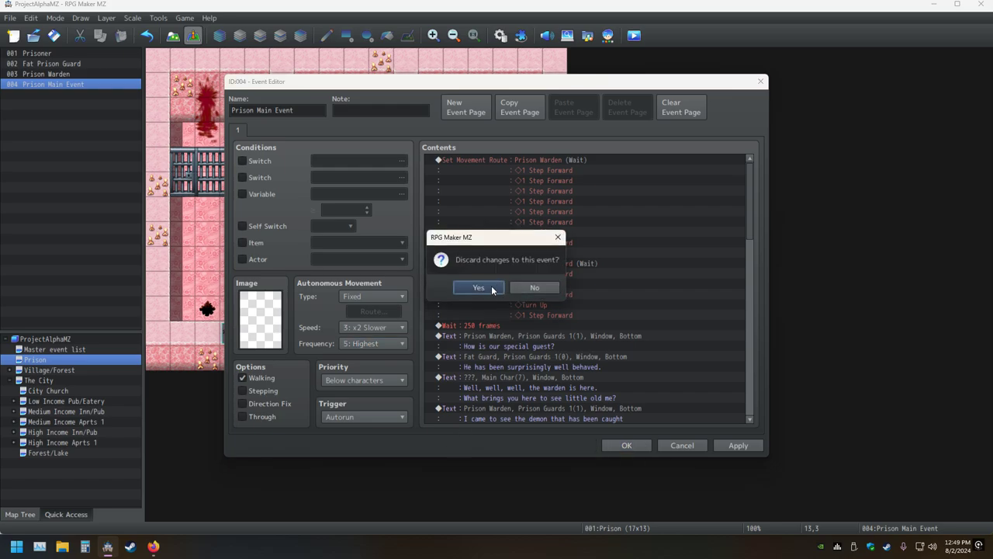
pyautogui.click(549, 288)
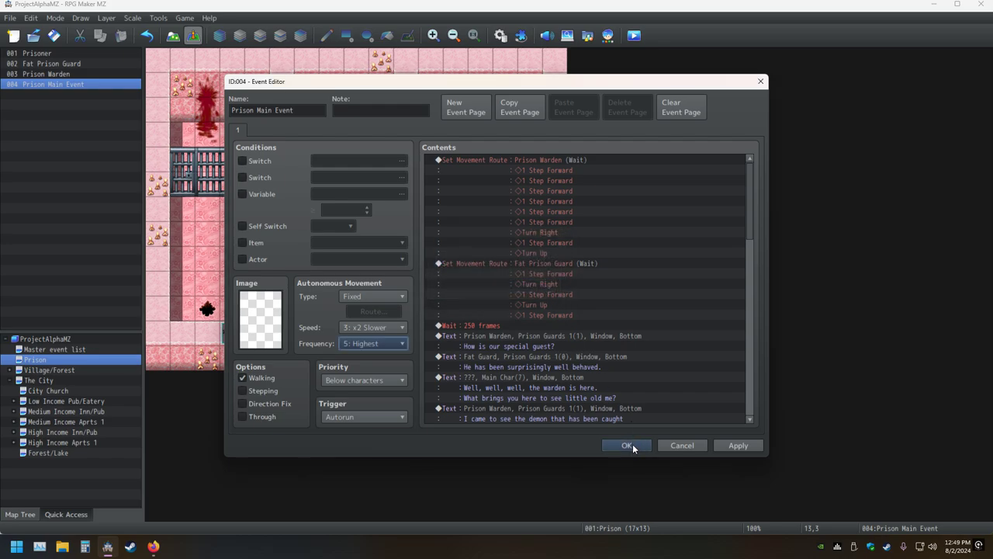
pyautogui.click(627, 446)
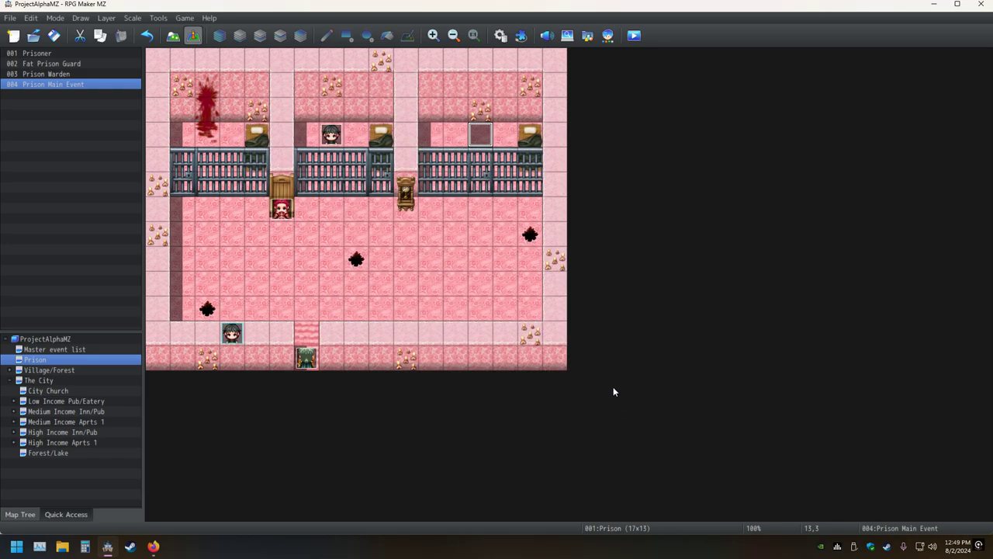
pyautogui.click(55, 36)
# Switch to Steam and show the hidden games in the library
pyautogui.click(933, 4)
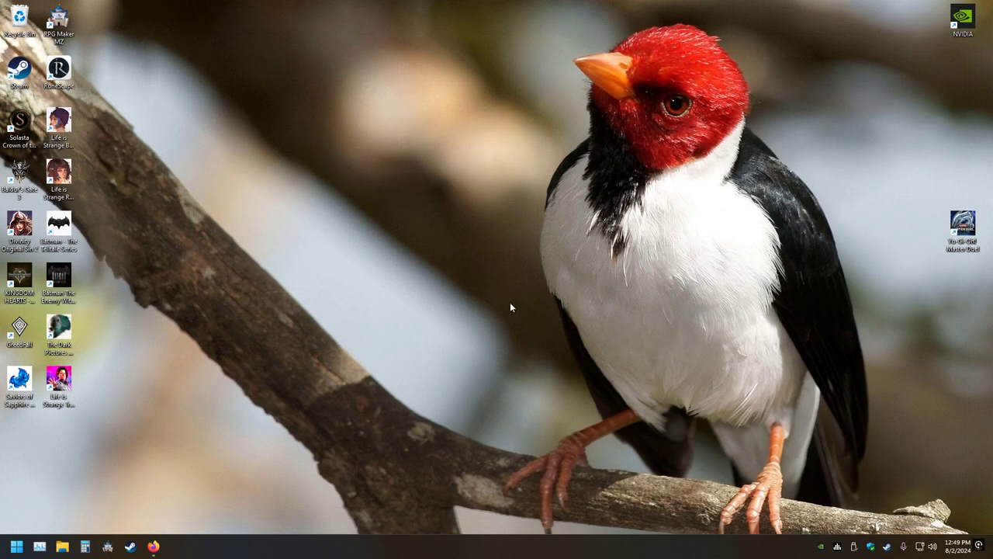
pyautogui.click(130, 547)
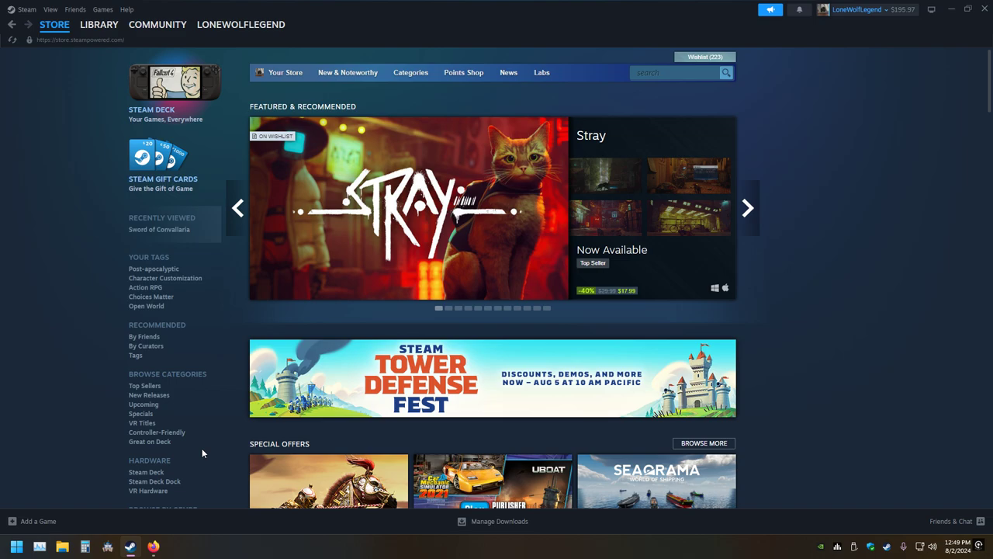
pyautogui.click(98, 25)
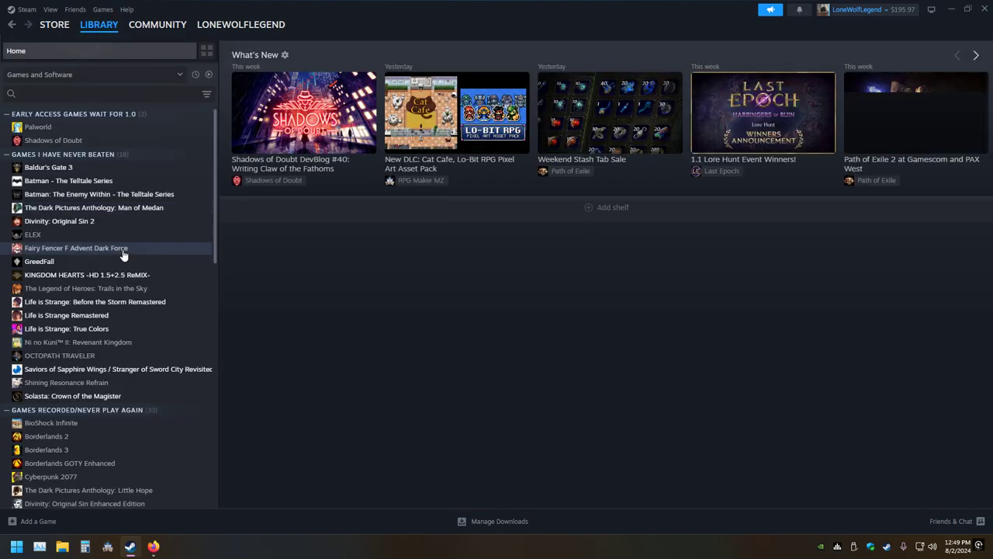
pyautogui.click(23, 9)
pyautogui.moveTo(50, 9)
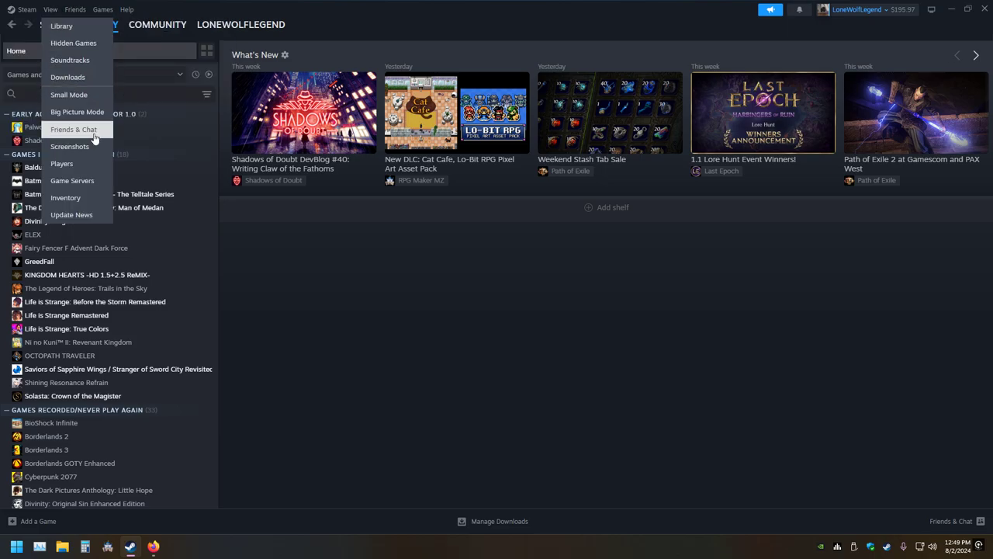
pyautogui.click(69, 42)
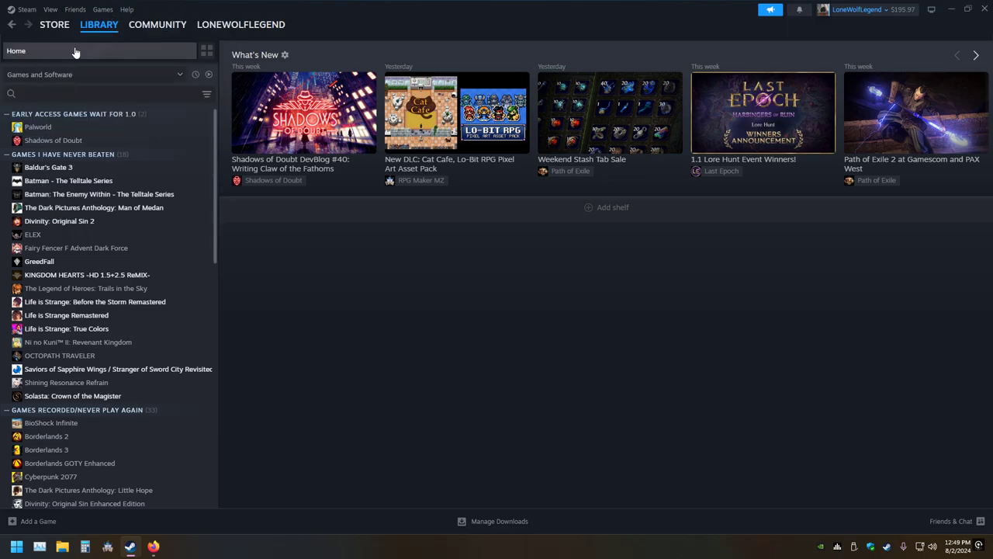
# Find RPG Maker VX Ace among the hidden games and install it on Windows (C:) with desktop and start menu shortcuts
pyautogui.scroll(-7, 491, 330)
pyautogui.scroll(-2, 492, 331)
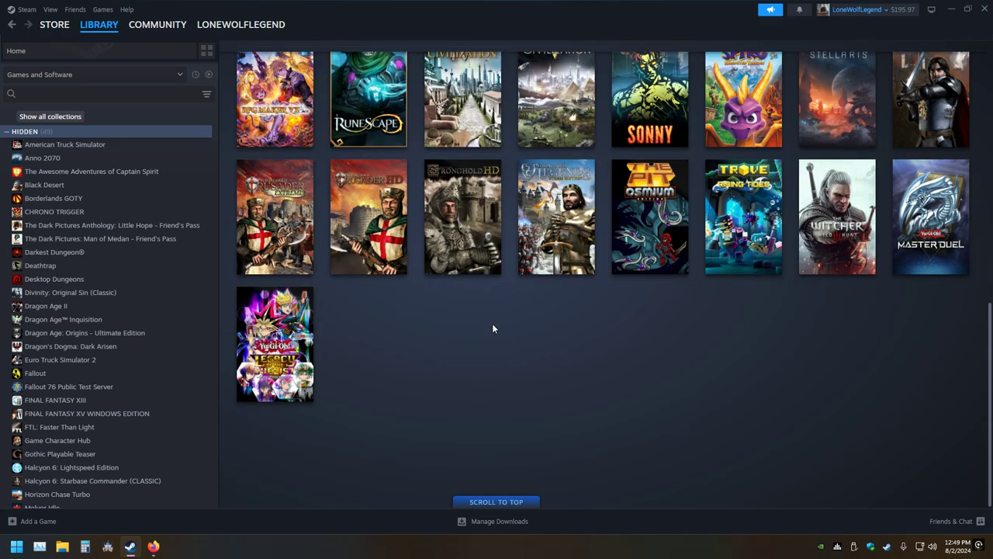
pyautogui.scroll(3, 492, 328)
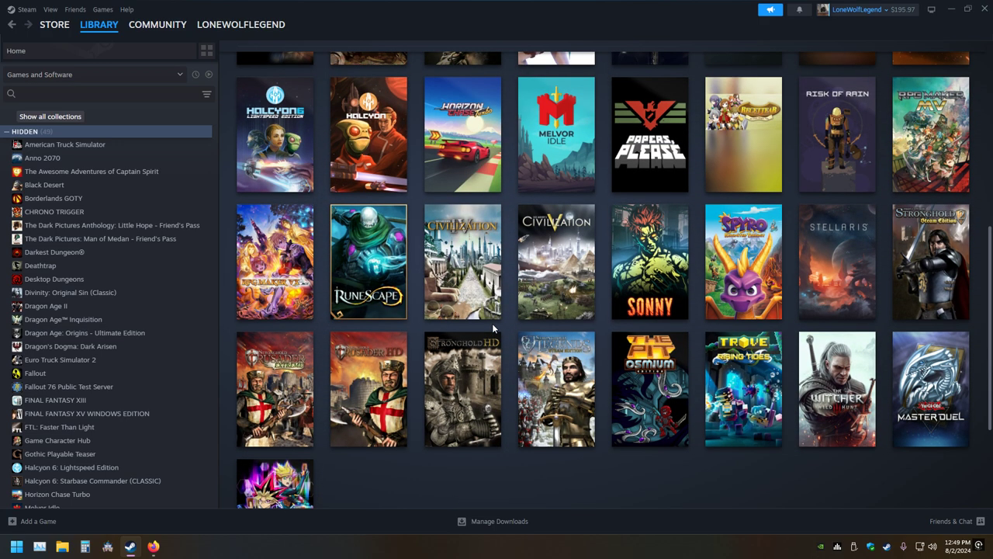
pyautogui.moveTo(495, 316)
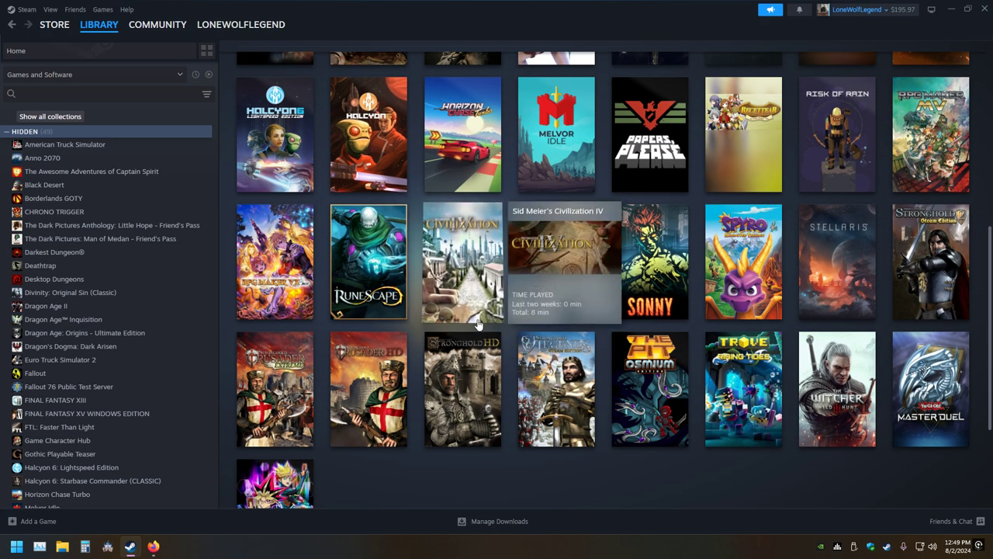
pyautogui.click(290, 283)
pyautogui.click(278, 223)
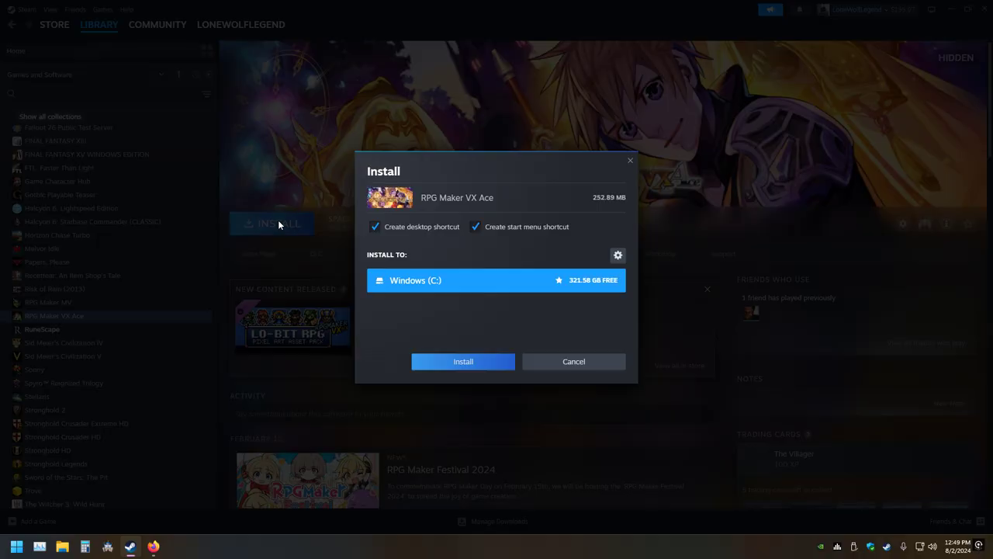
pyautogui.click(463, 362)
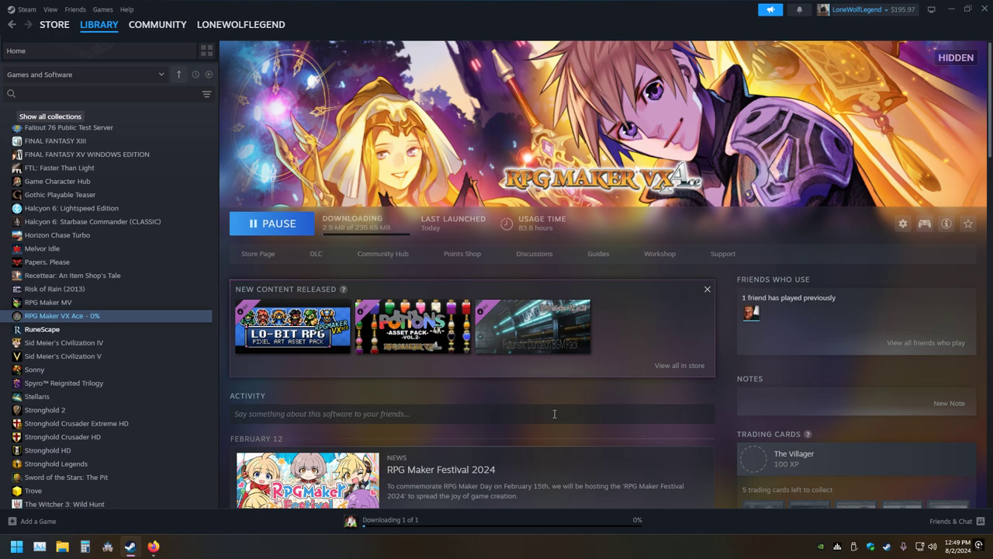
# Launch RPG Maker VX Ace from the desktop and decline overwriting the newer local version of the project
pyautogui.click(950, 9)
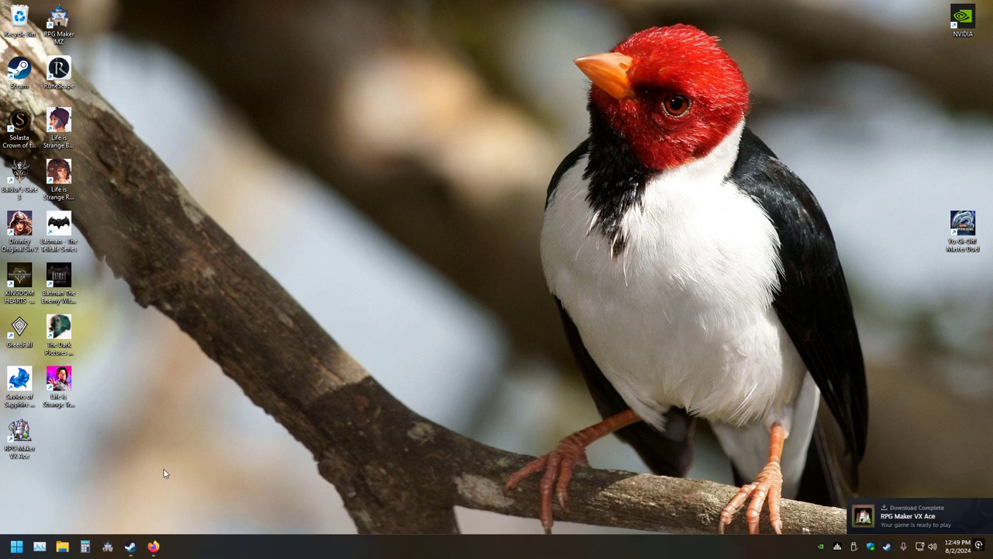
pyautogui.doubleClick(19, 431)
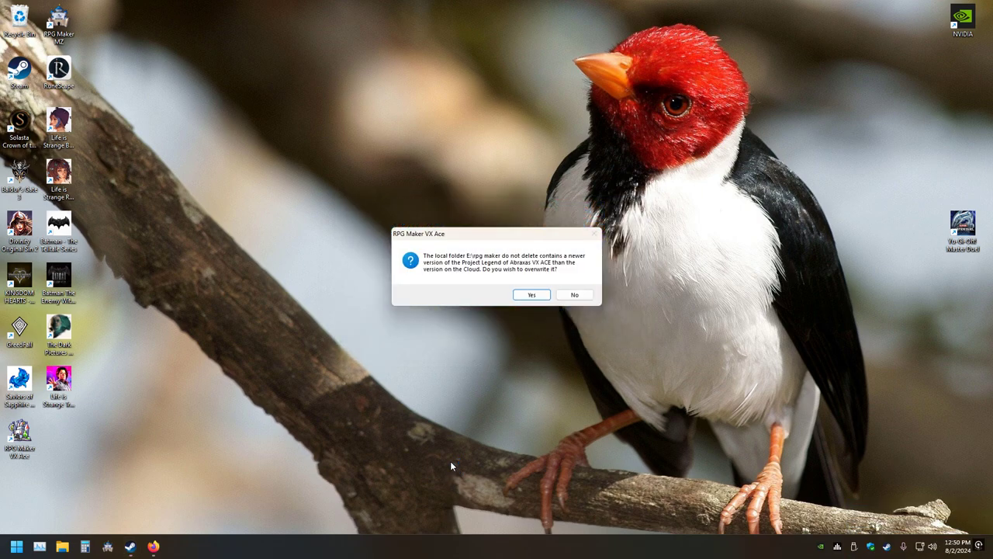
pyautogui.click(574, 295)
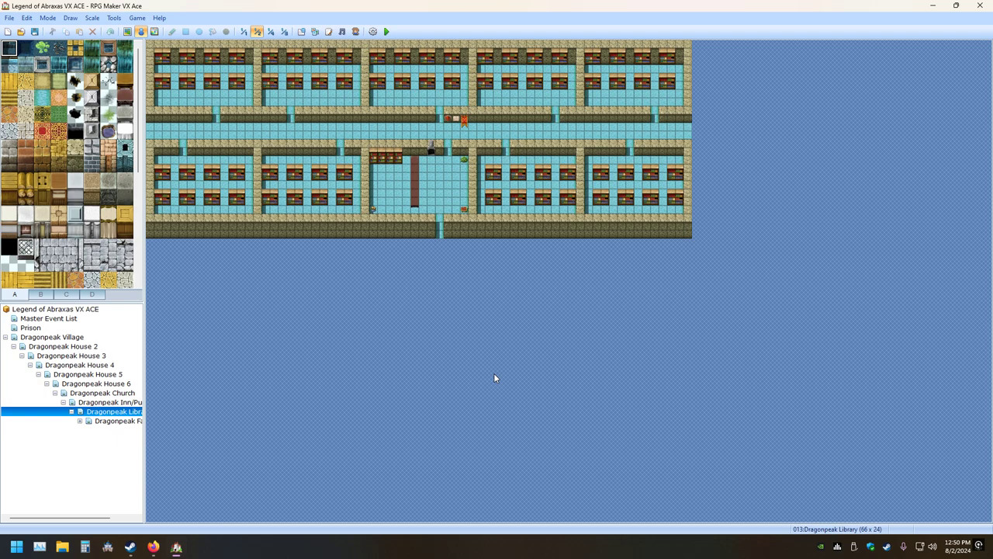
# Open the script editor and read through the Window_MenuCommand script
pyautogui.click(373, 31)
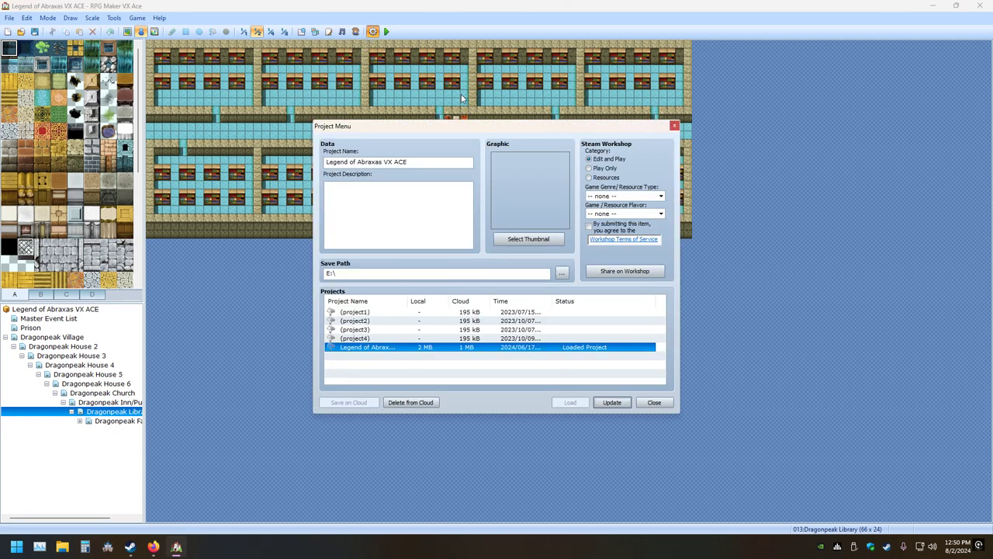
pyautogui.click(674, 126)
pyautogui.click(328, 31)
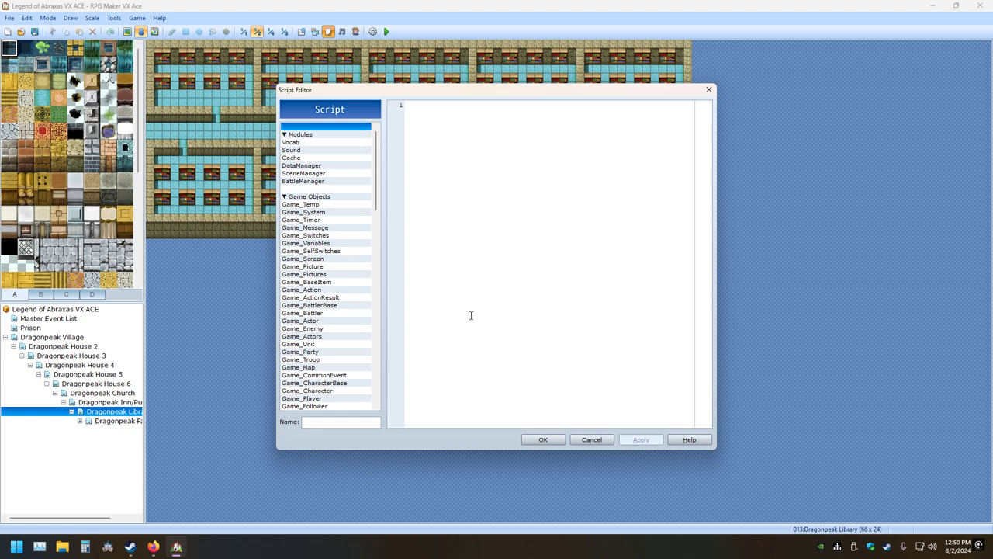
pyautogui.scroll(-15, 349, 248)
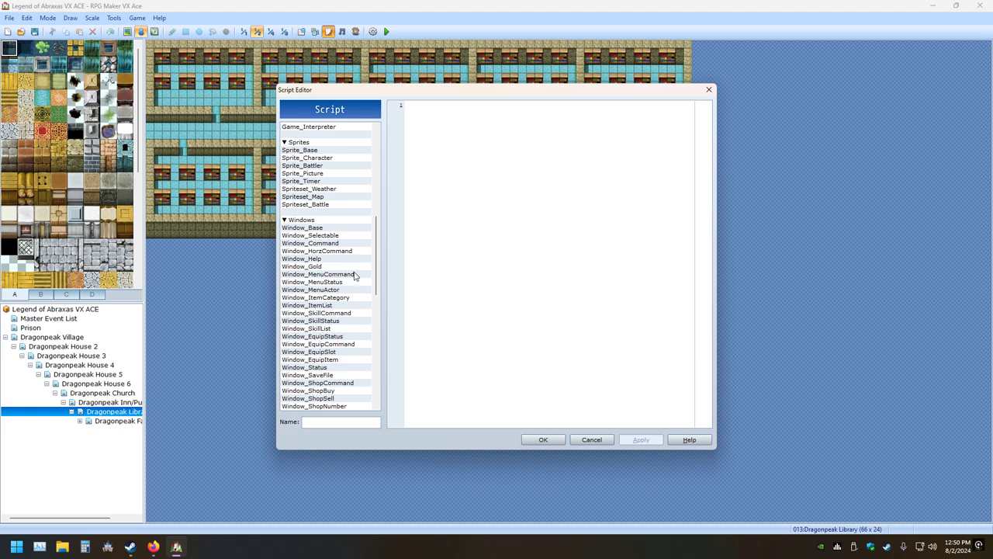
pyautogui.click(355, 275)
pyautogui.scroll(-13, 589, 339)
pyautogui.scroll(-5, 589, 338)
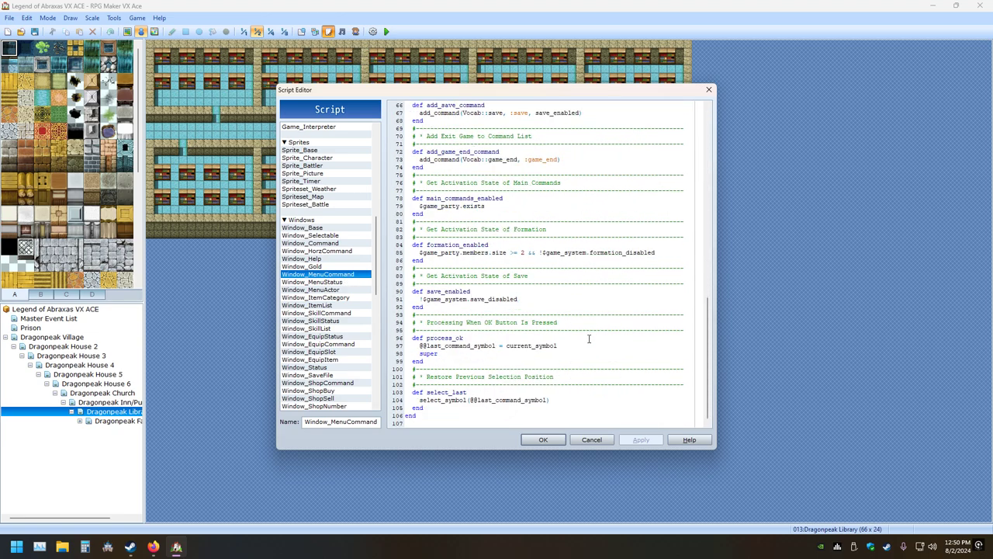
pyautogui.scroll(3, 589, 338)
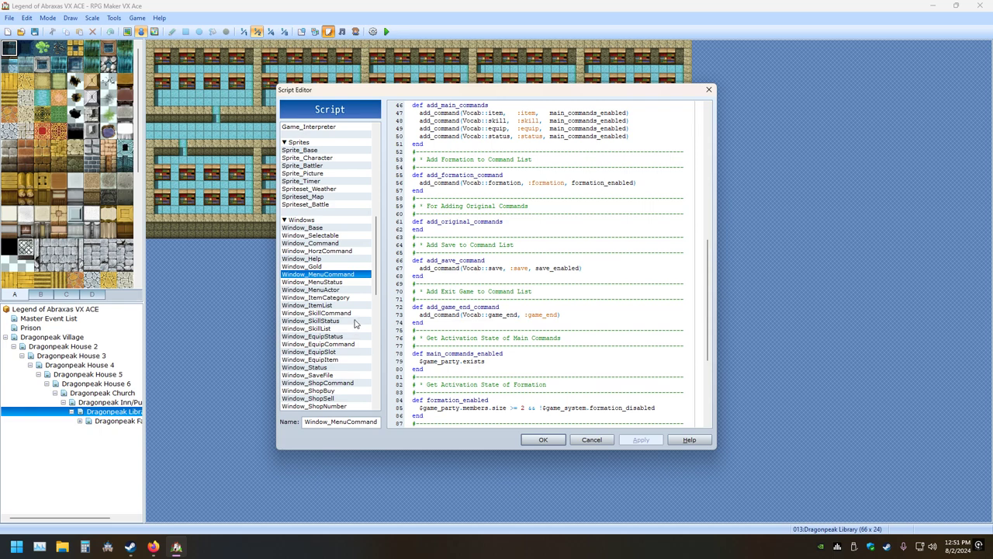
# Look further through the script list and read the Scene_MenuBase script to its end
pyautogui.scroll(-3, 355, 324)
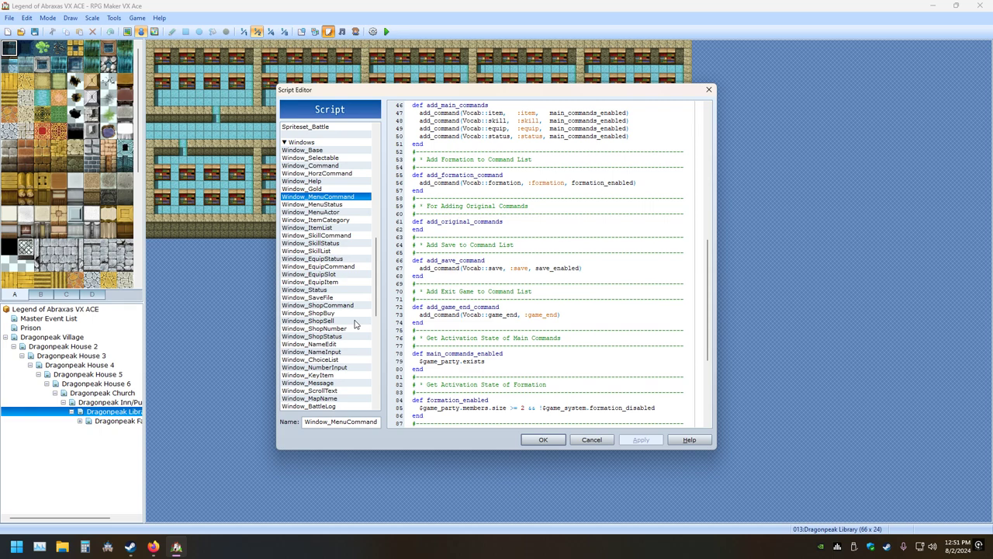
pyautogui.scroll(-12, 354, 324)
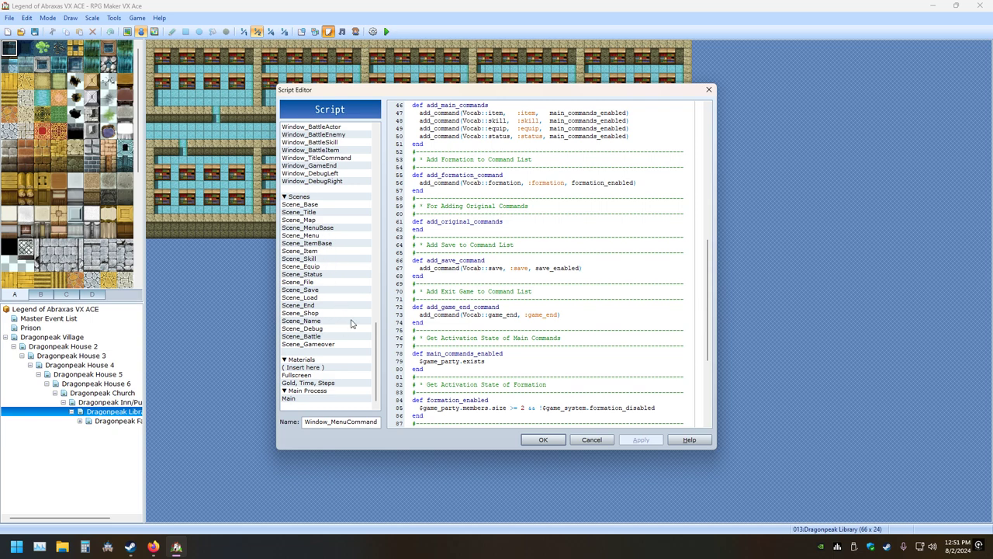
pyautogui.click(326, 228)
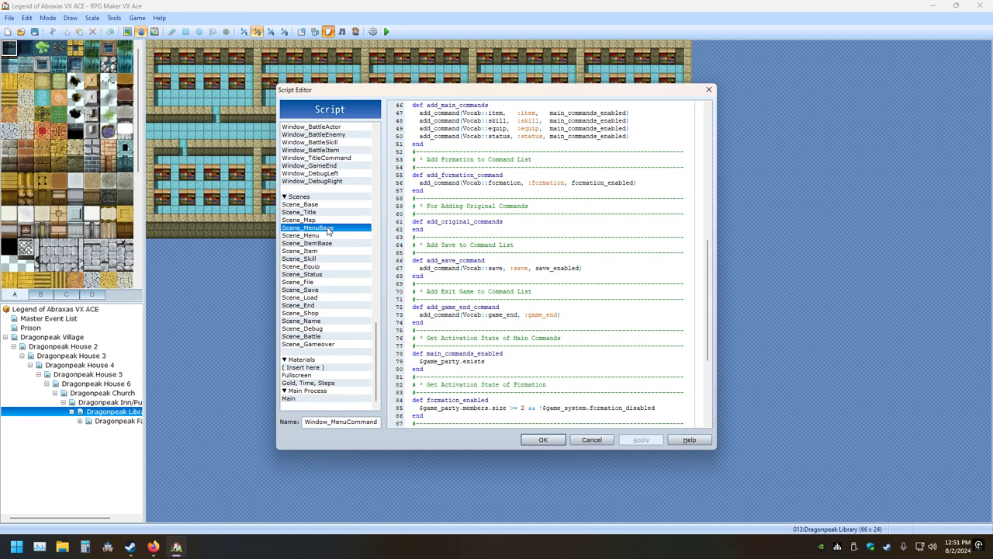
pyautogui.scroll(-3, 601, 341)
pyautogui.scroll(-4, 611, 362)
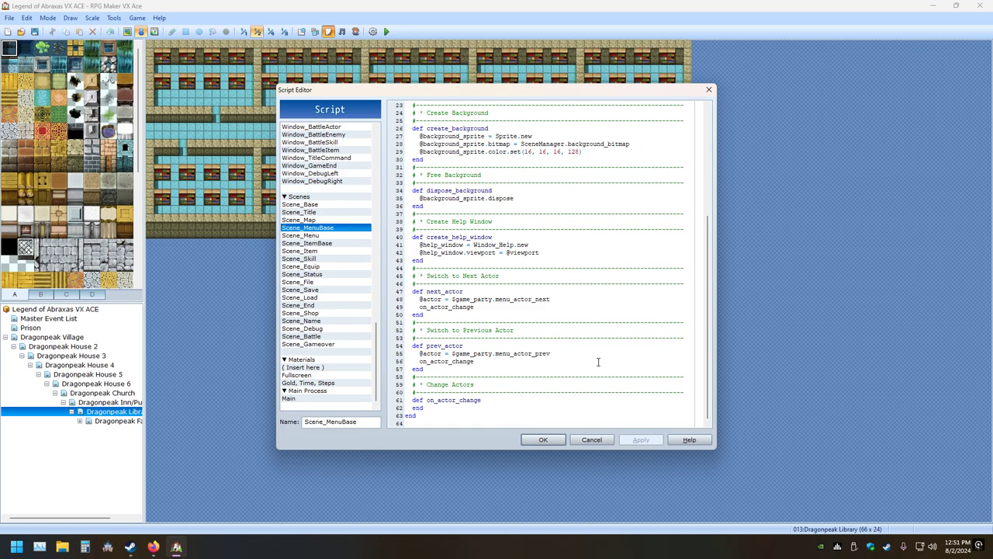
# Read through the Scene_Menu and Scene_Base scripts
pyautogui.click(332, 236)
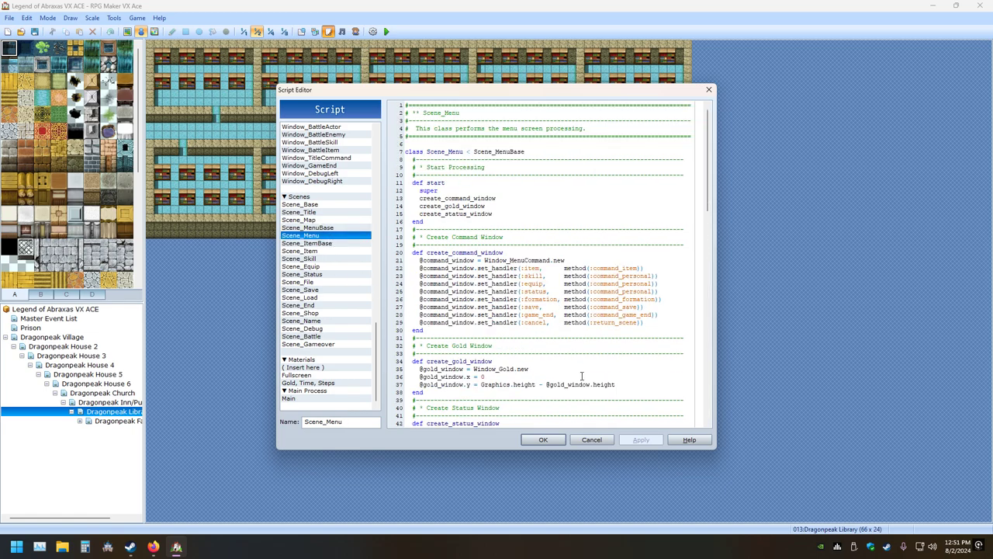
pyautogui.scroll(-20, 583, 374)
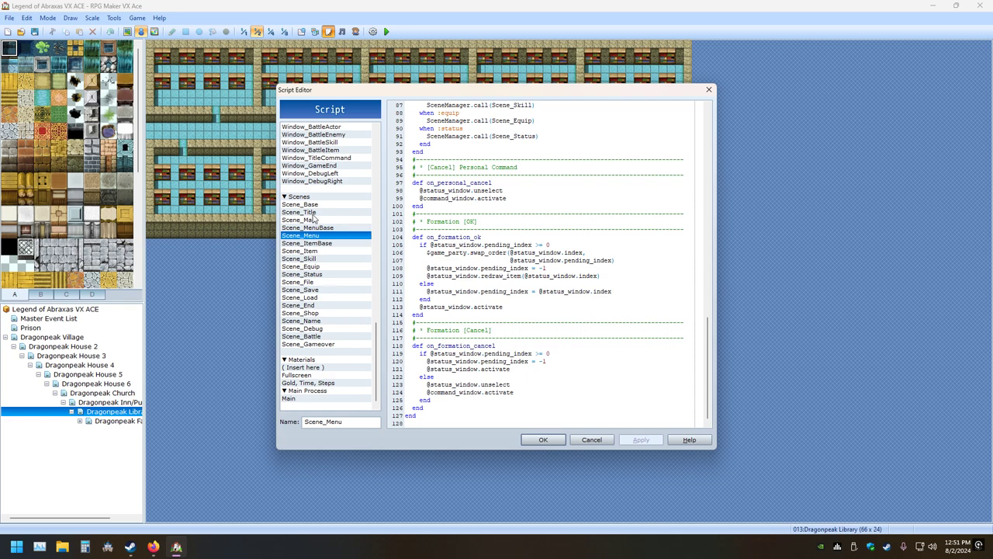
pyautogui.click(311, 205)
pyautogui.scroll(-20, 580, 363)
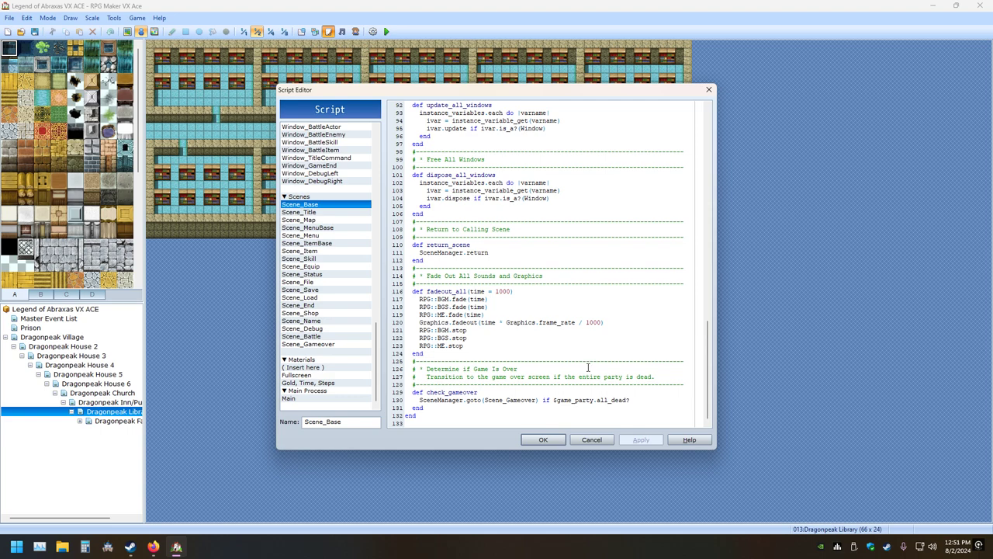
# Go back to the Game Objects scripts and read through the Game_Message script
pyautogui.scroll(7, 344, 345)
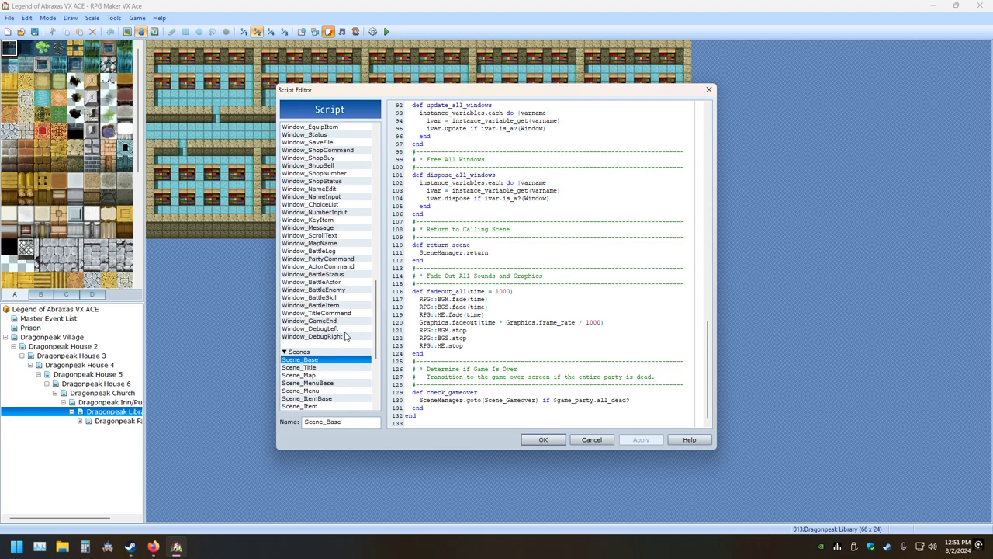
pyautogui.scroll(11, 346, 335)
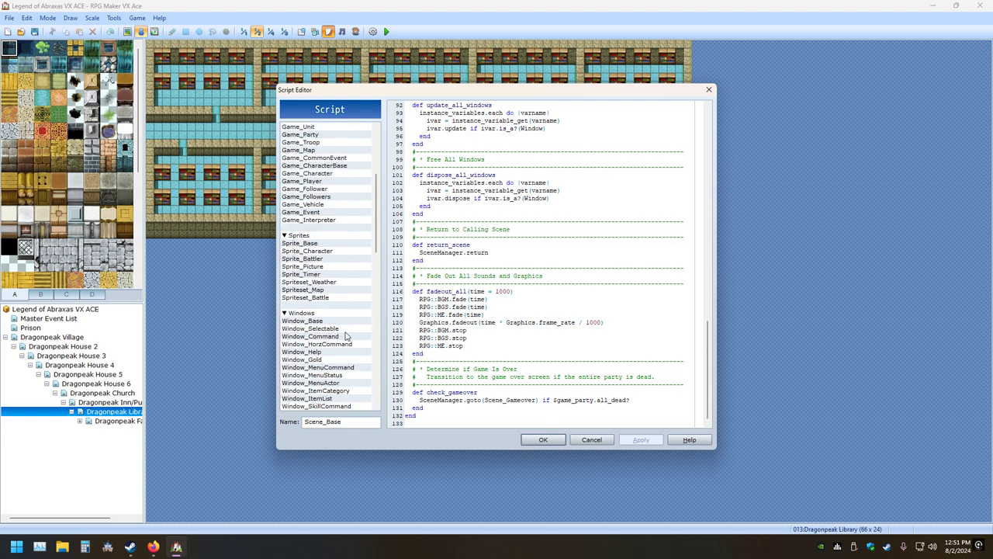
pyautogui.scroll(3, 346, 335)
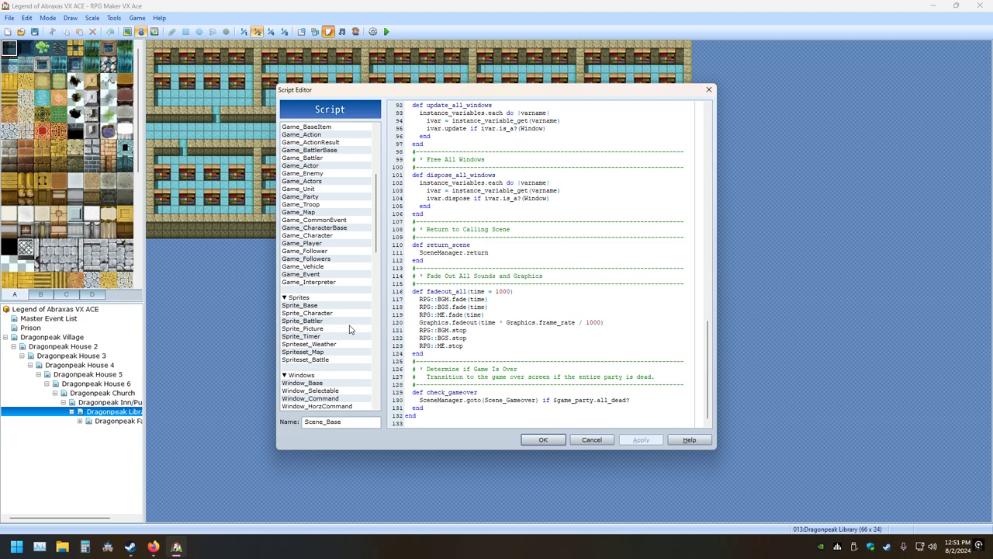
pyautogui.scroll(3, 349, 330)
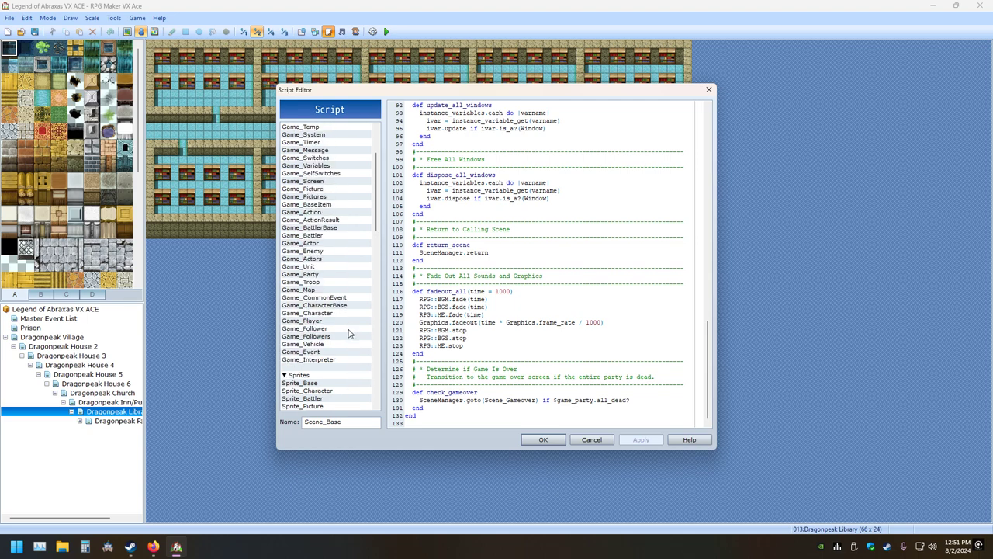
pyautogui.scroll(3, 349, 332)
pyautogui.click(319, 228)
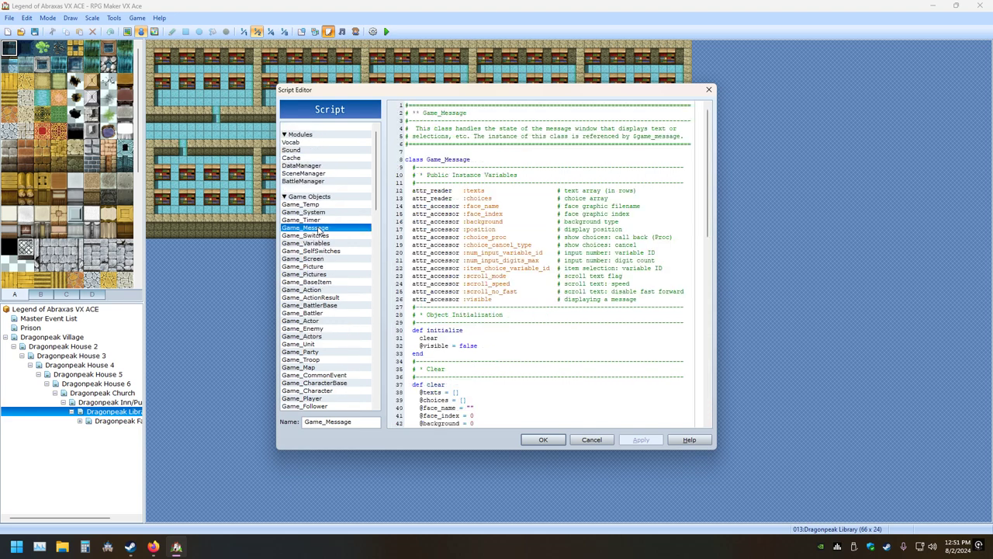
pyautogui.scroll(-20, 583, 357)
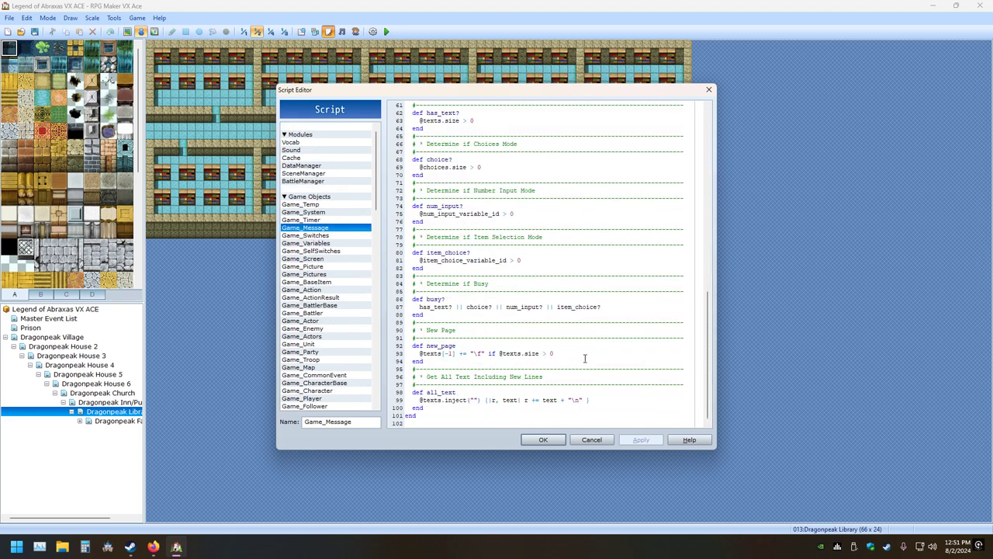
pyautogui.scroll(3, 583, 369)
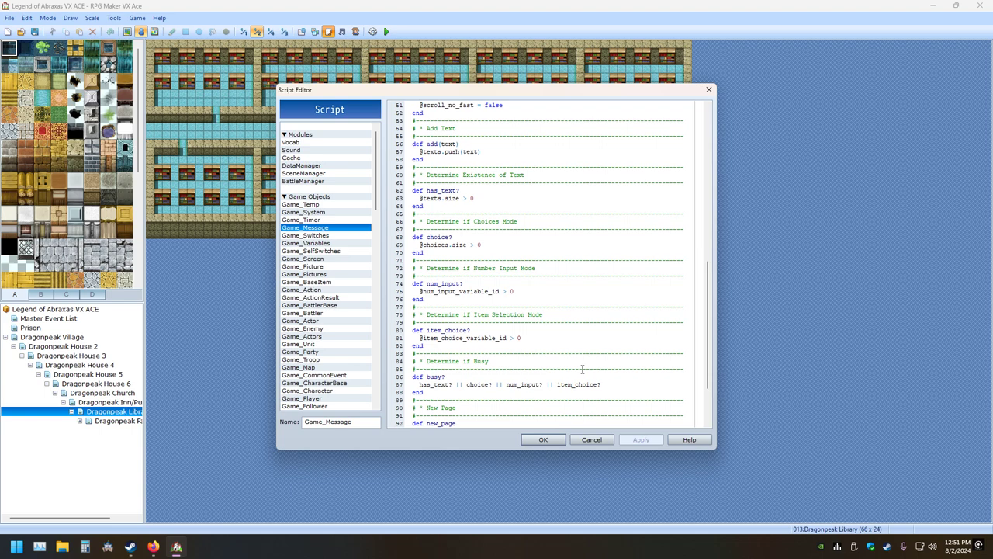
pyautogui.scroll(6, 583, 370)
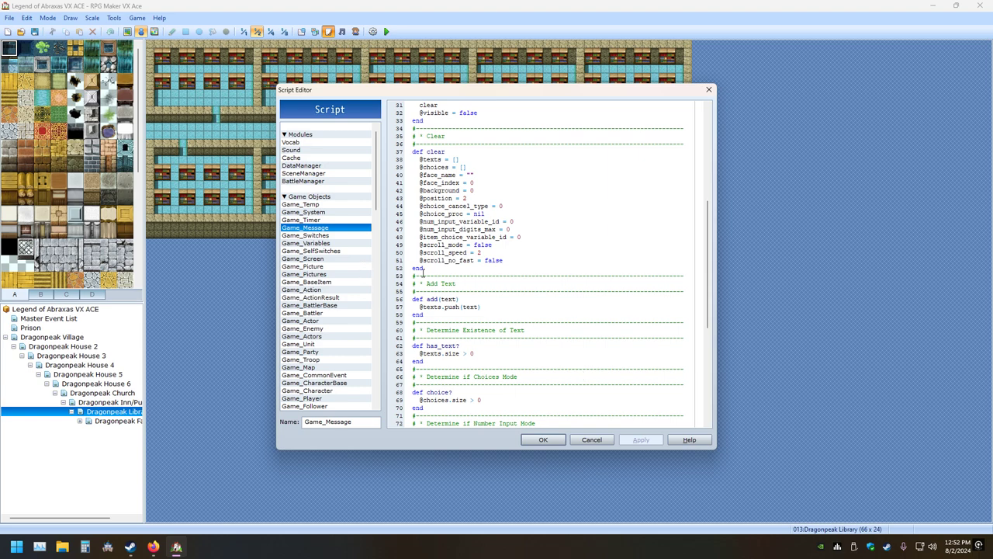
pyautogui.moveTo(516, 260); pyautogui.dragTo(423, 260)
pyautogui.hotkey('shift', 'Left')
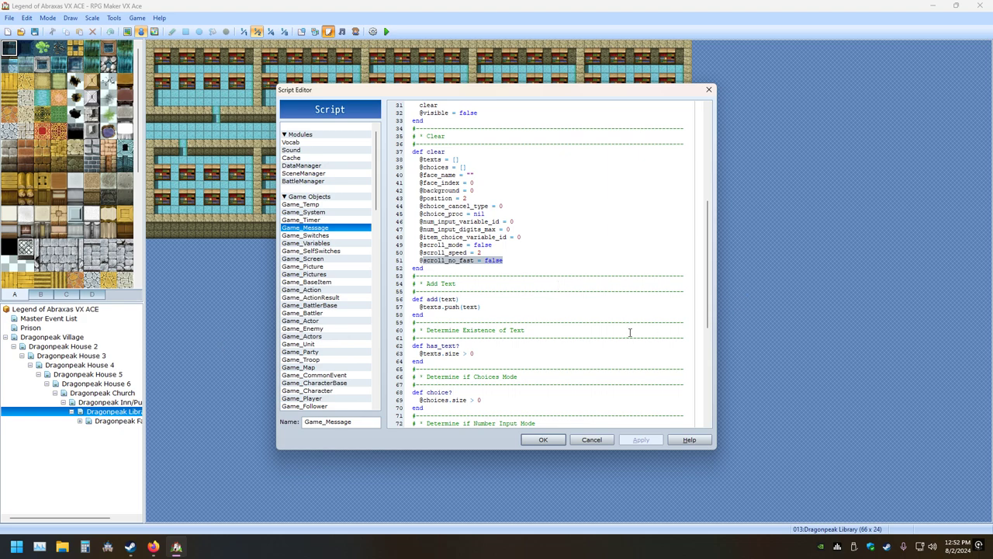
pyautogui.scroll(-10, 602, 359)
pyautogui.scroll(10, 601, 360)
pyautogui.scroll(3, 601, 359)
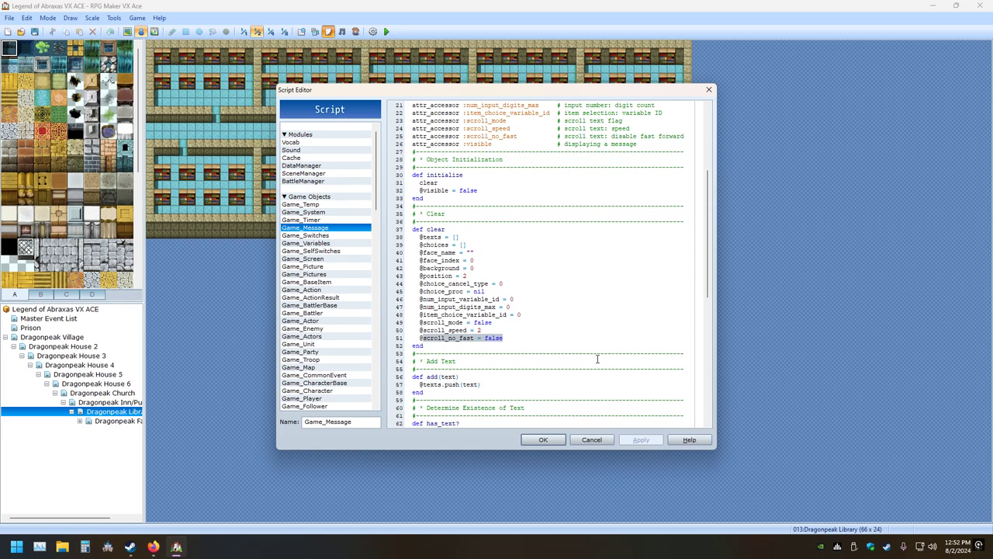
pyautogui.click(708, 90)
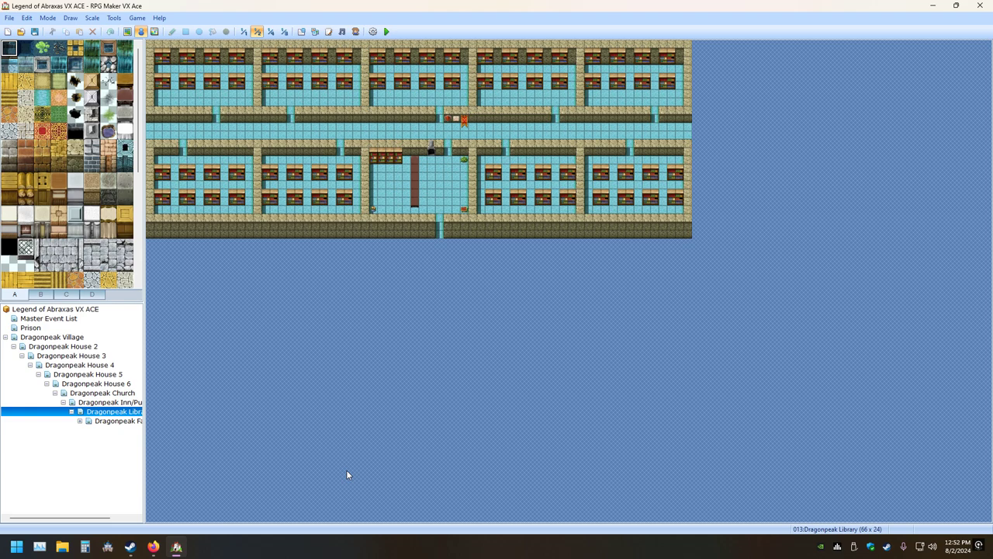
# Create a new event at tile 009,008 on the Prison map and start a Show Text command in it
pyautogui.click(33, 328)
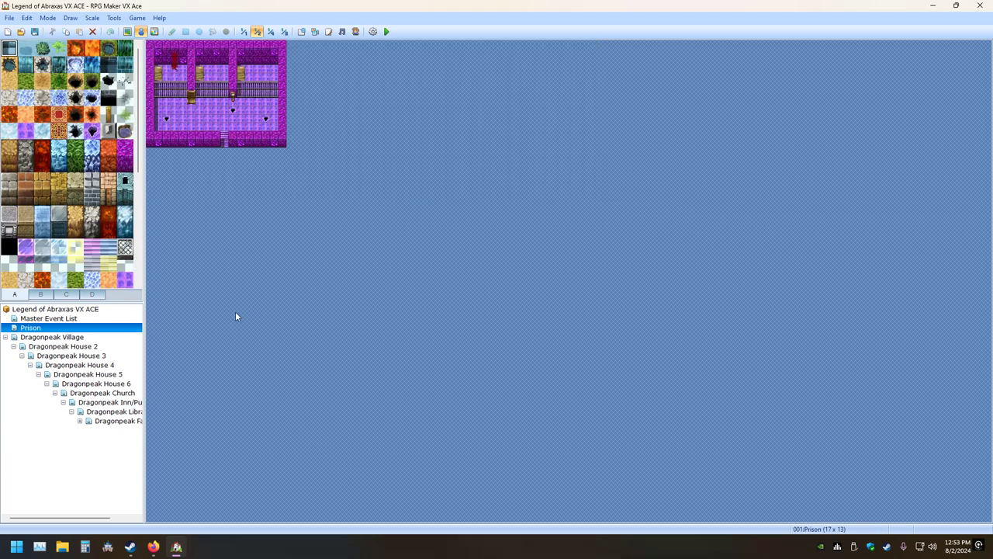
pyautogui.doubleClick(224, 110)
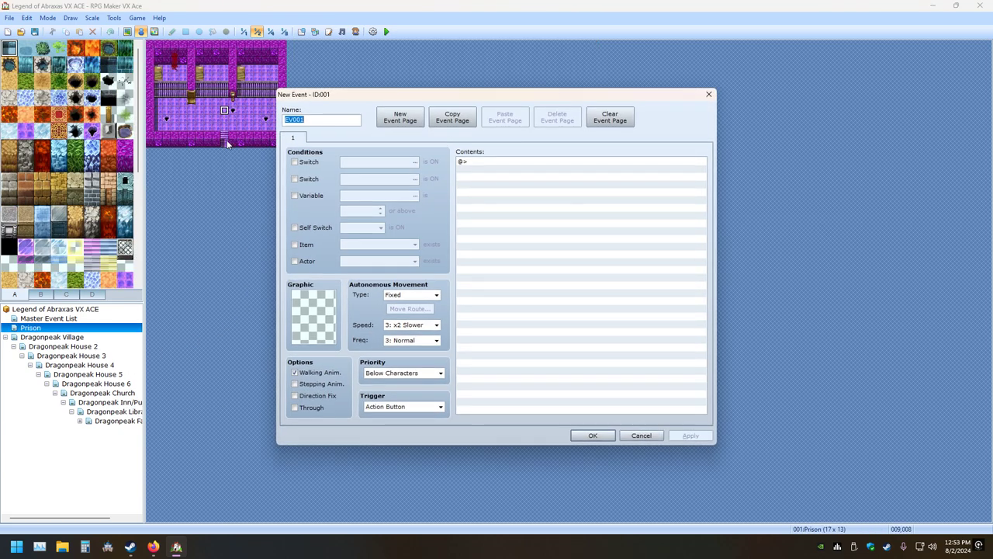
pyautogui.click(486, 166)
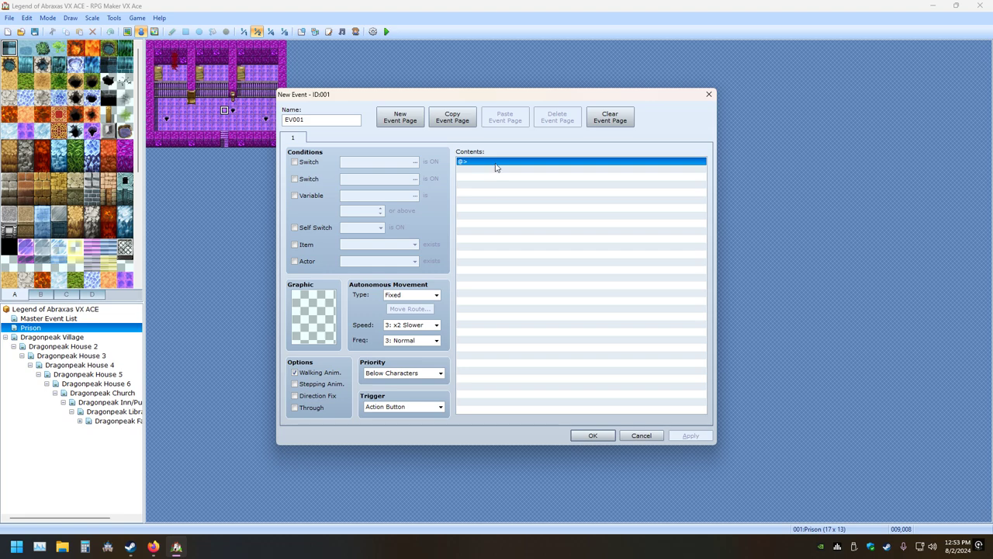
pyautogui.doubleClick(494, 163)
pyautogui.click(514, 177)
# Fill the first message with three lines of random filler letters and add it to the event
pyautogui.write('xlkbn')
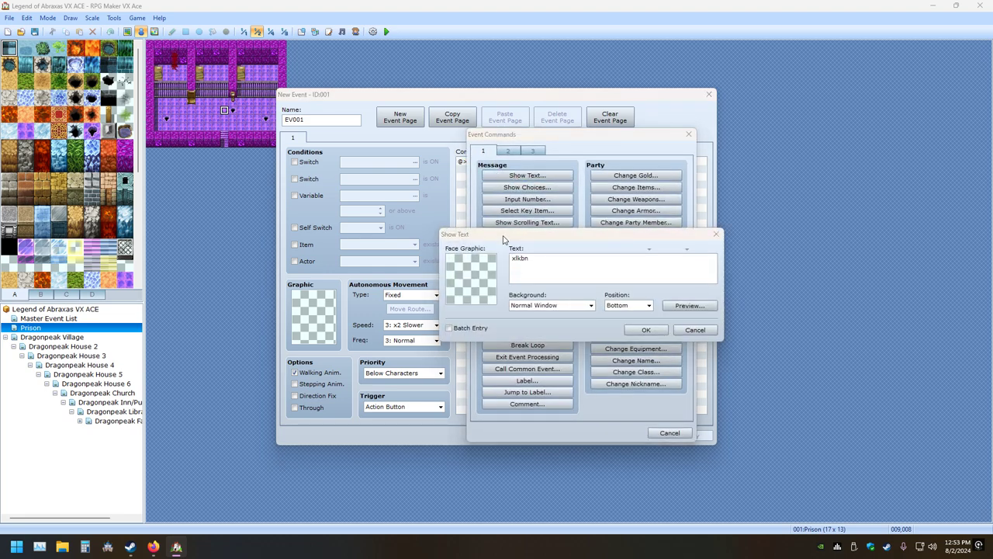
pyautogui.press('super')
pyautogui.write('xlkbnxlck')
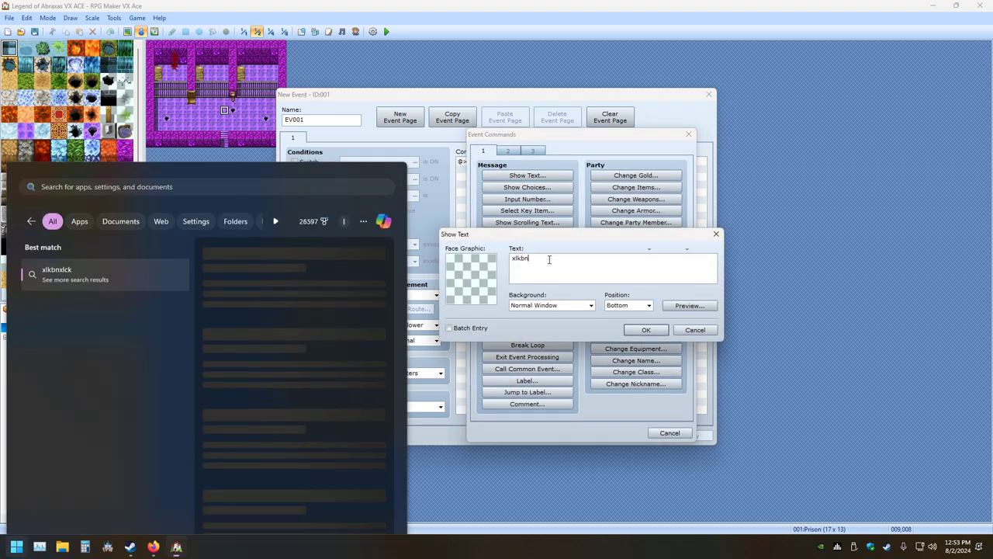
pyautogui.click(548, 260)
pyautogui.write('gdgogosgsbgsbd')
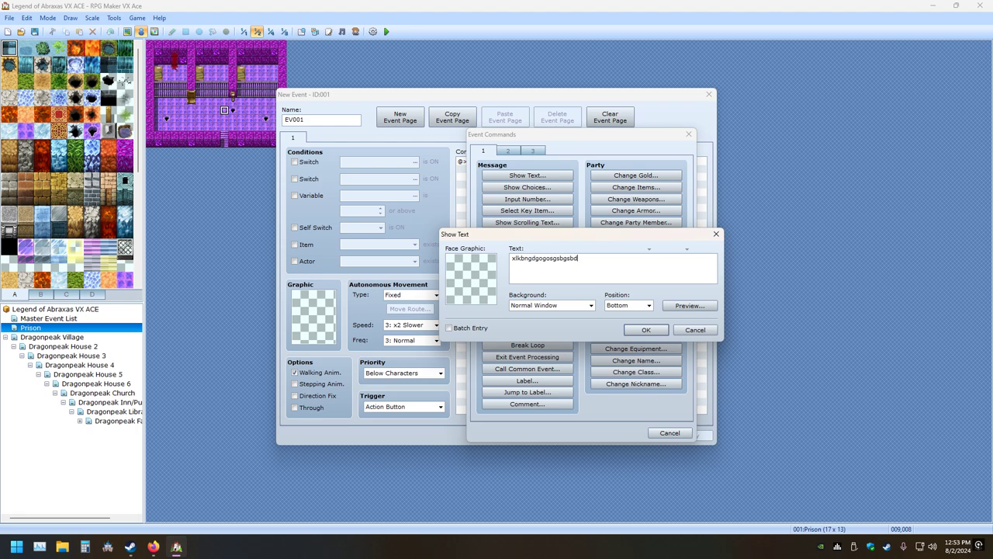
pyautogui.write('gdsgoldbgsdbglsdbgldxbglxblxblzxblkxbglkxbklxbglkxgbxkbx')
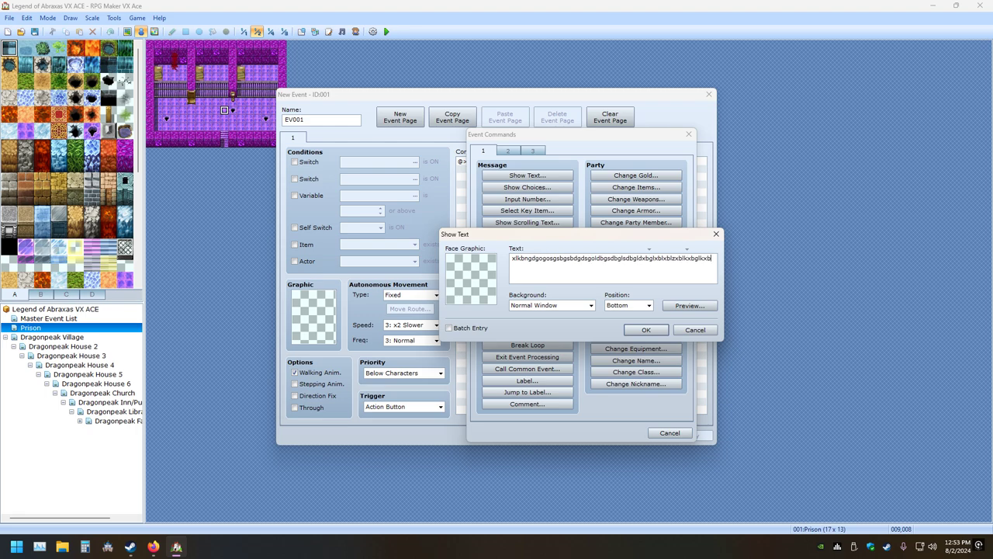
pyautogui.press('Return')
pyautogui.write('gdfhfdhfdjfxgjfgjjhfxgjxfnkdzgkdbgkxzglkbzxlgkxzbkgxbzgklzlkzbgkjs')
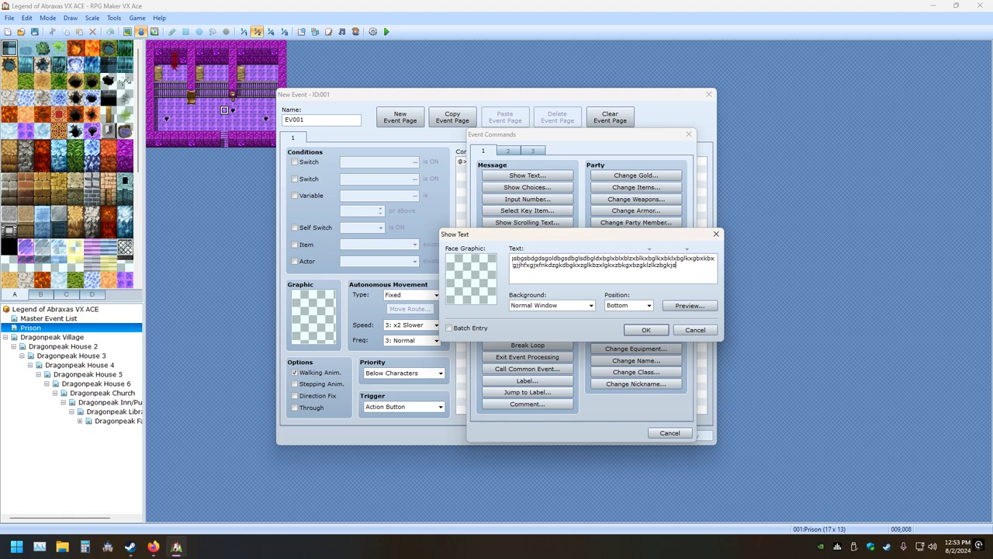
pyautogui.press('Return')
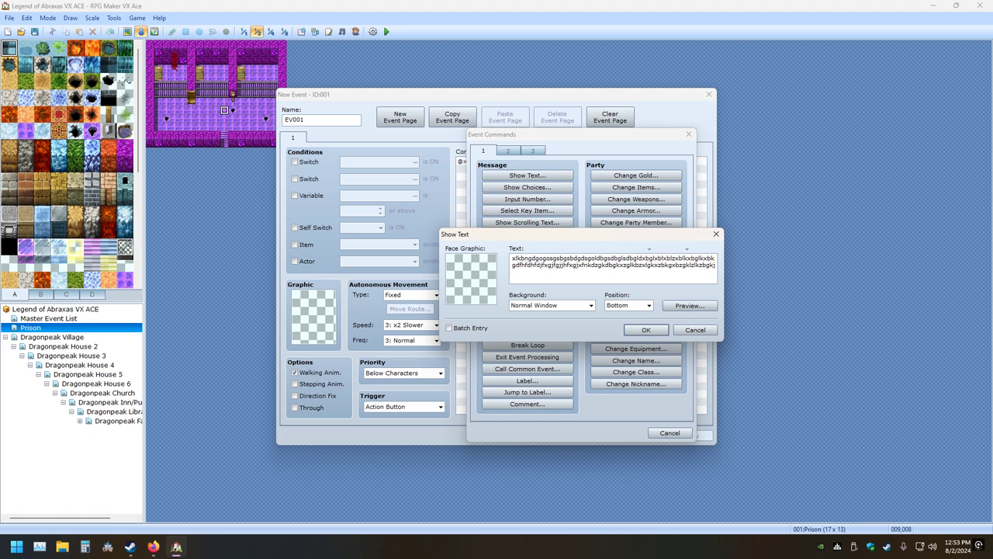
pyautogui.write('sdngksdkgzkgblgblslzkdgnlxznglxzgg')
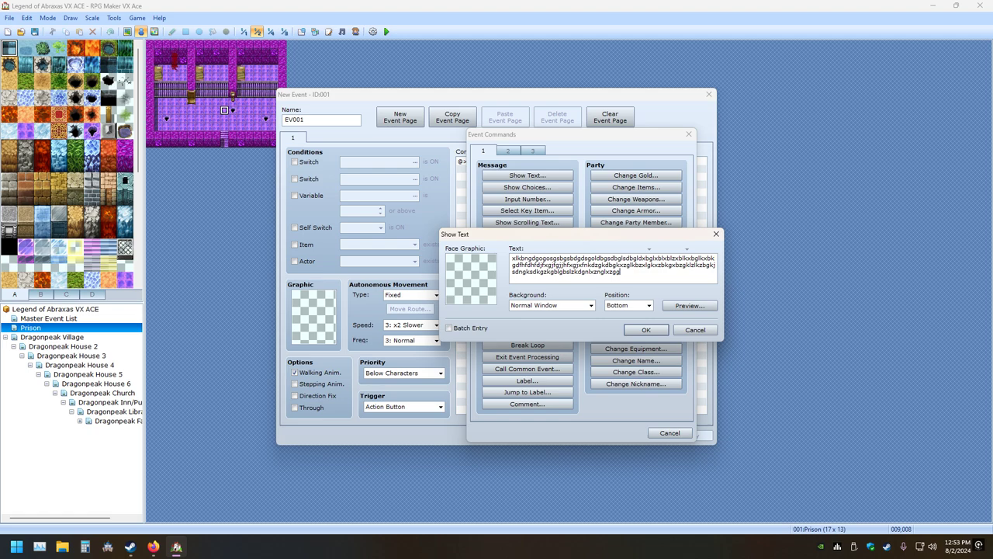
pyautogui.hotkey('ctrl', 'Return')
# Add a second Show Text command containing three lines of random filler letters
pyautogui.doubleClick(548, 261)
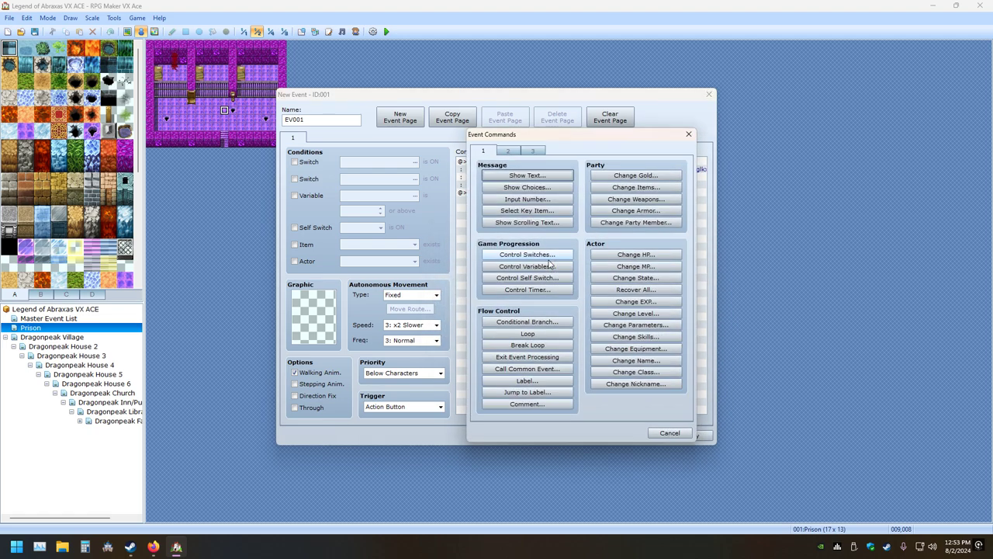
pyautogui.press('Return')
pyautogui.write('sgkisbgkbsdgsbgbsdgdsb')
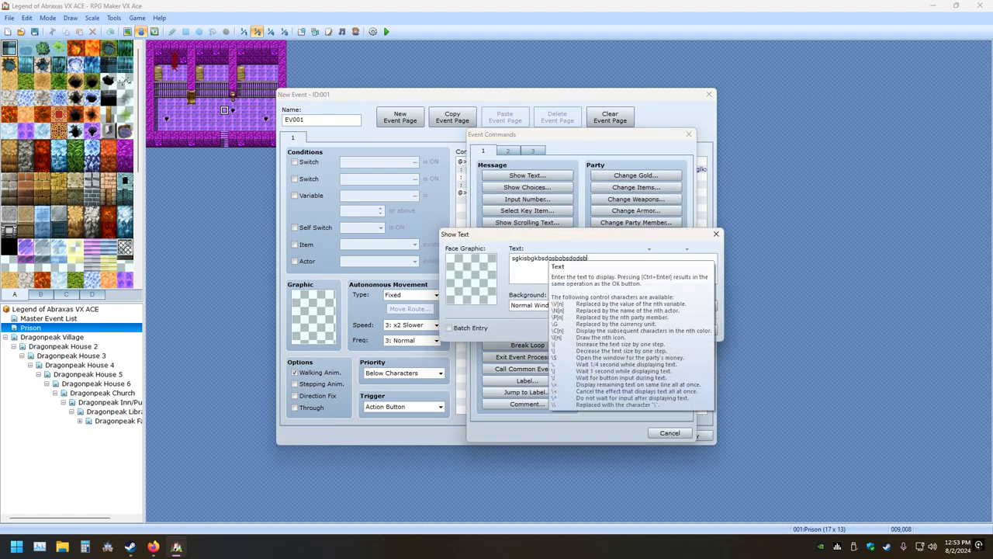
pyautogui.write('gsdgobszogszlgzglbgszbgsgbdf sdngksdlbsg')
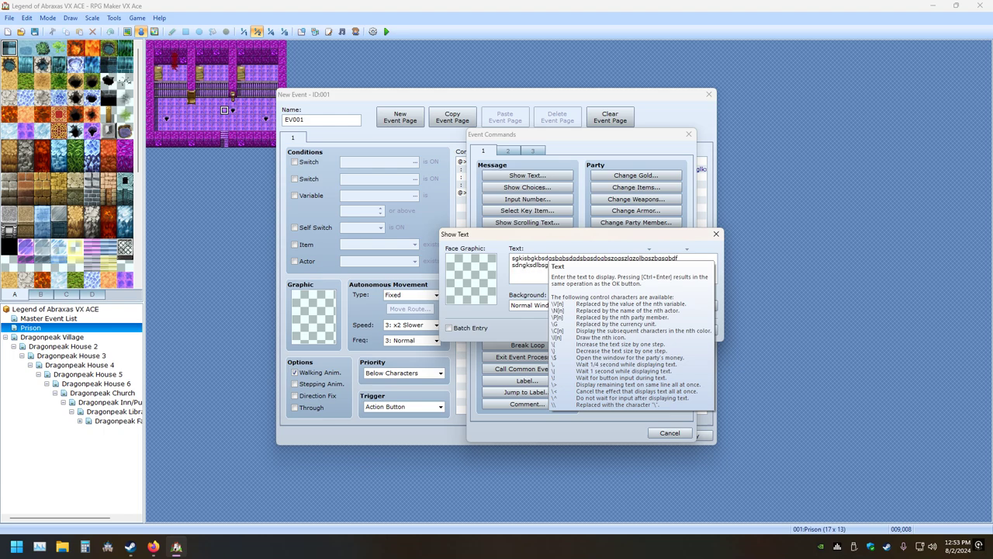
pyautogui.press('Return')
pyautogui.write('gsdngslkgbs')
pyautogui.press('Escape')
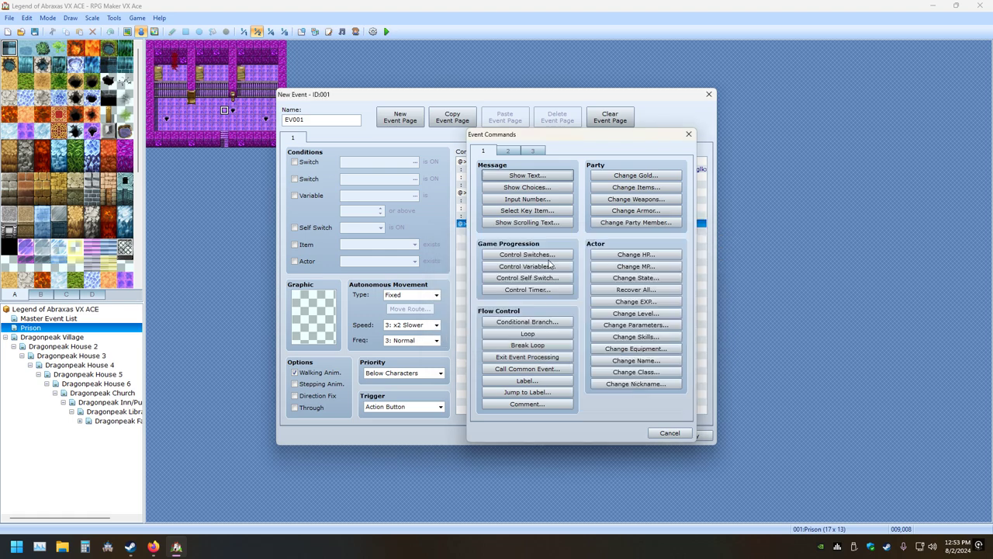
# Add a third Show Text command with two lines of random filler letters separated by a blank line
pyautogui.press('Return')
pyautogui.write('hdhdngkdgkdbalzndlkxdal')
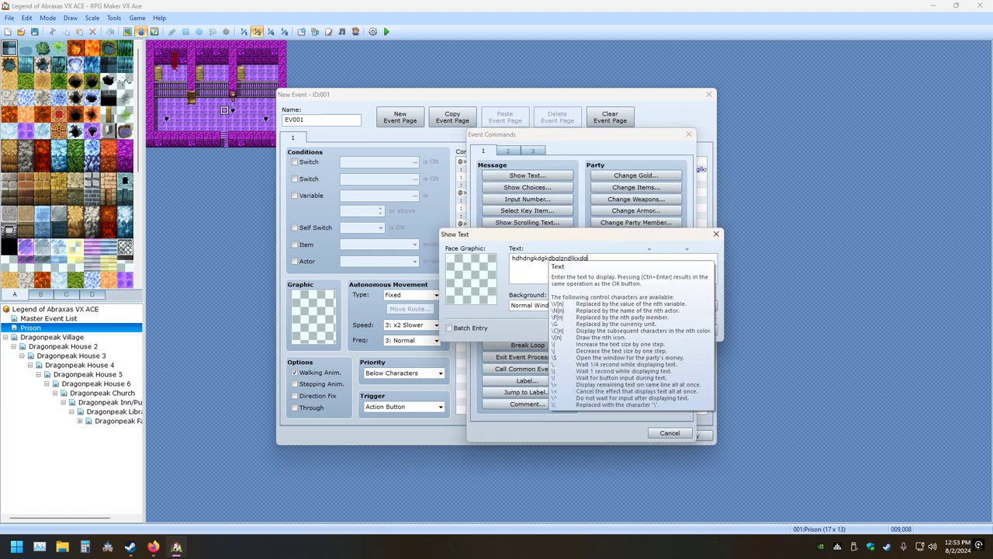
pyautogui.write('dbakbaldxnalxdnalkzxdbalxkbalxknblxfblxfbdf')
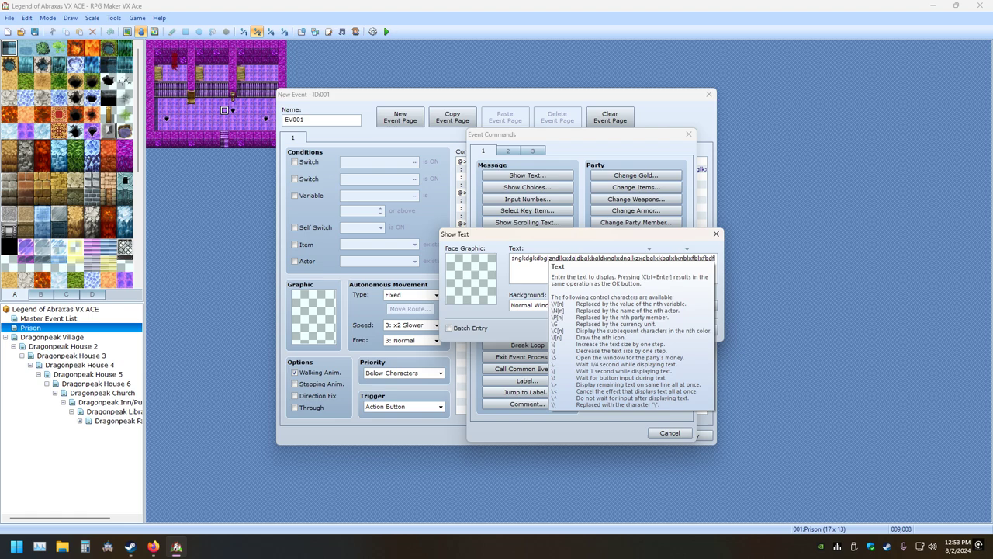
pyautogui.press('Return')
pyautogui.write('hfjfgjfghxml')
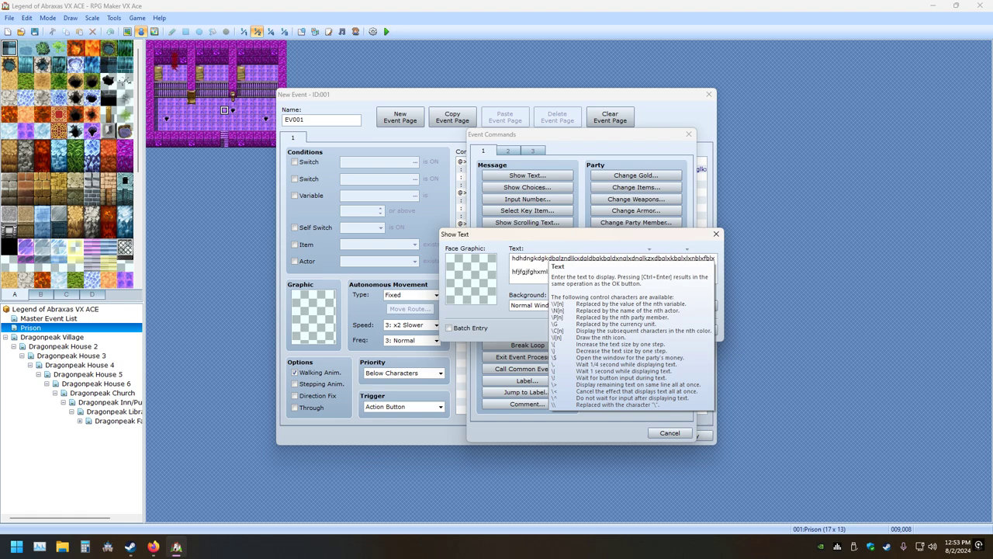
pyautogui.press('Escape')
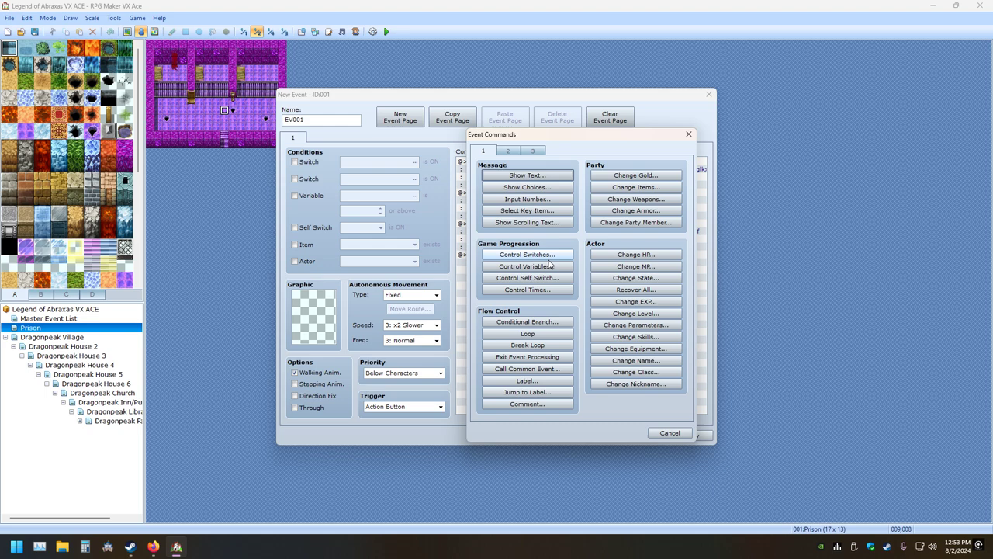
# Add a fourth Show Text command with three lines of random letters, digits and plus signs, and save the event
pyautogui.press('Return')
pyautogui.write('gsgosglxdlgxl')
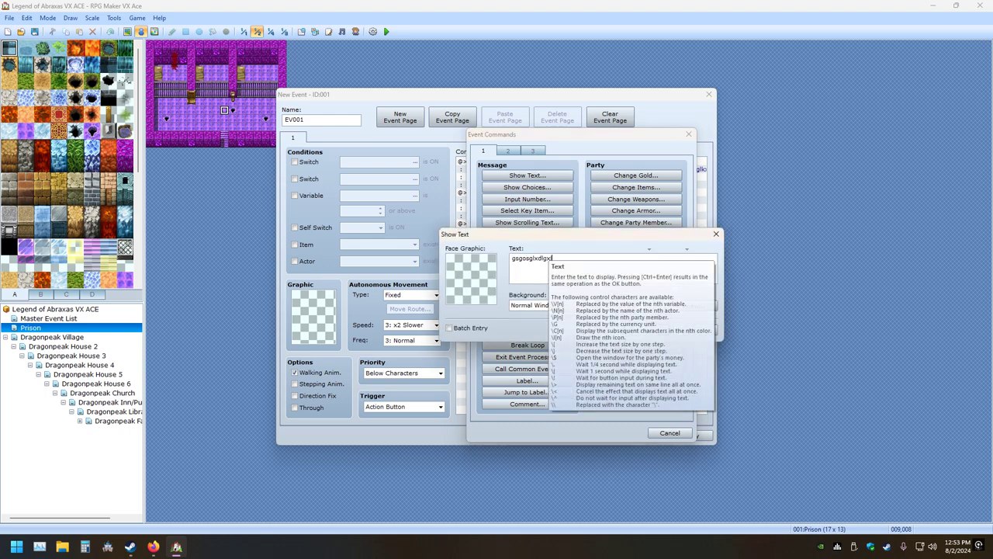
pyautogui.write('qxlqblqblqbldqnsdqlqblxdbvxlkqkxbqlkqbxlkbxlkbxlkblfjx')
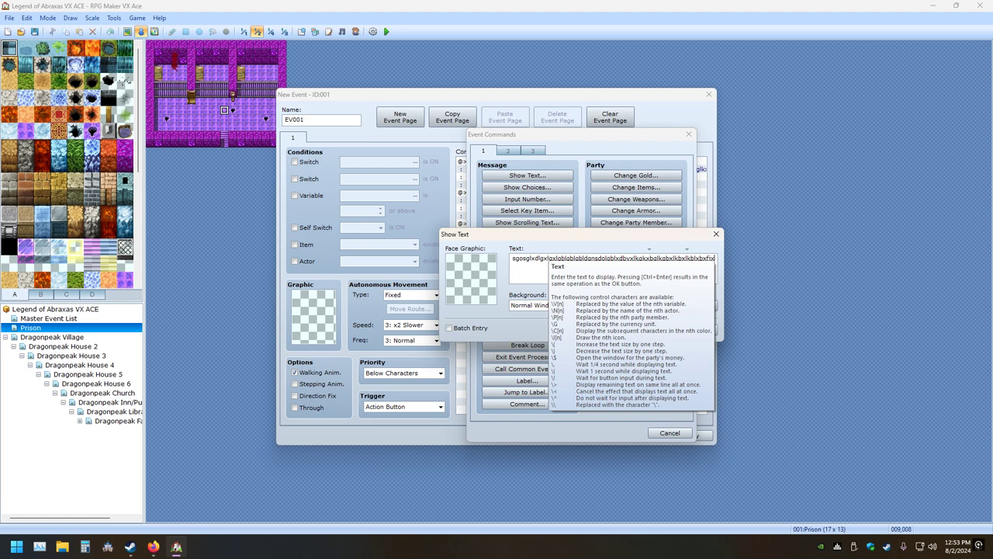
pyautogui.press('Return')
pyautogui.write('nsdolgblxlbdvxllkglkxbglkgbxlkbxlkblxbxfjx nlkxbkl')
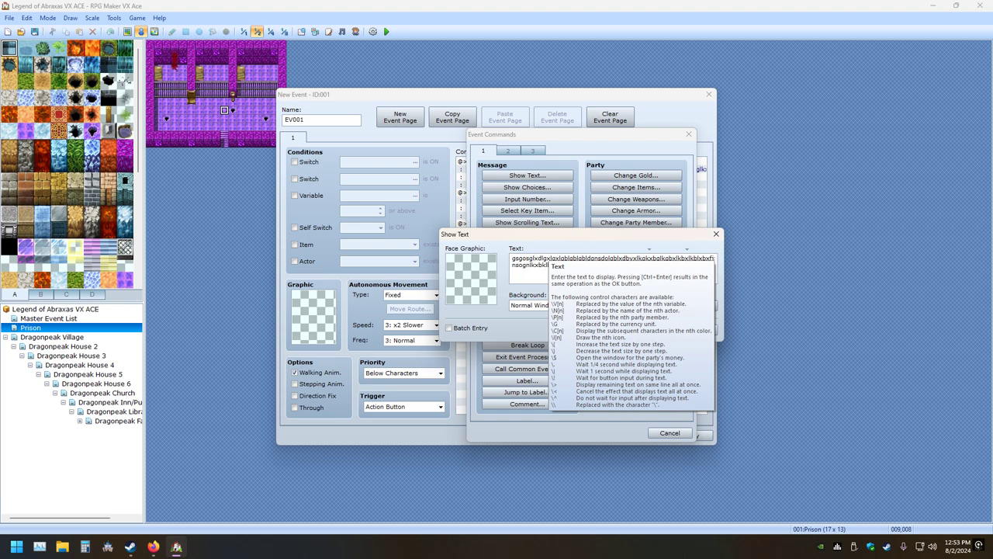
pyautogui.write('hgsodgnlkxsoiw98yt90gkldfghioehgfhe9yh9ehod')
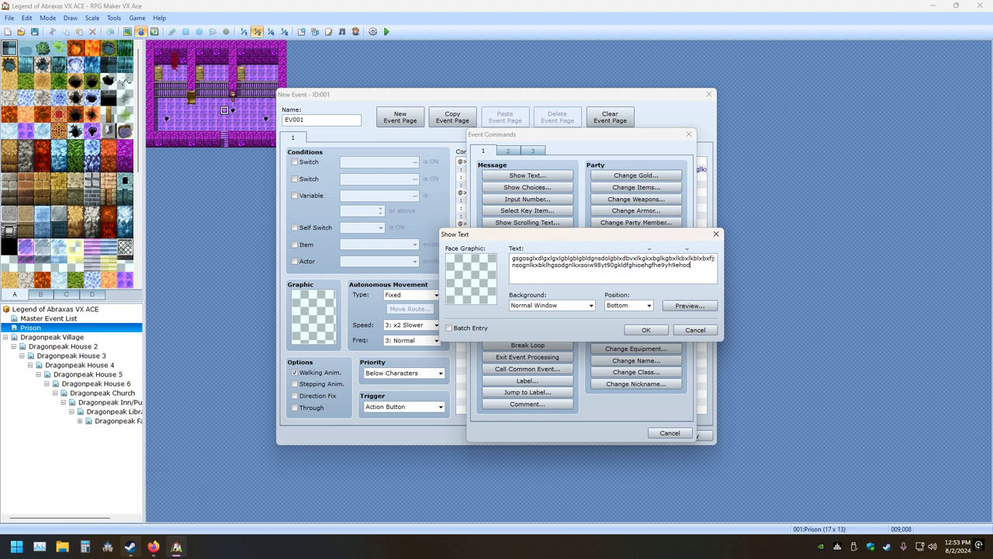
pyautogui.write('o9ey 9lflfbnfl')
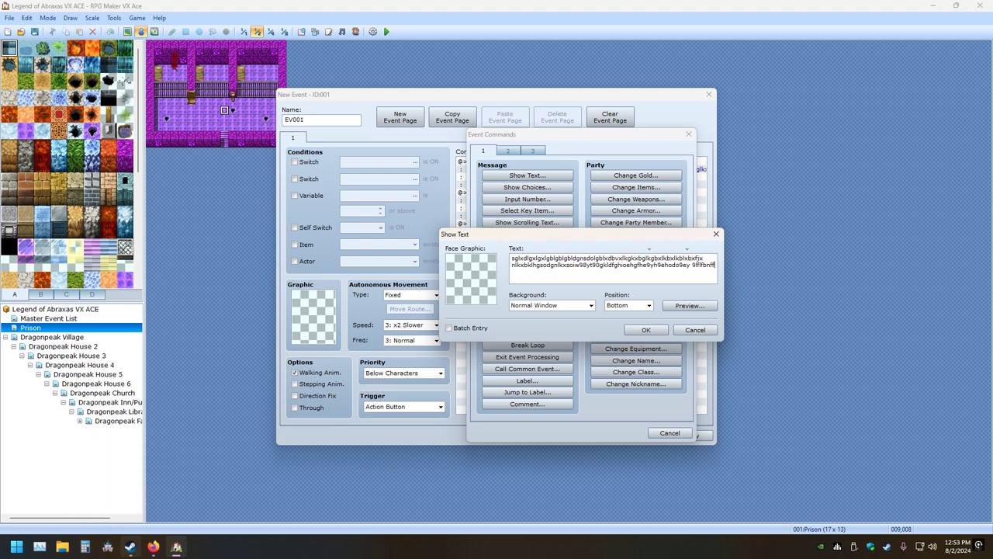
pyautogui.press('Return')
pyautogui.write('dfhkd4d+94+')
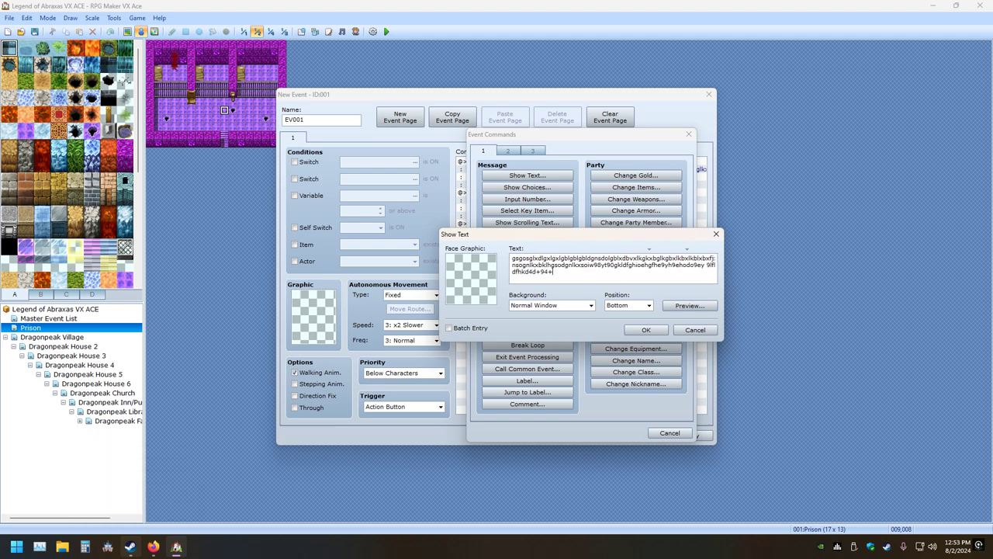
pyautogui.write('f4+df4d+fhd4d4h9dhfb6dfhd4d+f49+fjty+d4f4j')
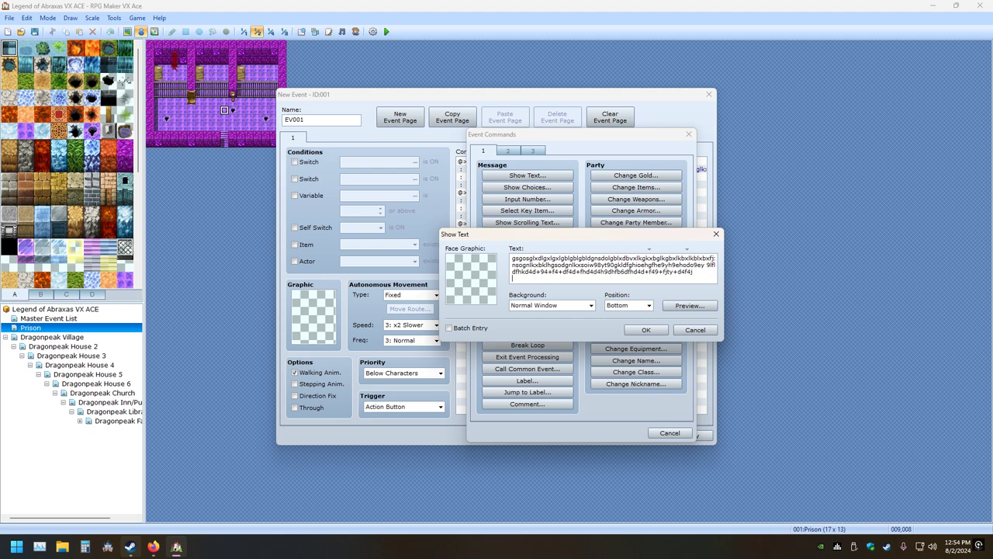
pyautogui.hotkey('ctrl', 'Return')
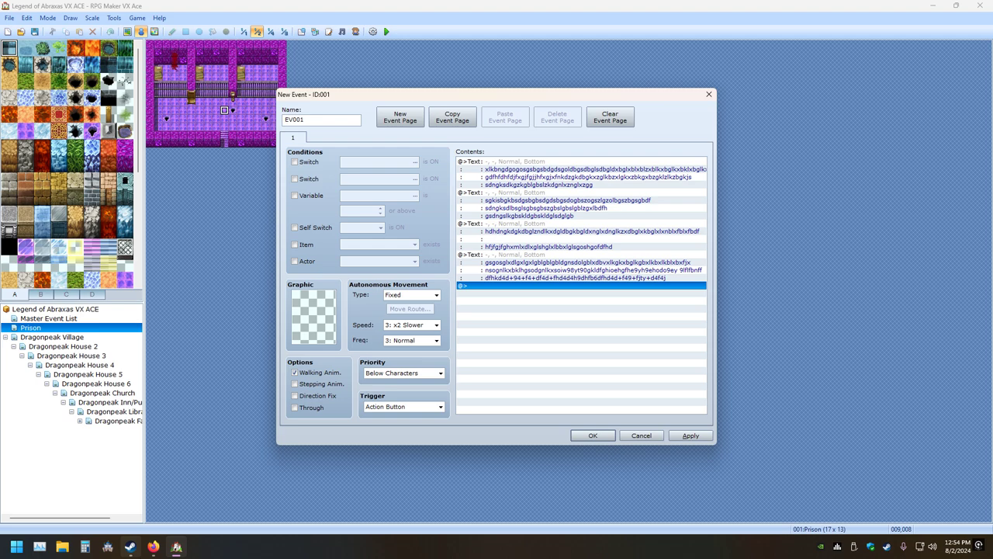
pyautogui.scroll(-4, 421, 406)
pyautogui.click(591, 435)
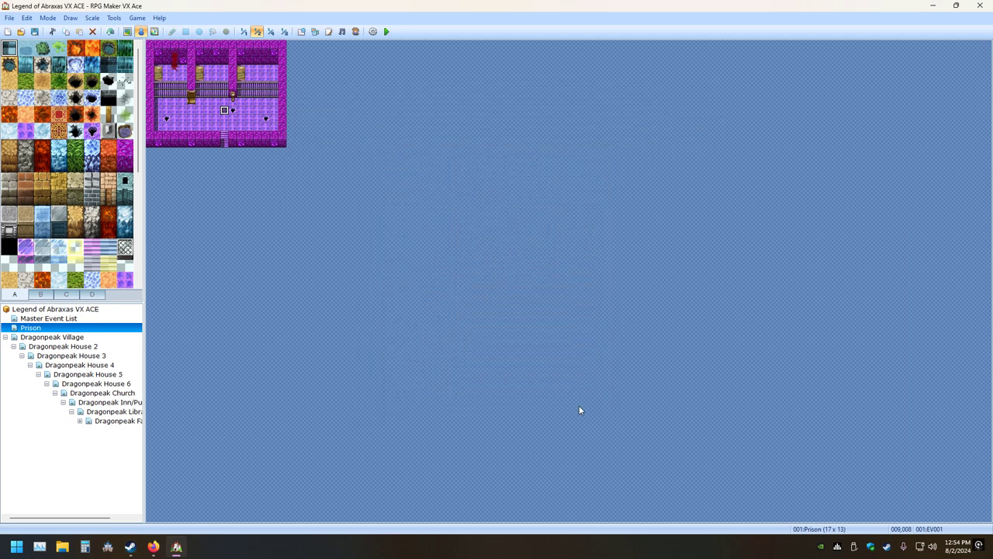
# Set the player's starting position at tile 007,008 on the Prison map
pyautogui.rightClick(206, 112)
pyautogui.moveTo(245, 202)
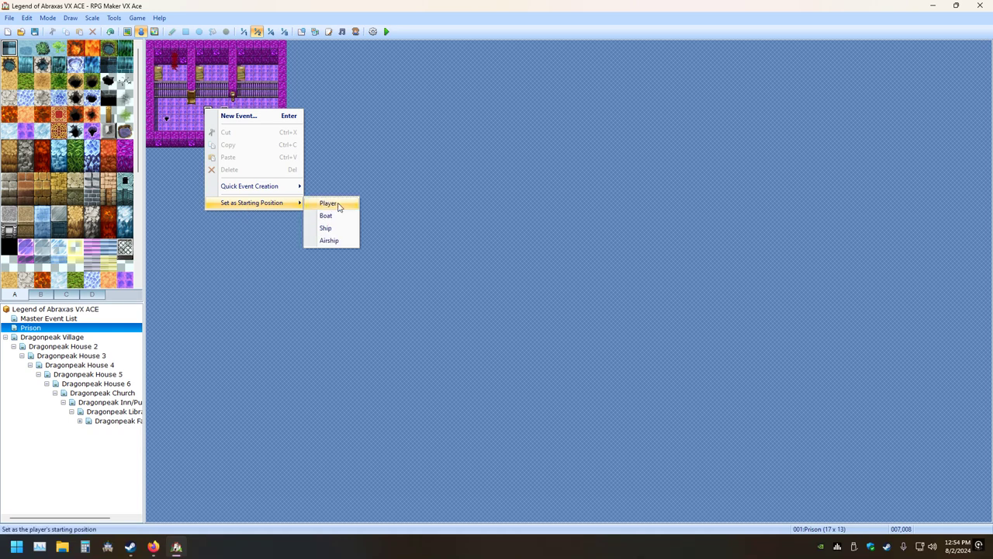
pyautogui.click(334, 201)
# Launch a playtest, saving the project changes, and mute the system audio
pyautogui.click(386, 32)
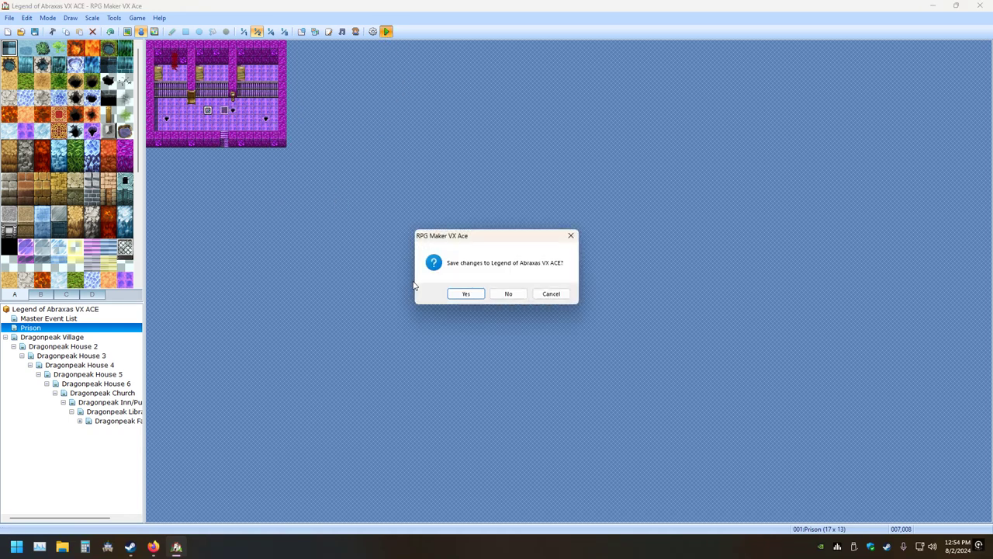
pyautogui.click(464, 292)
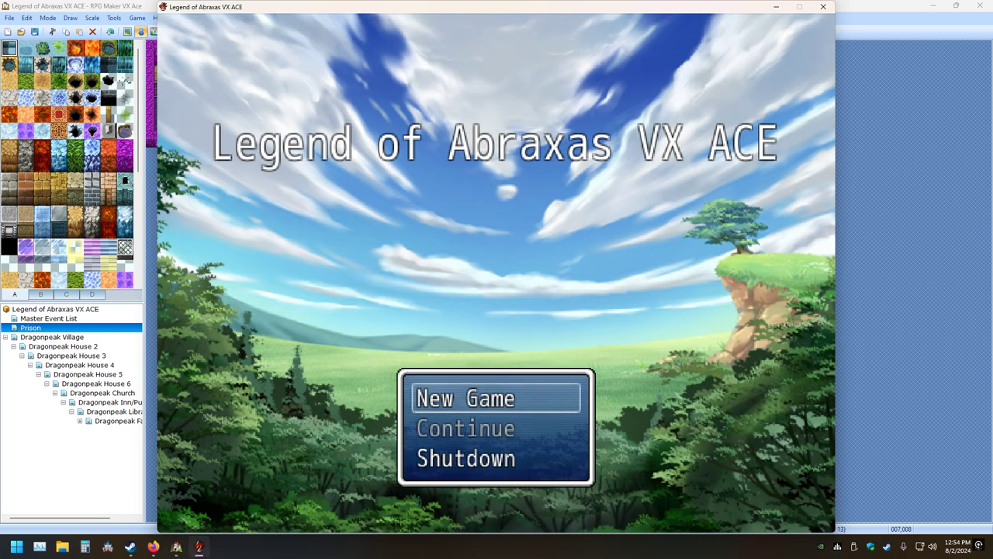
pyautogui.press('XF86AudioMute')
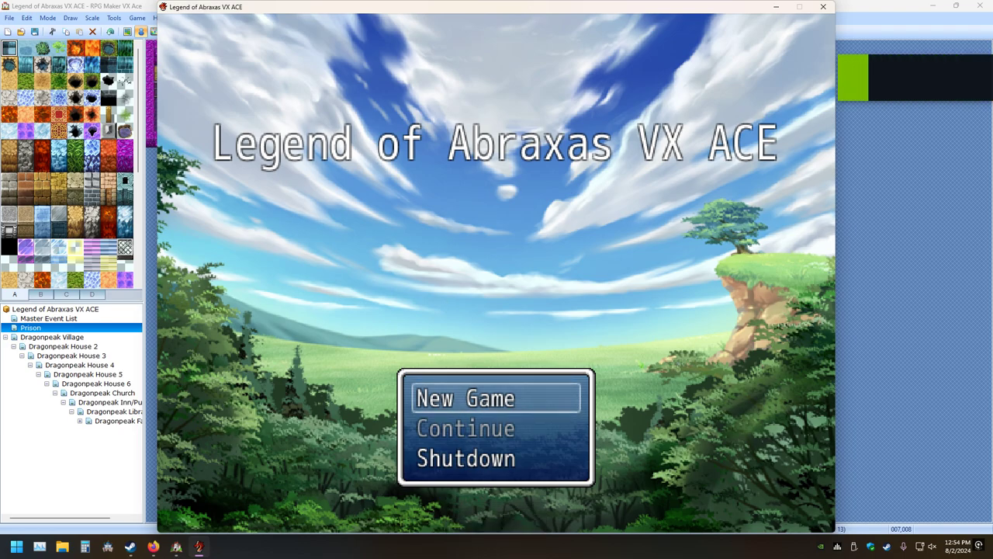
# Start a new game, advance through the long Prison messages to observe how they display, and close the playtest
pyautogui.press('Return')
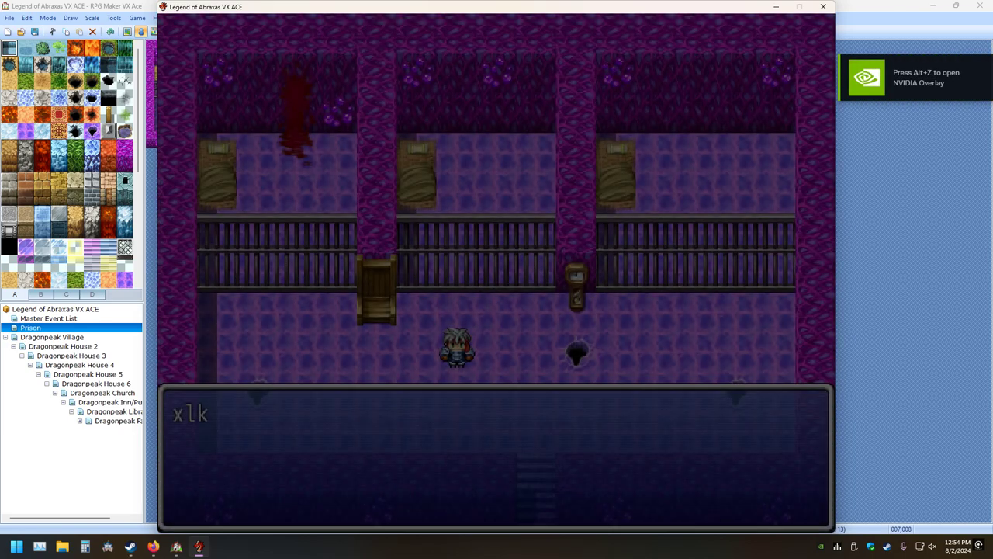
pyautogui.press('Return')
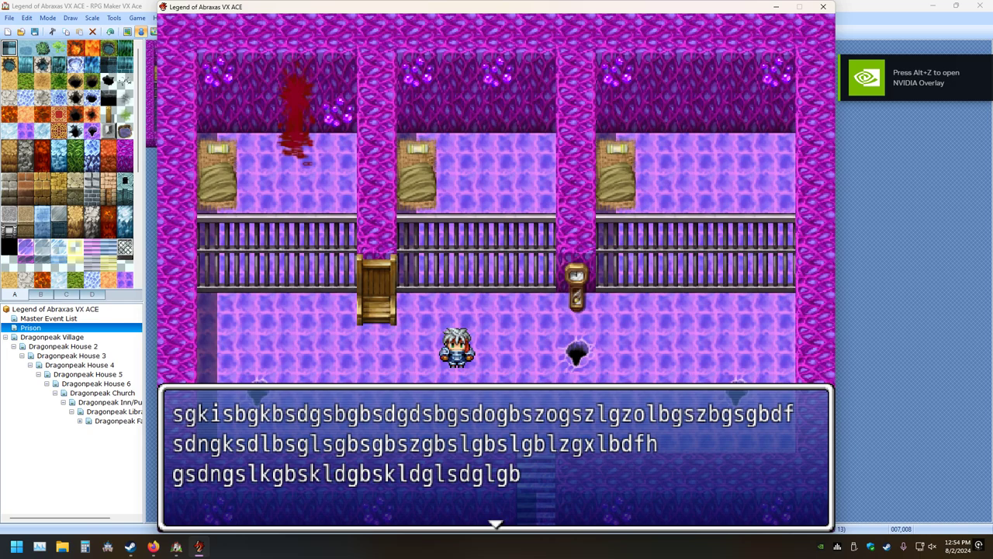
pyautogui.press('Return')
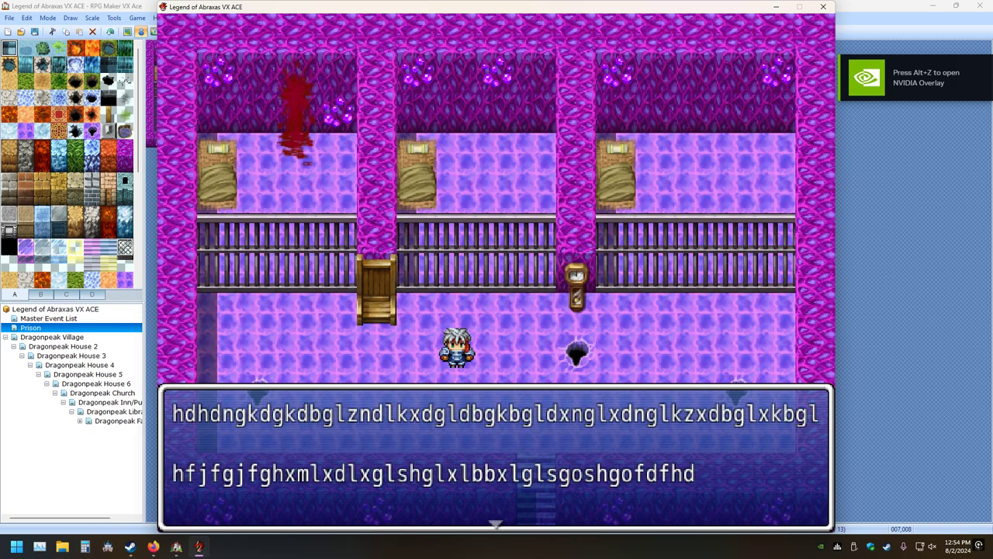
pyautogui.press('Return')
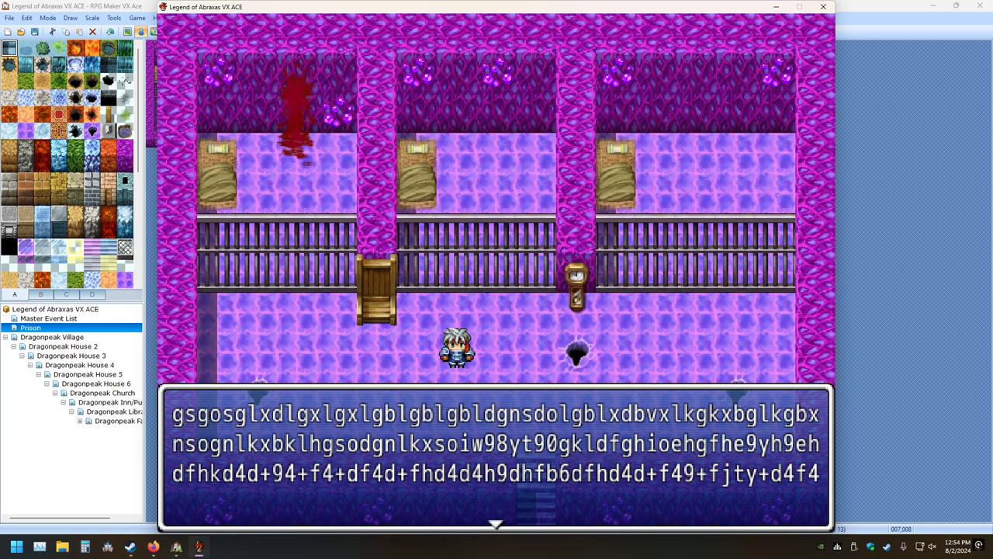
pyautogui.press('Return')
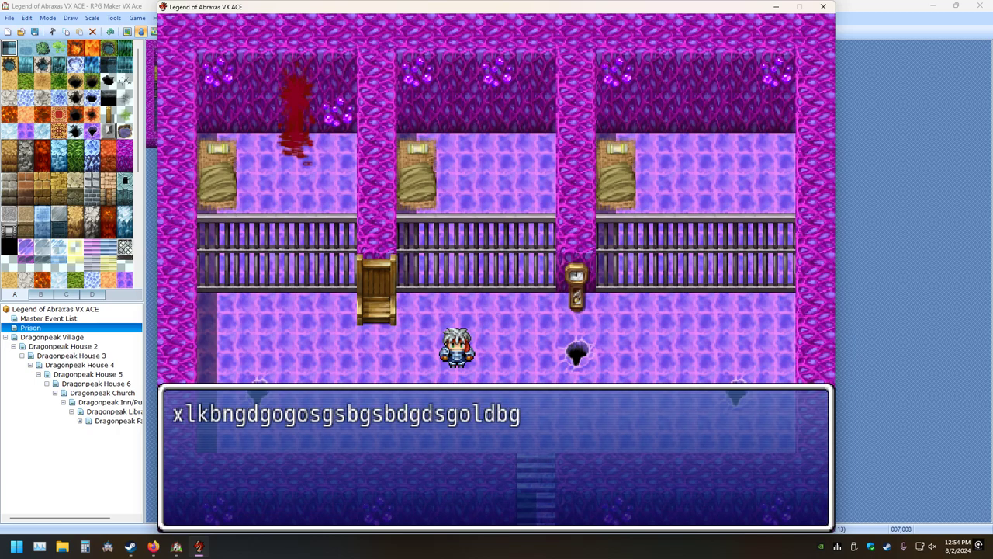
pyautogui.click(922, 111)
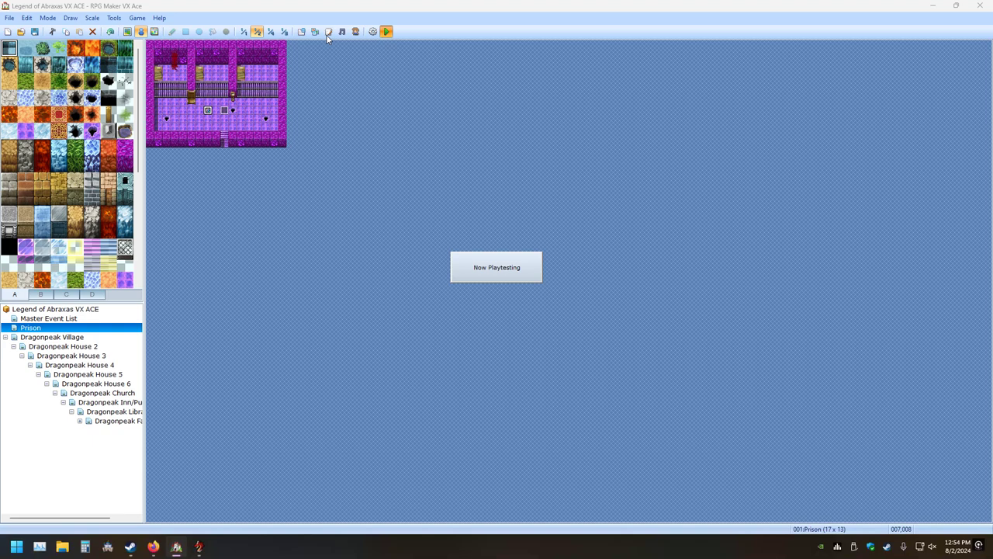
pyautogui.rightClick(203, 547)
pyautogui.click(209, 517)
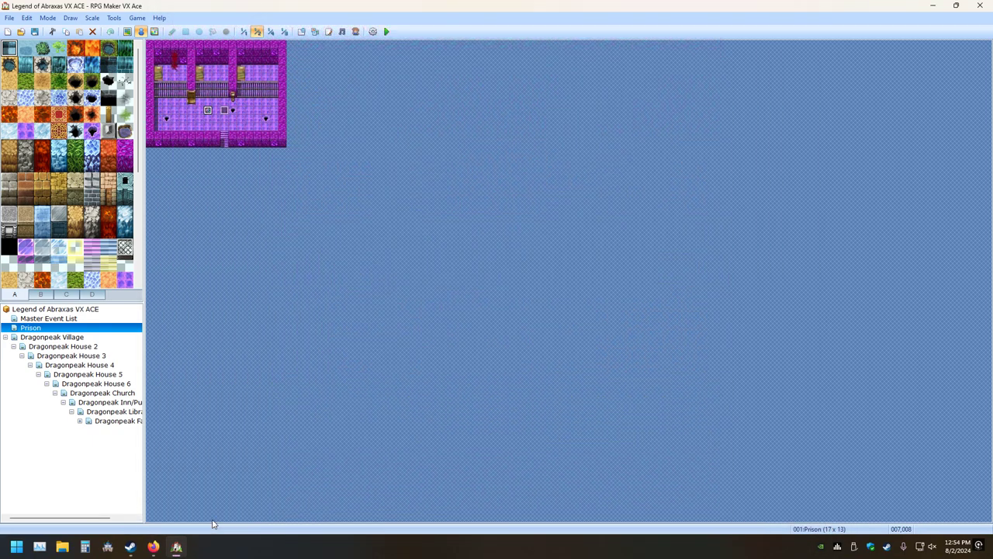
pyautogui.click(328, 31)
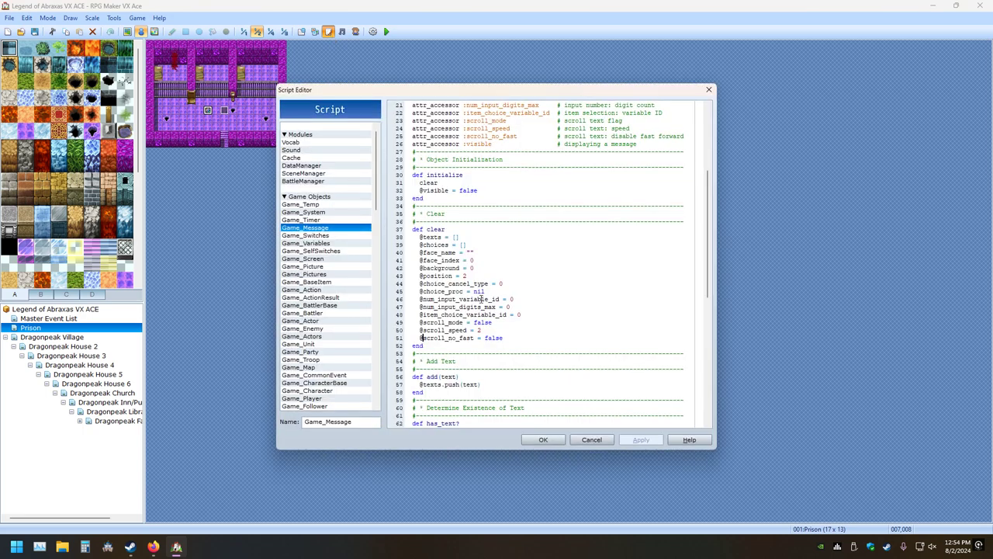
pyautogui.moveTo(505, 339); pyautogui.dragTo(484, 340)
pyautogui.write('true')
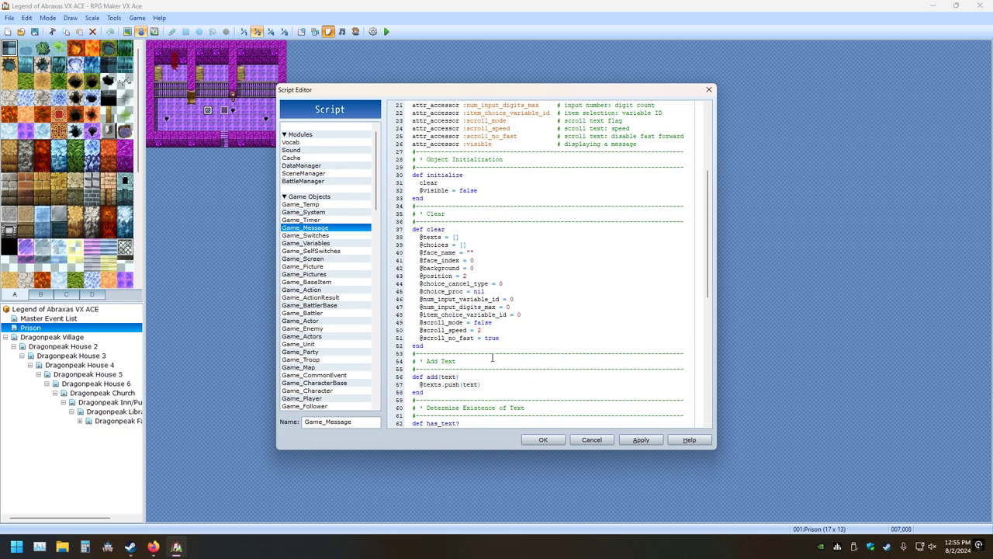
pyautogui.click(543, 439)
# Run a new playtest with the project changes saved, skip through the Prison messages, and close the game
pyautogui.click(387, 32)
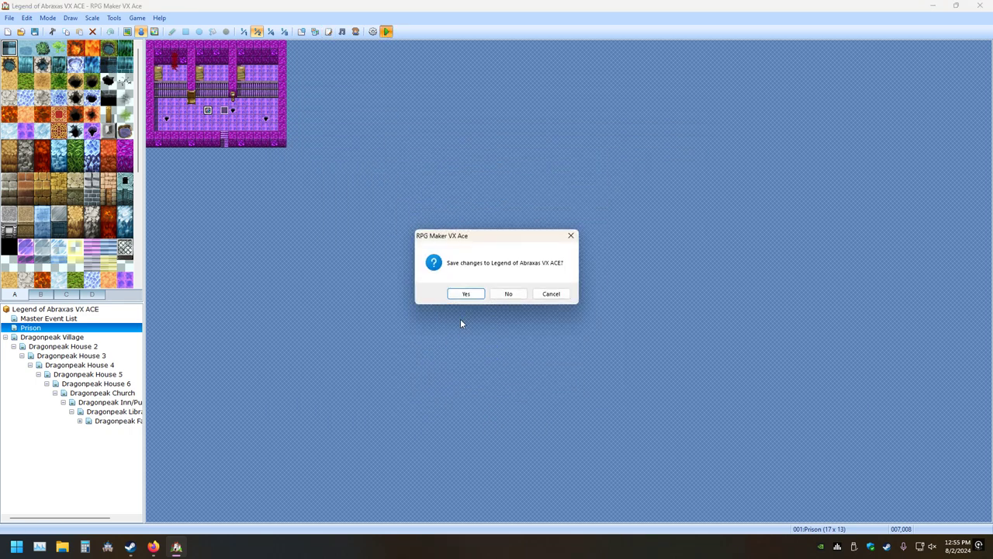
pyautogui.click(465, 295)
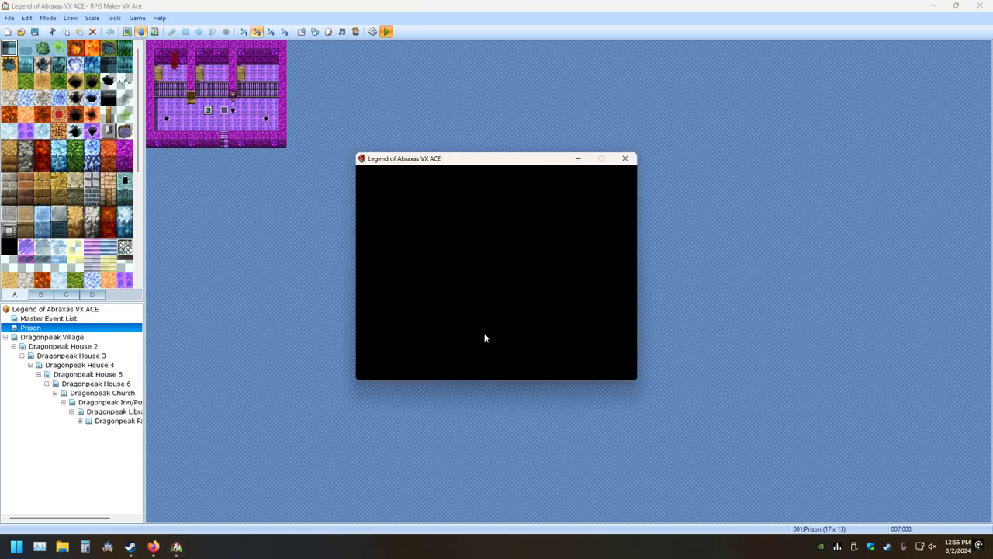
pyautogui.press('Return')
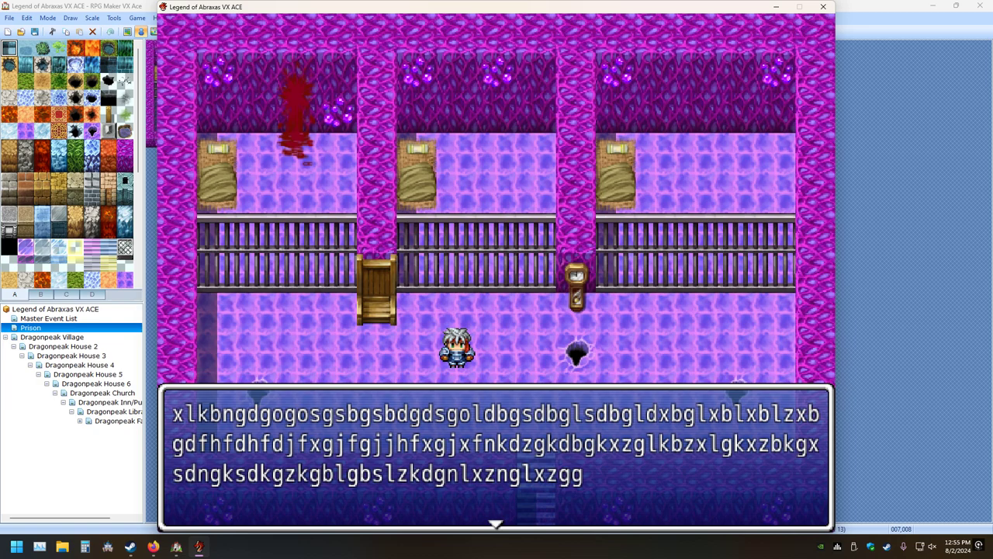
pyautogui.press('Return')
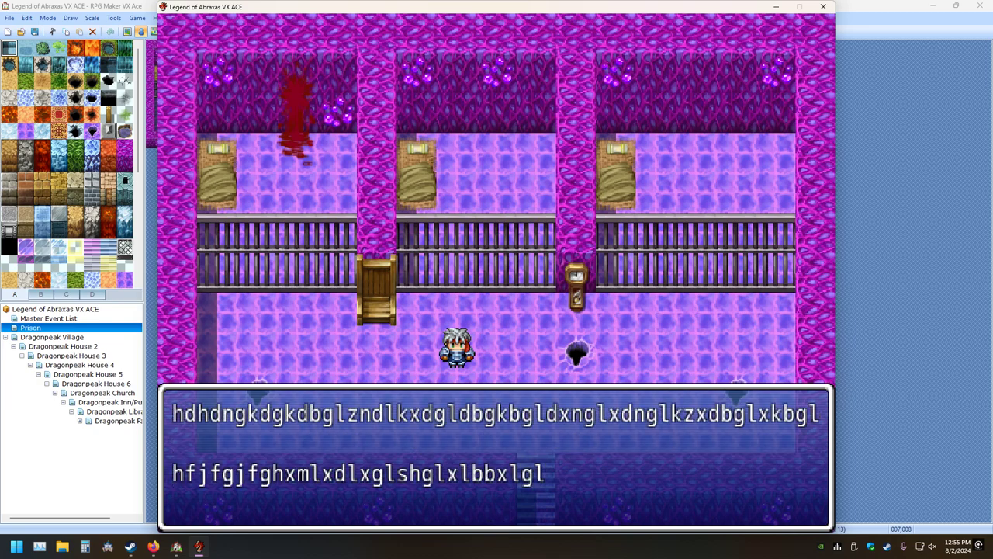
pyautogui.press('Return')
pyautogui.press('Return')
pyautogui.press('Return')
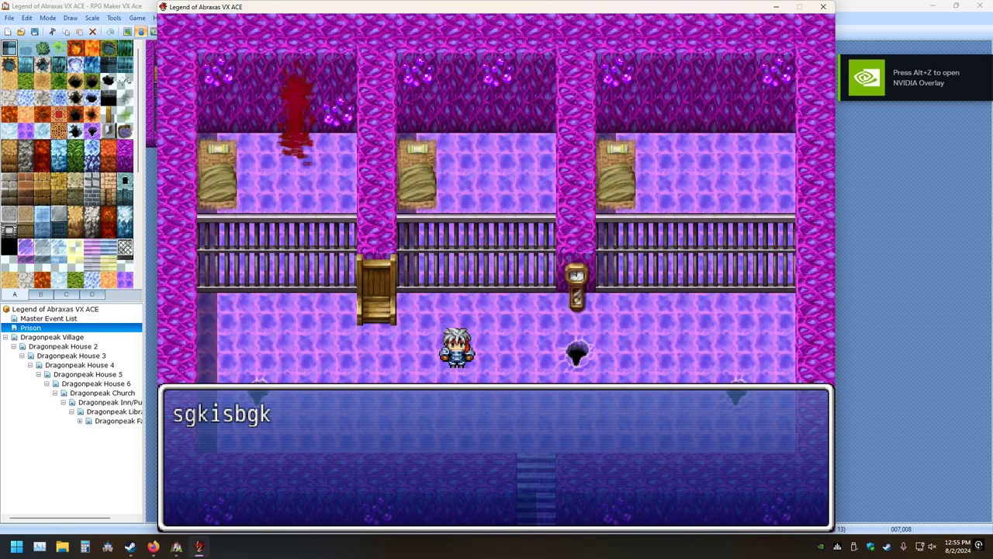
pyautogui.click(824, 7)
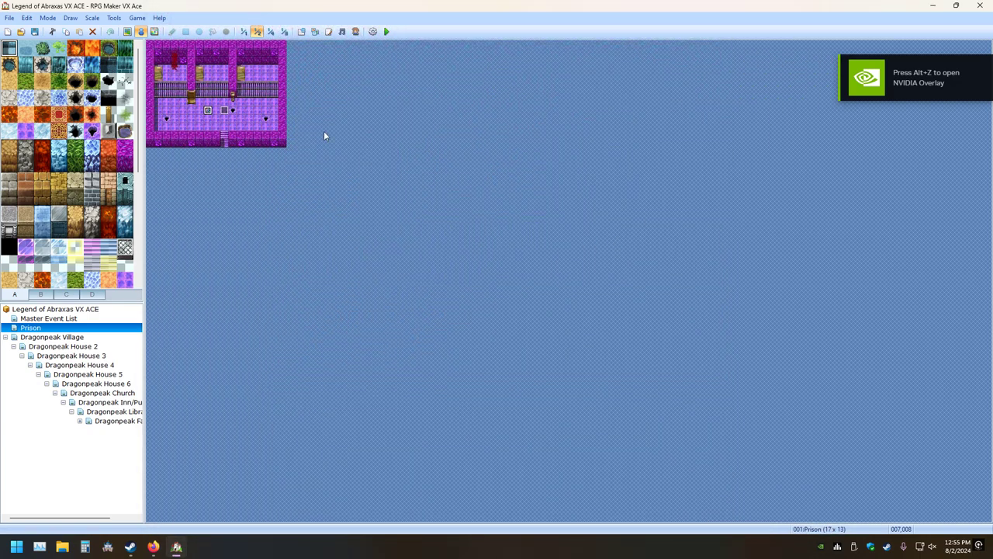
pyautogui.click(329, 31)
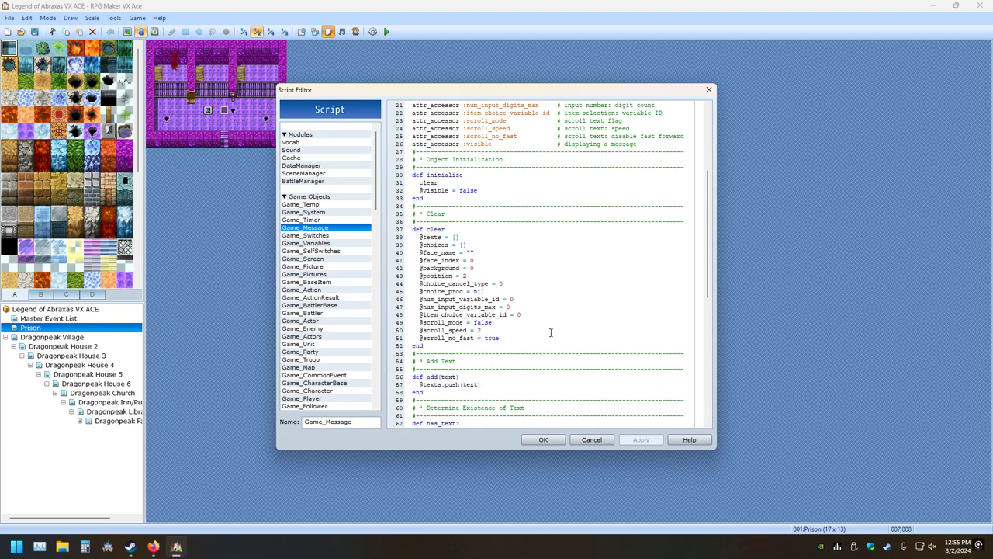
pyautogui.scroll(-13, 551, 332)
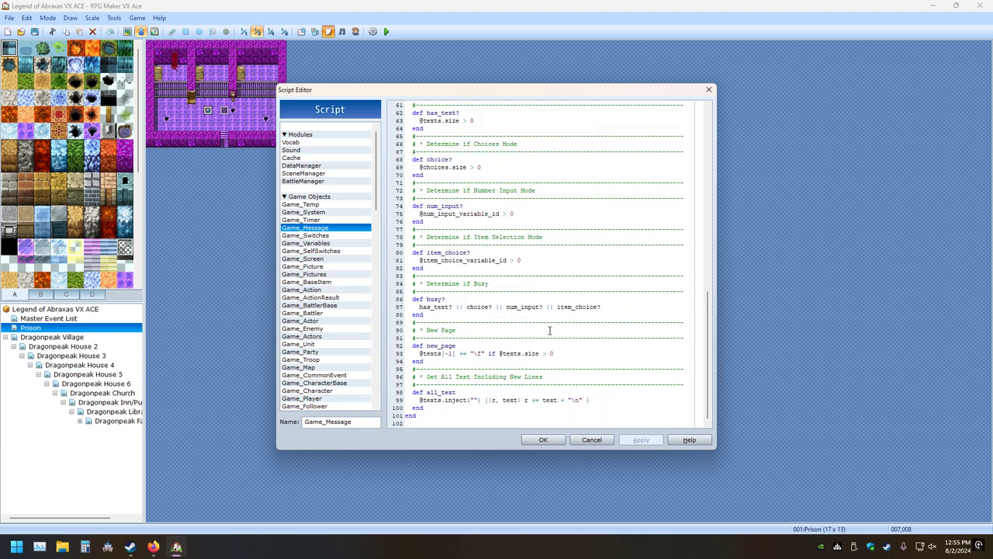
pyautogui.scroll(13, 549, 331)
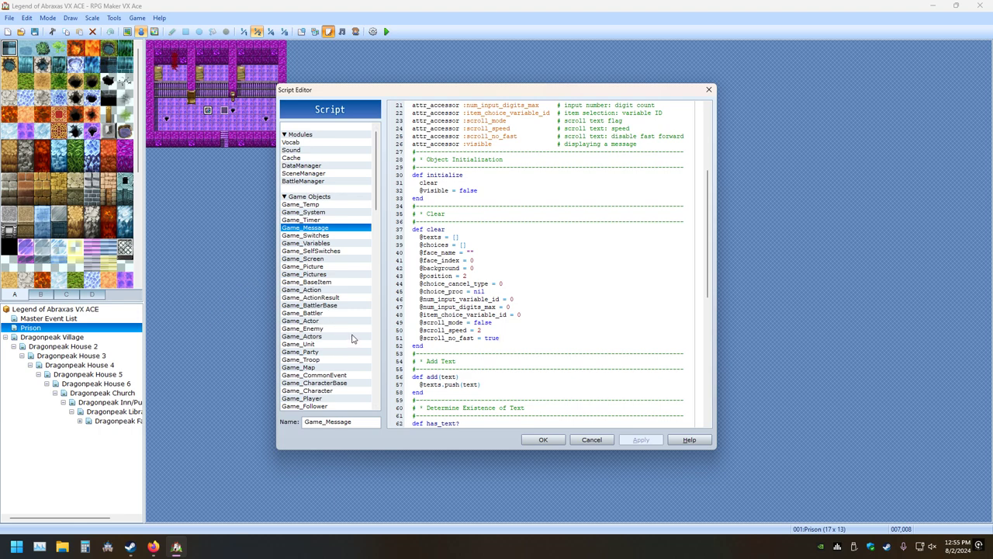
pyautogui.doubleClick(491, 323)
pyautogui.write('tru')
pyautogui.click(559, 440)
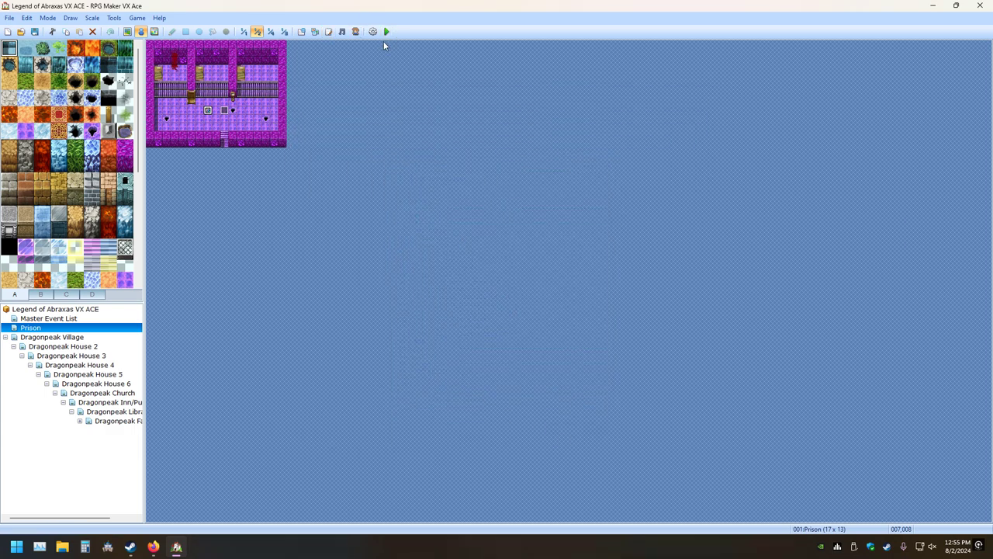
# Playtest the saved project in a new game to watch the messages in scroll mode, and close the game
pyautogui.click(385, 31)
pyautogui.click(467, 295)
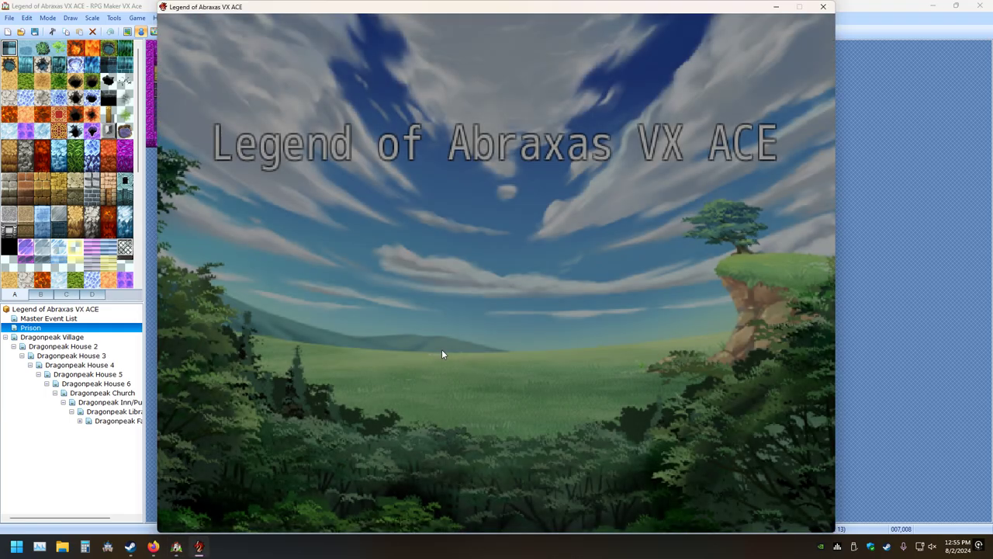
pyautogui.press('Return')
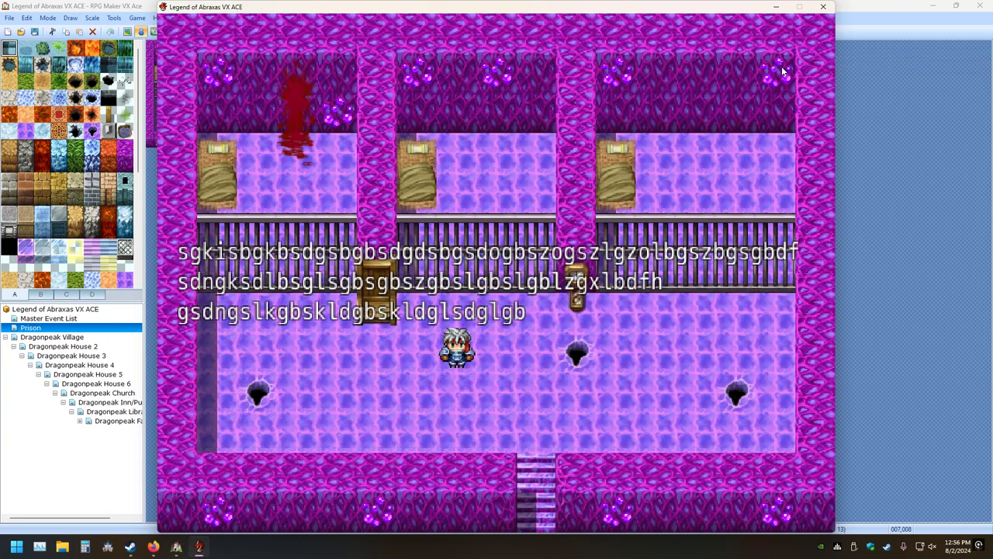
pyautogui.click(823, 6)
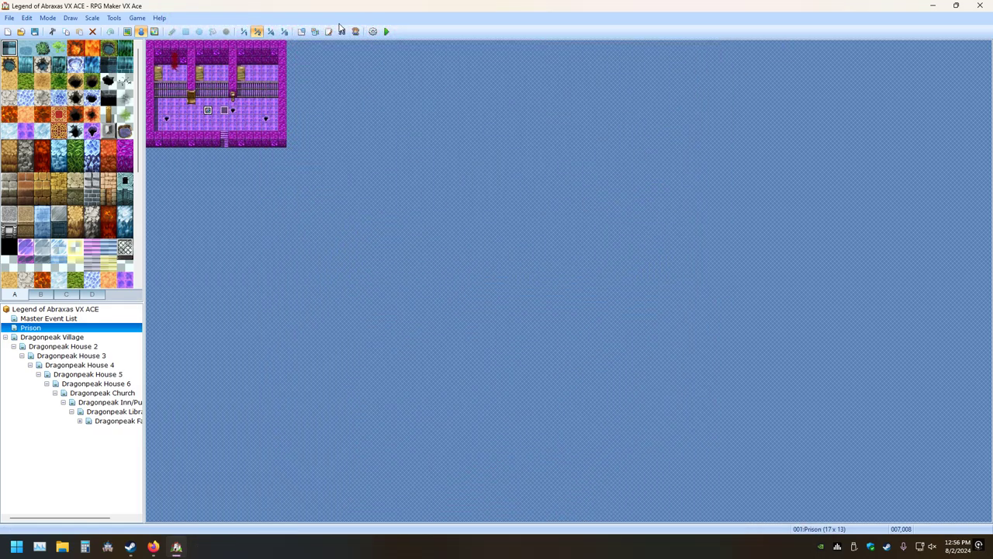
pyautogui.click(329, 32)
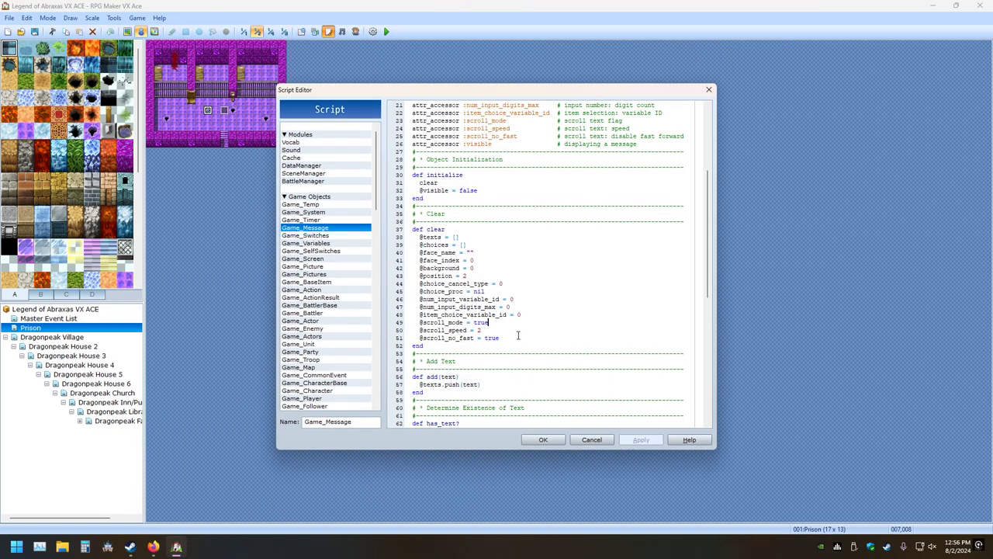
pyautogui.press('BackSpace')
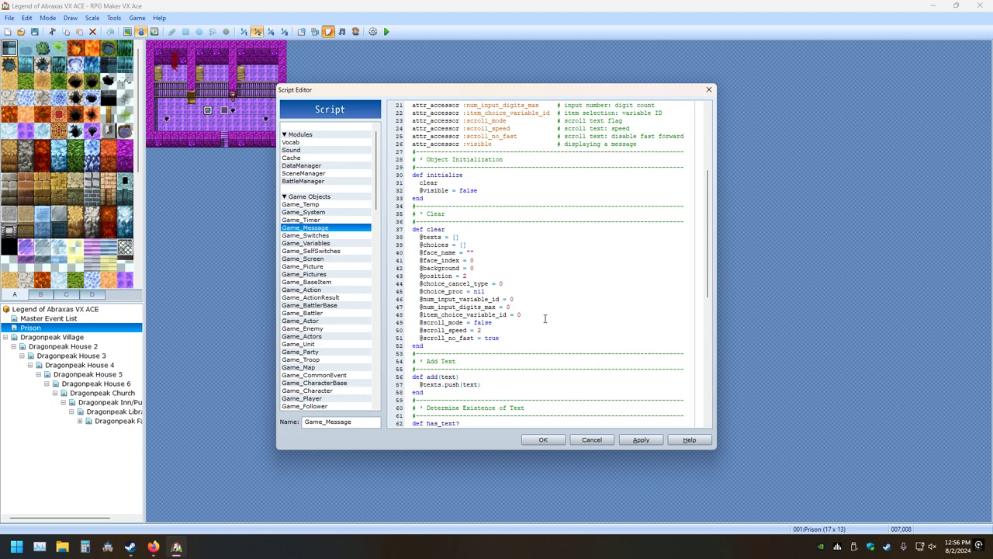
pyautogui.scroll(-13, 543, 320)
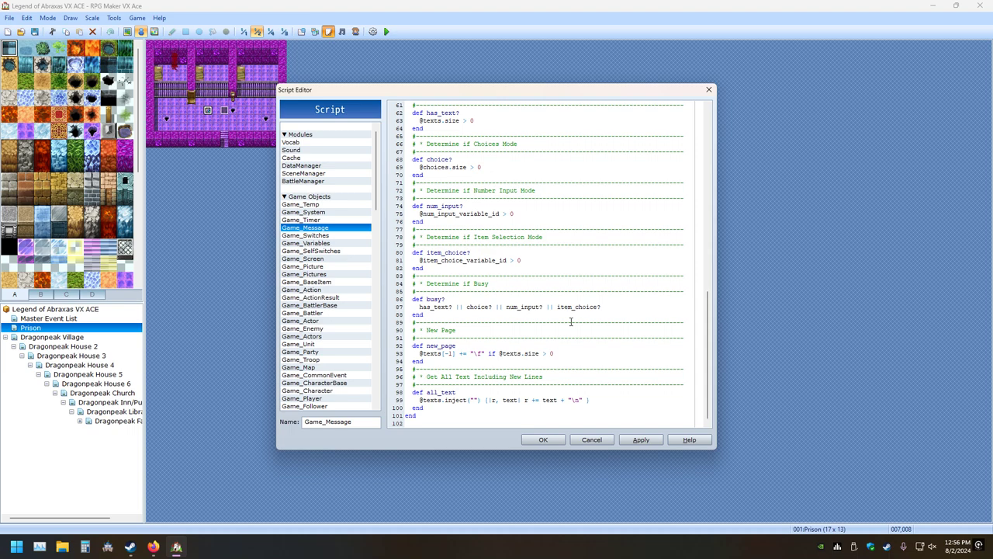
pyautogui.scroll(3, 570, 321)
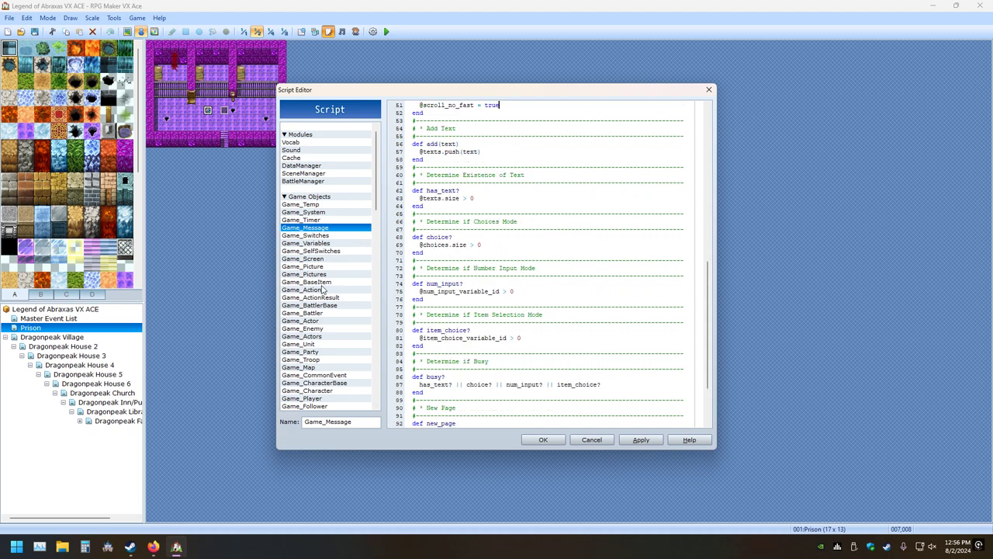
pyautogui.click(652, 442)
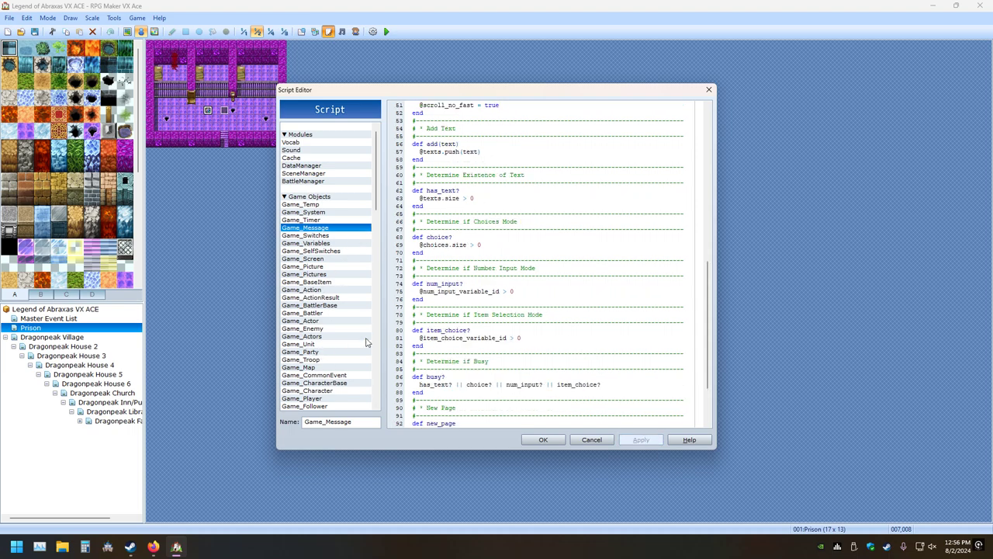
# Open the Window_Message script and examine its text display, fast-forward, new page and input pause methods
pyautogui.scroll(-3, 357, 326)
pyautogui.scroll(-9, 352, 329)
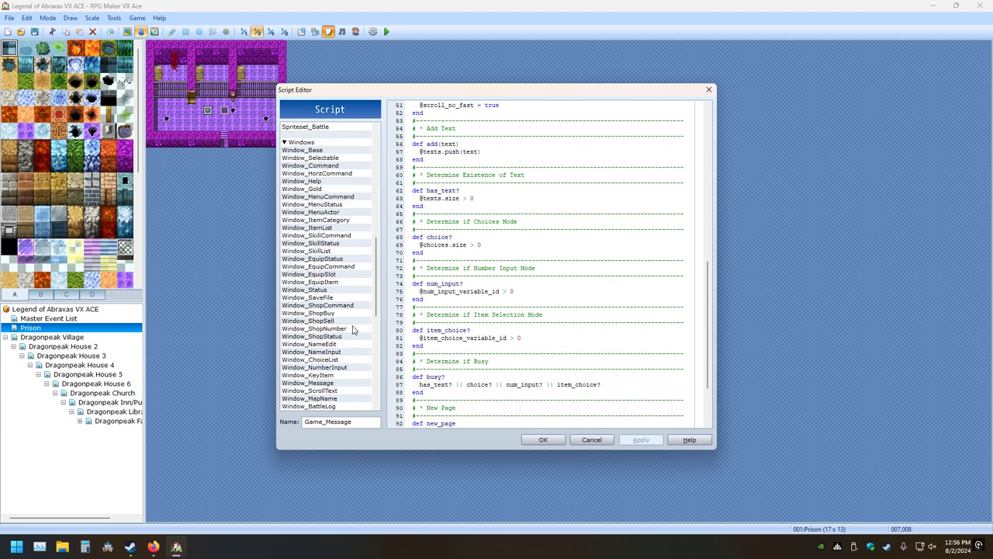
pyautogui.scroll(-6, 350, 328)
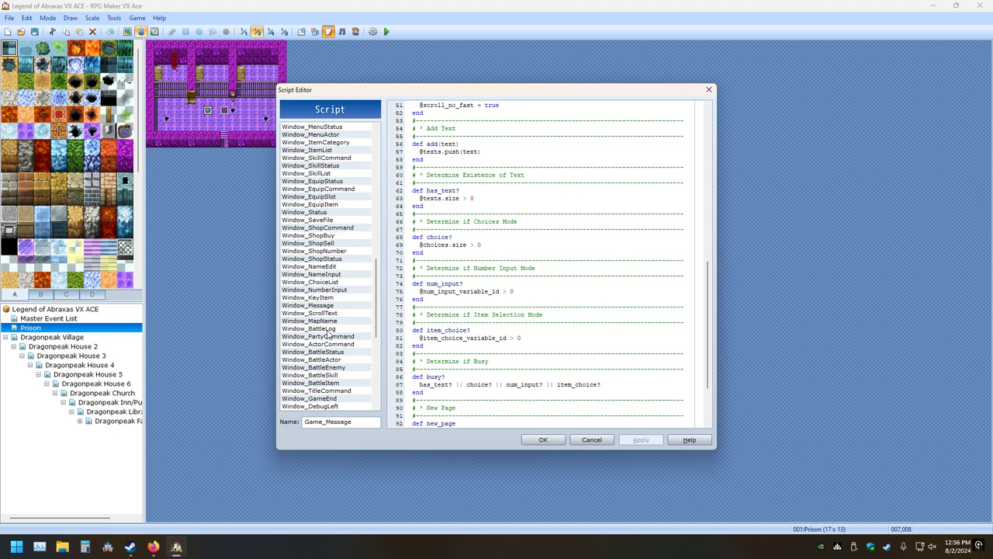
pyautogui.click(313, 306)
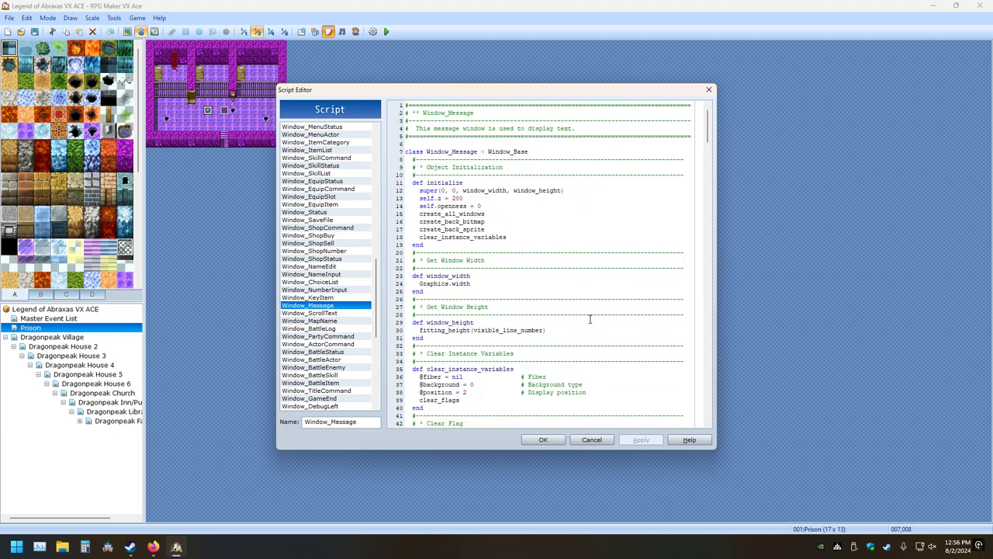
pyautogui.scroll(-20, 572, 338)
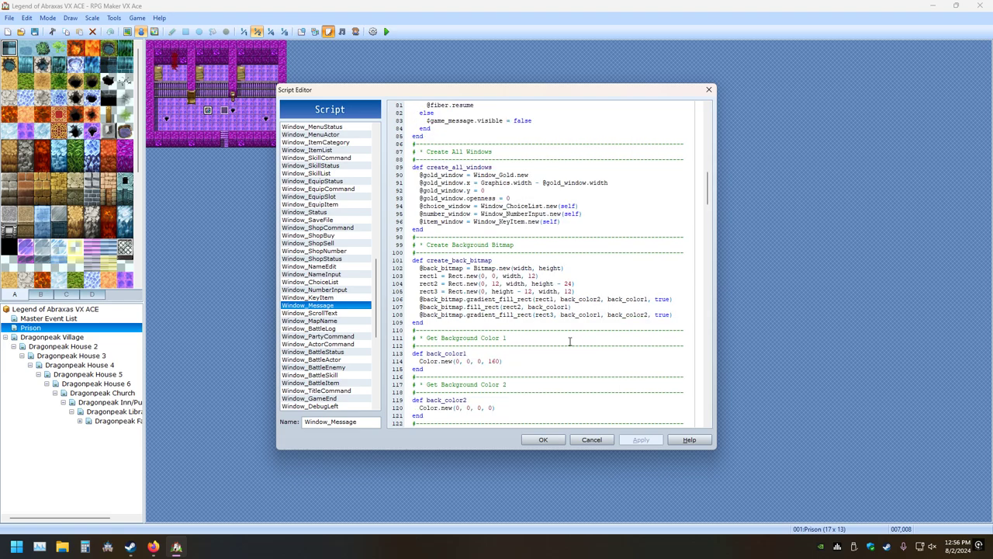
pyautogui.scroll(-20, 568, 343)
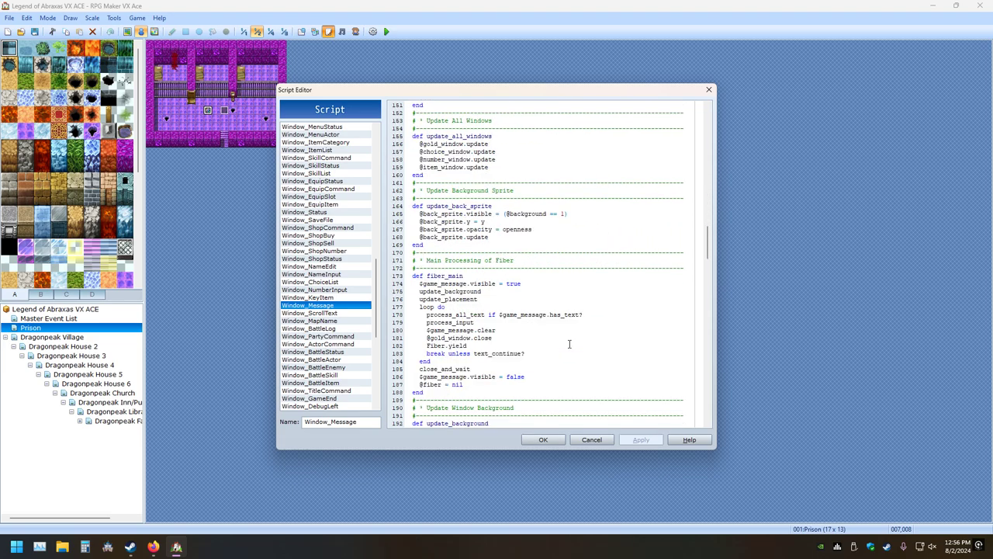
pyautogui.scroll(-20, 569, 344)
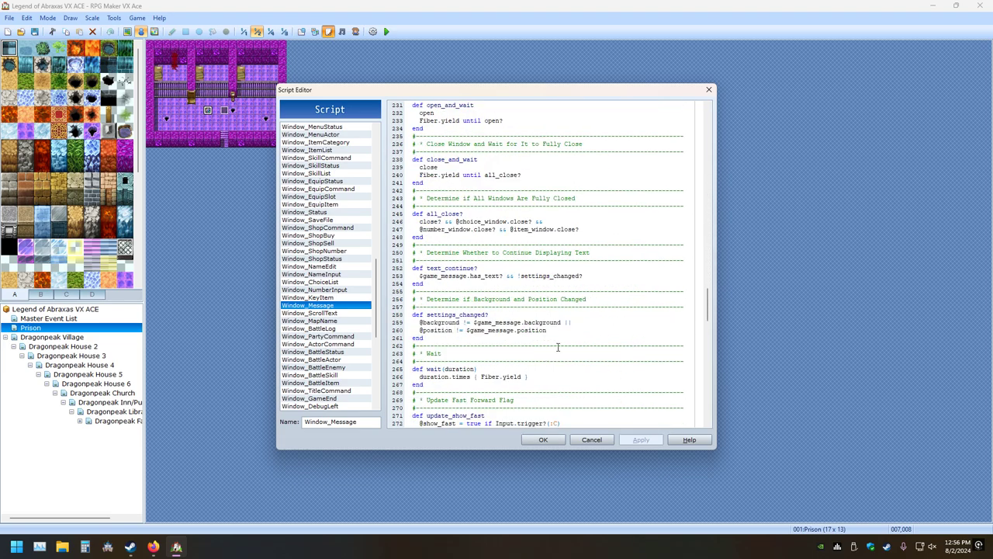
pyautogui.scroll(-10, 565, 344)
pyautogui.scroll(-20, 565, 344)
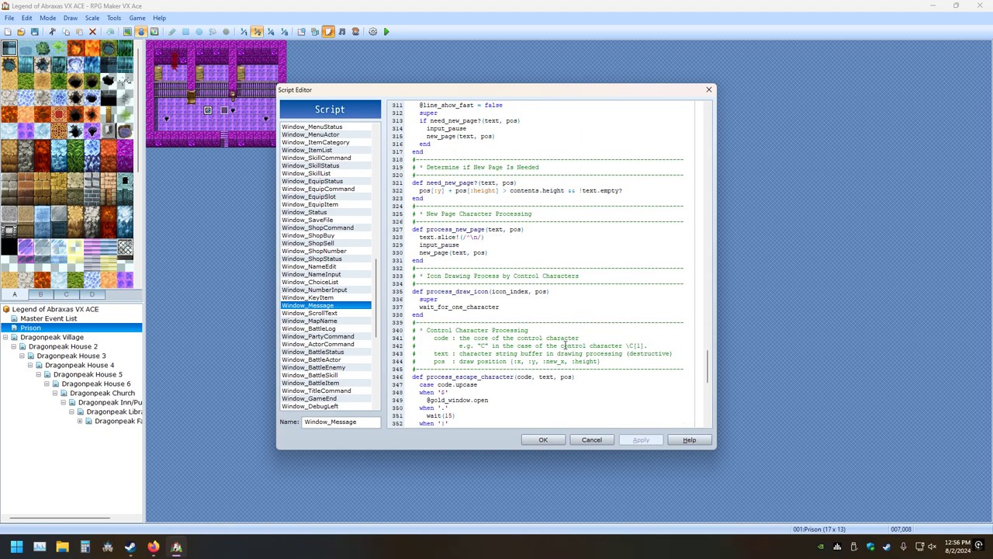
pyautogui.scroll(3, 565, 345)
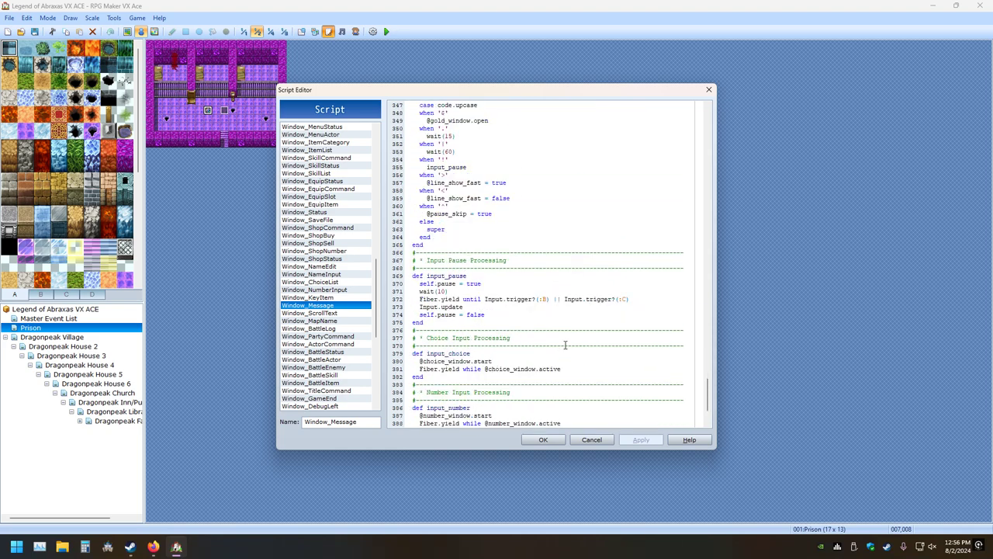
pyautogui.doubleClick(500, 198)
pyautogui.click(527, 201)
pyautogui.press('BackSpace')
pyautogui.press('BackSpace')
pyautogui.press('BackSpace')
pyautogui.press('BackSpace')
pyautogui.press('BackSpace')
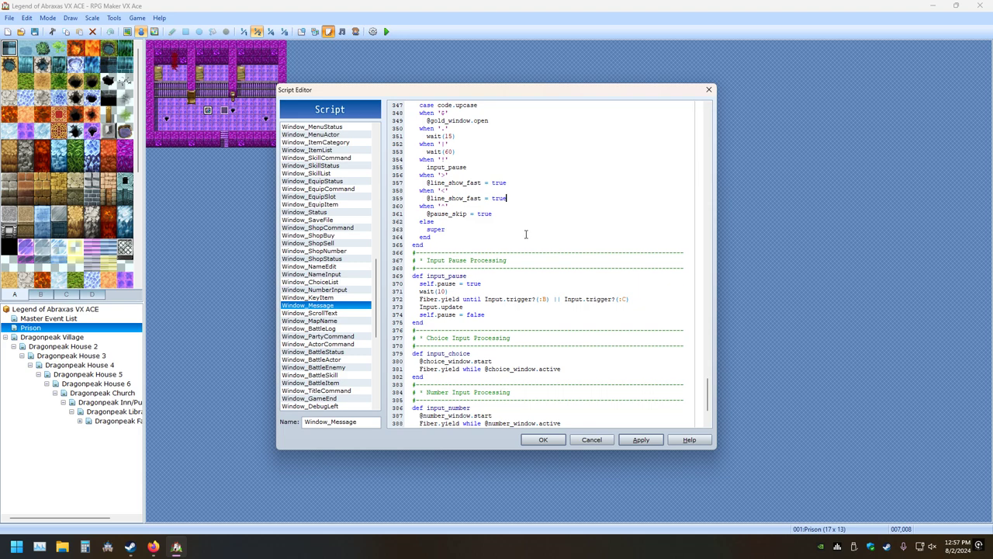
pyautogui.click(542, 439)
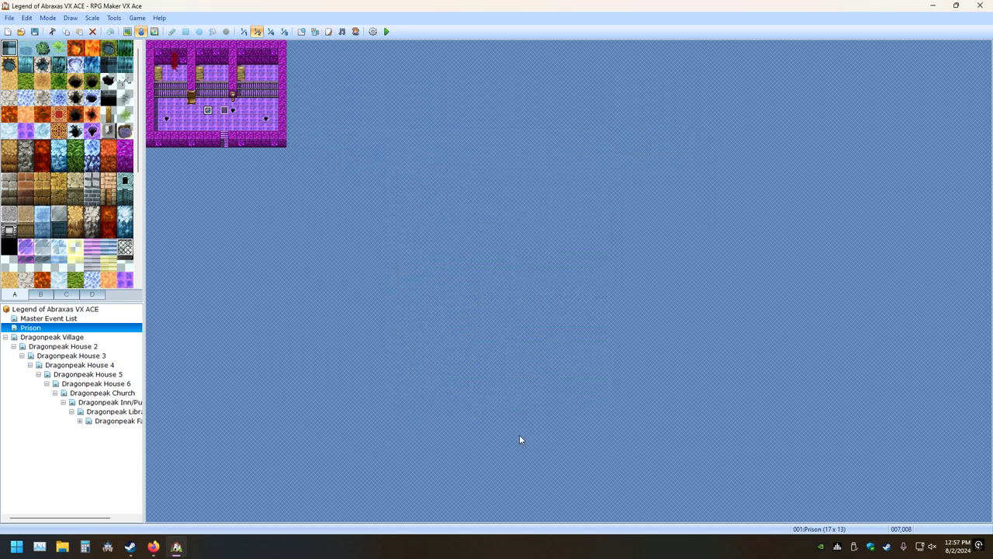
# Save and playtest a new game, repeatedly skipping through the Prison messages to check fast-forwarding, and close the game
pyautogui.click(386, 31)
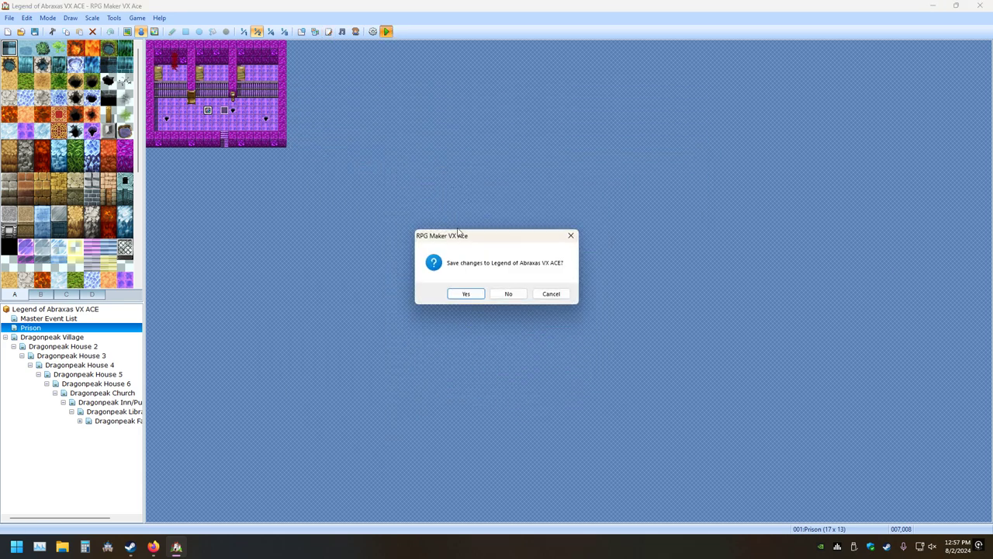
pyautogui.click(466, 293)
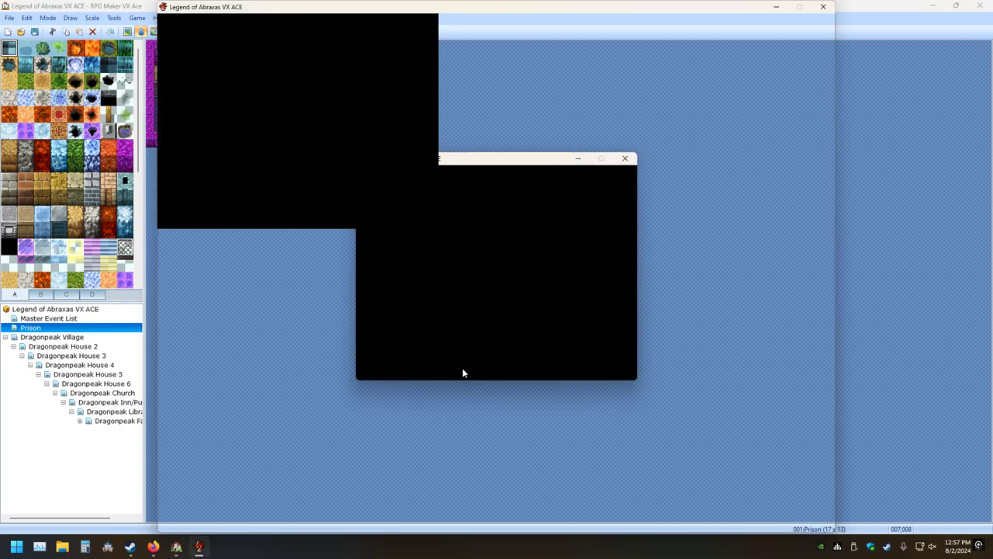
pyautogui.press('Return')
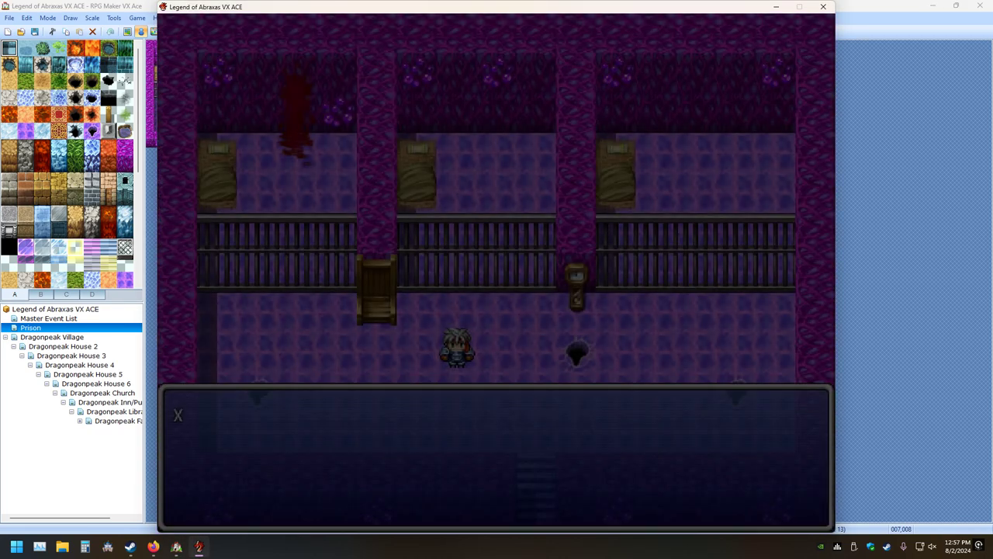
pyautogui.press('Return')
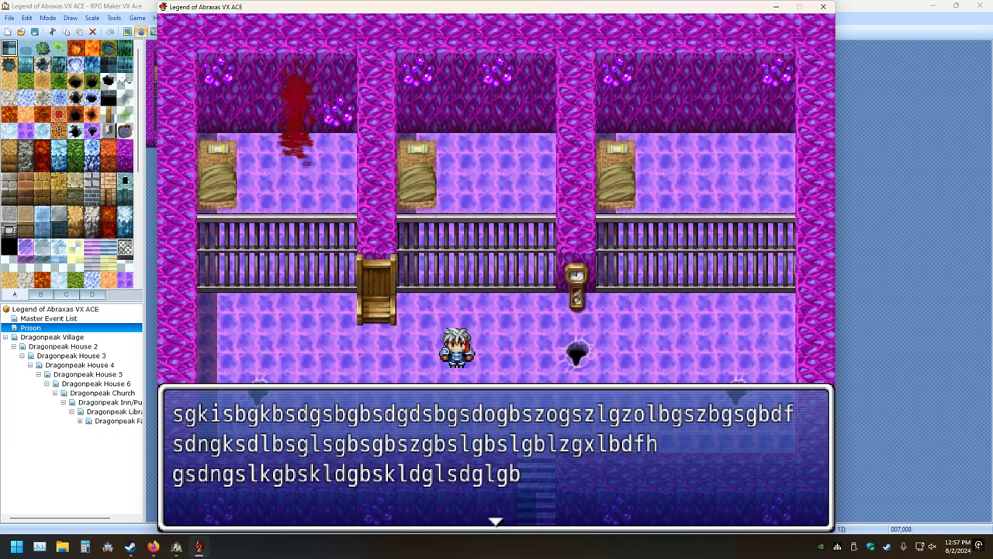
pyautogui.press('Return')
pyautogui.press('Return')
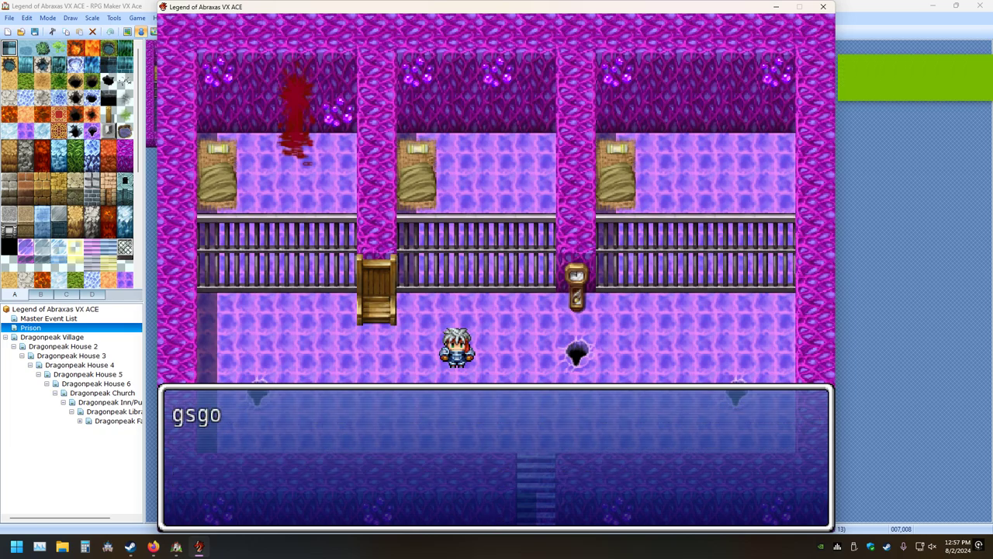
pyautogui.press('Return')
pyautogui.press('Return')
pyautogui.press('Return')
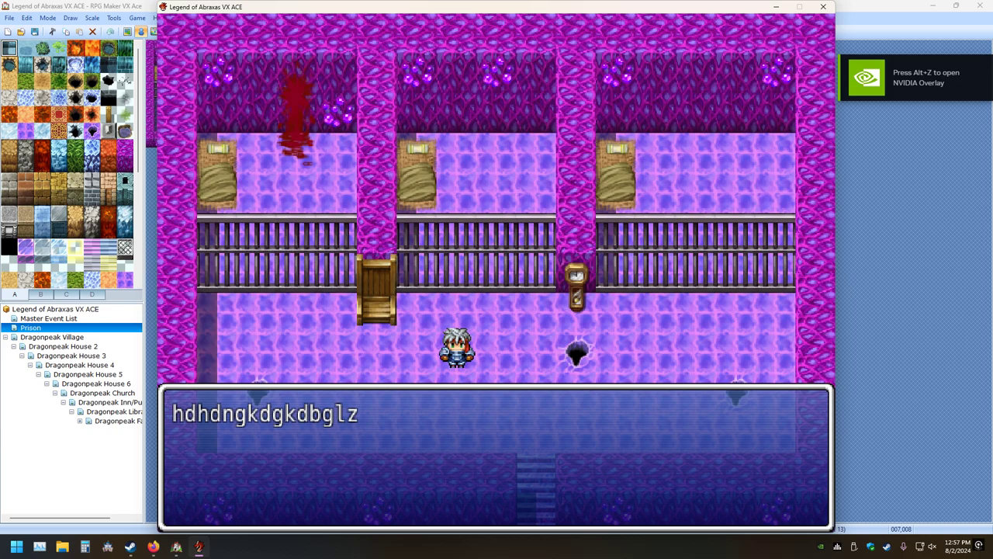
pyautogui.press('Return')
pyautogui.press('Return')
pyautogui.press('Return')
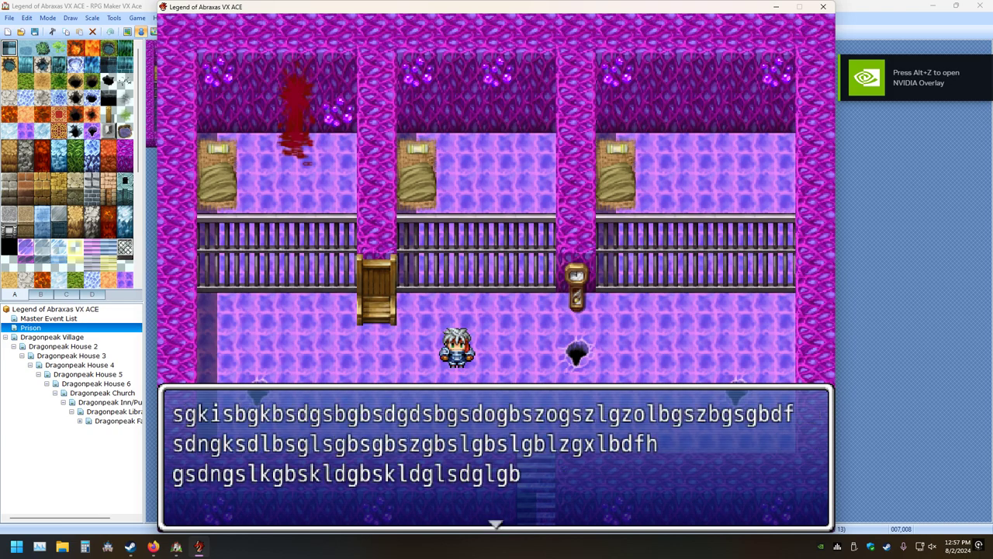
pyautogui.press('Return')
pyautogui.press('Return')
pyautogui.press('Return')
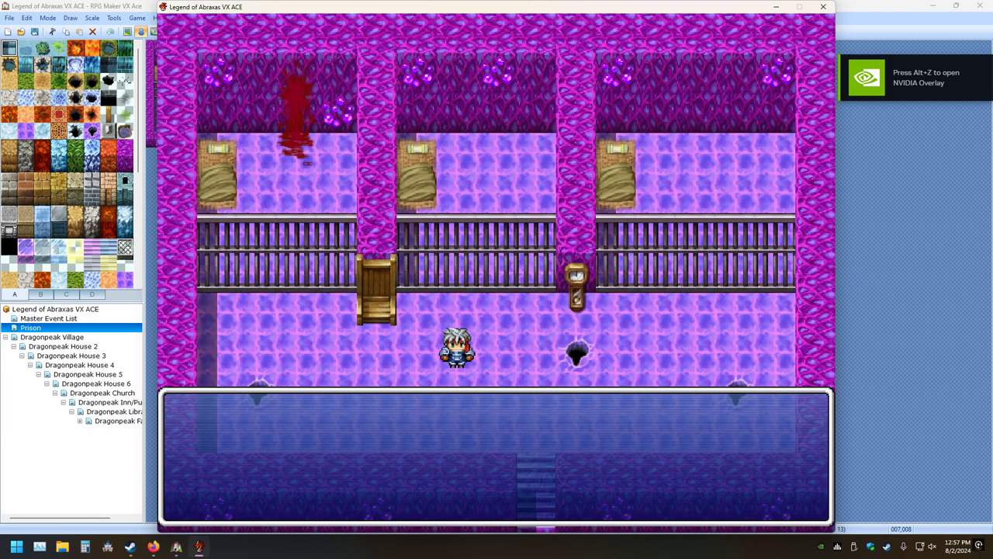
pyautogui.press('Return')
pyautogui.press('Return')
pyautogui.press('Return')
pyautogui.press('Return')
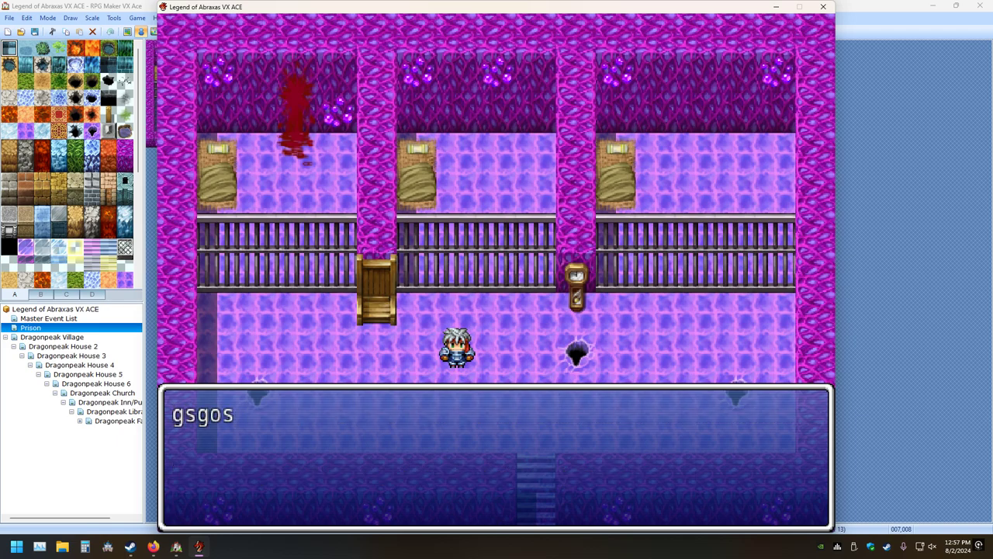
pyautogui.press('Return')
pyautogui.press('Return')
pyautogui.press('Return')
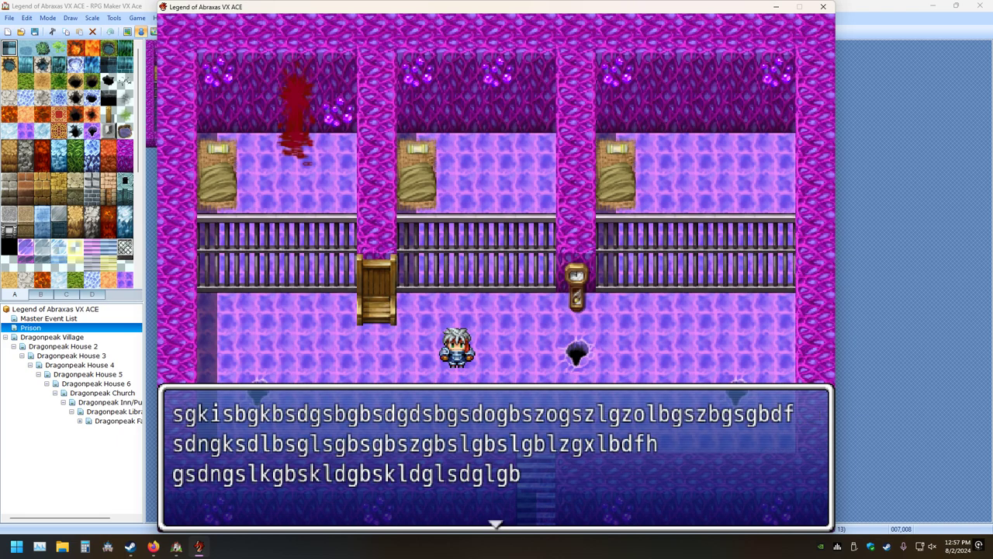
pyautogui.press('Return')
pyautogui.press('Return')
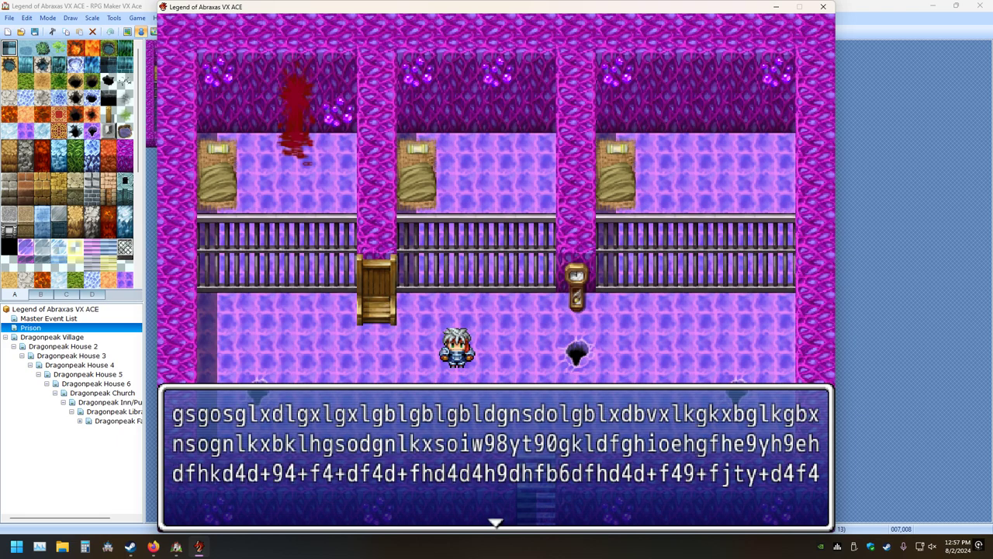
pyautogui.click(823, 6)
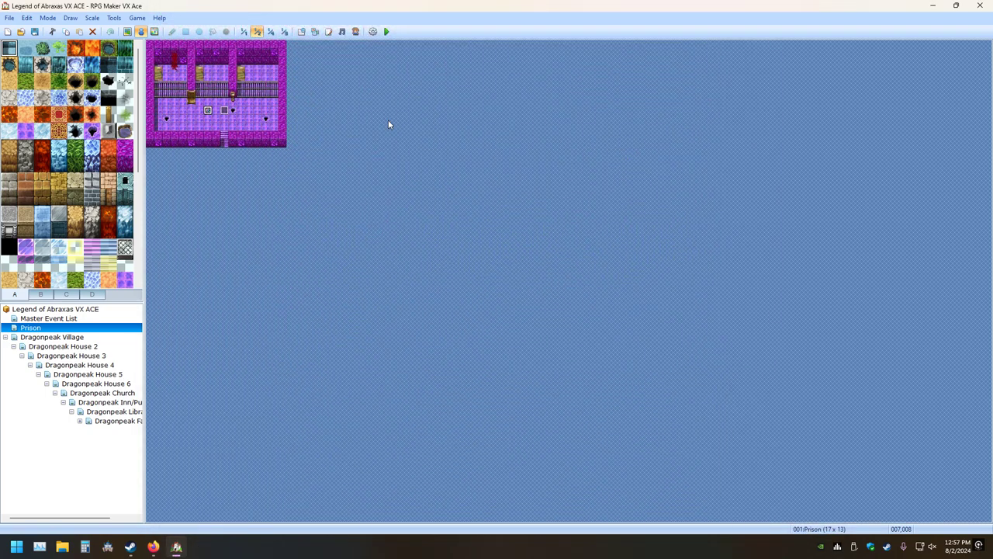
pyautogui.click(328, 31)
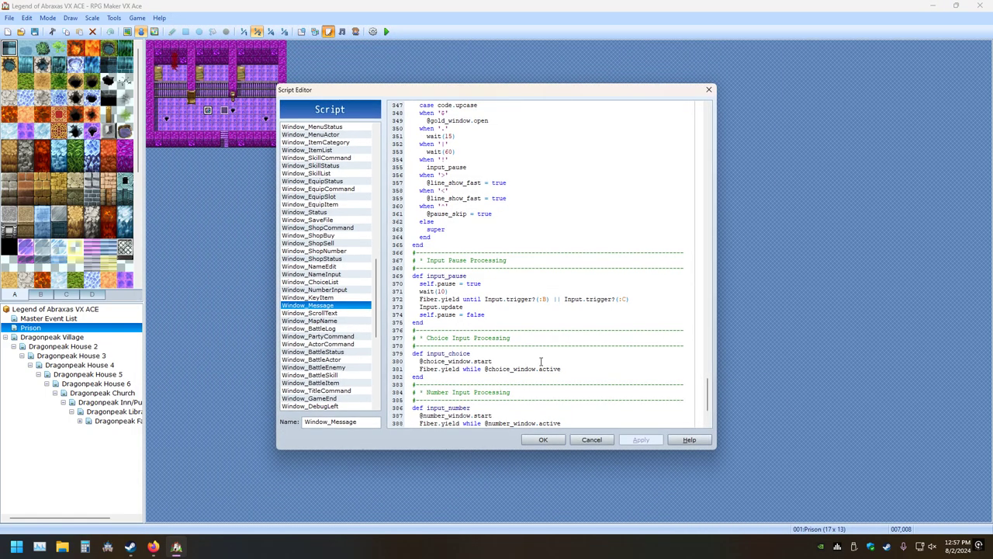
pyautogui.click(513, 201)
pyautogui.press('BackSpace')
pyautogui.press('BackSpace')
pyautogui.write('fals')
pyautogui.click(549, 442)
# Save the project, playtest the Prison messages with the restored '<' case in a new game, and close the game
pyautogui.click(386, 31)
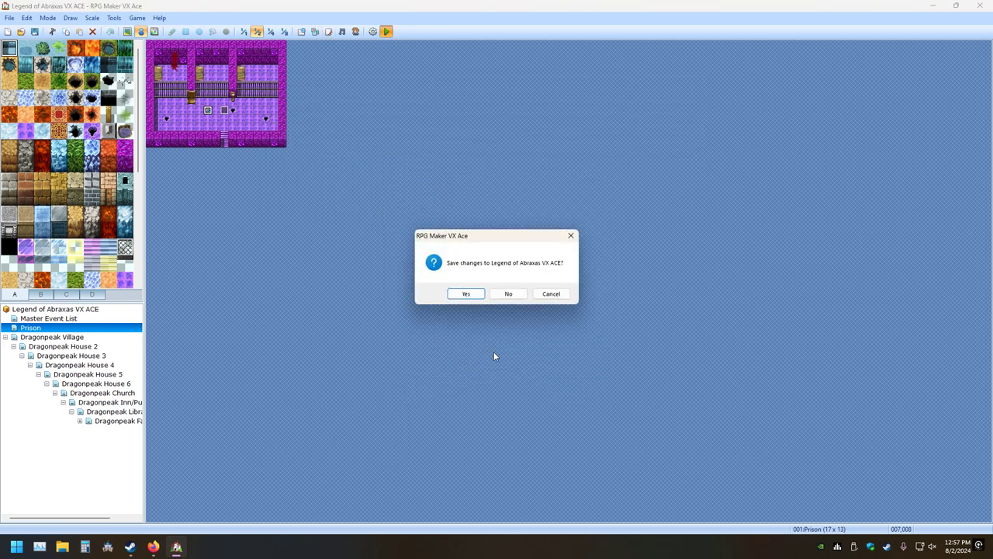
pyautogui.click(467, 295)
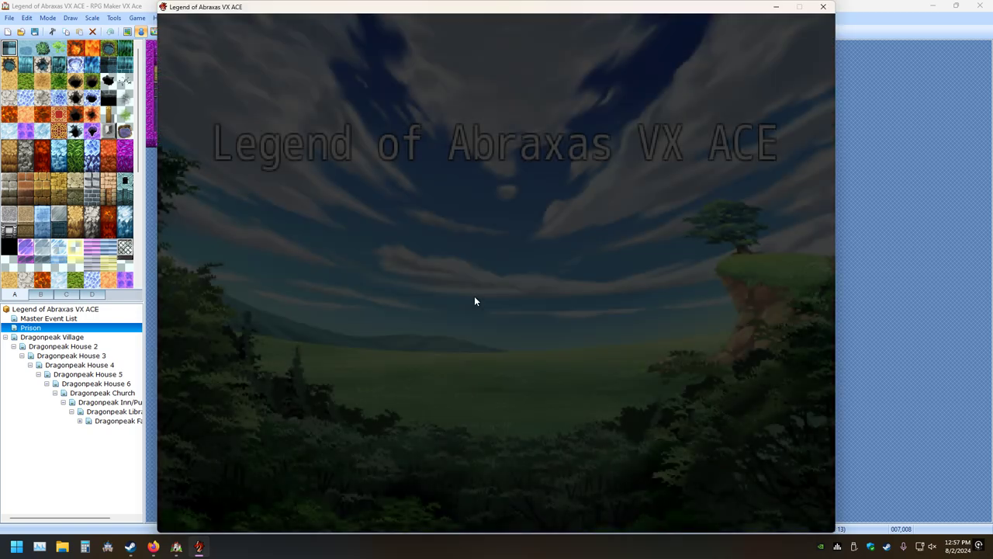
pyautogui.press('Return')
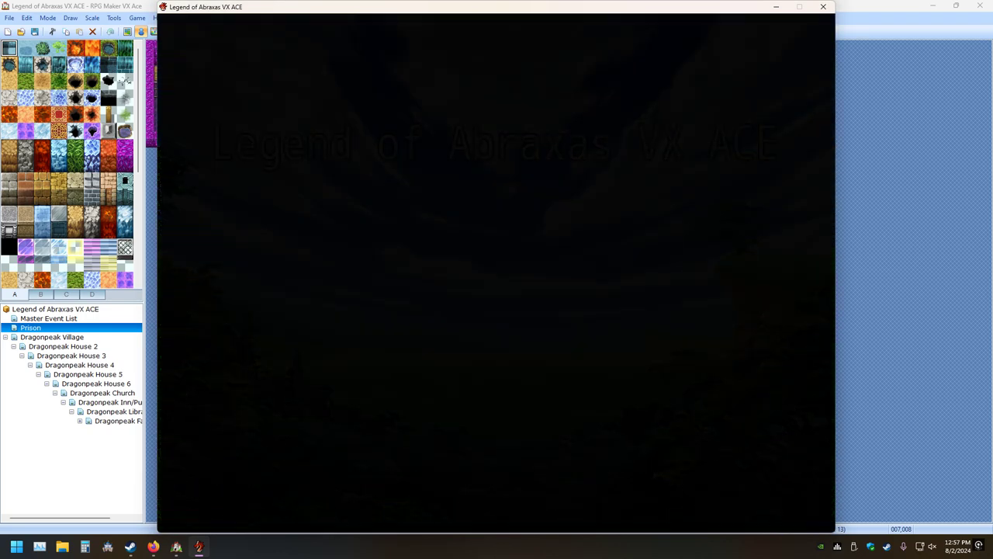
pyautogui.press('Return')
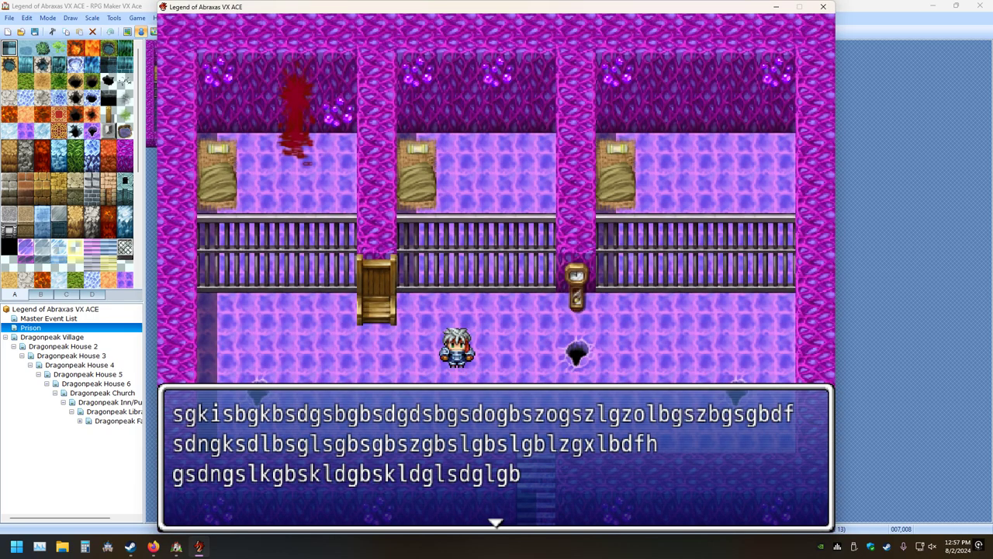
pyautogui.press('Return')
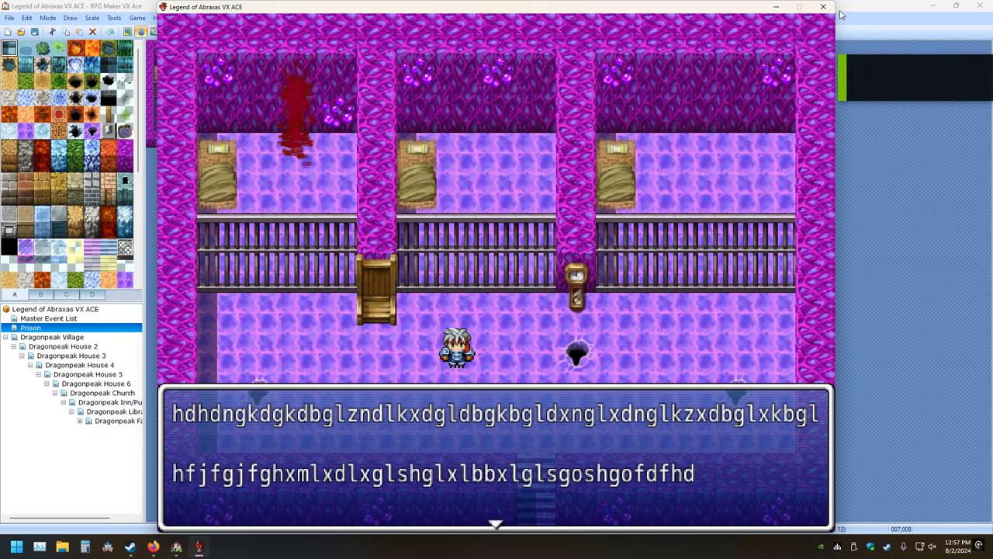
pyautogui.hotkey('alt', 'F4')
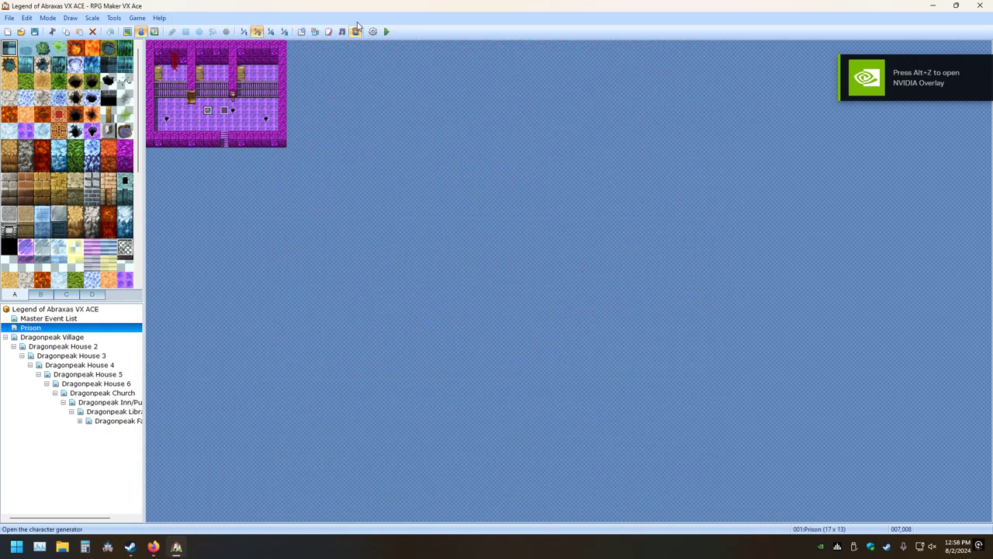
pyautogui.click(328, 31)
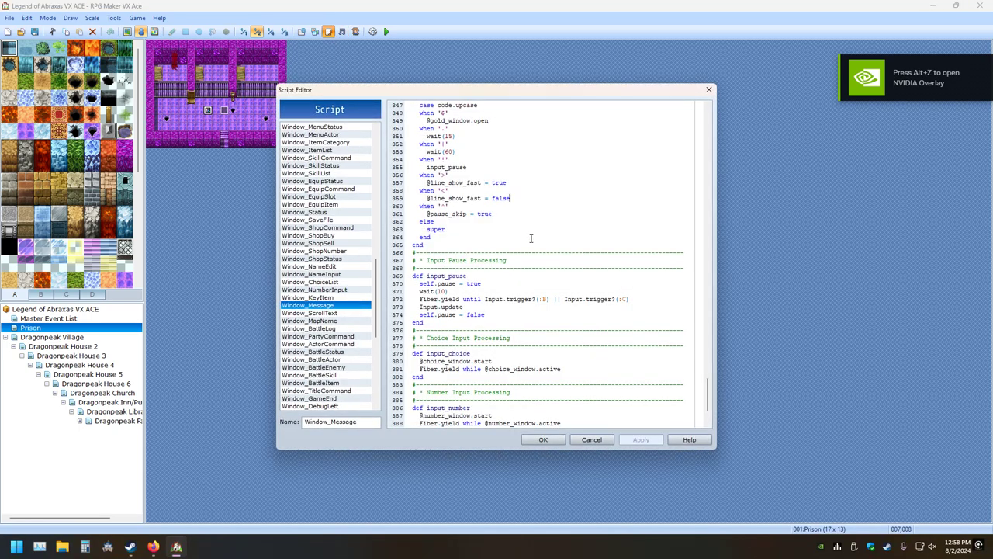
pyautogui.press('BackSpace')
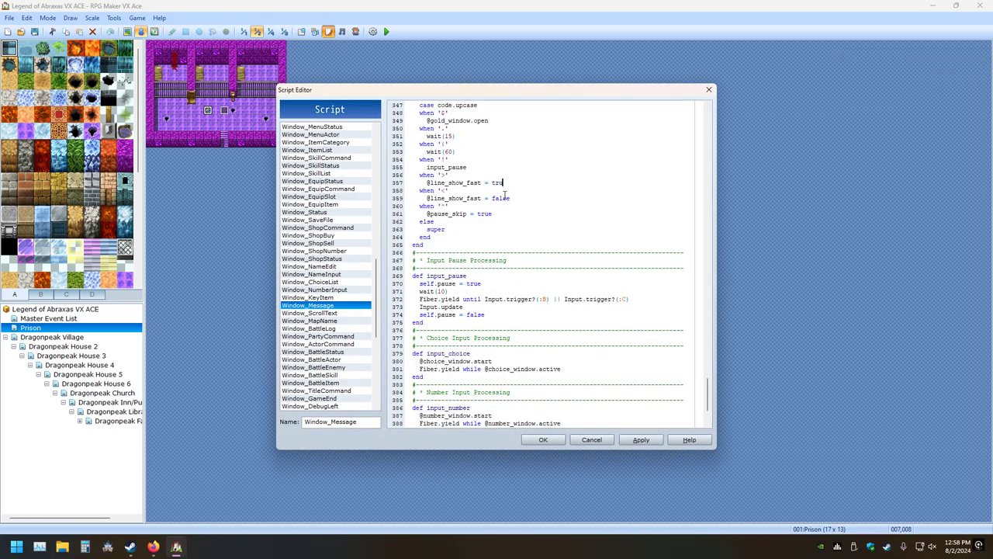
pyautogui.write('false')
pyautogui.scroll(-3, 554, 339)
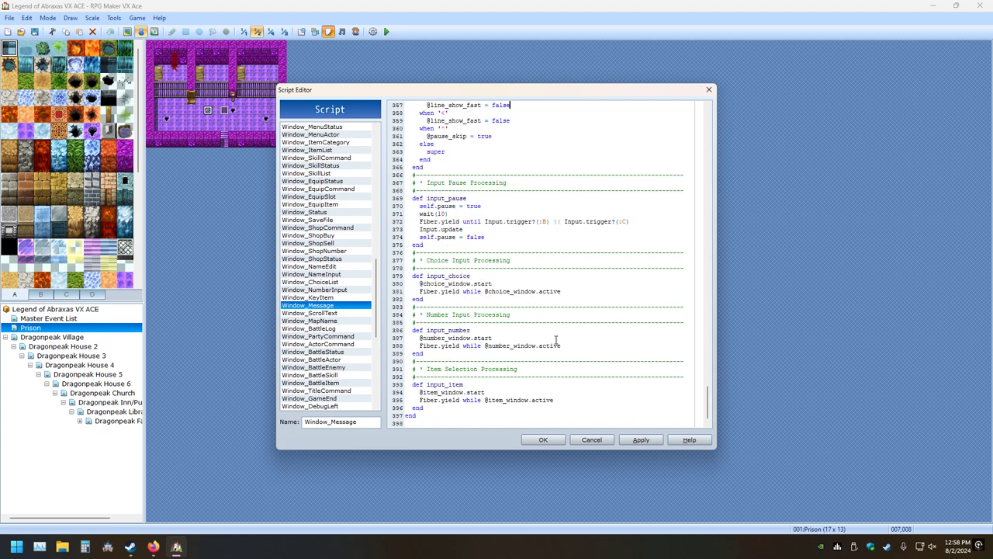
pyautogui.click(554, 442)
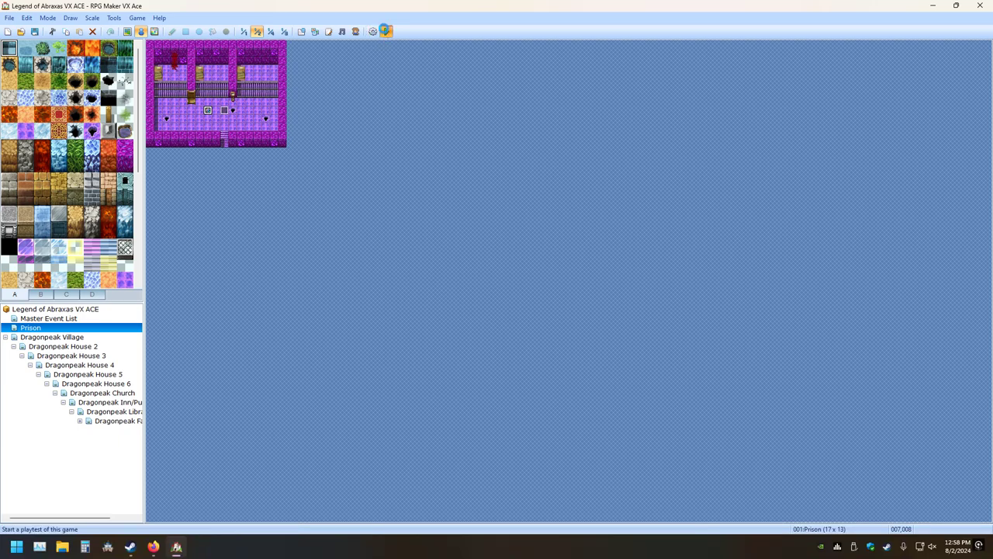
# Save the project, playtest the Prison messages with the changed '>' case in a new game, and close the game
pyautogui.click(385, 31)
pyautogui.click(458, 292)
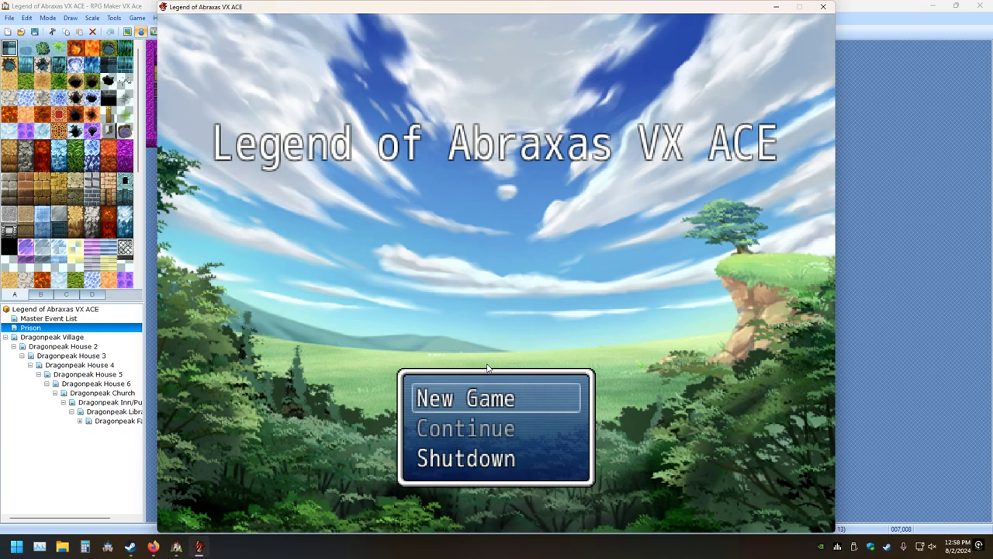
pyautogui.press('Return')
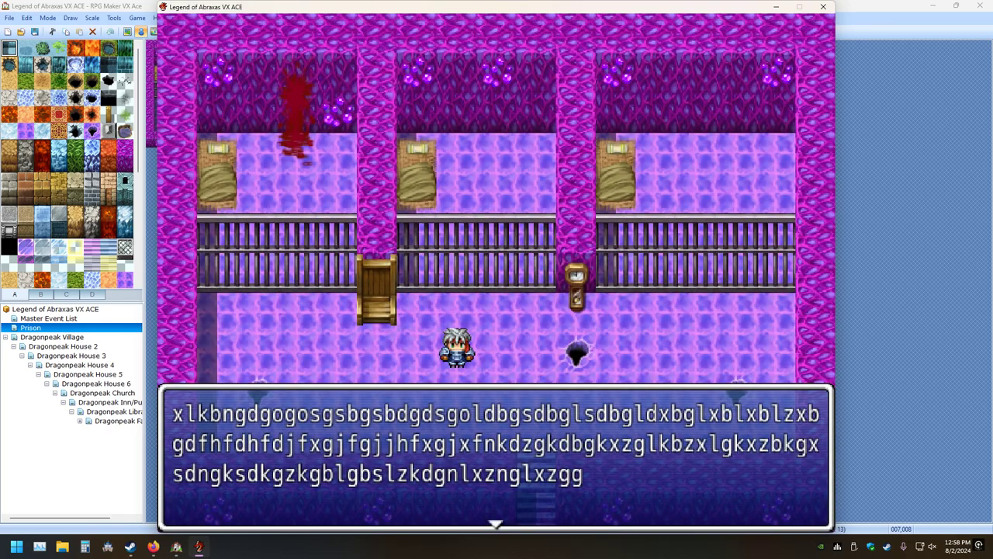
pyautogui.press('Return')
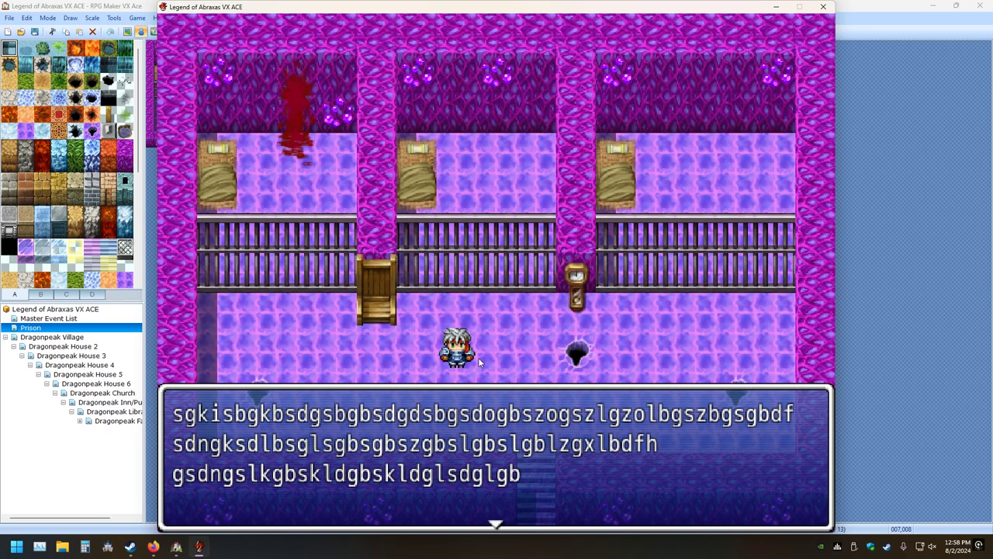
pyautogui.click(823, 8)
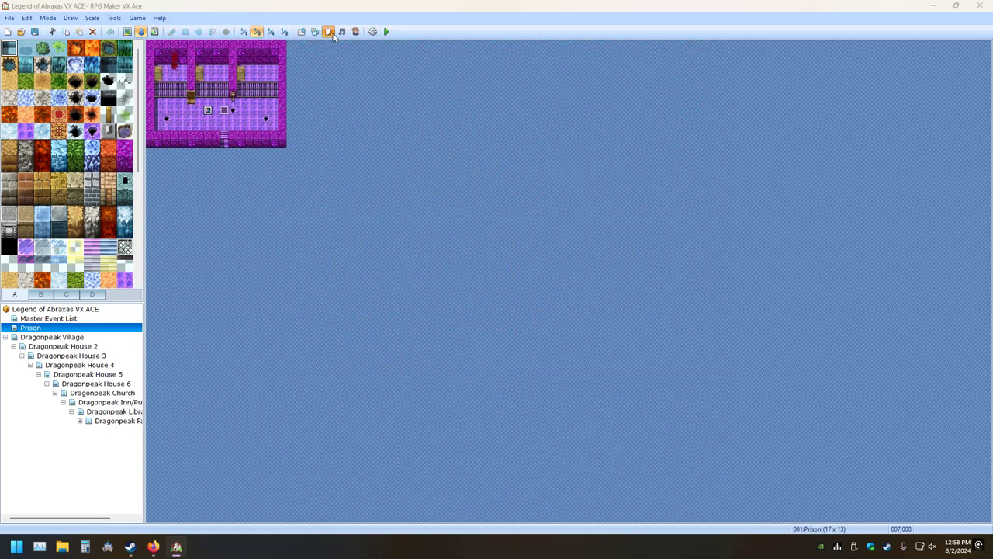
# Reopen the Window_Message script and examine its control character, new page, fast-forward flag and main fiber processing methods
pyautogui.click(328, 31)
pyautogui.scroll(13, 340, 289)
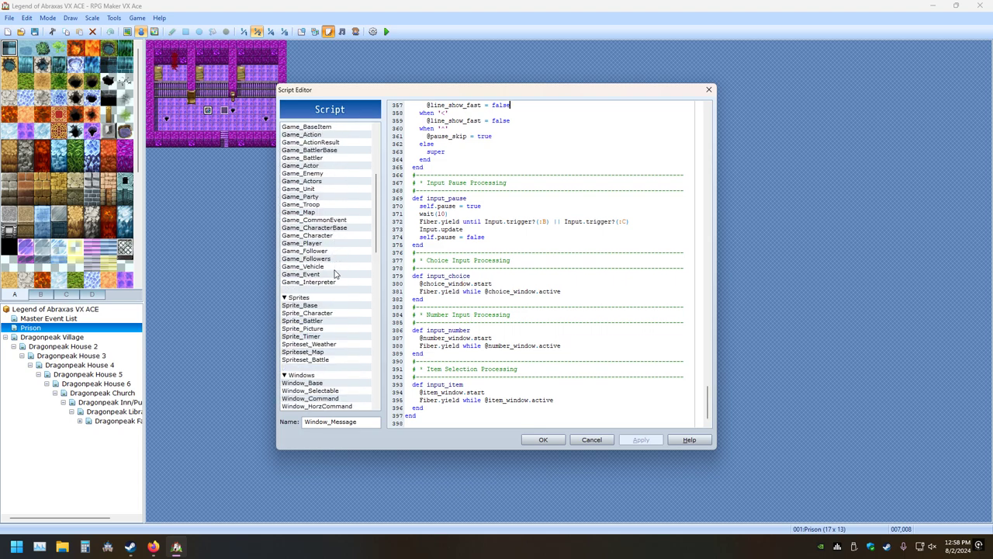
pyautogui.scroll(3, 335, 274)
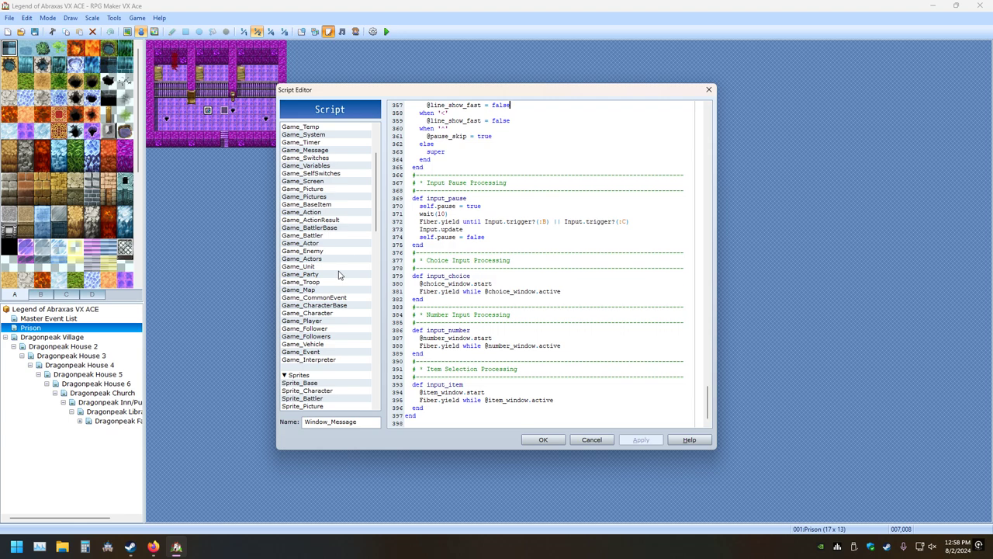
pyautogui.scroll(3, 338, 274)
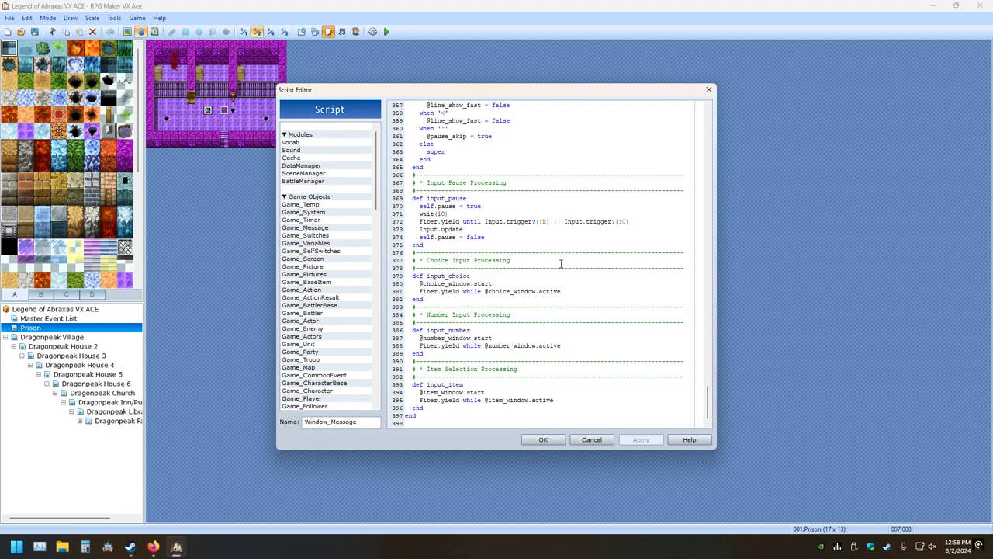
pyautogui.scroll(20, 557, 269)
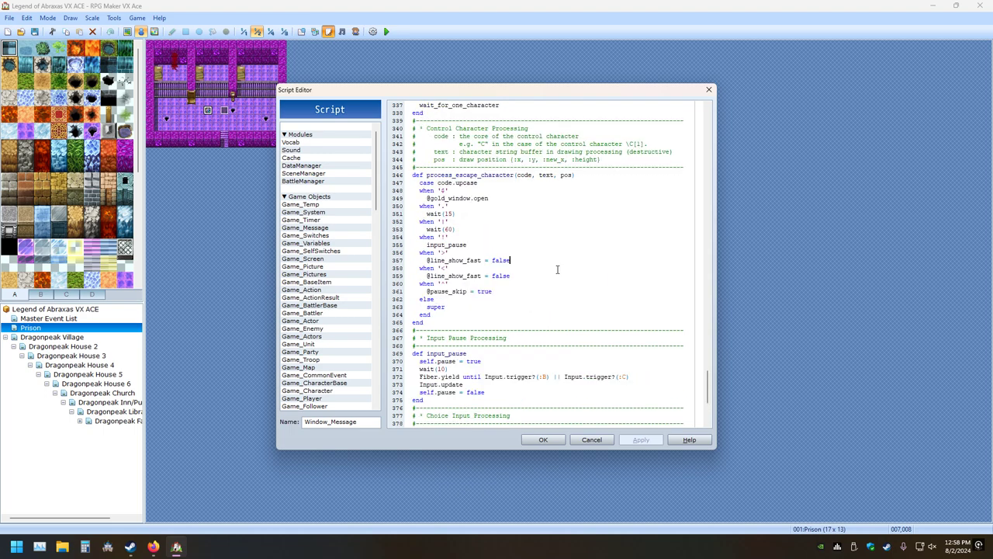
pyautogui.scroll(3, 558, 269)
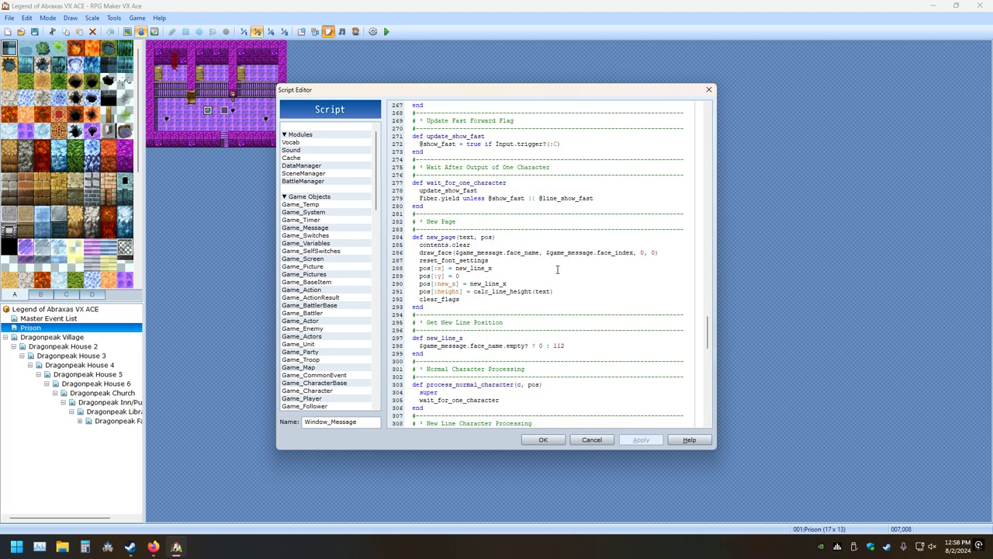
pyautogui.scroll(20, 557, 269)
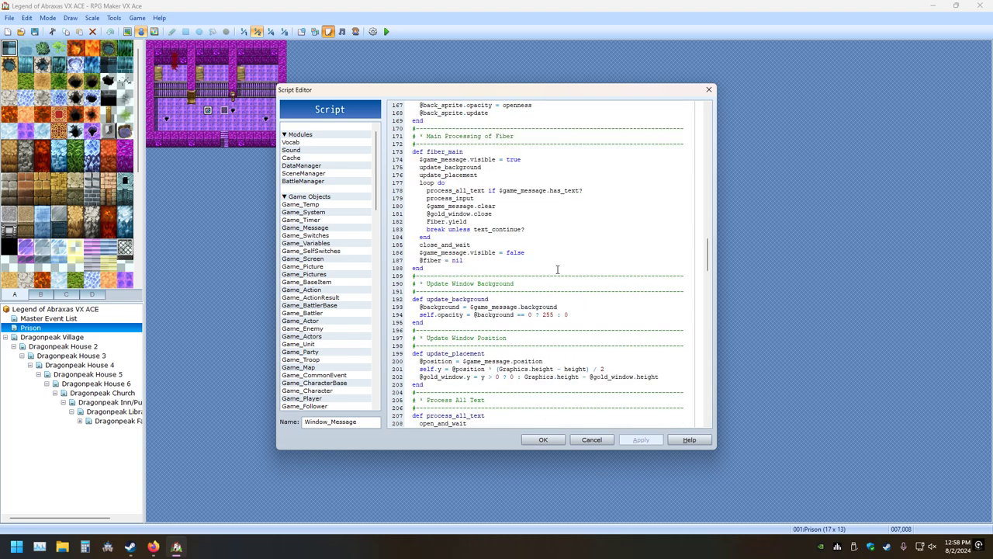
pyautogui.scroll(13, 557, 269)
pyautogui.scroll(17, 557, 270)
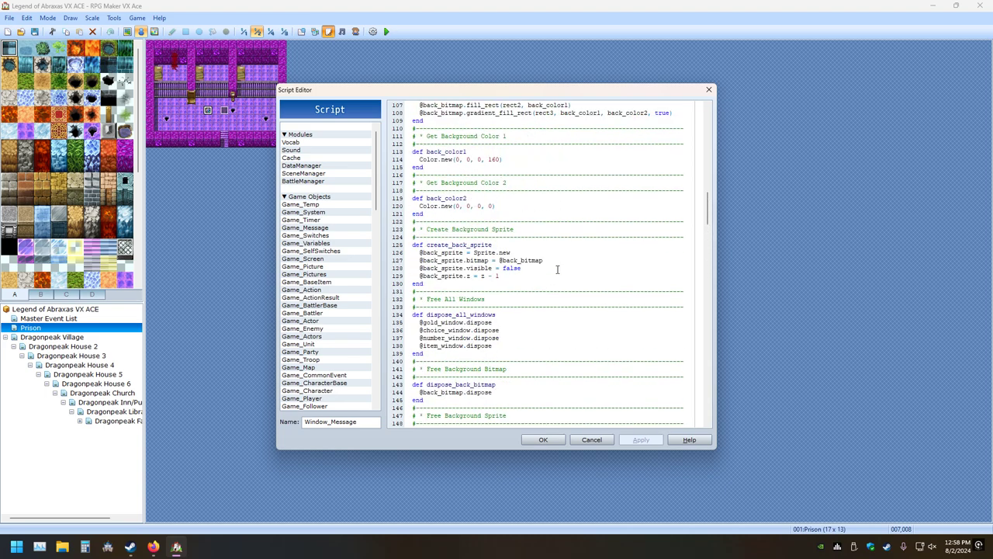
pyautogui.scroll(-7, 557, 269)
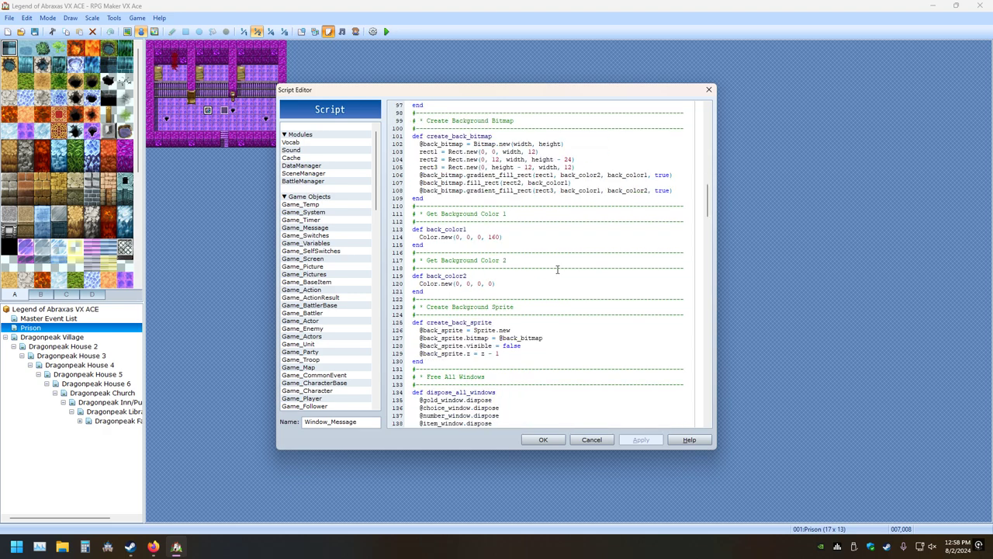
pyautogui.scroll(13, 557, 269)
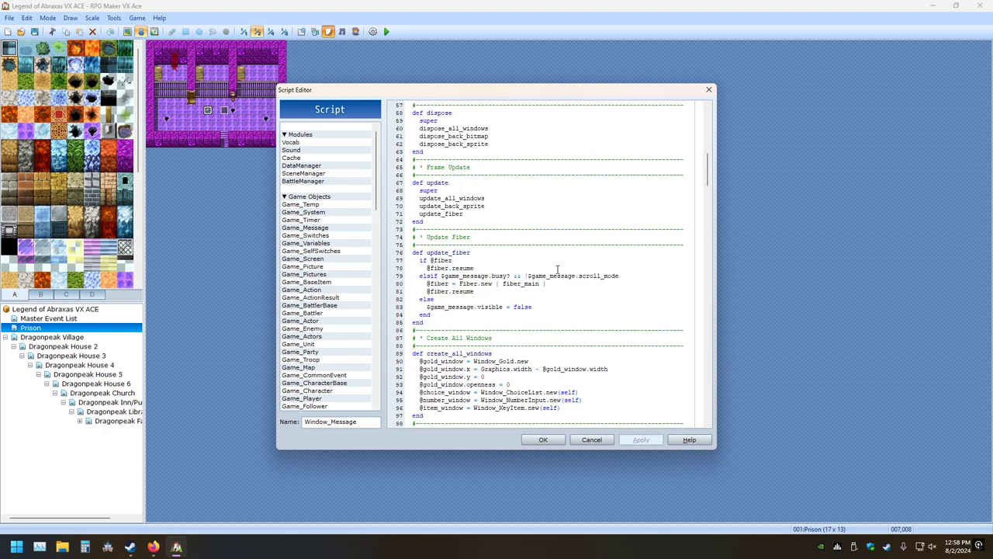
pyautogui.scroll(3, 557, 269)
pyautogui.scroll(6, 557, 269)
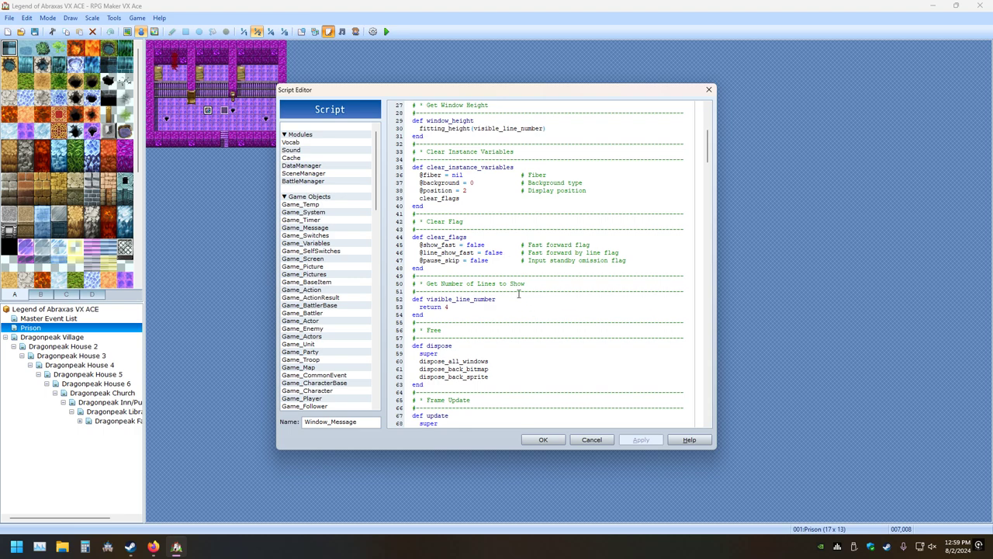
pyautogui.scroll(3, 497, 270)
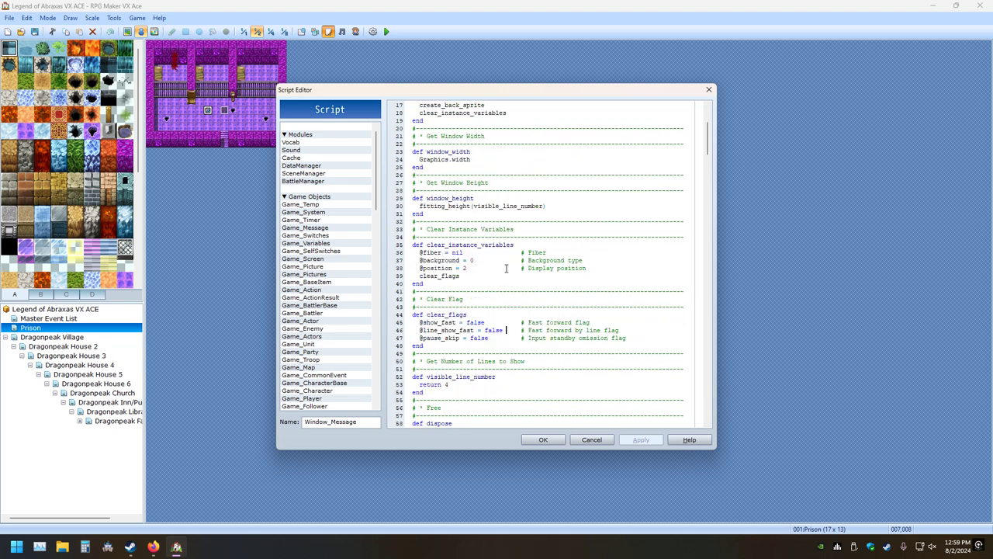
pyautogui.click(494, 338)
pyautogui.press('BackSpace')
pyautogui.press('BackSpace')
pyautogui.press('BackSpace')
pyautogui.press('BackSpace')
pyautogui.press('BackSpace')
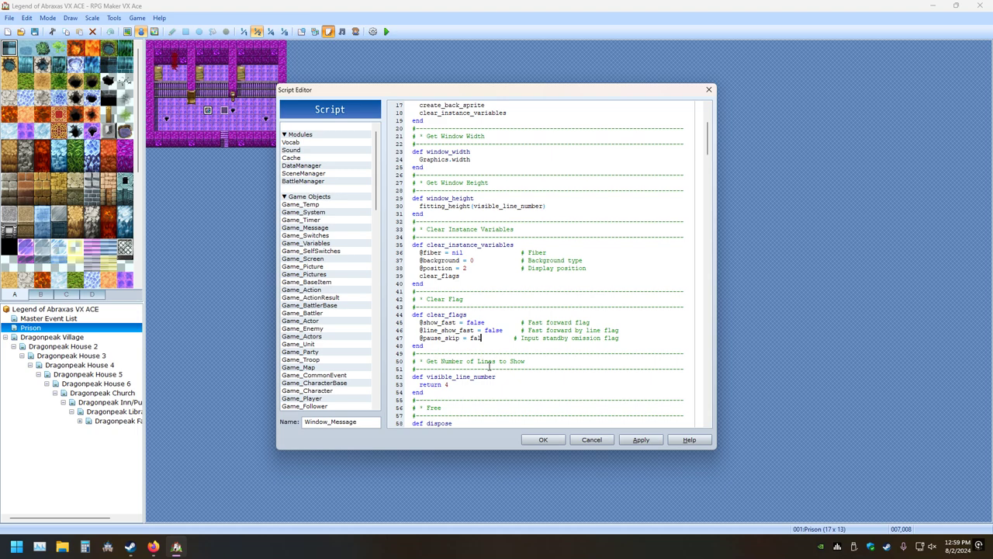
pyautogui.write('true')
pyautogui.click(628, 442)
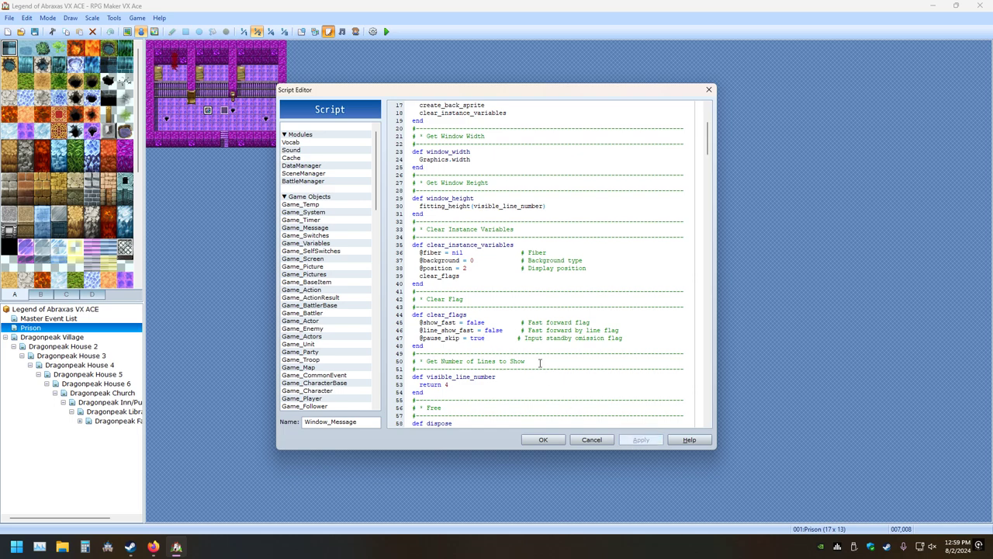
# Examine the Window_Message script from its initialization through the fiber, input, fast-forward, new page, control character and input pause methods
pyautogui.scroll(5, 537, 333)
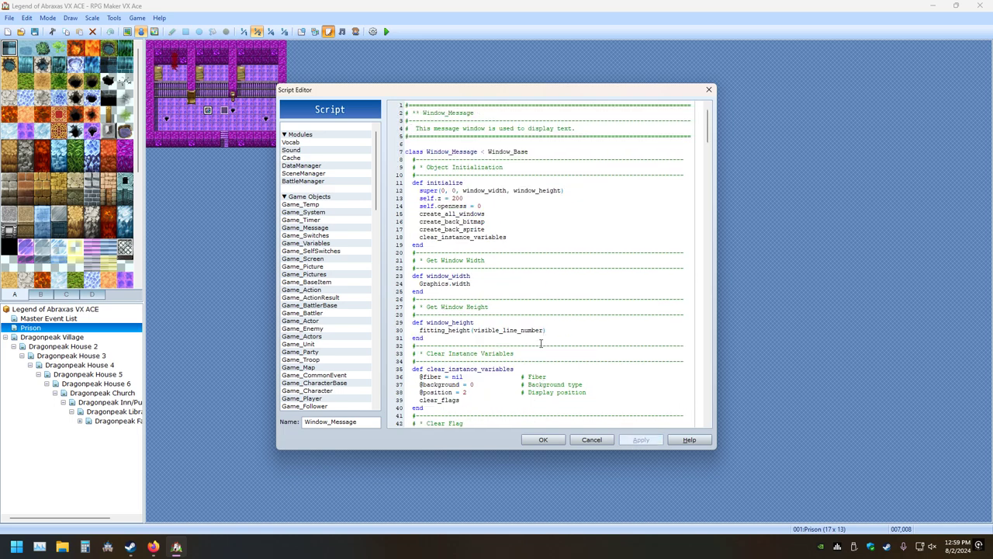
pyautogui.scroll(-20, 541, 343)
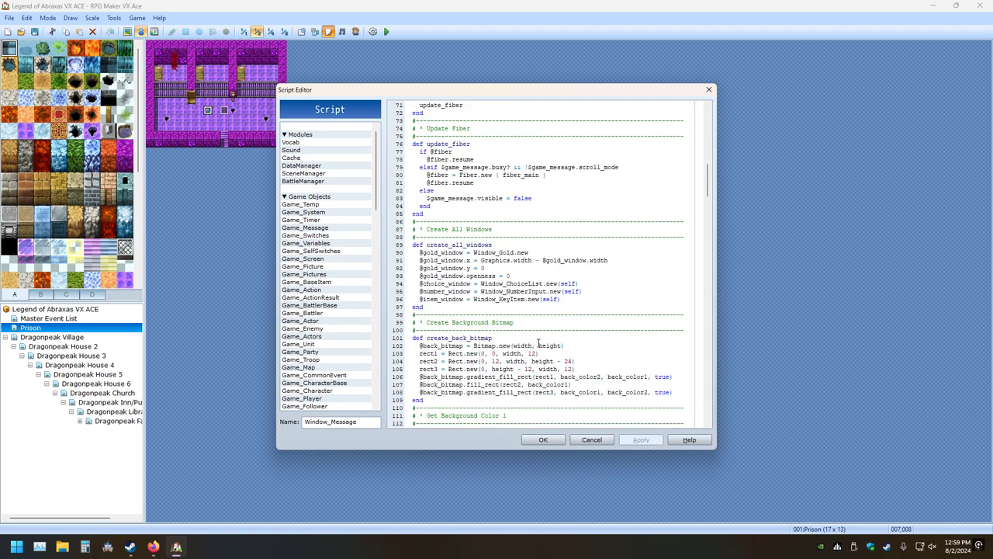
pyautogui.scroll(-17, 539, 344)
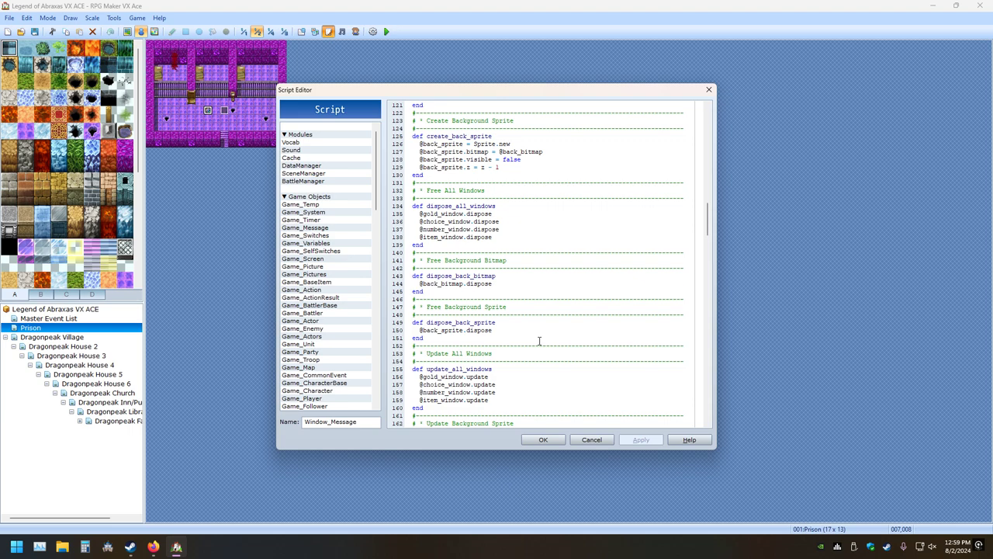
pyautogui.scroll(-10, 539, 342)
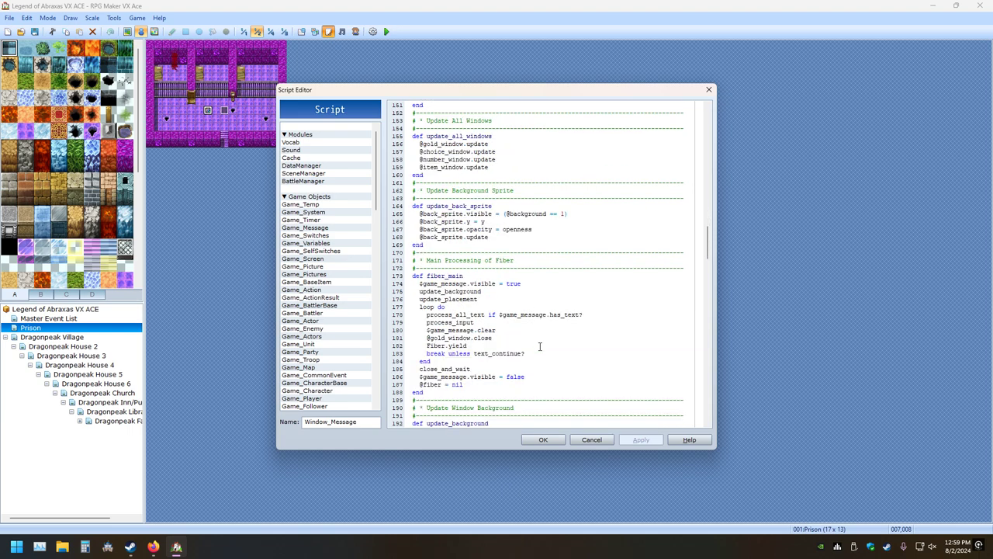
pyautogui.scroll(-17, 540, 346)
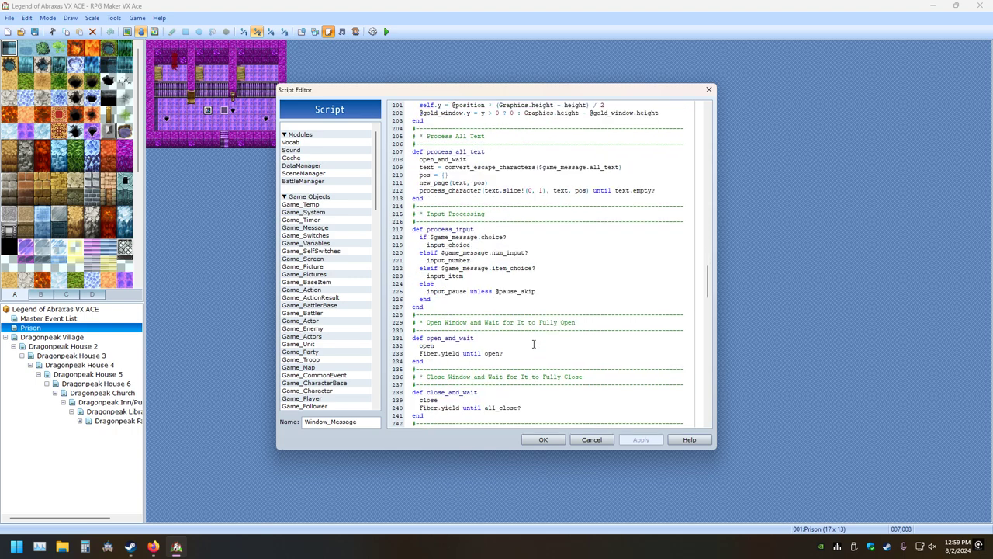
pyautogui.scroll(-7, 533, 344)
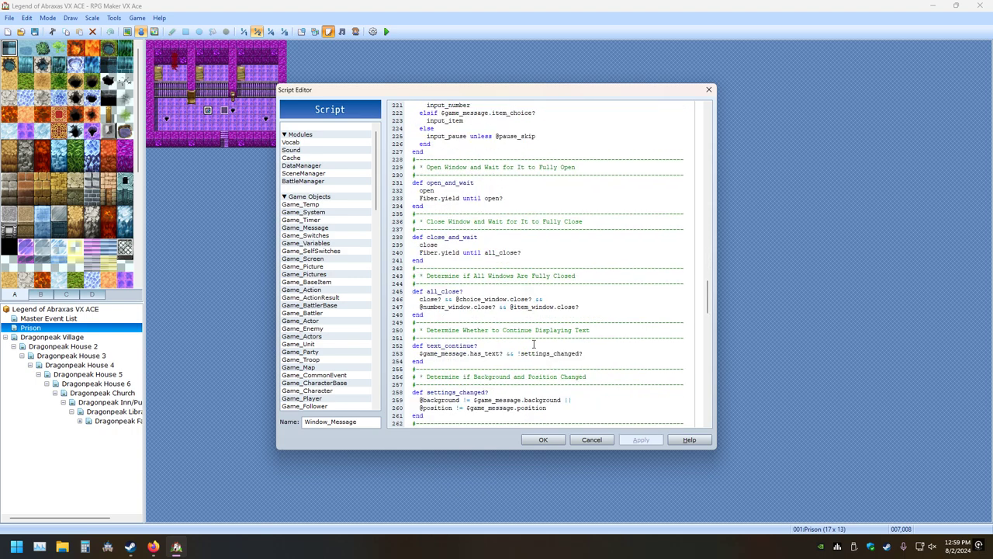
pyautogui.scroll(-3, 534, 344)
pyautogui.scroll(-6, 533, 343)
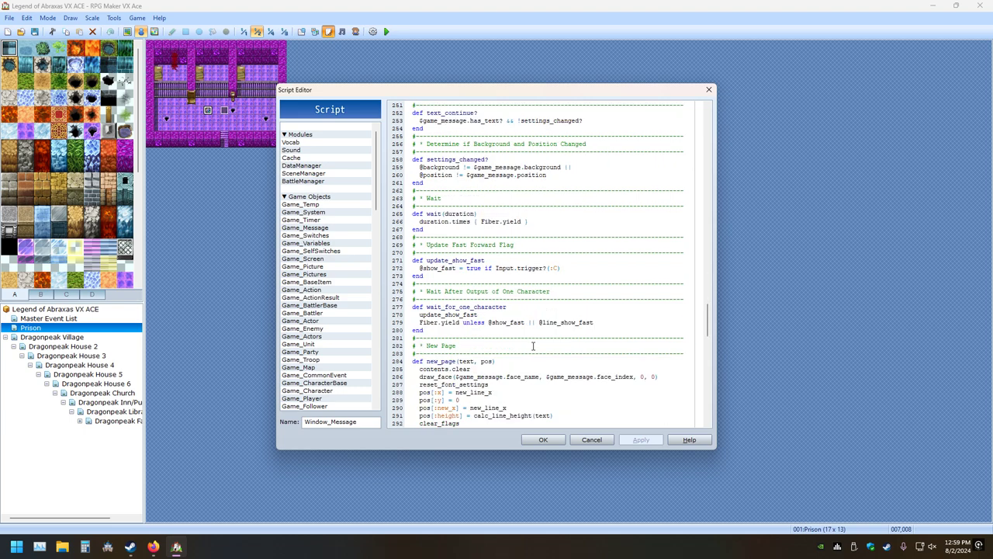
pyautogui.scroll(-3, 533, 346)
pyautogui.scroll(-9, 533, 346)
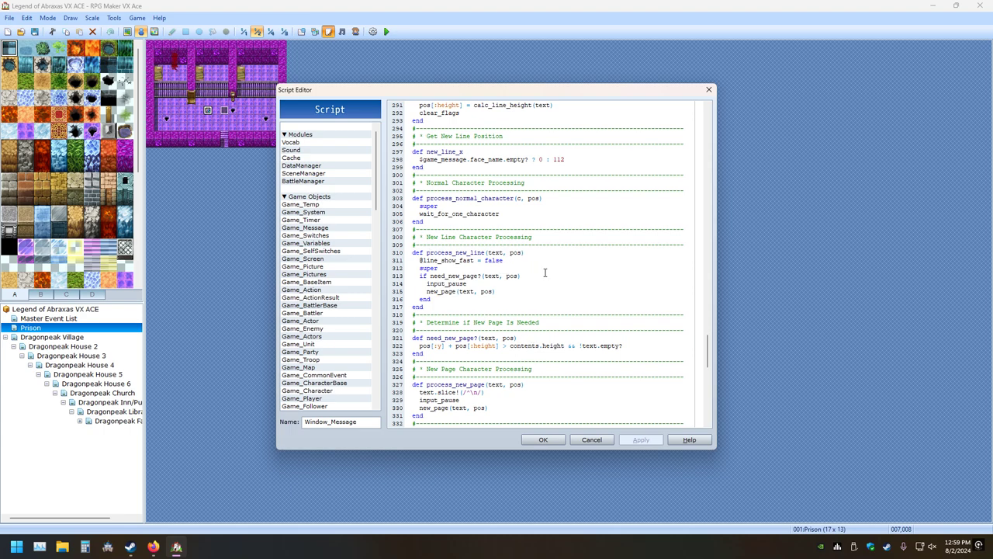
pyautogui.scroll(-12, 545, 272)
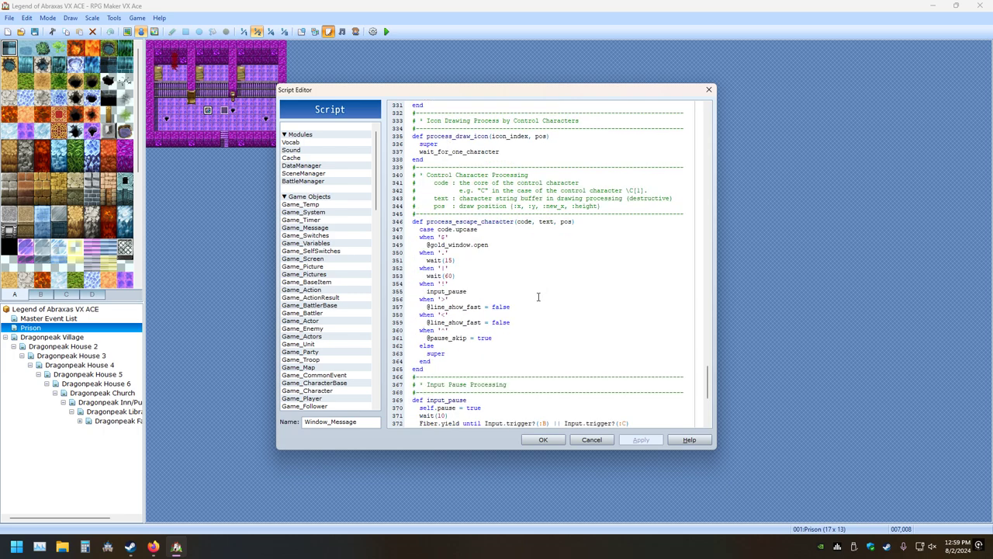
pyautogui.scroll(-7, 538, 296)
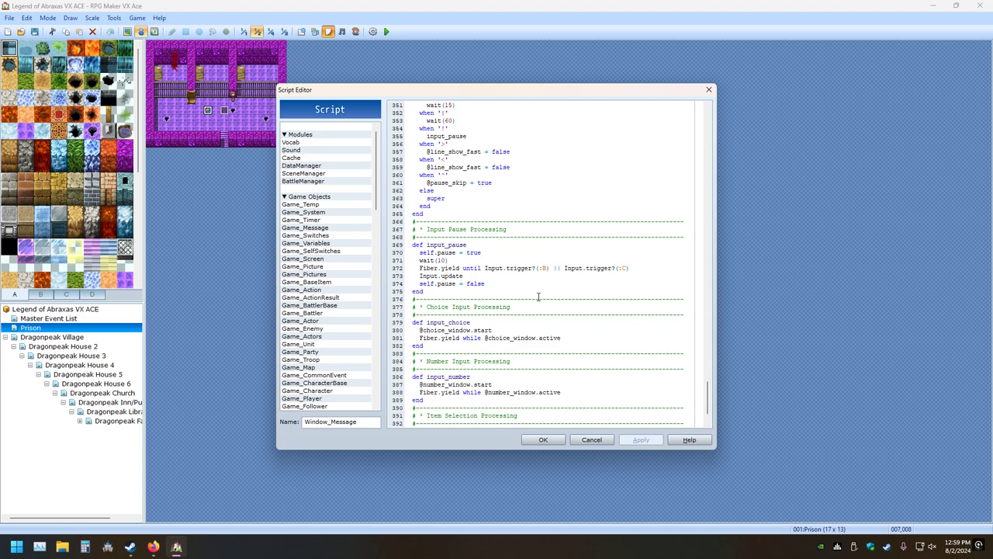
pyautogui.scroll(-2, 538, 297)
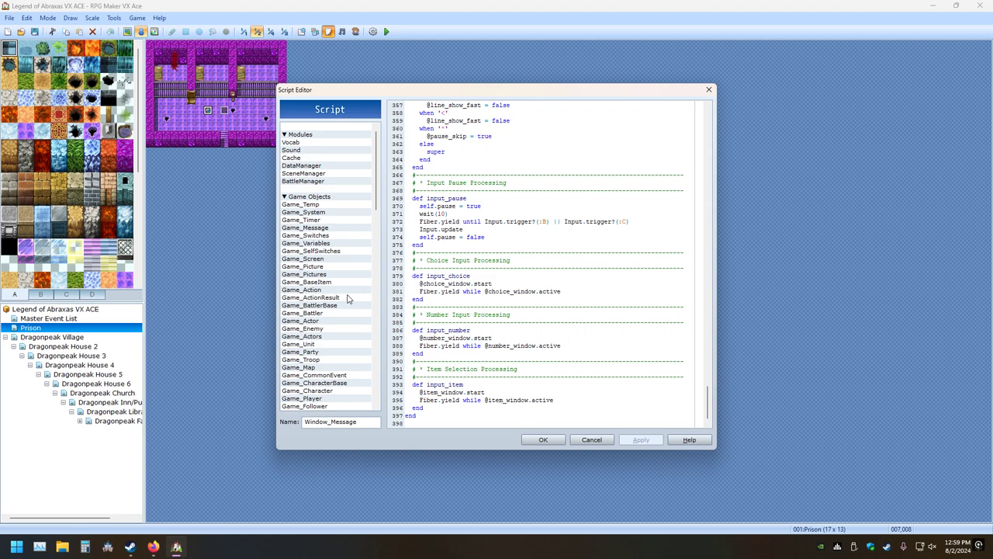
# Open the Game_Message script and examine its attribute list, clear method flags and text and mode methods
pyautogui.scroll(-3, 348, 299)
pyautogui.scroll(3, 348, 299)
pyautogui.click(317, 229)
pyautogui.scroll(15, 551, 294)
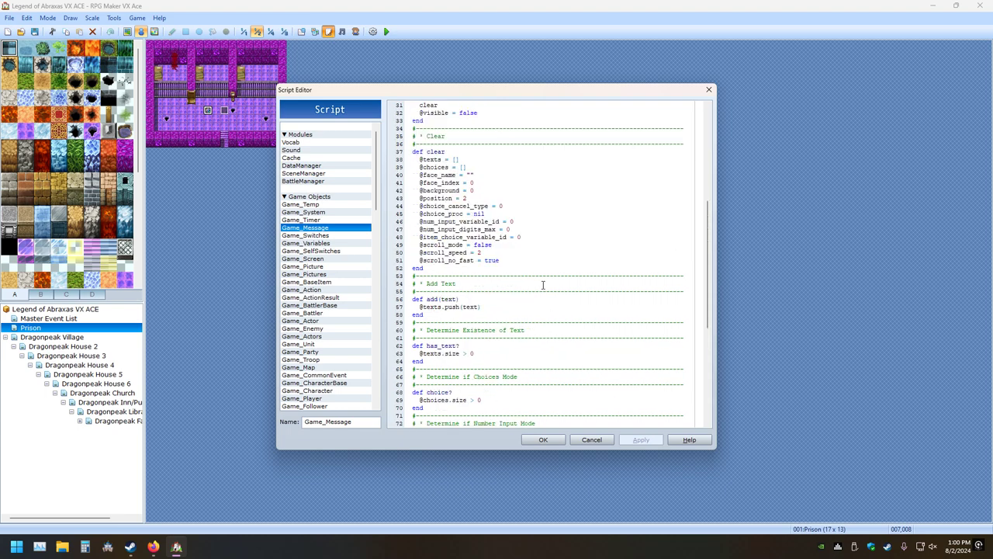
pyautogui.scroll(-3, 545, 283)
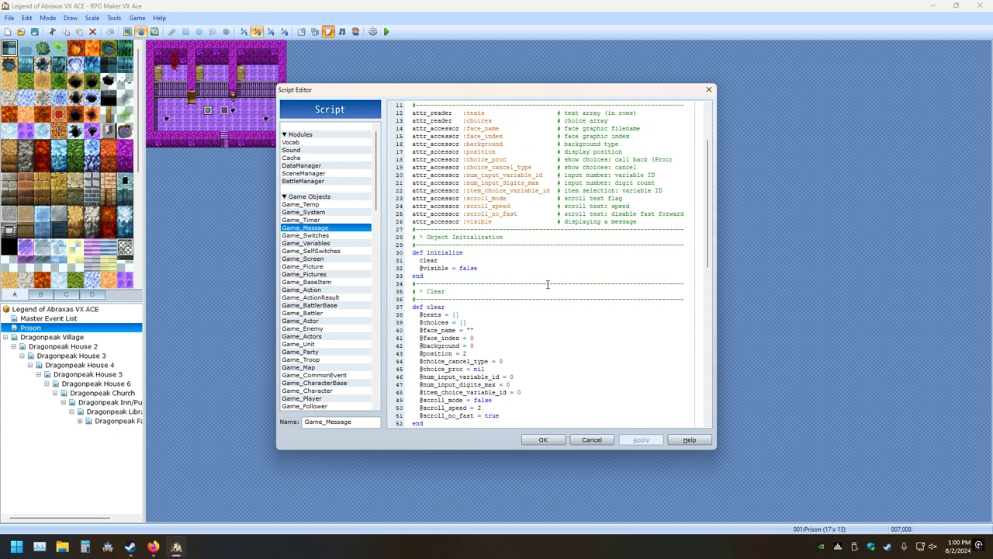
pyautogui.scroll(-3, 547, 284)
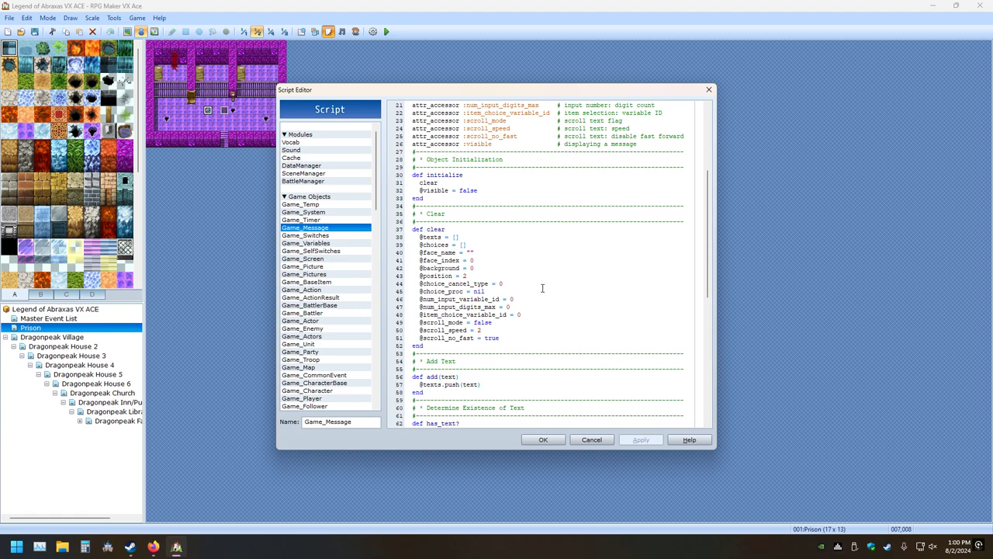
pyautogui.click(501, 338)
pyautogui.scroll(-12, 516, 335)
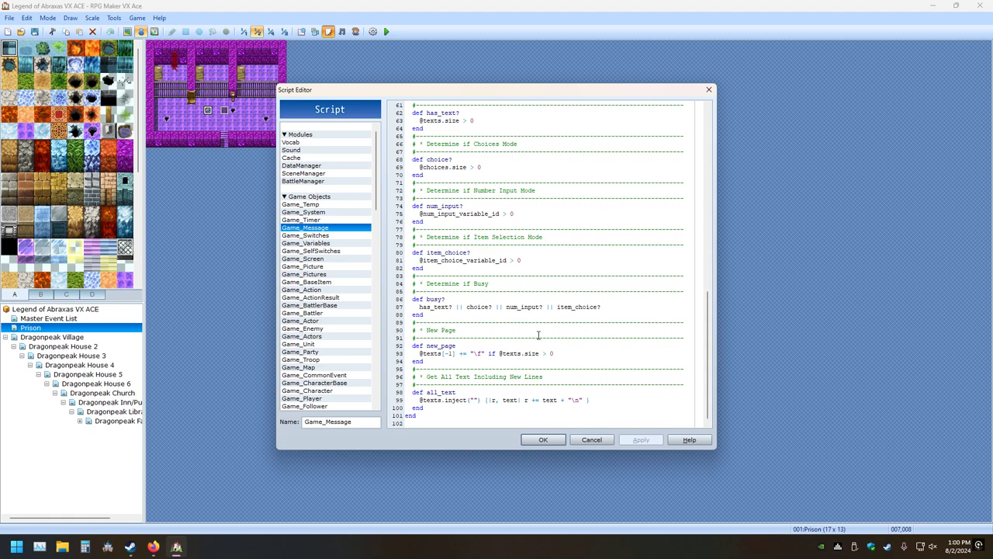
pyautogui.scroll(3, 538, 335)
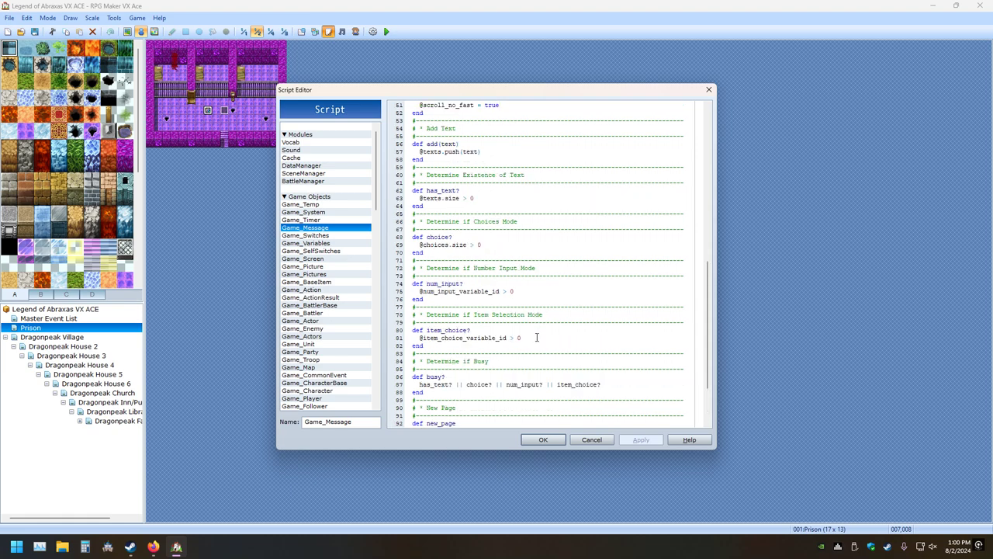
pyautogui.scroll(3, 536, 337)
pyautogui.scroll(3, 536, 337)
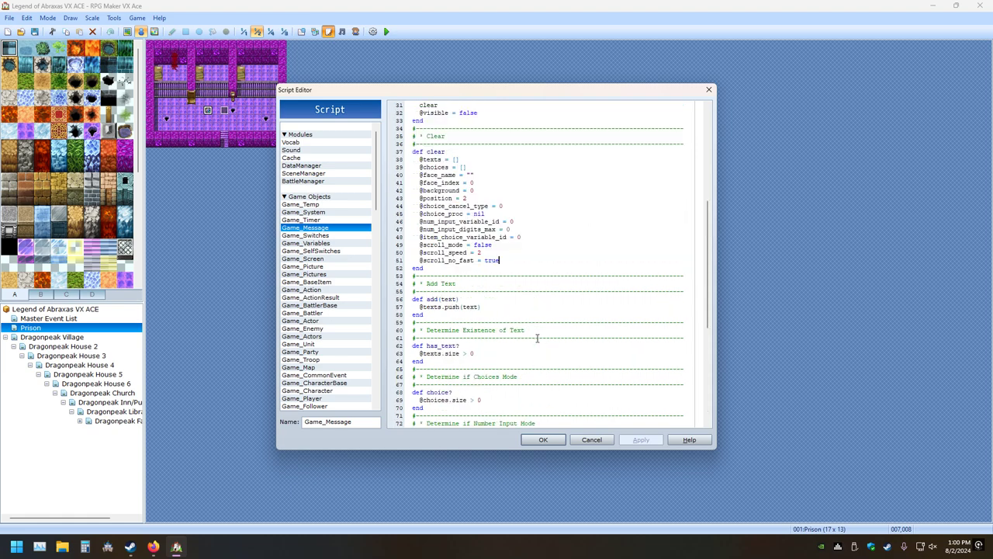
pyautogui.scroll(-9, 537, 338)
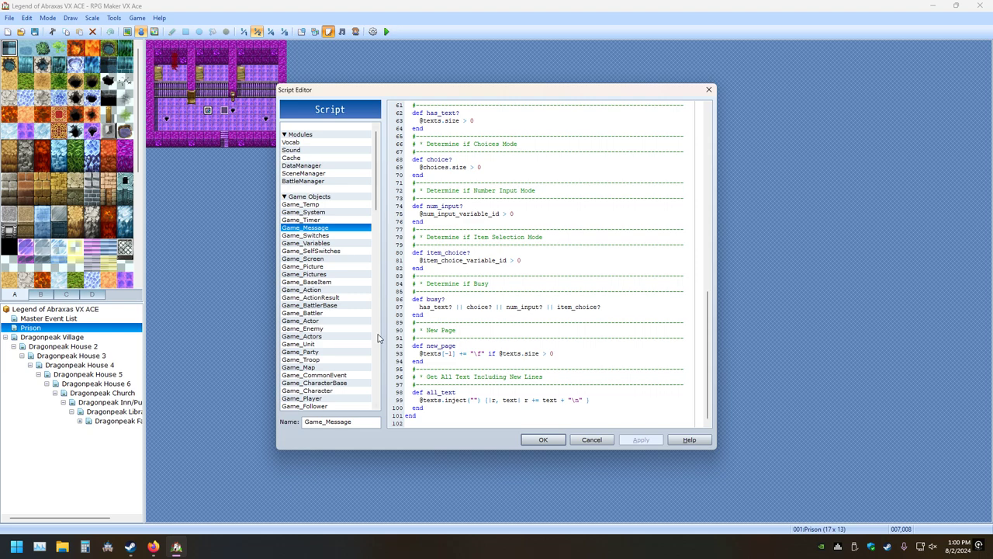
# Open the Scene_Base script and read through its methods down to the game over check
pyautogui.scroll(-20, 331, 341)
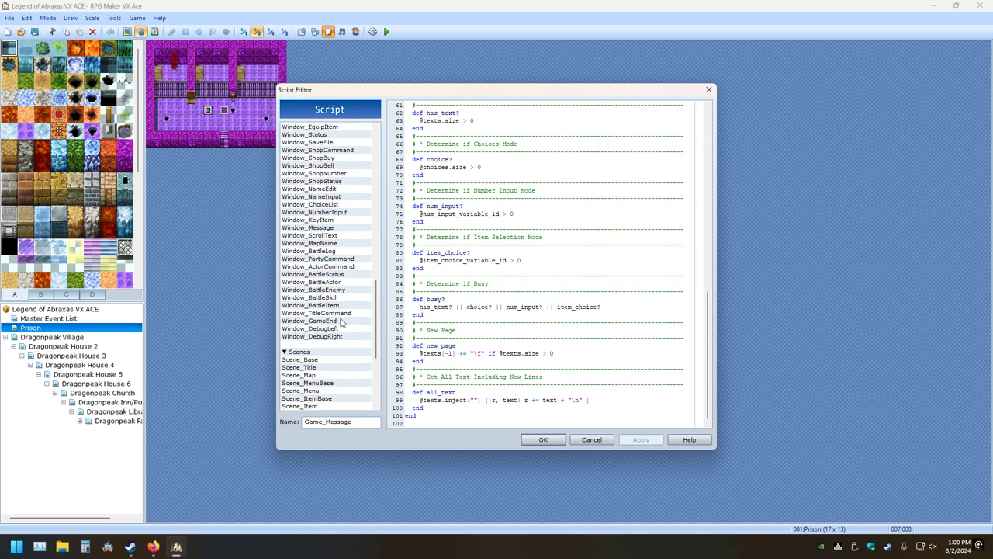
pyautogui.scroll(-3, 344, 318)
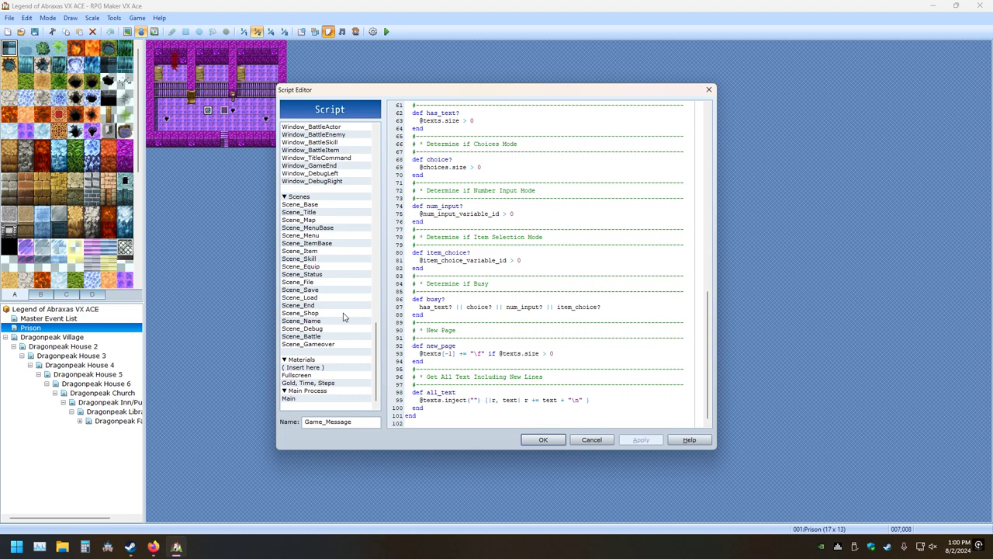
pyautogui.click(315, 205)
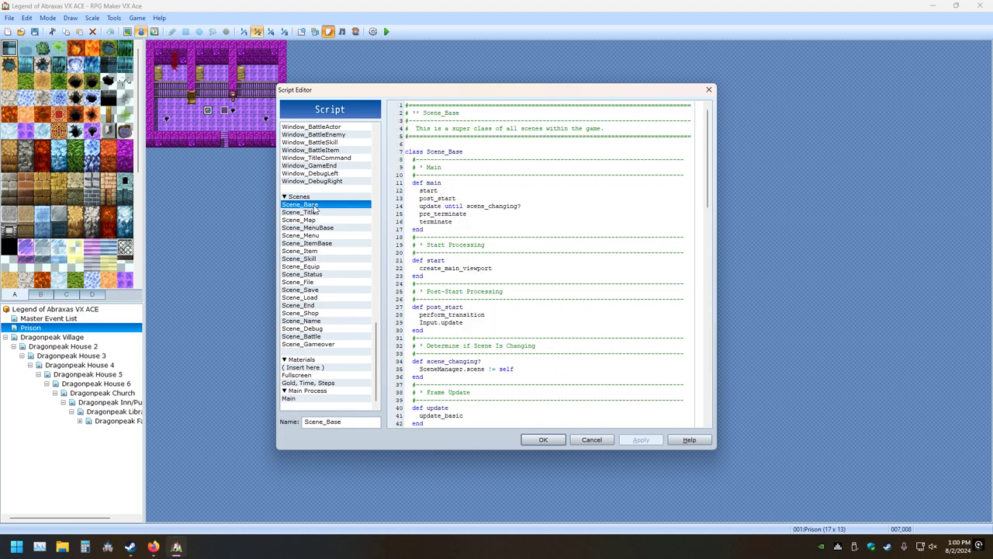
pyautogui.scroll(-20, 587, 330)
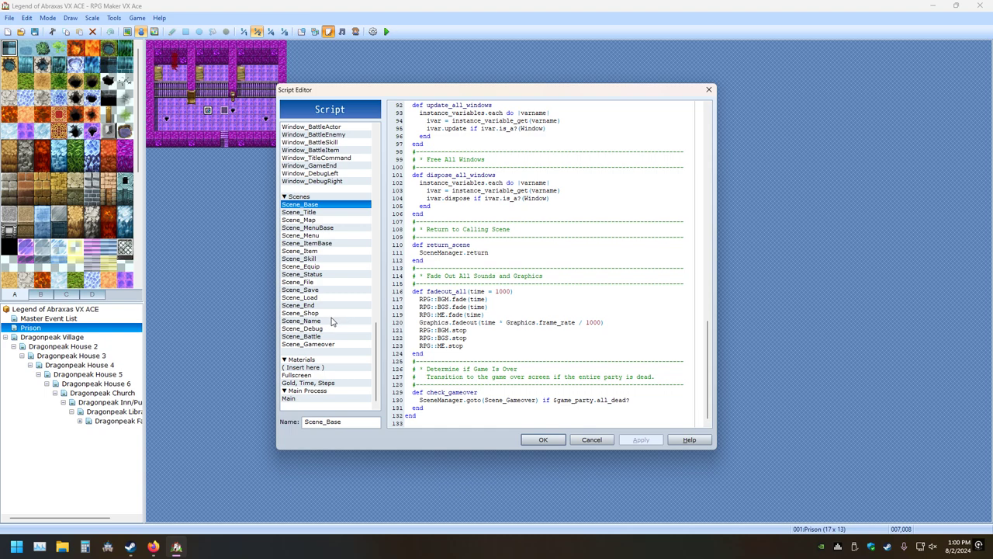
# Look through the Game, Sprite and Window scripts in the script list and reopen Window_Message
pyautogui.scroll(2, 351, 321)
pyautogui.scroll(15, 352, 320)
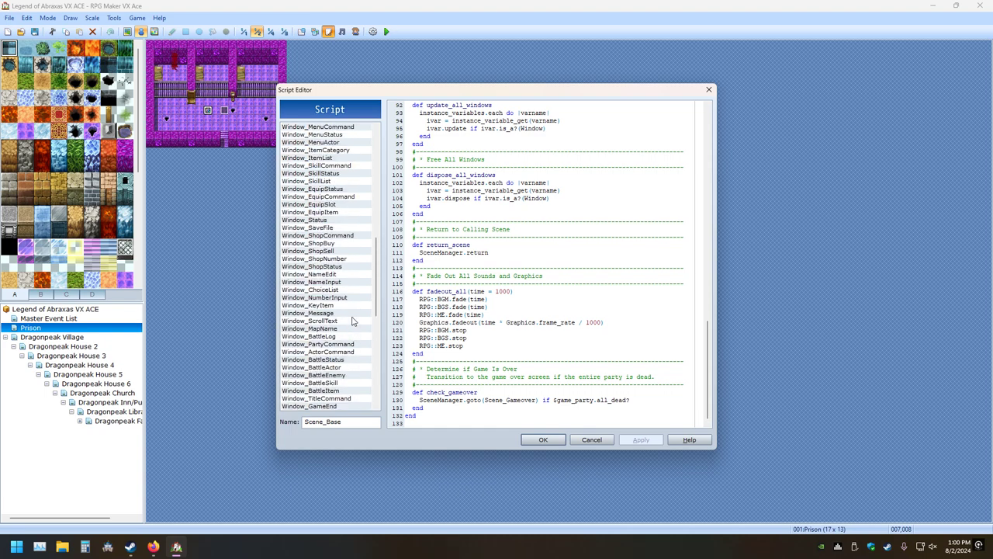
pyautogui.scroll(5, 352, 320)
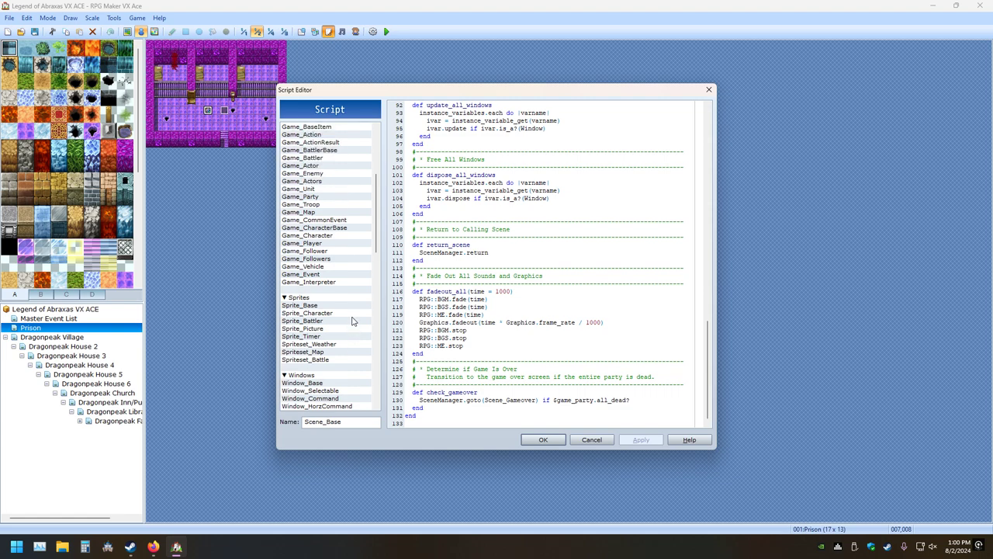
pyautogui.scroll(-1, 351, 321)
pyautogui.scroll(-10, 351, 320)
pyautogui.scroll(-3, 352, 320)
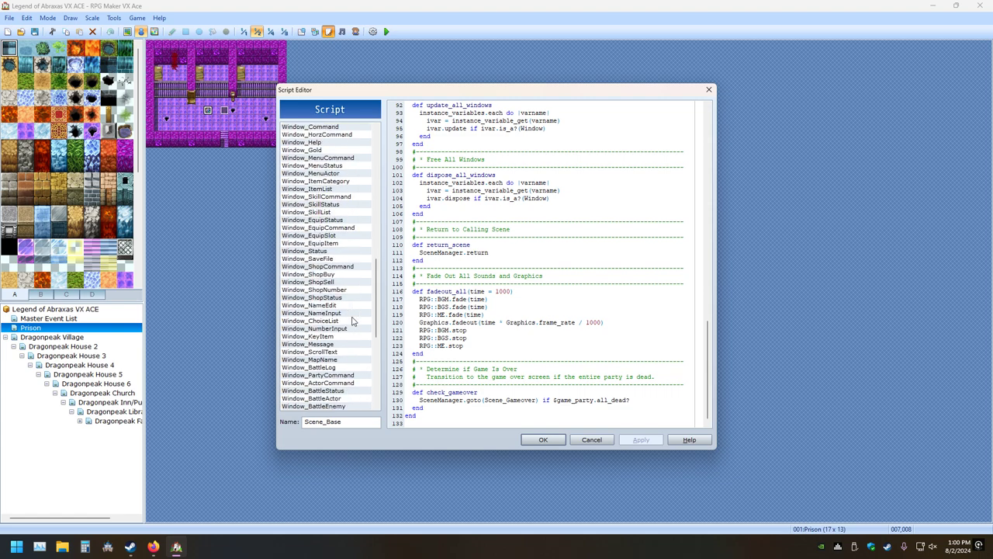
pyautogui.scroll(-3, 351, 320)
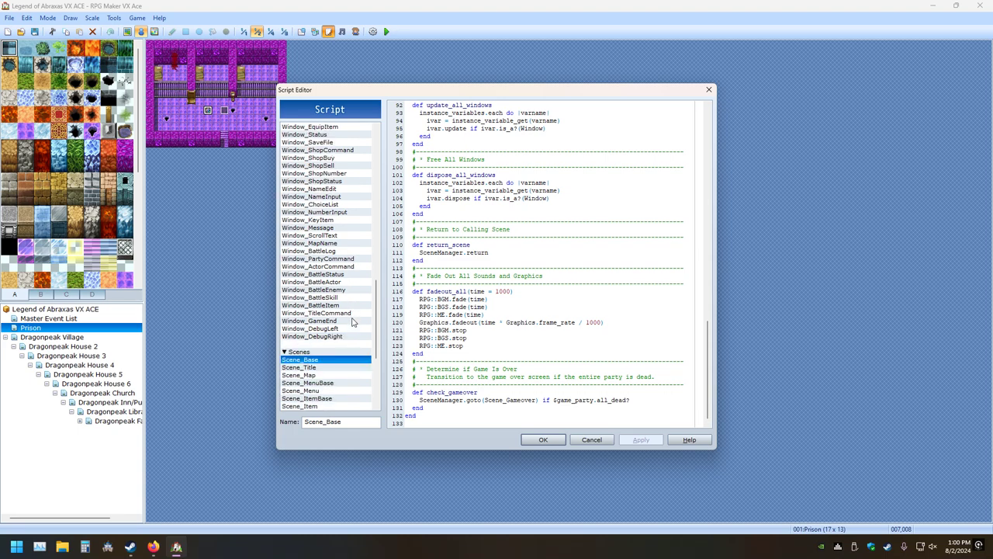
pyautogui.scroll(3, 351, 321)
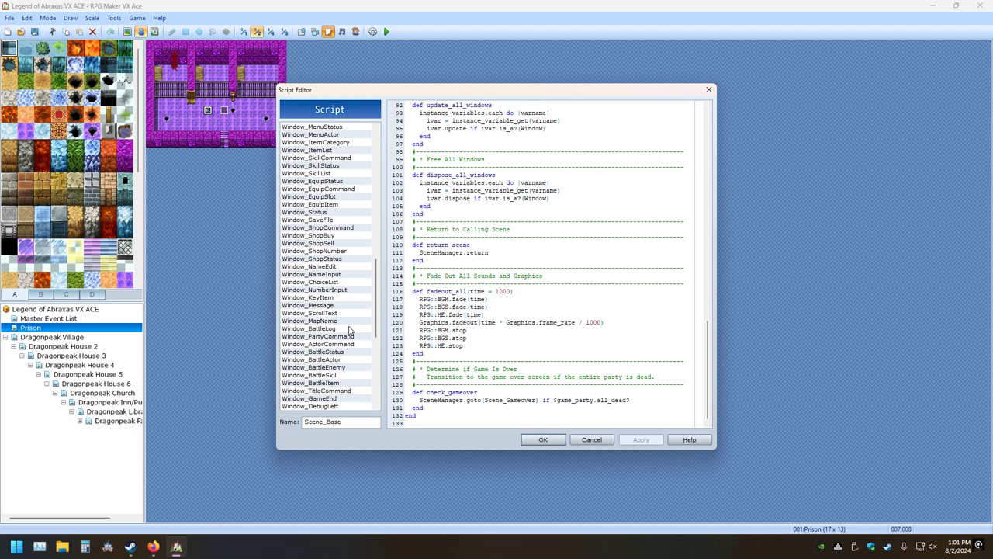
pyautogui.click(320, 307)
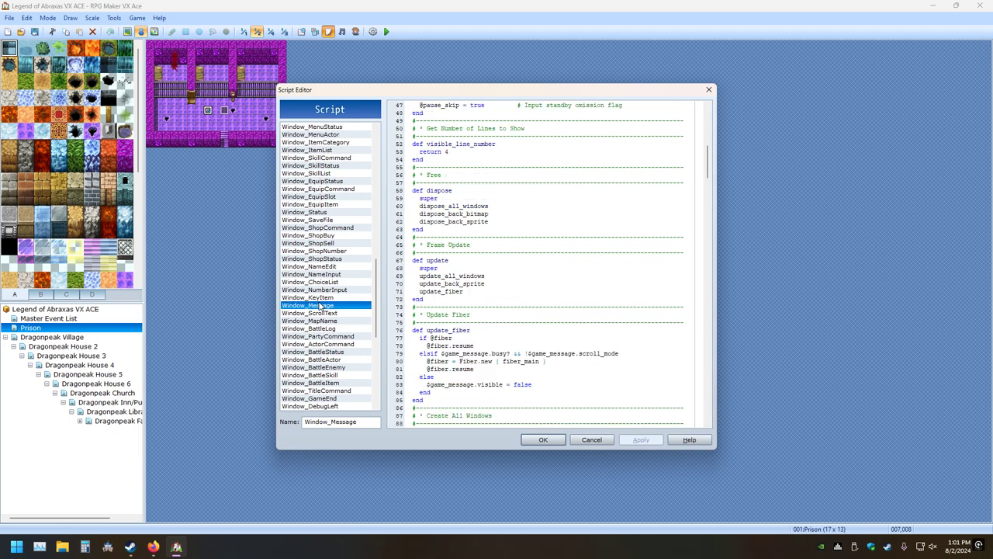
# Review the Window_Message script from its initialization and clear flag methods through the fiber update, window creation and background methods
pyautogui.scroll(7, 563, 306)
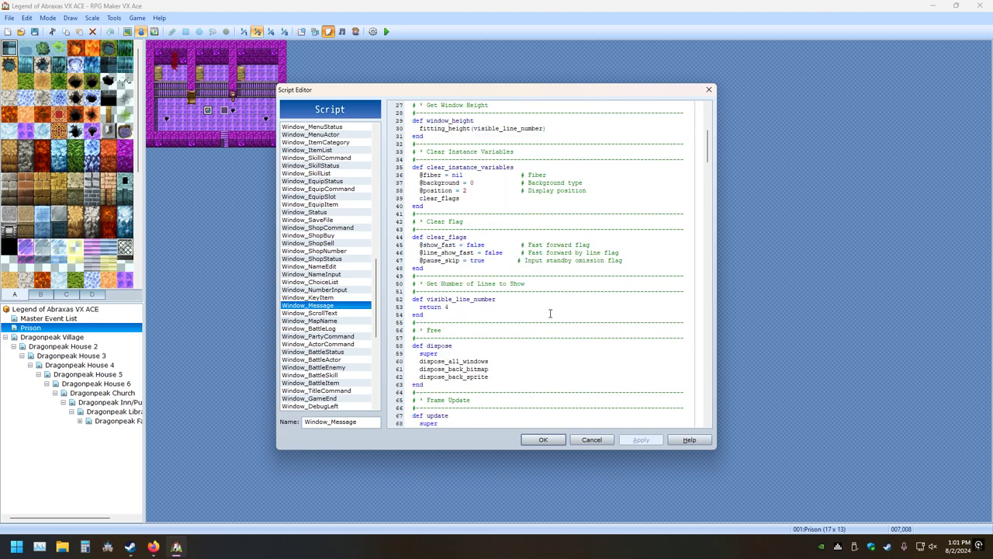
pyautogui.scroll(9, 550, 313)
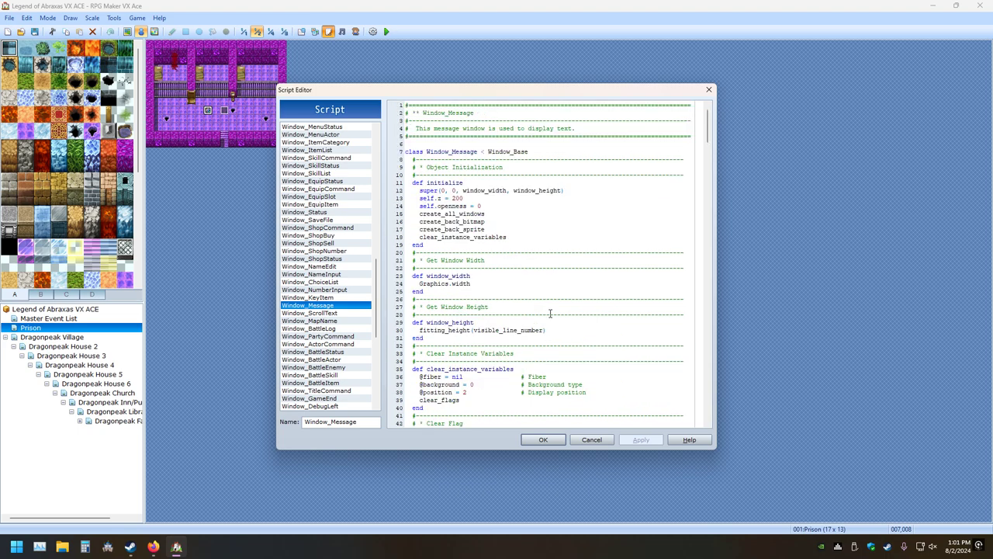
pyautogui.scroll(-7, 550, 314)
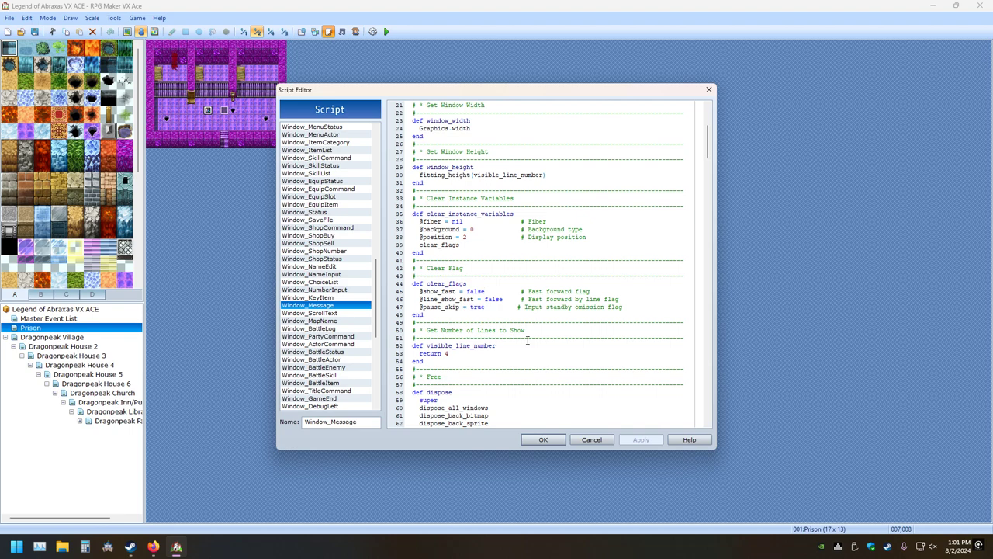
pyautogui.scroll(-13, 580, 350)
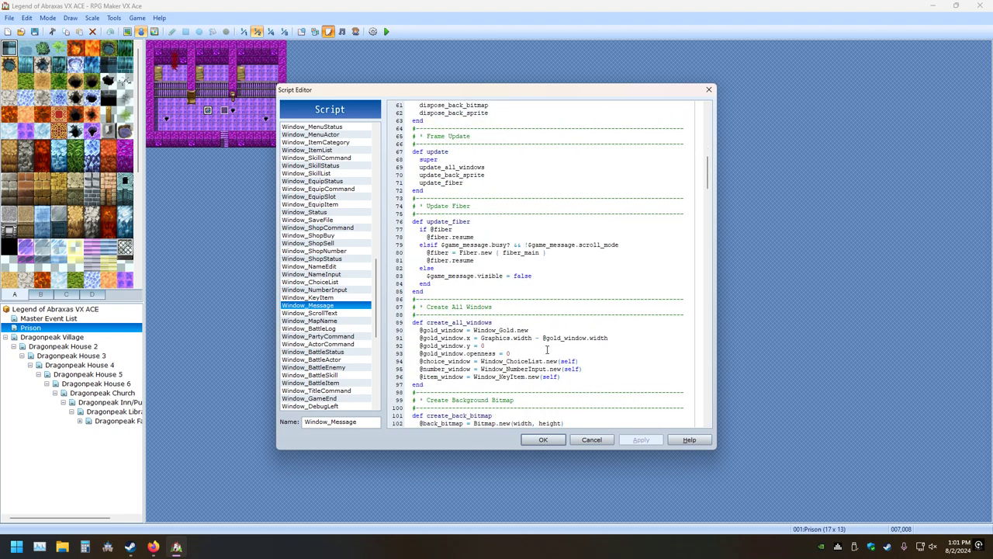
pyautogui.scroll(-7, 566, 335)
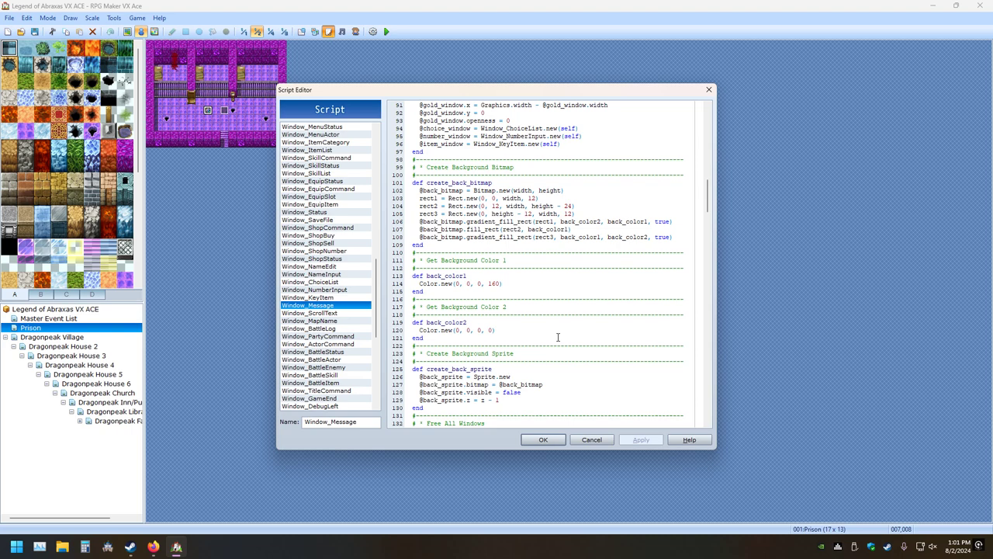
pyautogui.scroll(-7, 557, 338)
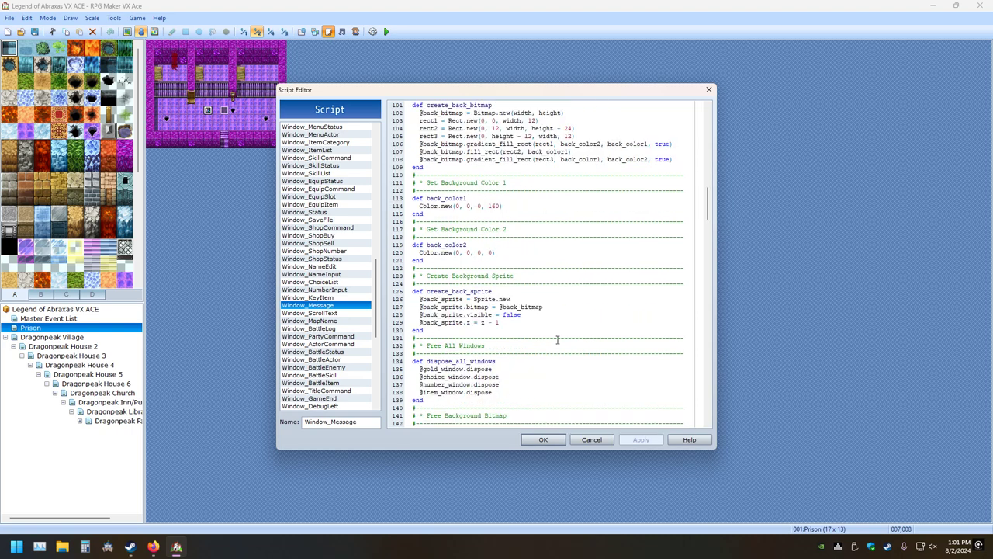
pyautogui.scroll(3, 557, 338)
pyautogui.scroll(-3, 557, 338)
pyautogui.scroll(-13, 557, 339)
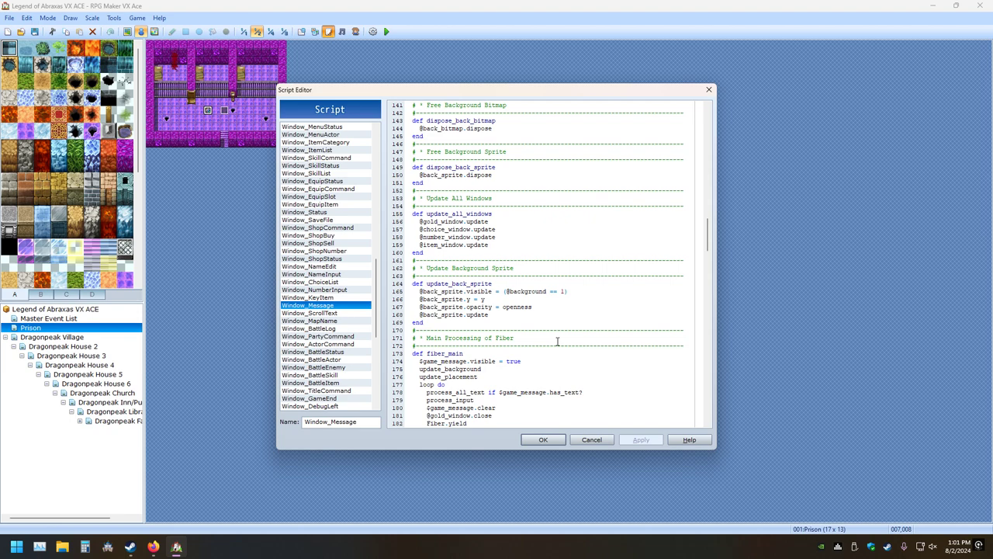
# Examine the Window_Message methods from the main fiber processing through input processing, the fast forward flag, new page and control character processing
pyautogui.scroll(-3, 557, 340)
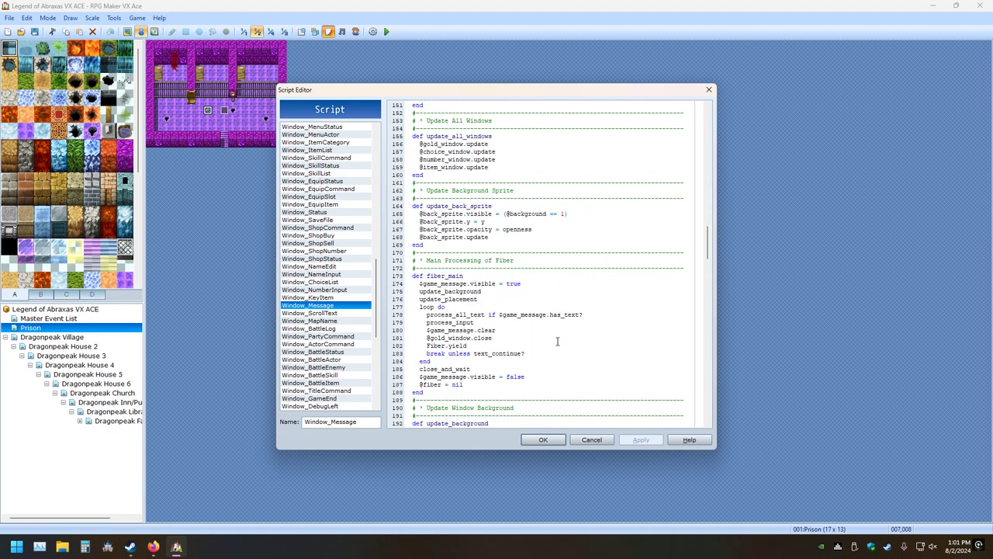
pyautogui.scroll(-3, 557, 341)
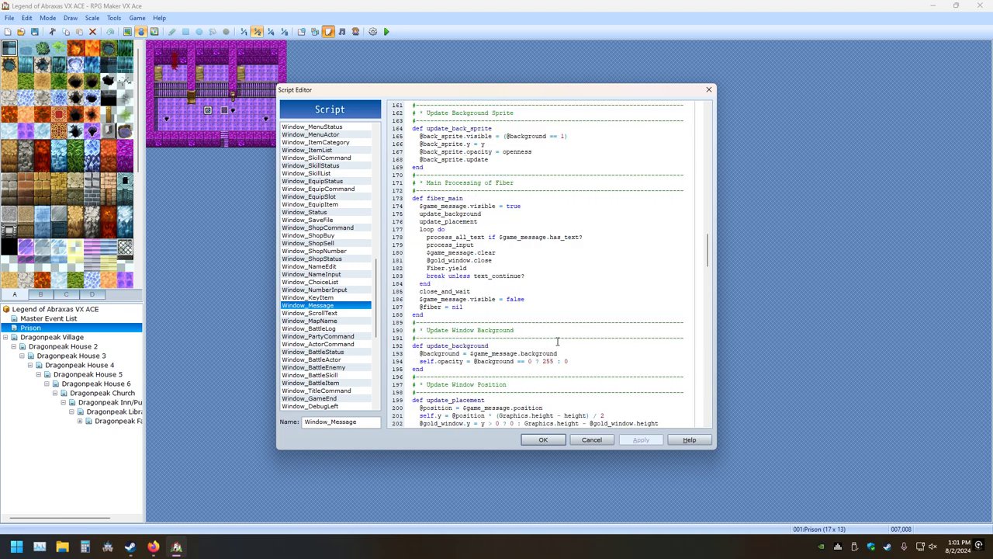
pyautogui.scroll(-3, 557, 341)
pyautogui.scroll(8, 557, 340)
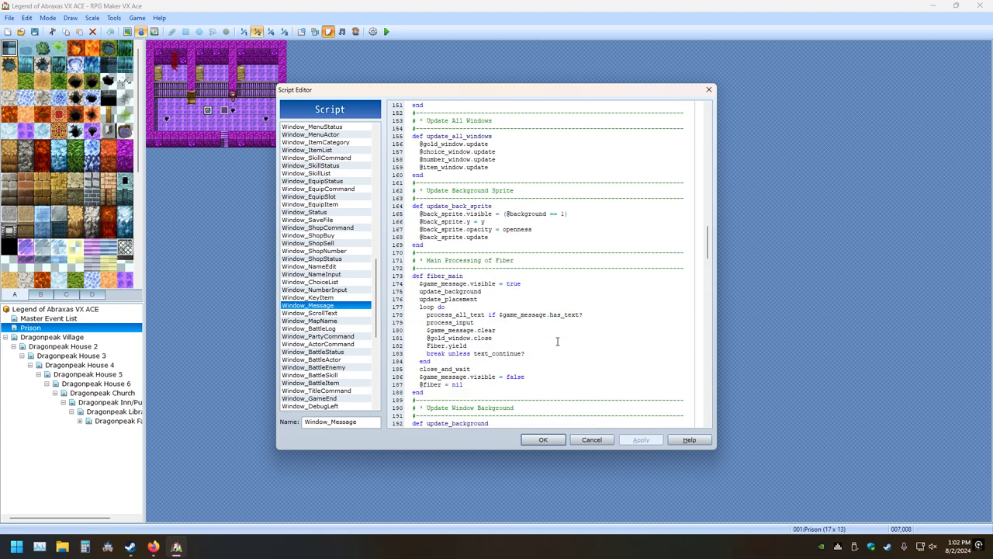
pyautogui.scroll(-5, 557, 341)
pyautogui.scroll(-7, 557, 342)
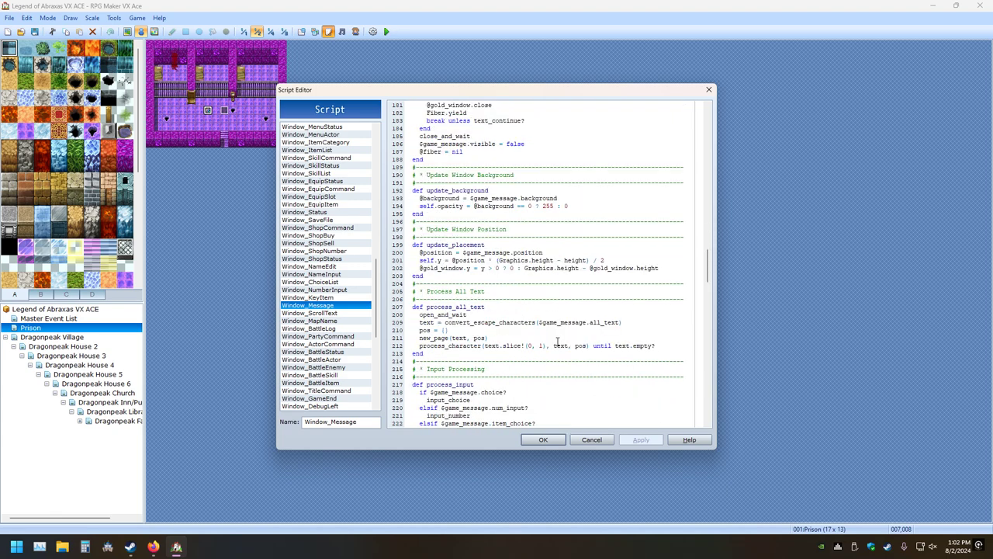
pyautogui.scroll(-3, 557, 341)
pyautogui.scroll(-3, 557, 341)
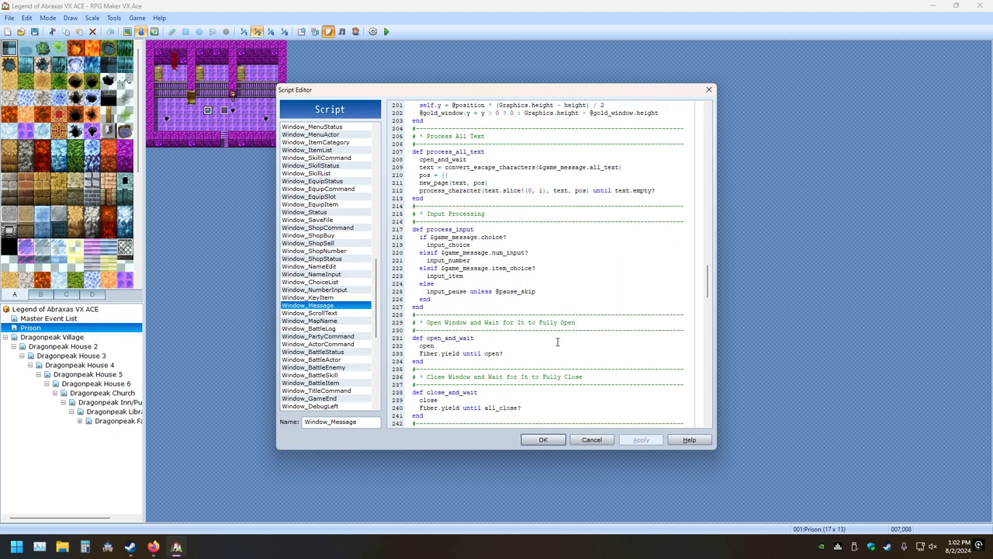
pyautogui.scroll(-3, 557, 341)
pyautogui.scroll(-3, 557, 342)
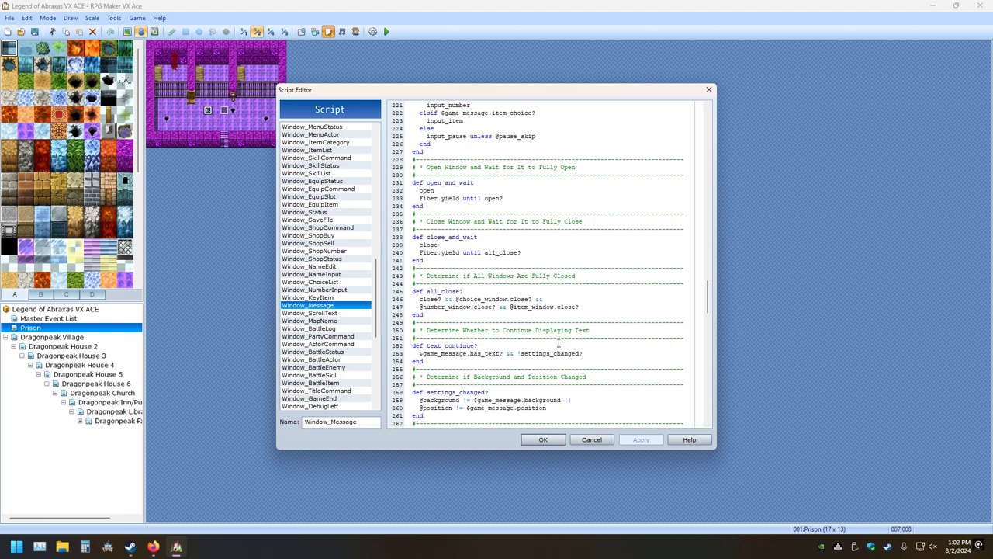
pyautogui.scroll(-9, 557, 342)
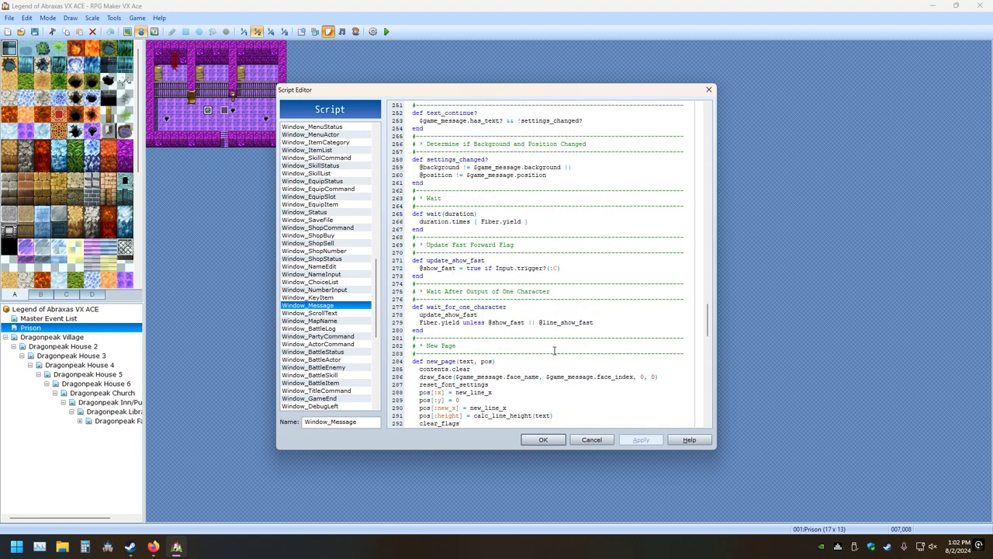
pyautogui.scroll(-9, 554, 350)
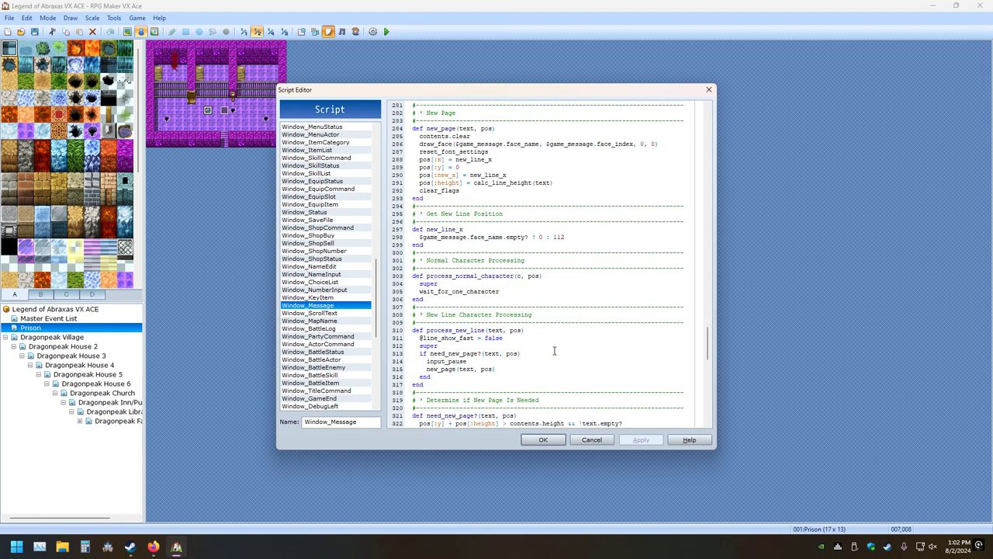
pyautogui.scroll(-6, 554, 350)
pyautogui.scroll(-3, 554, 350)
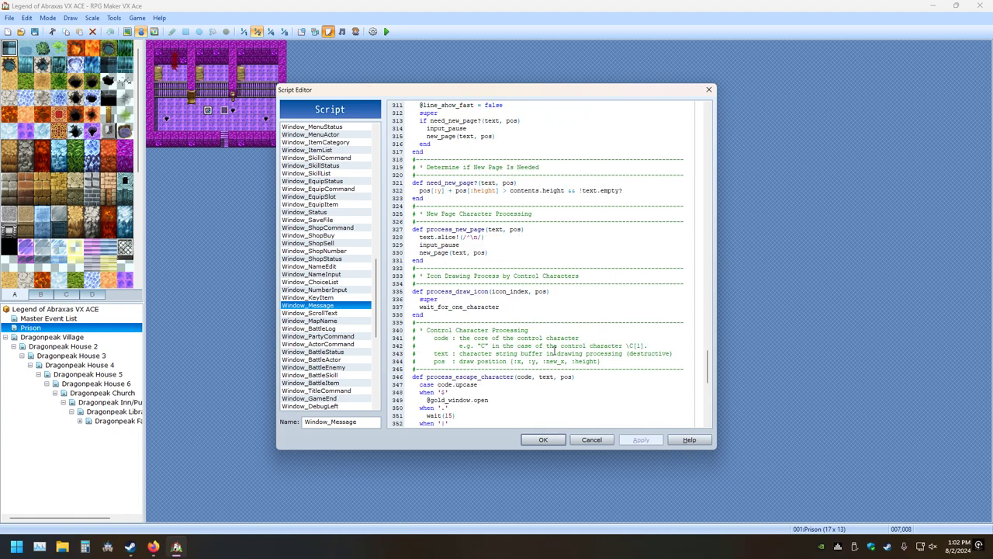
pyautogui.scroll(-3, 554, 351)
pyautogui.scroll(-3, 554, 351)
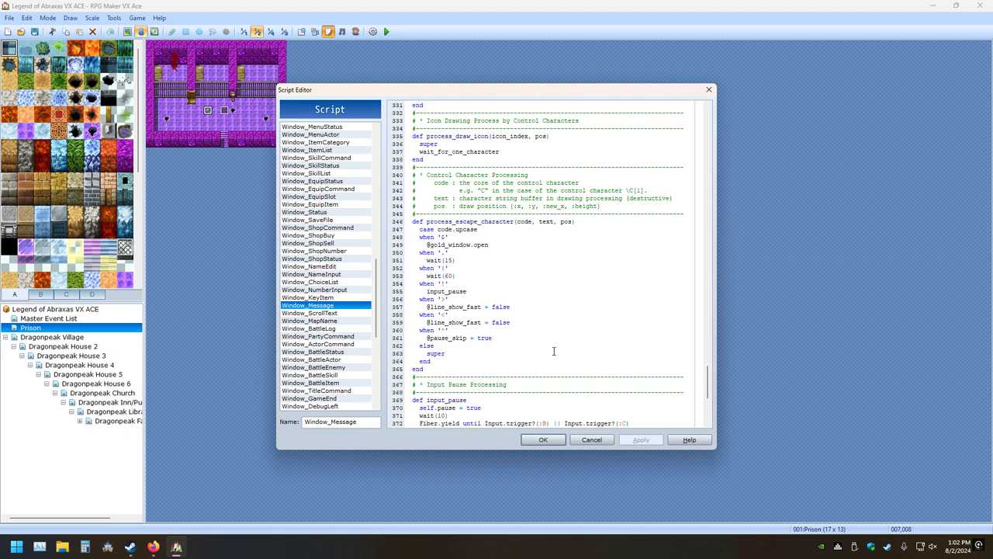
# Change the final self.pause value in the input_pause method of Window_Message to true and accept the script change
pyautogui.scroll(-8, 554, 351)
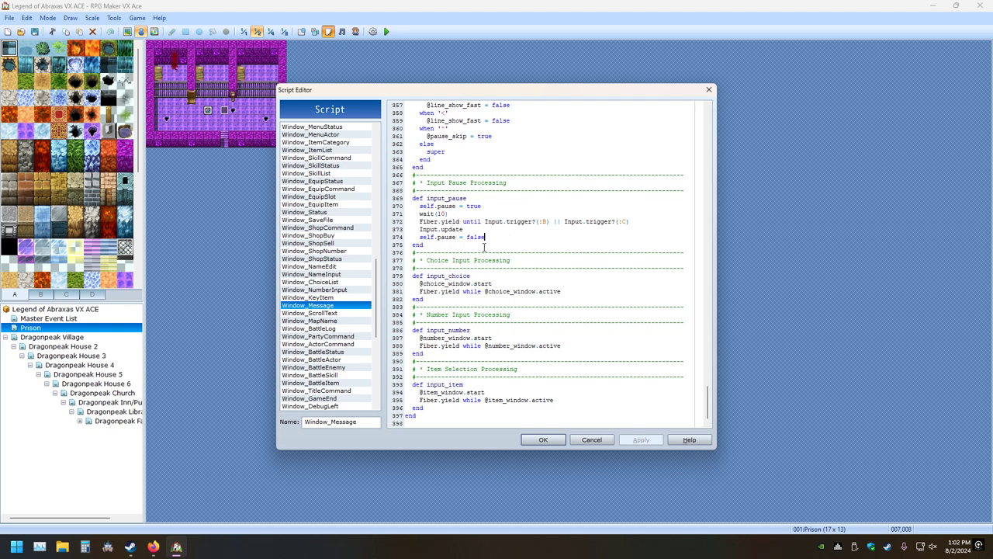
pyautogui.press('BackSpace')
pyautogui.press('BackSpace')
pyautogui.press('BackSpace')
pyautogui.press('BackSpace')
pyautogui.press('BackSpace')
pyautogui.write('true')
pyautogui.click(547, 440)
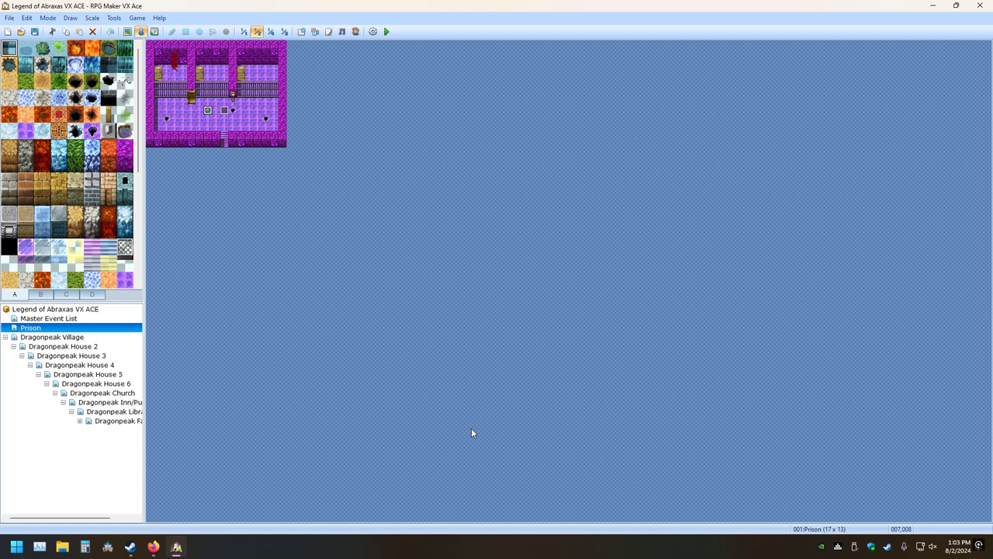
# Save the project and playtest a new game, advancing through the prison messages to check the pause behaviour, and close the game
pyautogui.click(386, 31)
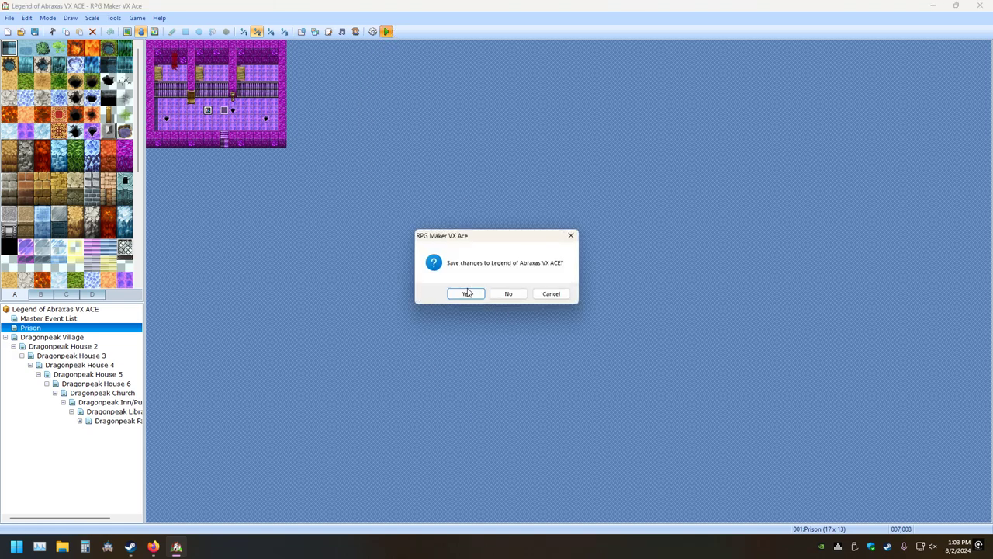
pyautogui.click(469, 292)
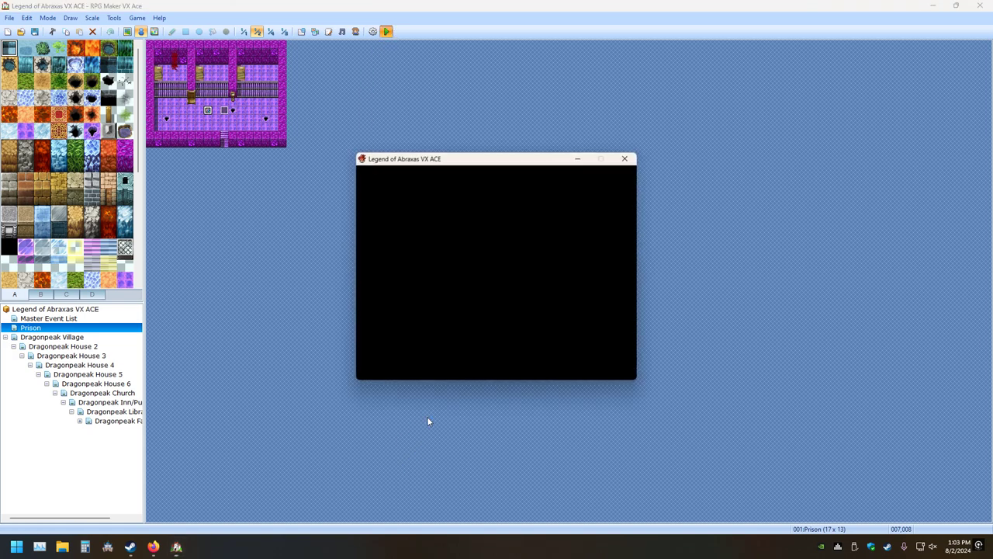
pyautogui.press('Return')
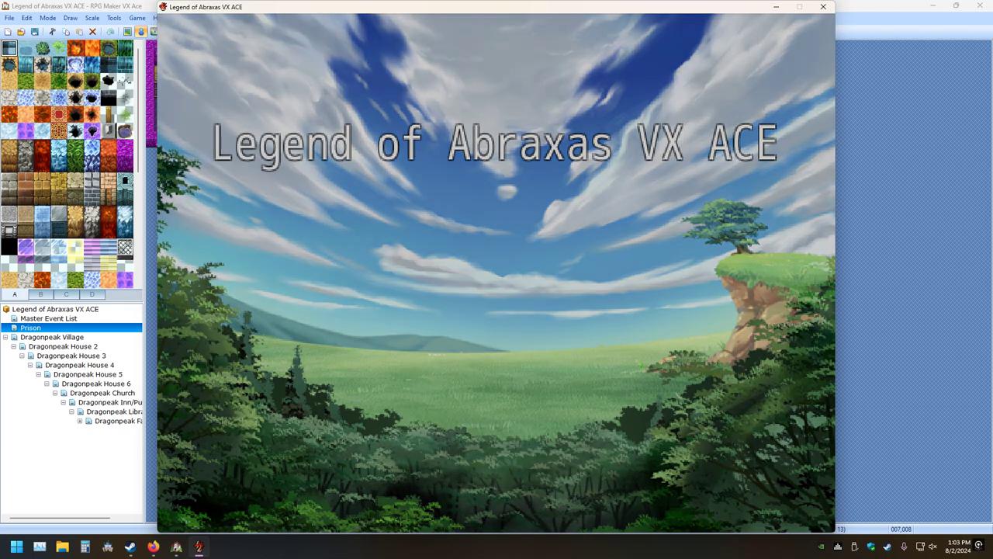
pyautogui.press('Return')
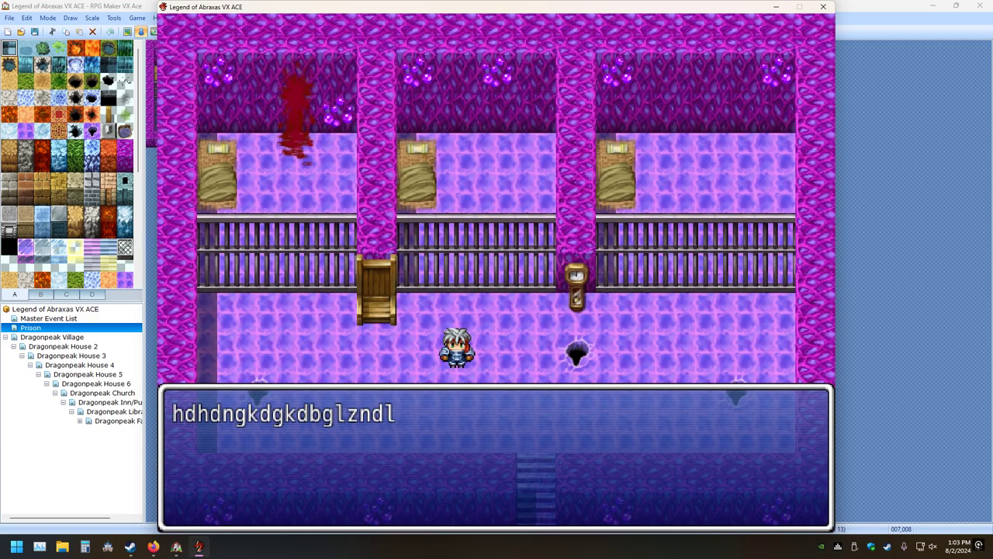
pyautogui.press('Return')
pyautogui.press('Return')
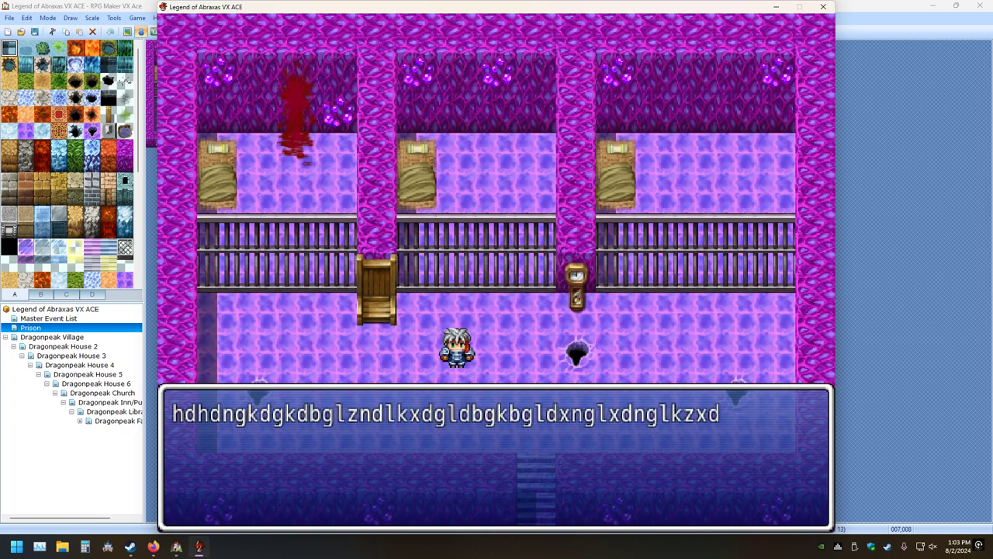
pyautogui.press('Return')
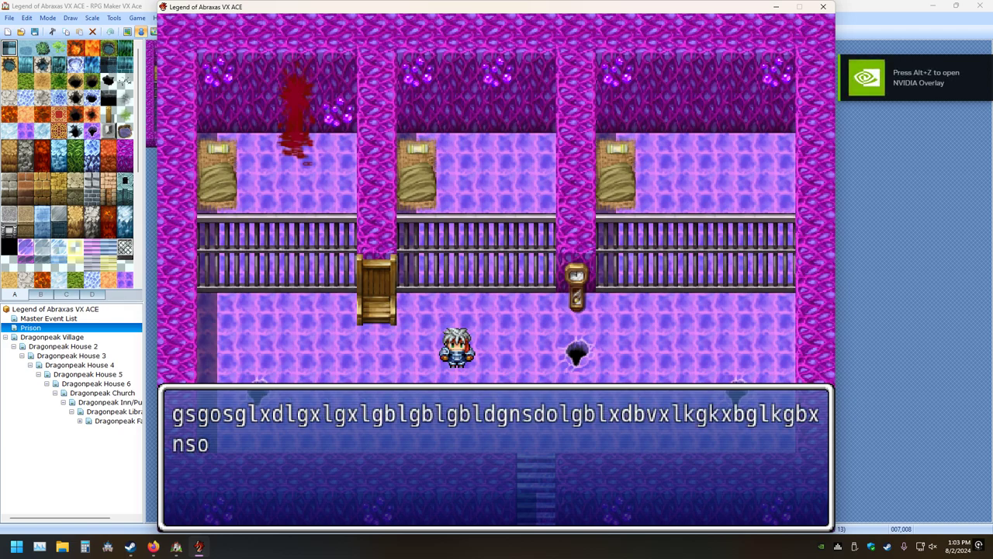
pyautogui.click(823, 7)
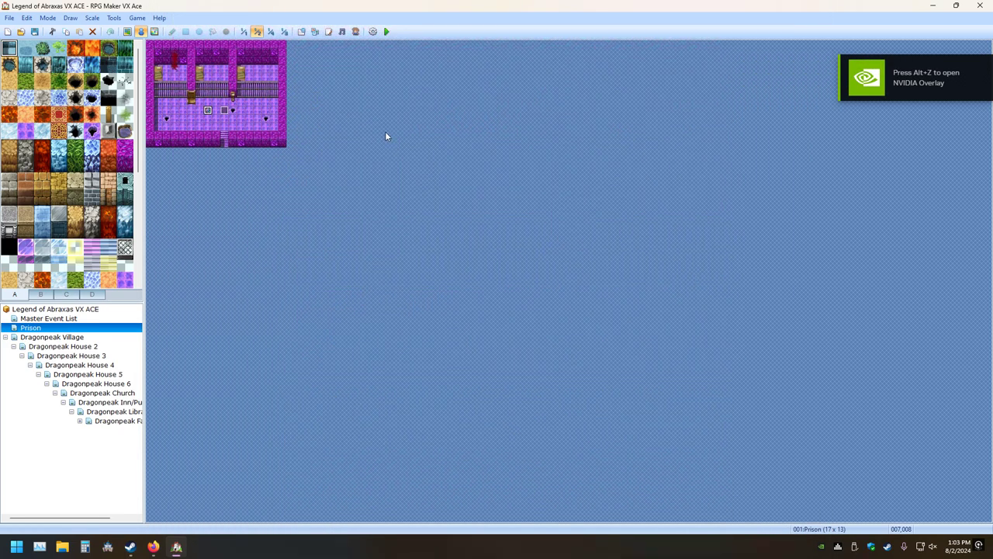
# Set the wait in the input_pause method of Window_Message to 100 and accept the script change
pyautogui.click(329, 32)
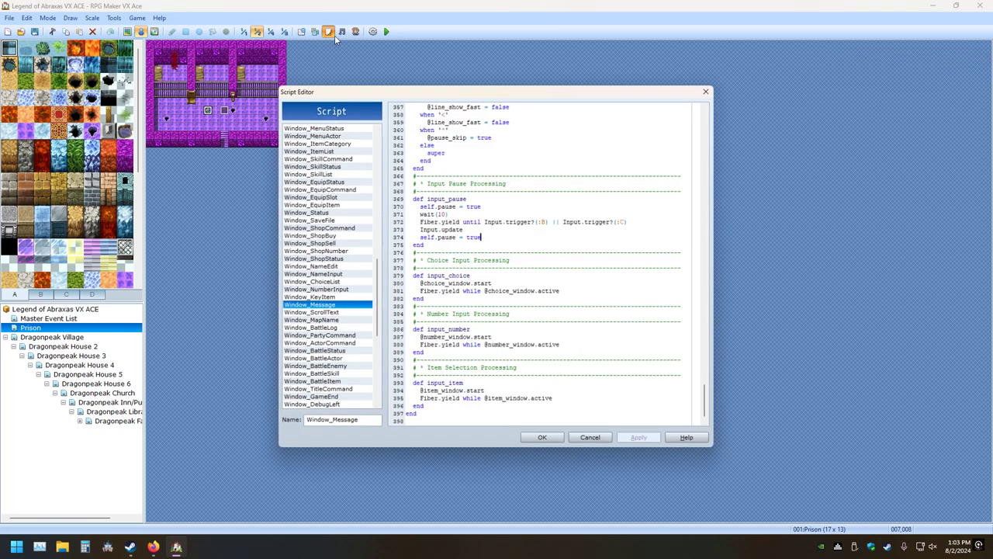
pyautogui.click(446, 213)
pyautogui.write('0')
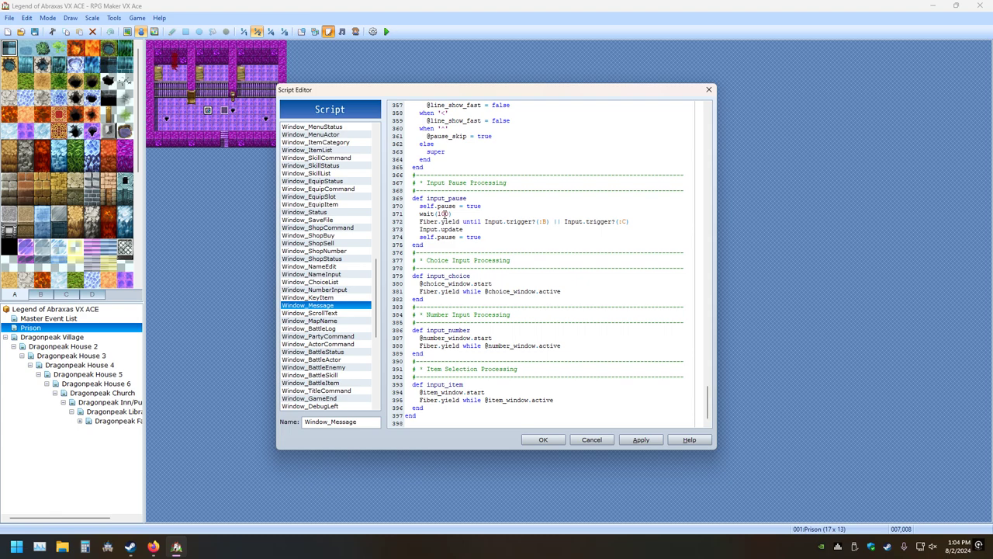
pyautogui.click(544, 440)
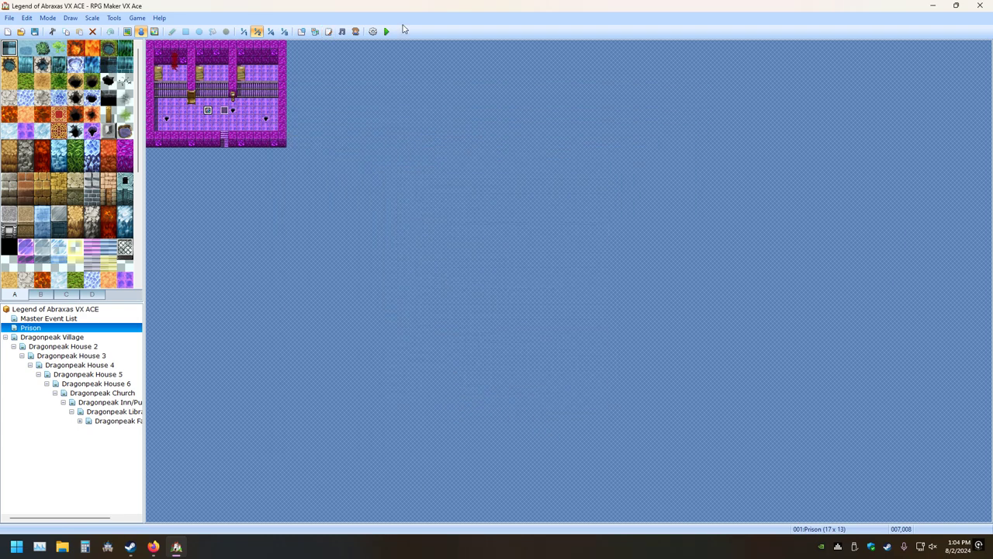
# Save and playtest the game with the longer input pause wait, advance the prison messages, and close the game
pyautogui.press('F12')
pyautogui.click(466, 293)
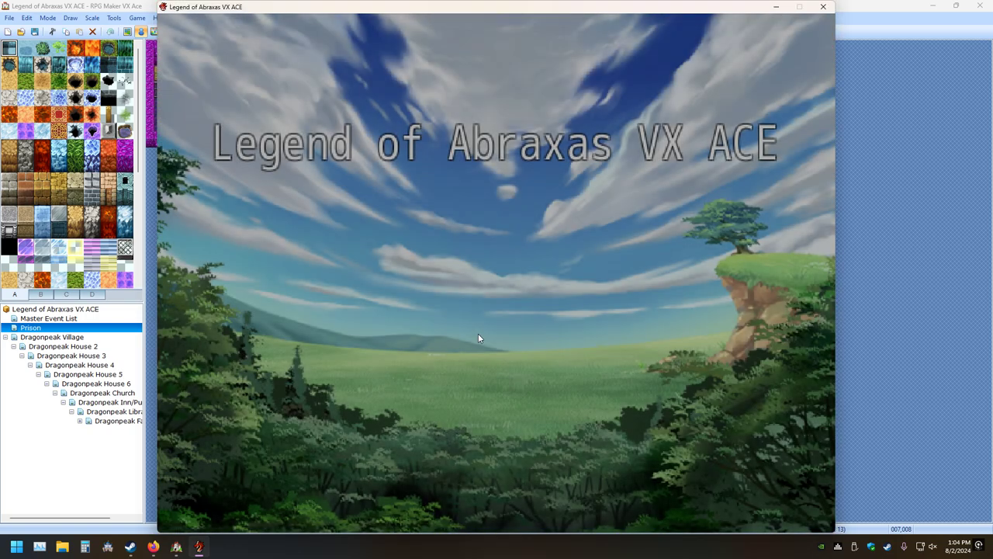
pyautogui.press('Return')
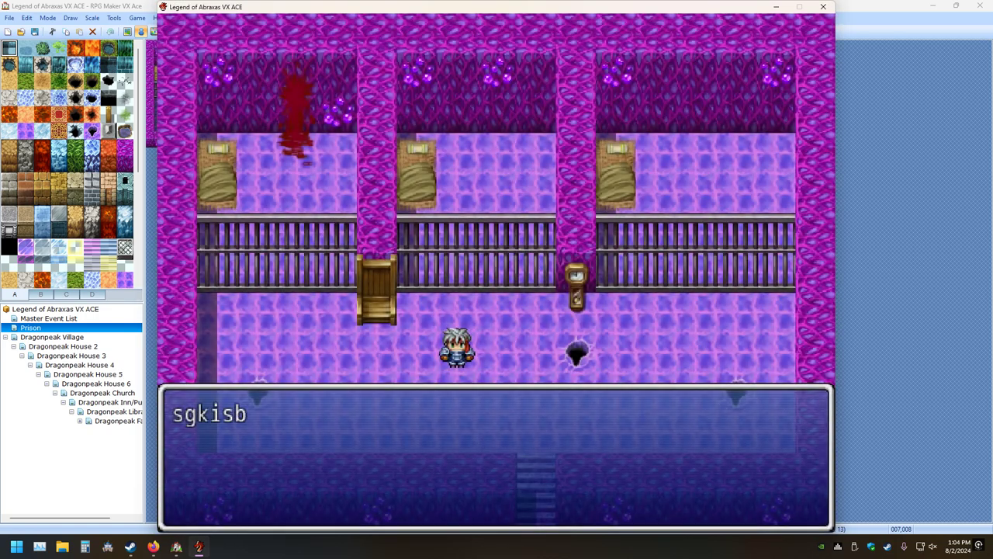
pyautogui.press('Return')
pyautogui.press('Return')
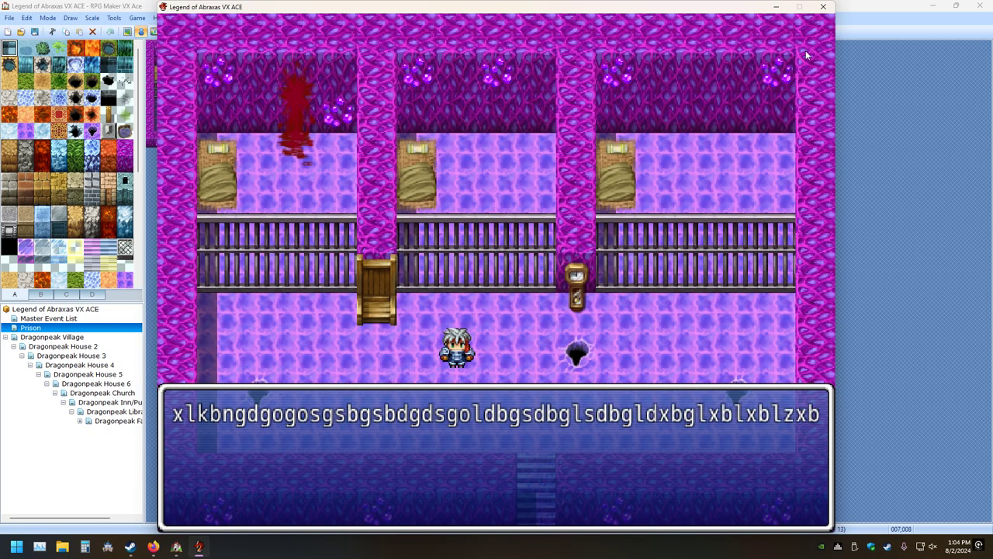
pyautogui.click(823, 7)
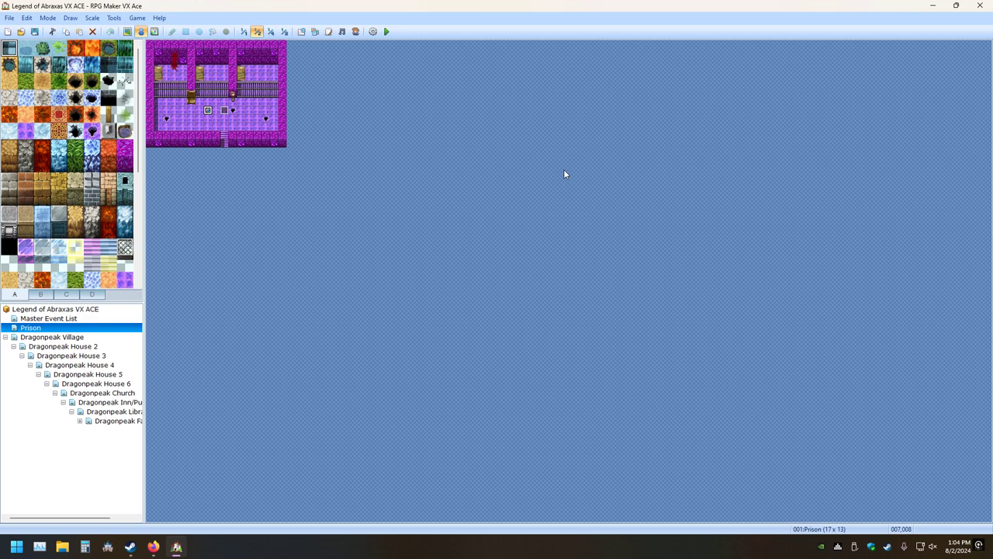
# Set the last self.pause assignment in the input_pause method back to false and accept the script change
pyautogui.click(328, 32)
pyautogui.click(488, 238)
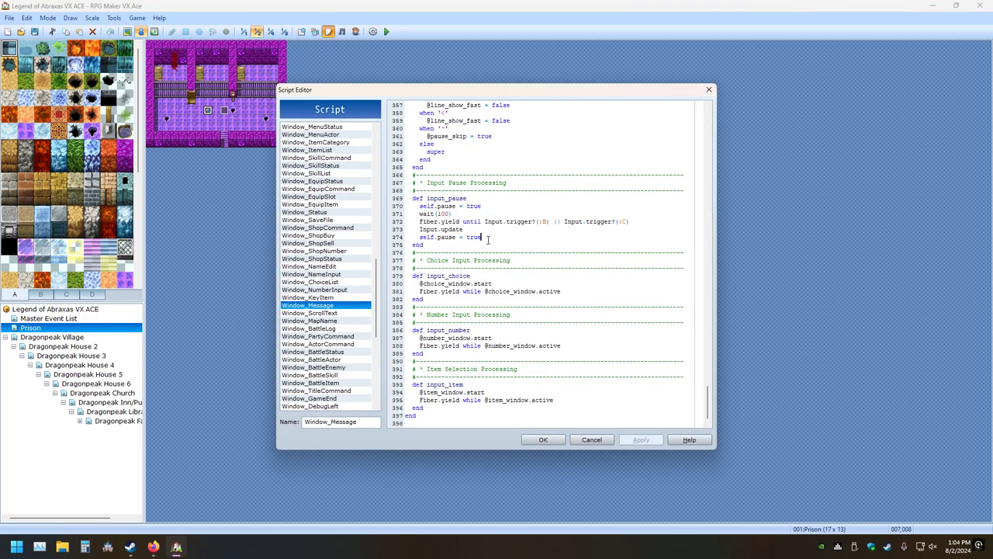
pyautogui.press('BackSpace')
pyautogui.press('BackSpace')
pyautogui.press('BackSpace')
pyautogui.press('BackSpace')
pyautogui.write('false')
pyautogui.click(543, 440)
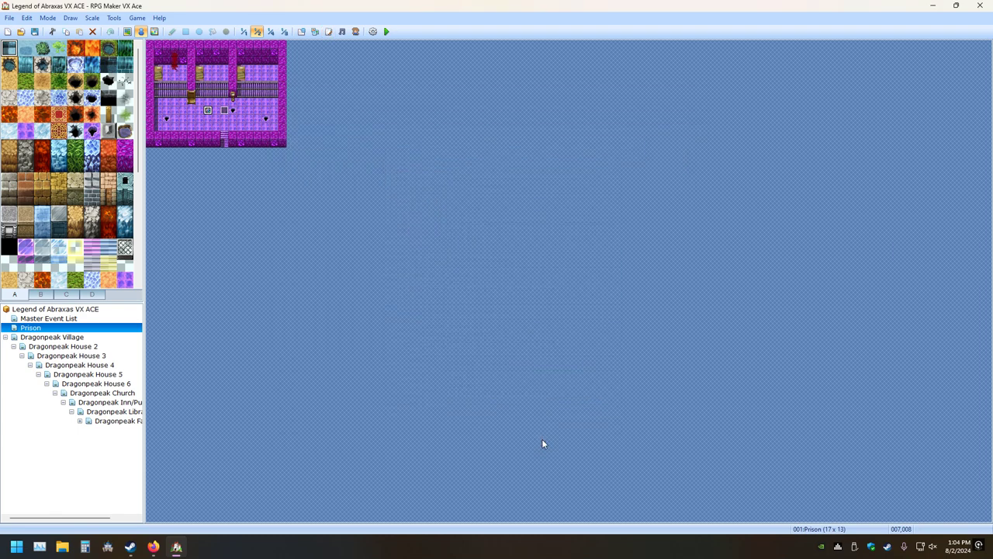
# Save the project, playtest a new game with self.pause ending as false, advance the prison messages, and close the game
pyautogui.click(386, 32)
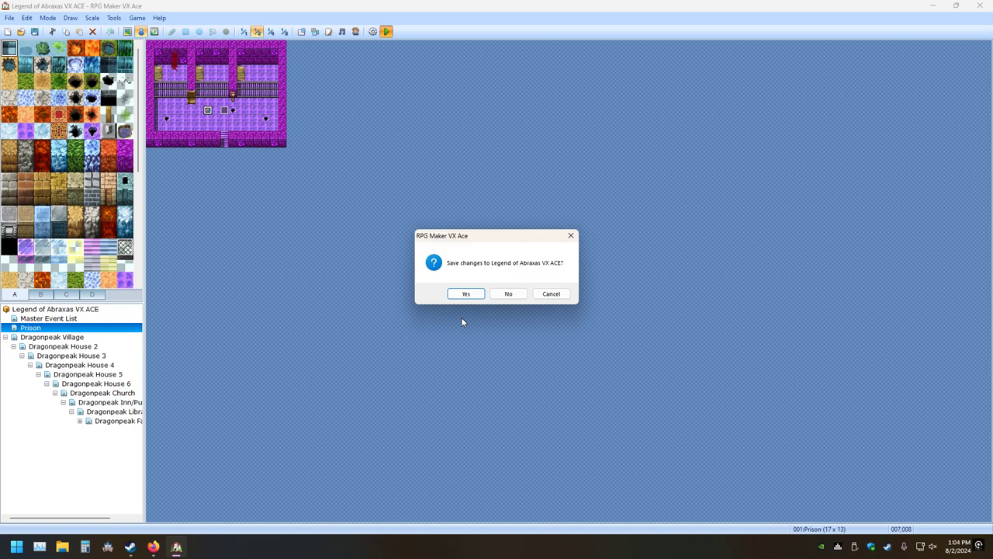
pyautogui.click(465, 294)
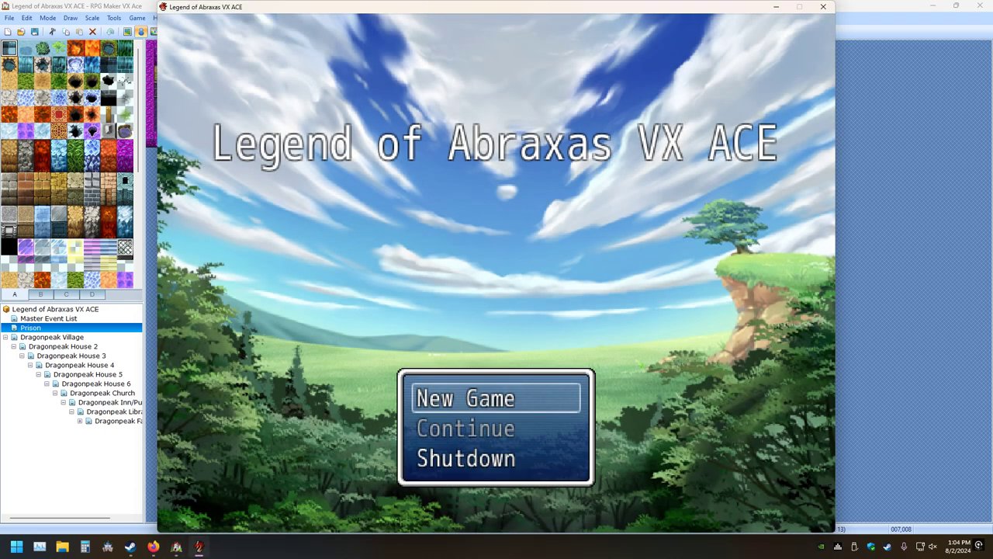
pyautogui.press('Return')
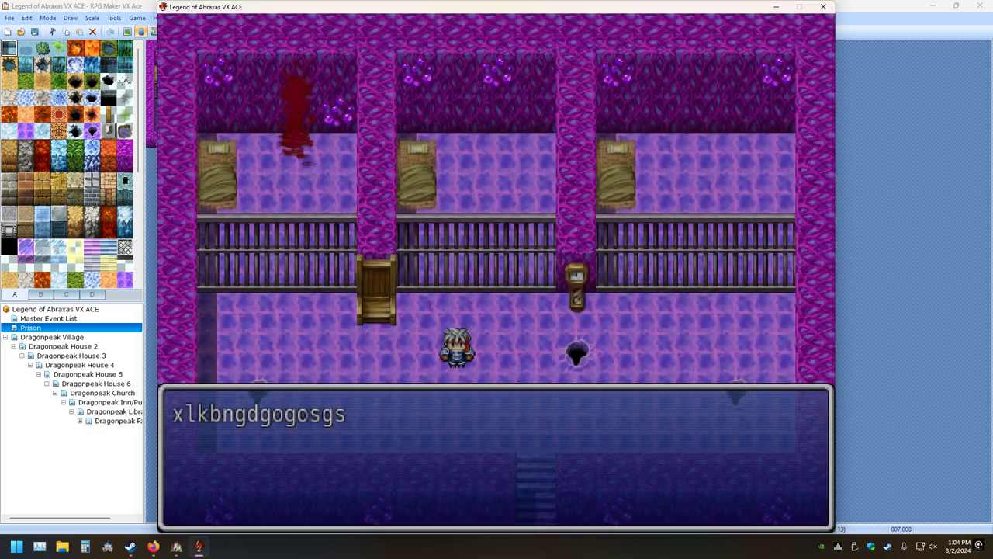
pyautogui.press('Return')
pyautogui.press('Return')
pyautogui.press('Return')
pyautogui.press('Return')
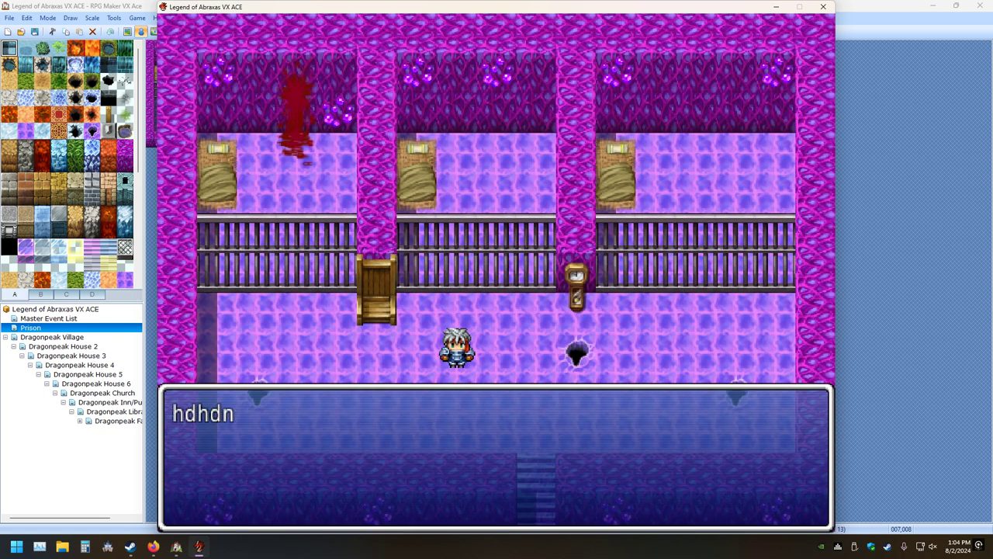
pyautogui.press('Return')
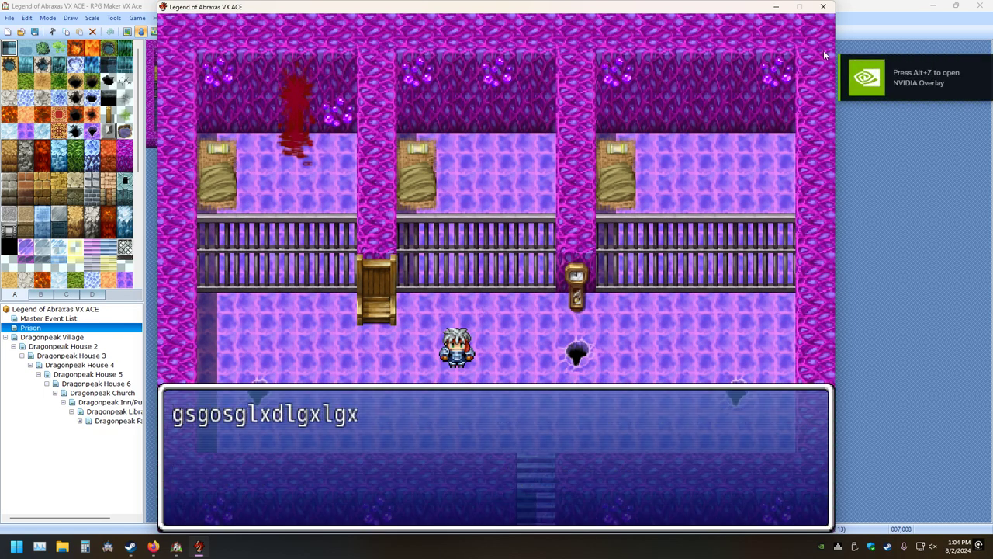
pyautogui.click(824, 6)
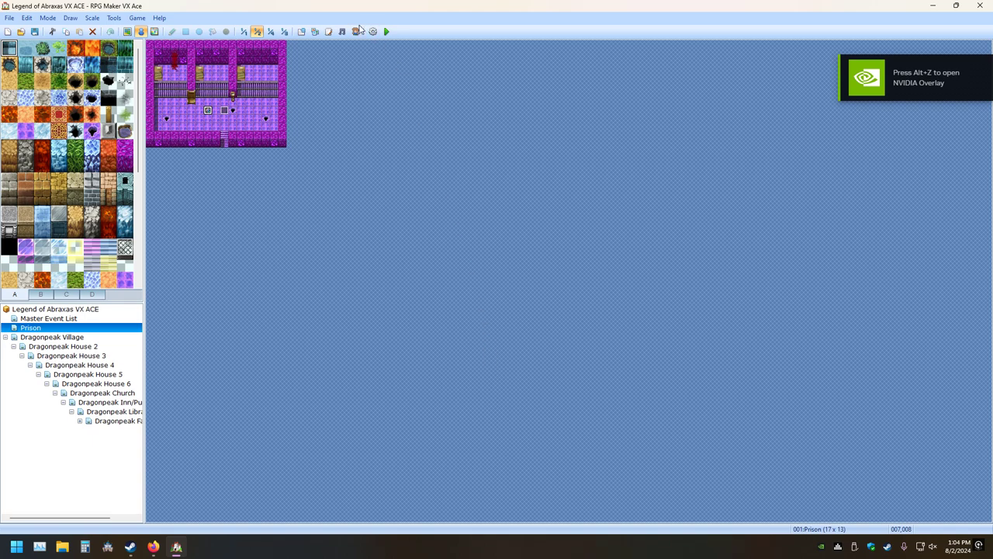
# Reopen the Window_Message script and review it from the input_pause method back up to the fast-forward flags in clear_flags
pyautogui.click(328, 31)
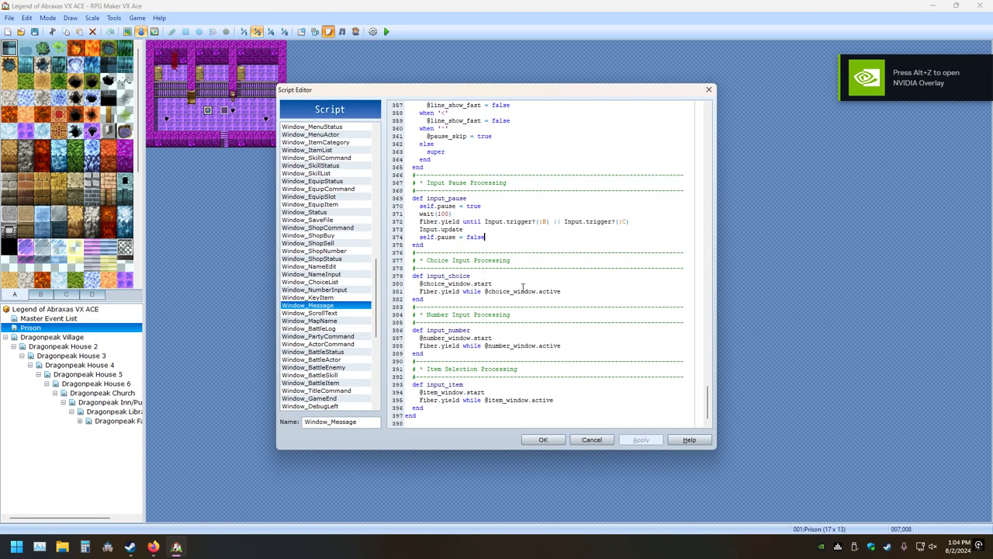
pyautogui.scroll(3, 535, 268)
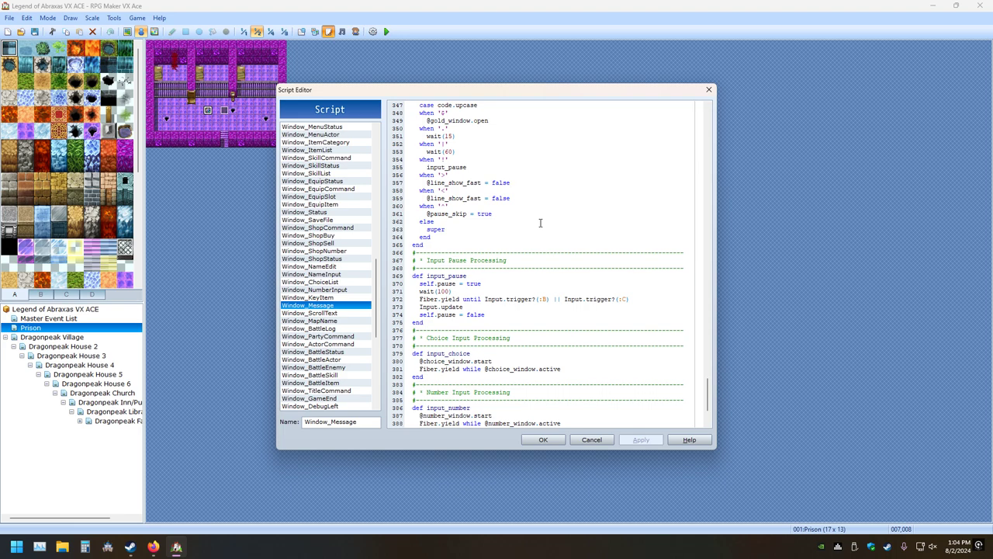
pyautogui.scroll(20, 540, 223)
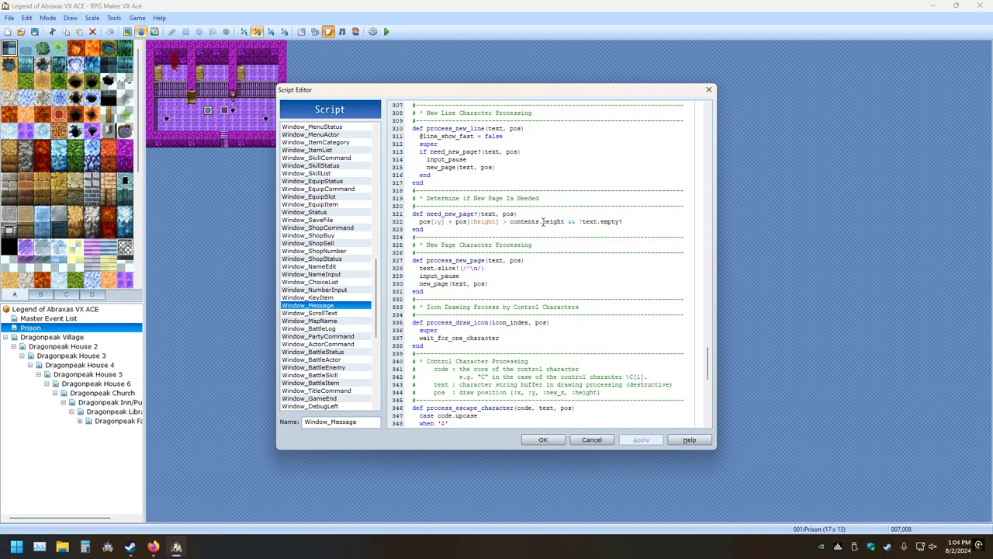
pyautogui.scroll(20, 548, 219)
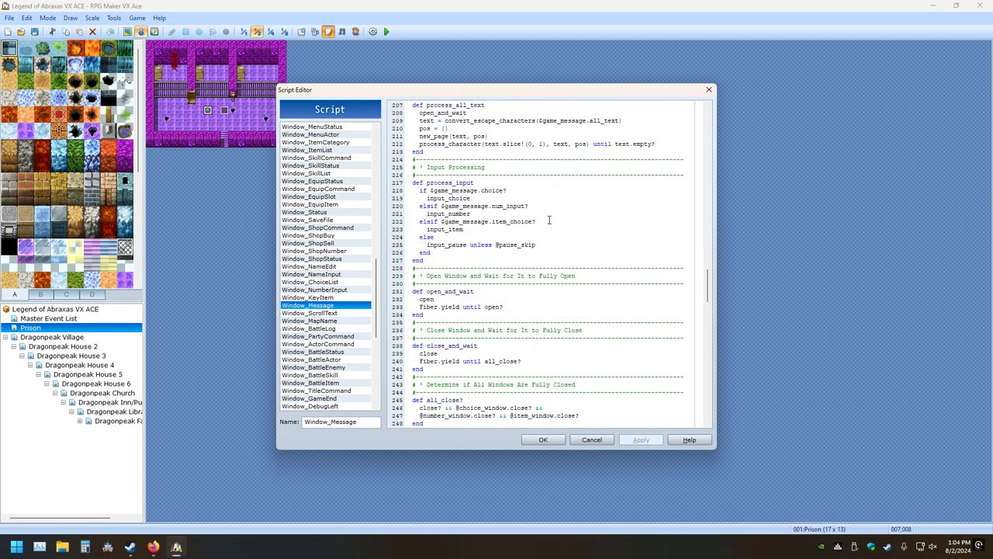
pyautogui.scroll(20, 549, 222)
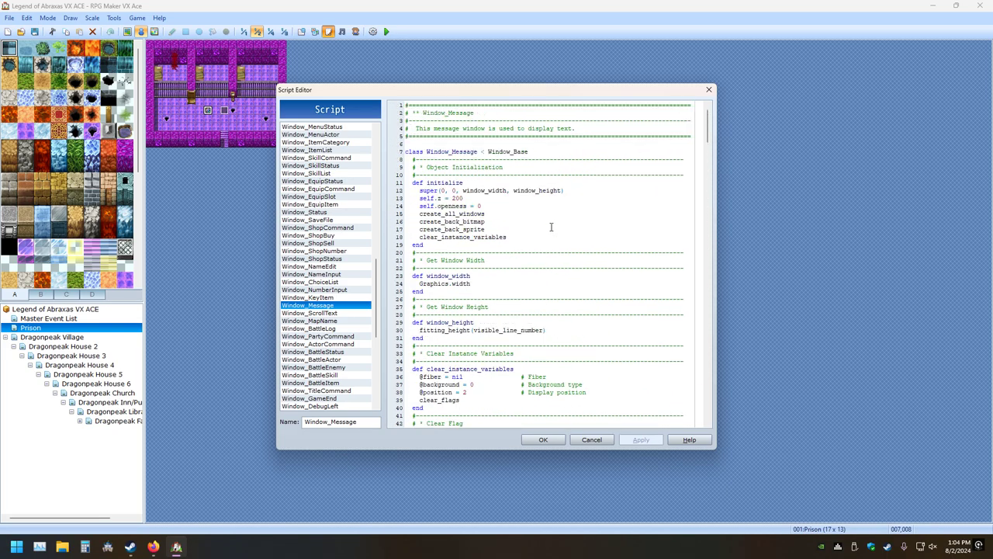
pyautogui.scroll(-7, 551, 231)
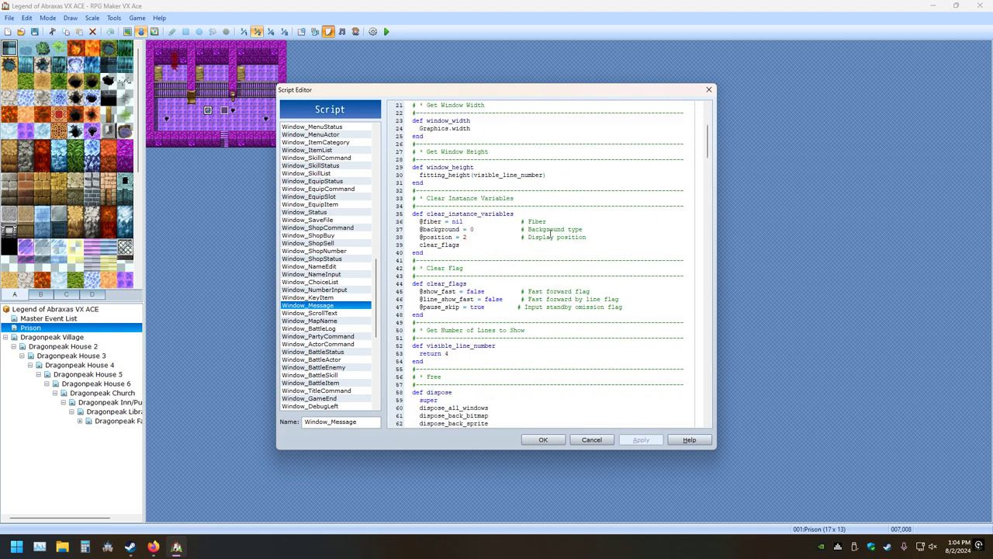
pyautogui.scroll(-3, 549, 240)
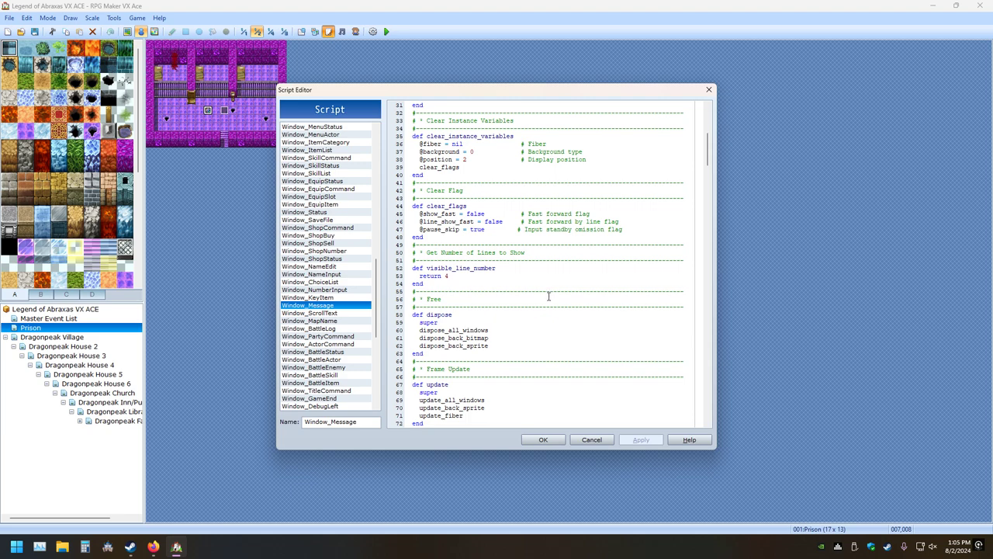
# Read the Window_Message methods from frame update through control character processing, looking for what handles fast-forwarding and pausing
pyautogui.scroll(-10, 549, 295)
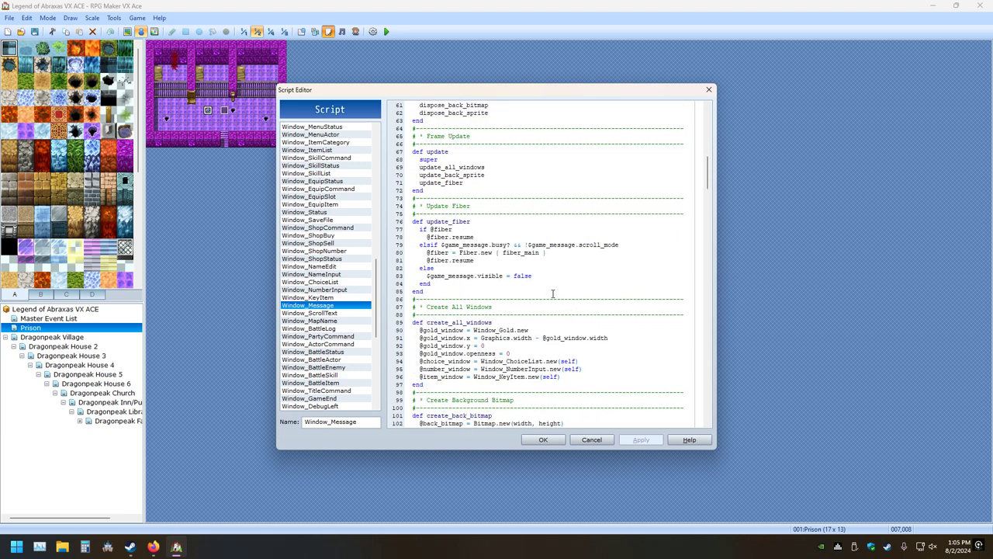
pyautogui.scroll(-10, 552, 301)
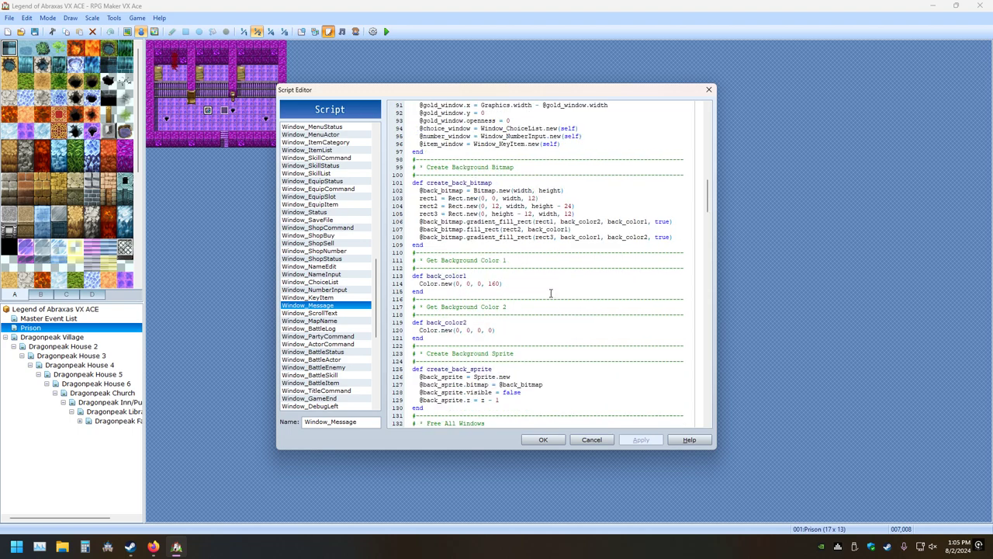
pyautogui.scroll(-10, 550, 293)
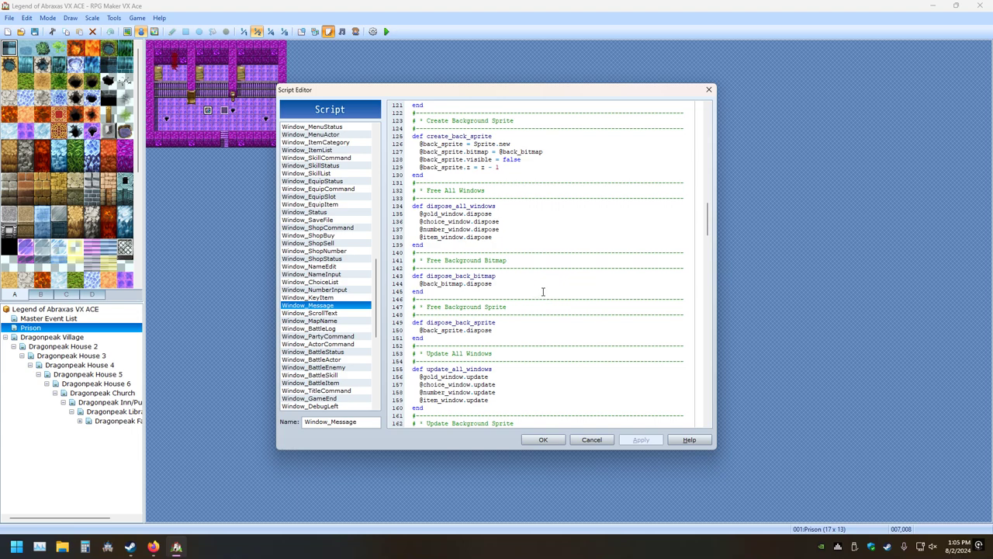
pyautogui.scroll(-17, 547, 293)
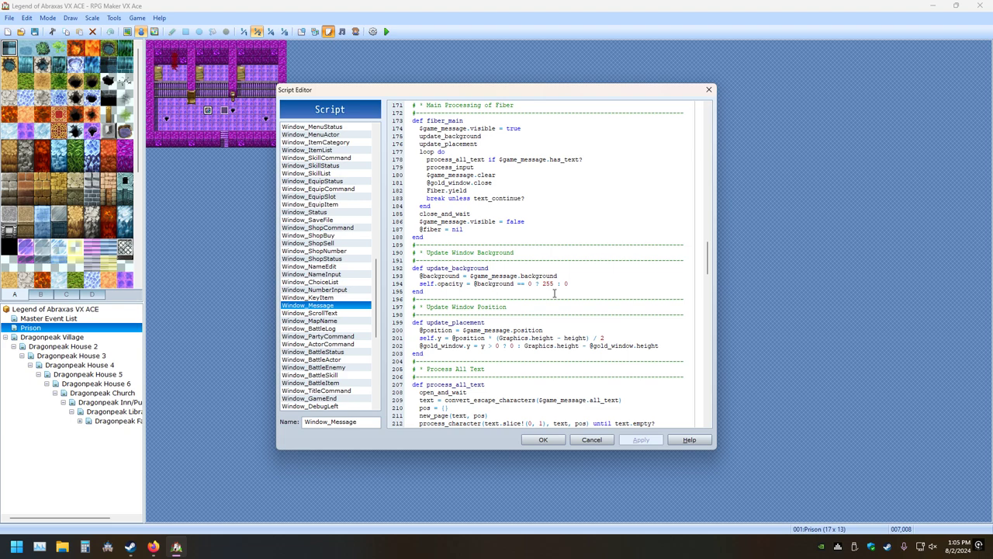
pyautogui.scroll(-3, 554, 293)
pyautogui.scroll(-6, 550, 280)
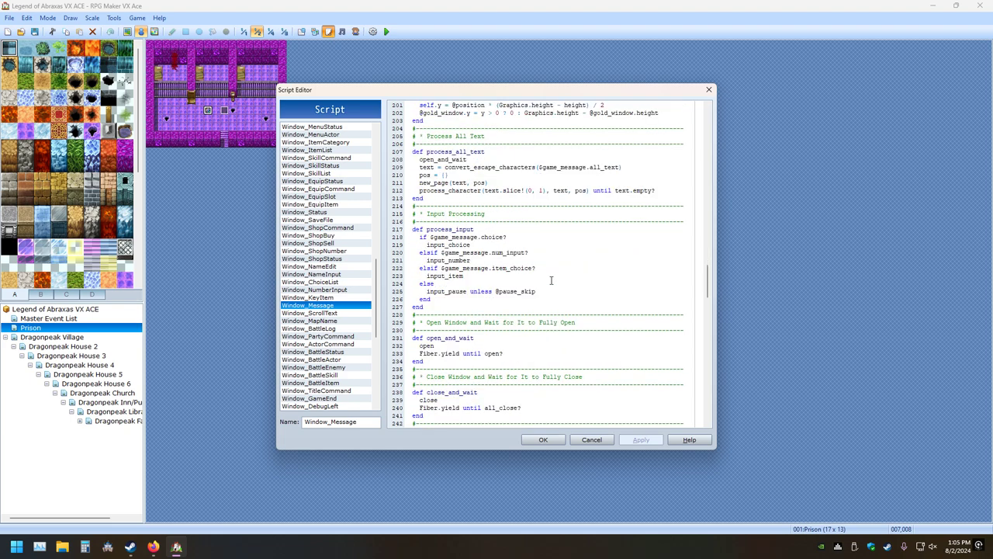
pyautogui.scroll(-12, 551, 280)
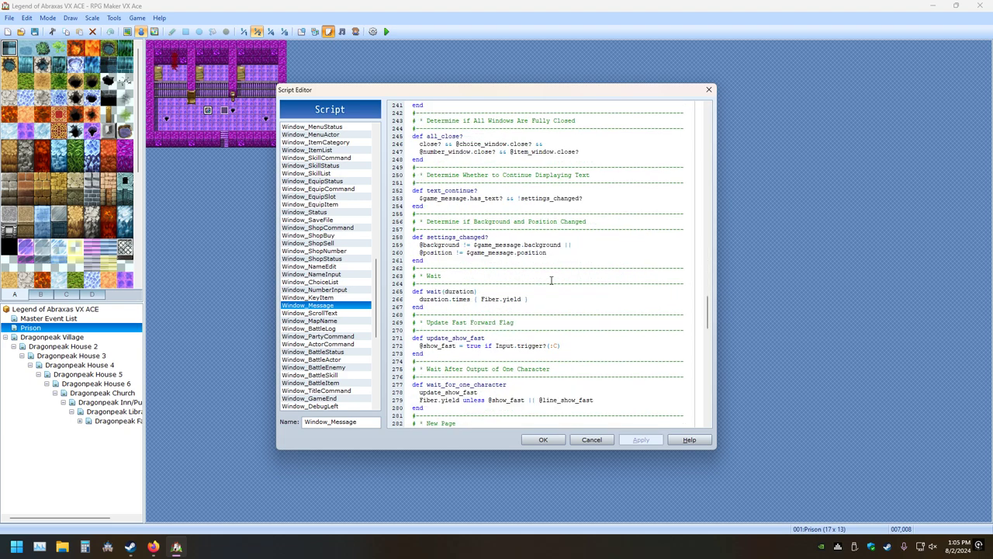
pyautogui.scroll(-6, 551, 280)
pyautogui.scroll(-20, 551, 280)
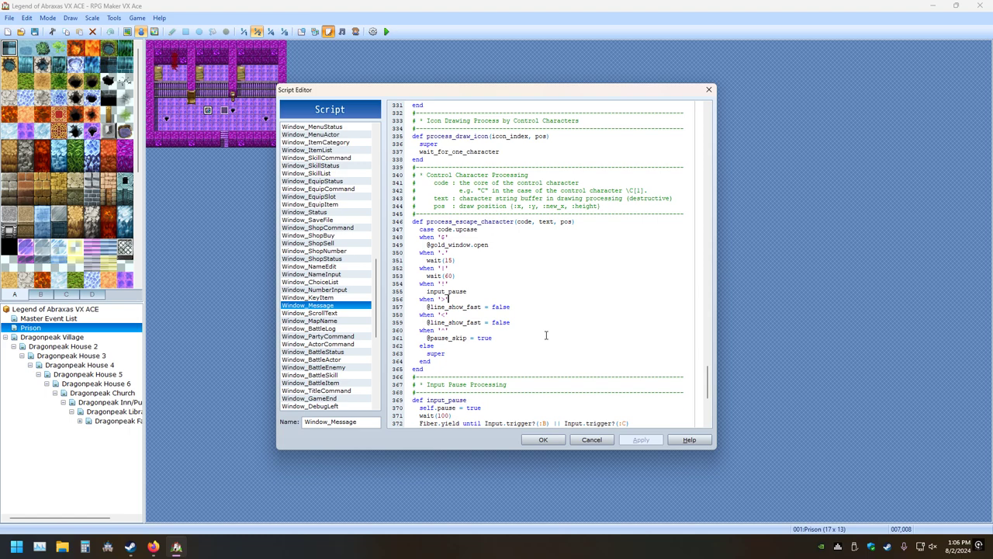
# Examine the wait, input_pause and line_show_fast cases in process_escape_character, along with the new line and new page methods above it
pyautogui.moveTo(468, 250); pyautogui.dragTo(421, 251)
pyautogui.click(458, 251)
pyautogui.scroll(-8, 613, 326)
pyautogui.scroll(16, 600, 337)
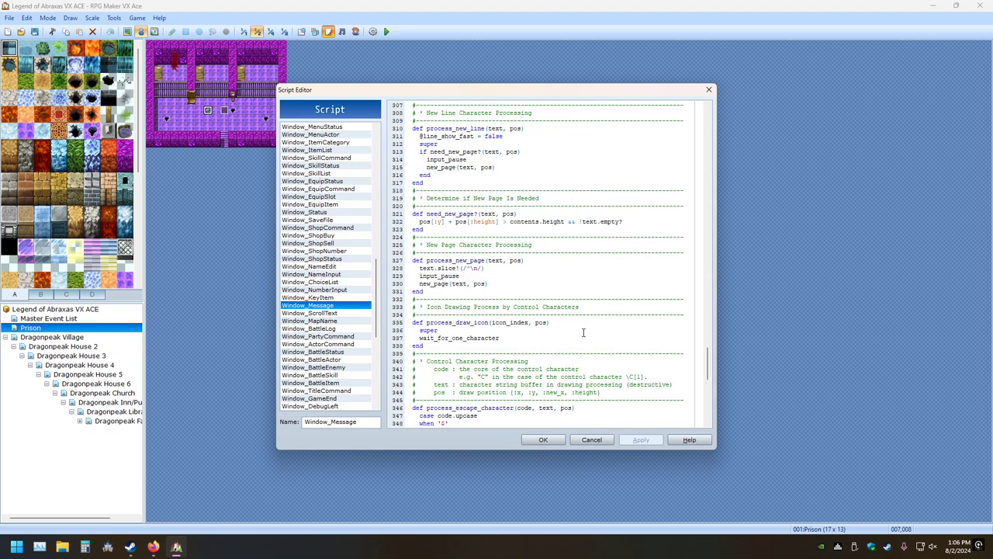
pyautogui.scroll(-7, 575, 350)
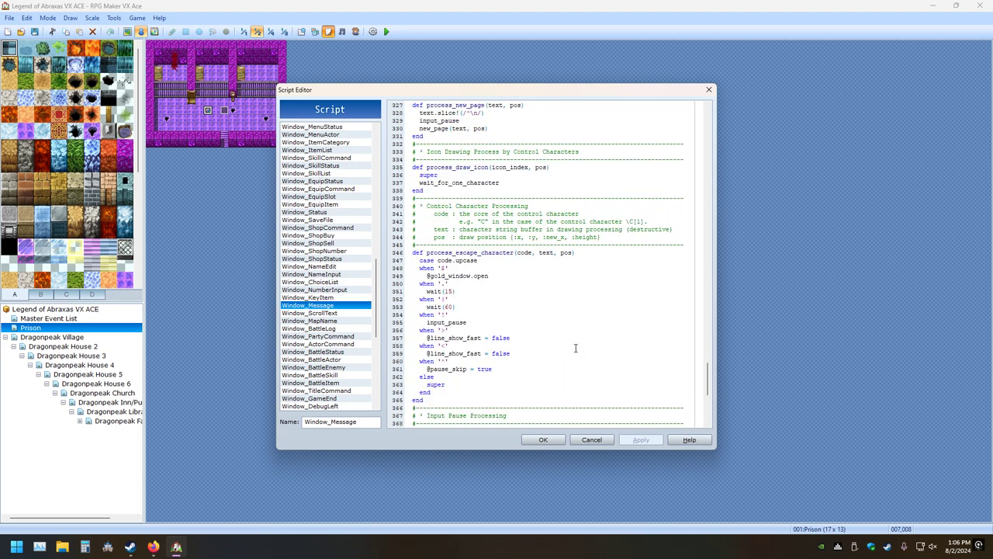
pyautogui.scroll(-7, 575, 348)
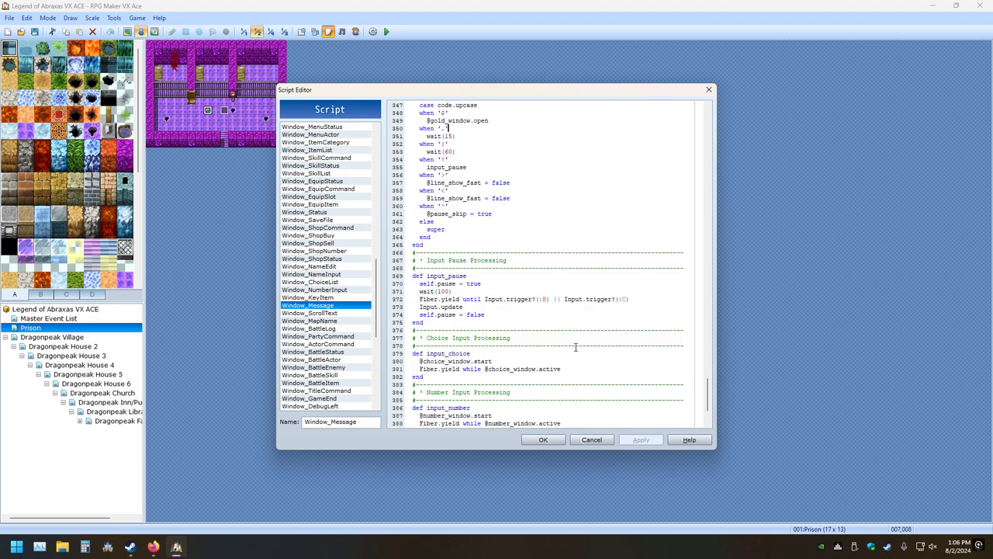
pyautogui.scroll(20, 575, 348)
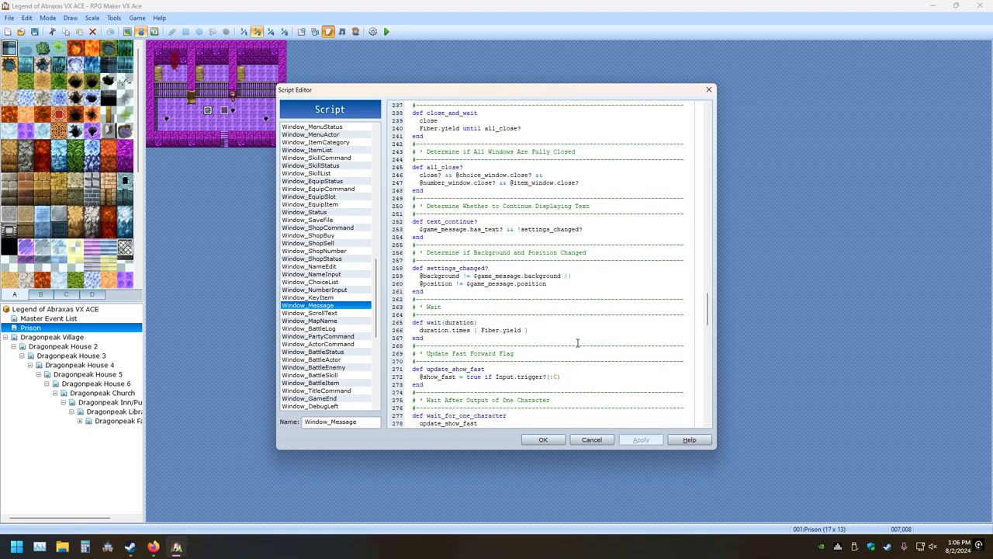
pyautogui.scroll(-3, 578, 343)
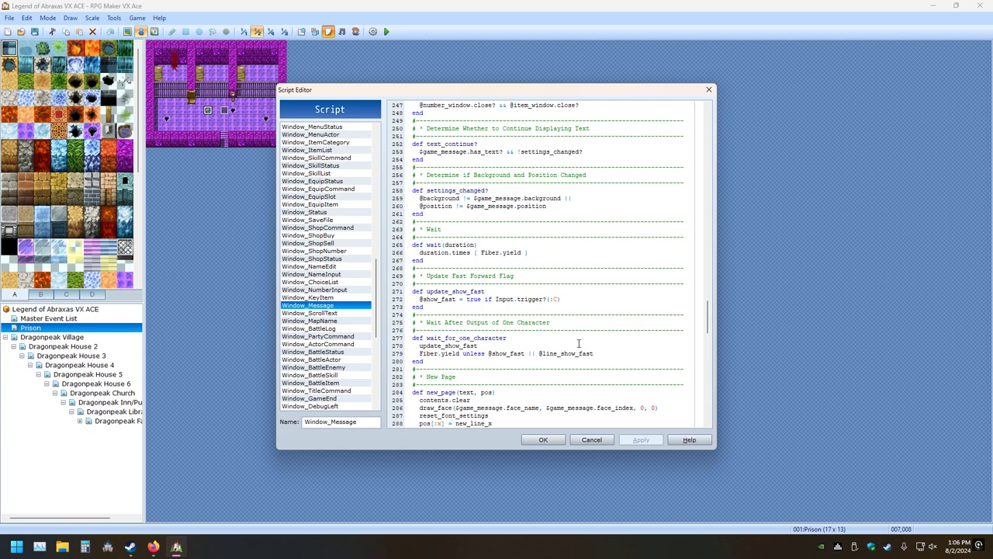
pyautogui.scroll(-3, 578, 346)
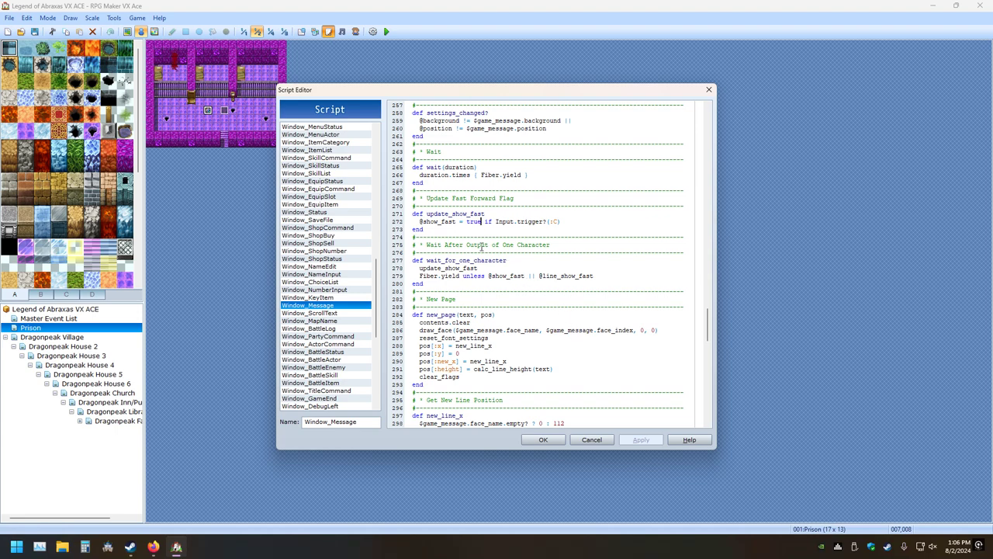
pyautogui.press('BackSpace')
pyautogui.press('BackSpace')
pyautogui.press('BackSpace')
pyautogui.press('BackSpace')
pyautogui.write('false')
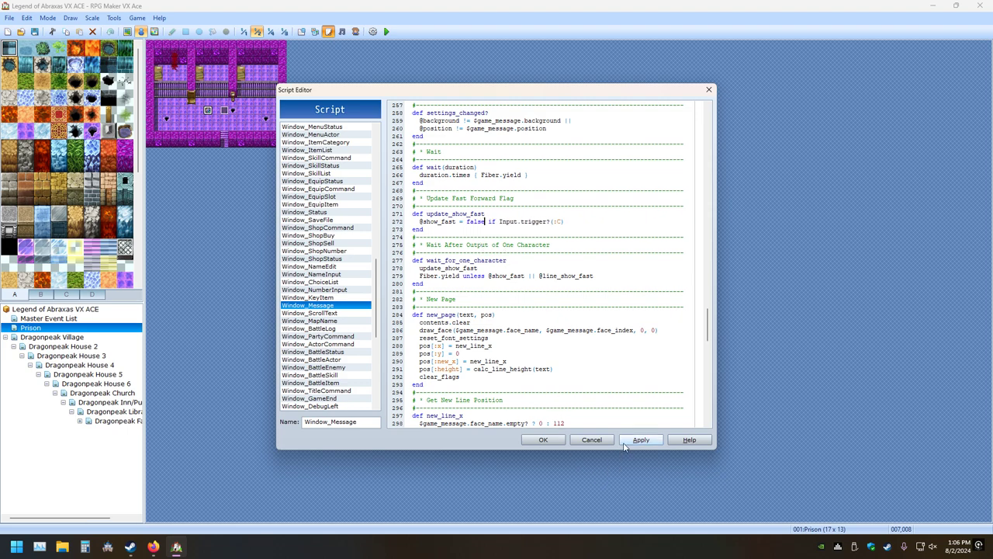
pyautogui.click(540, 440)
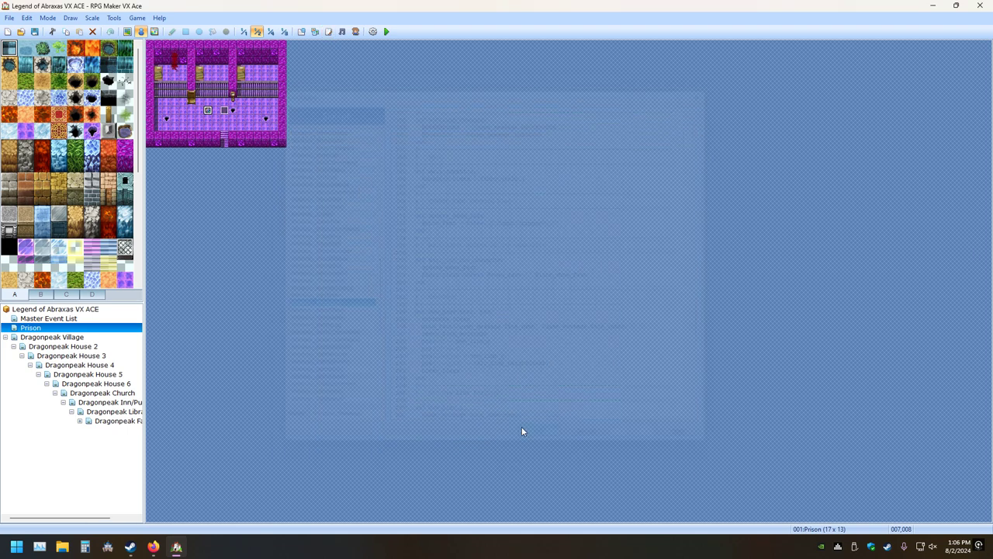
# Playtest a new game, advance through the opening messages to check text skipping, and close the game
pyautogui.click(386, 32)
pyautogui.click(464, 294)
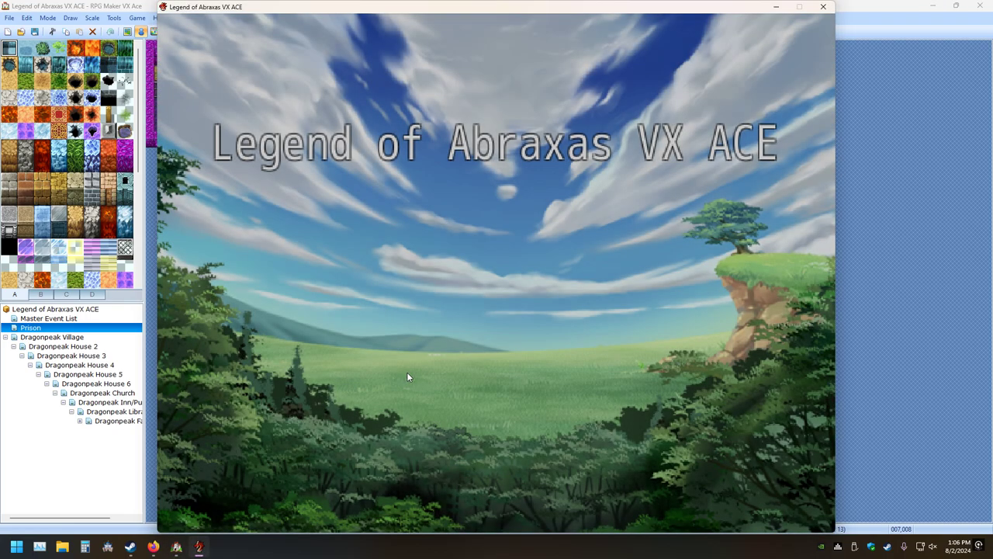
pyautogui.press('Return')
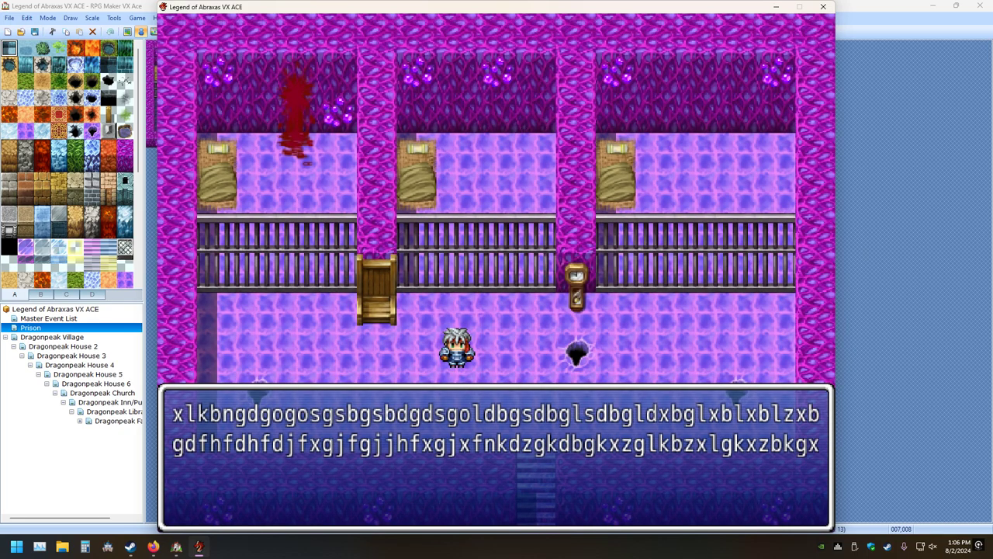
pyautogui.press('Return')
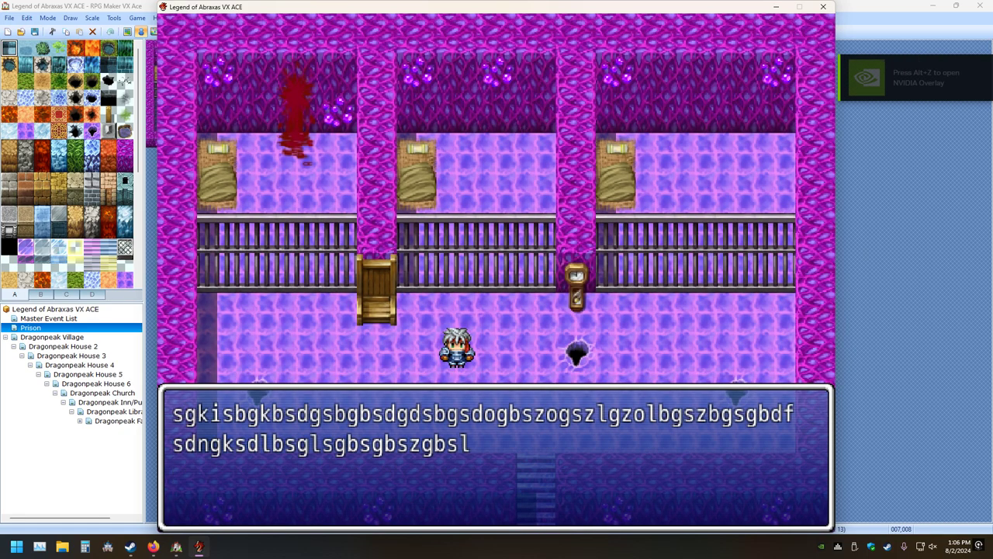
pyautogui.press('Return')
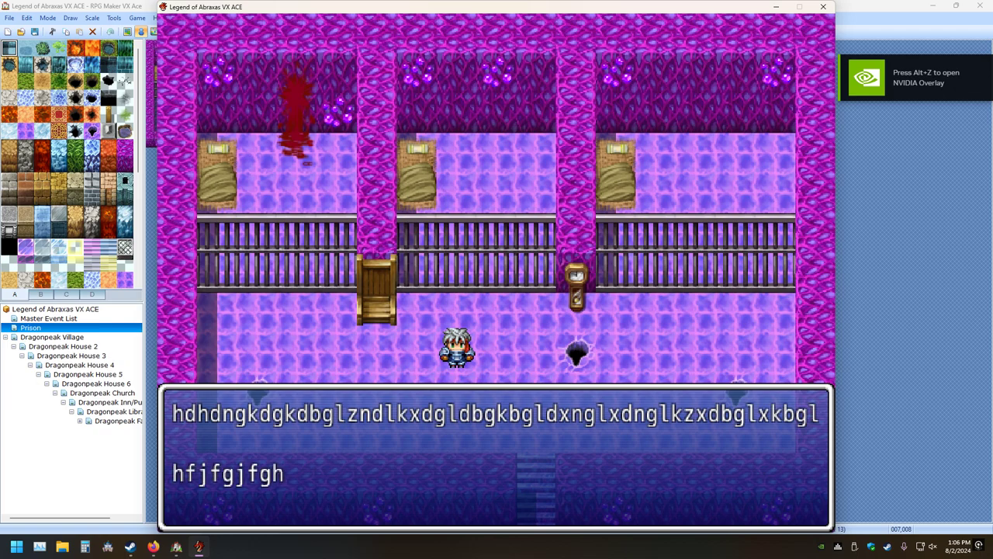
pyautogui.press('Return')
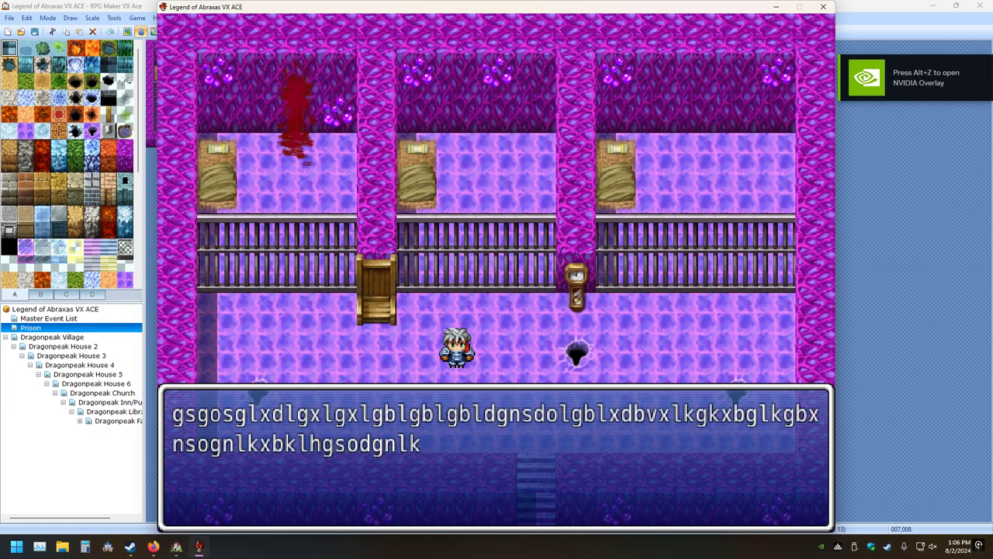
pyautogui.press('Return')
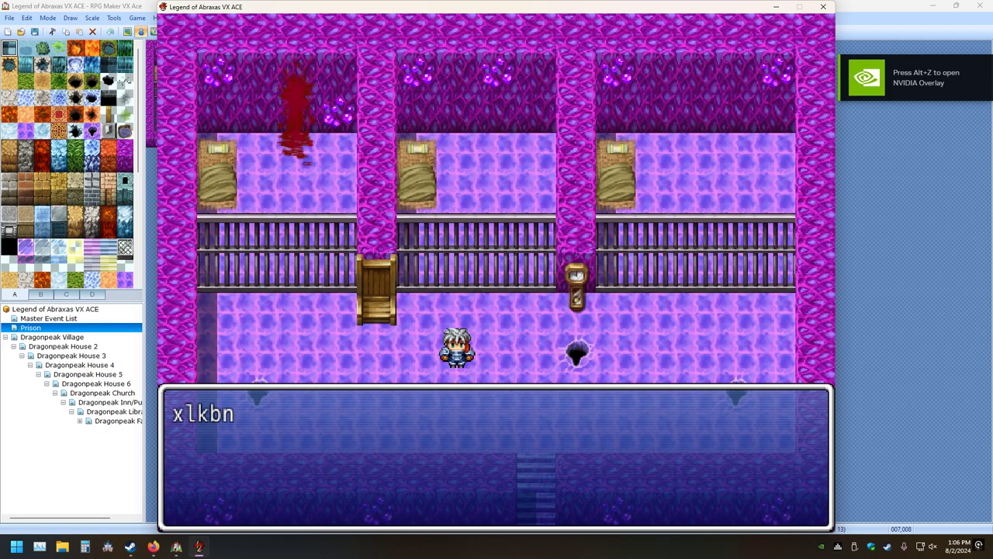
pyautogui.click(821, 7)
# Reopen the script editor and examine the Window_Message code for the flags and methods controlling fast text display
pyautogui.click(328, 32)
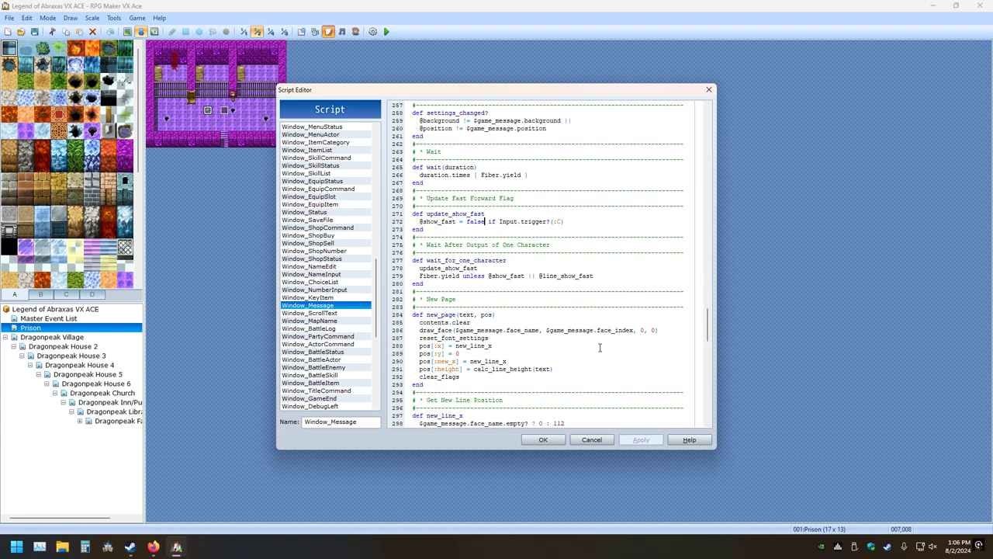
pyautogui.scroll(-20, 600, 347)
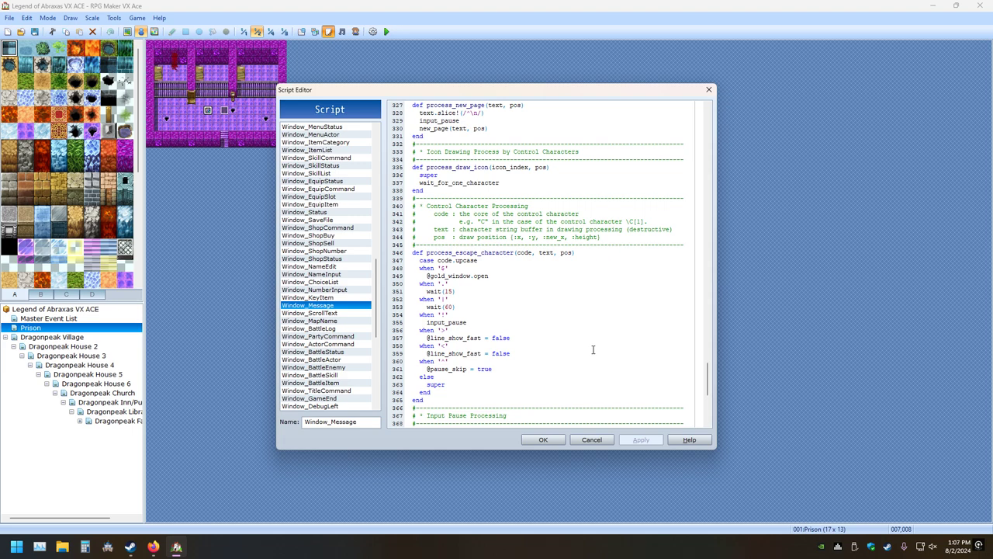
pyautogui.scroll(3, 562, 350)
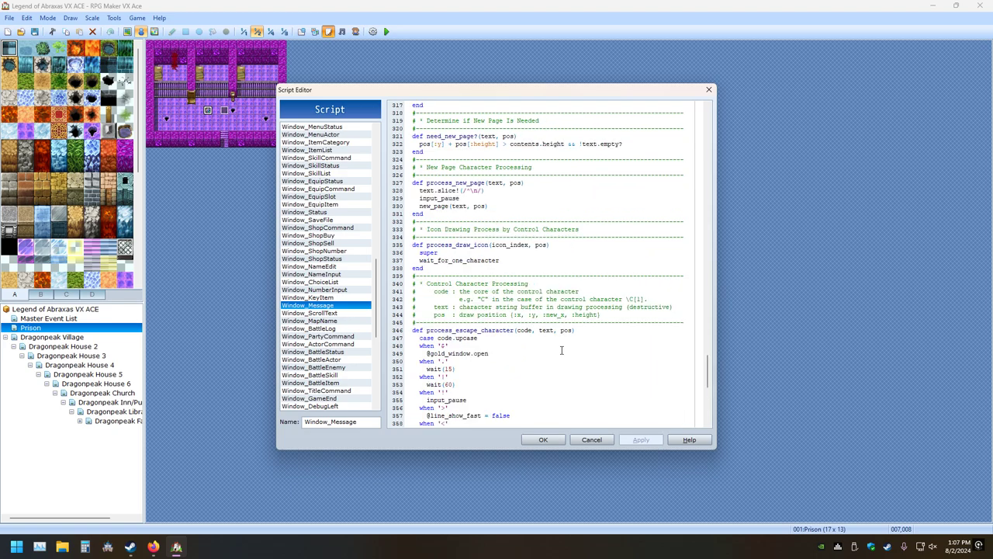
pyautogui.scroll(20, 561, 350)
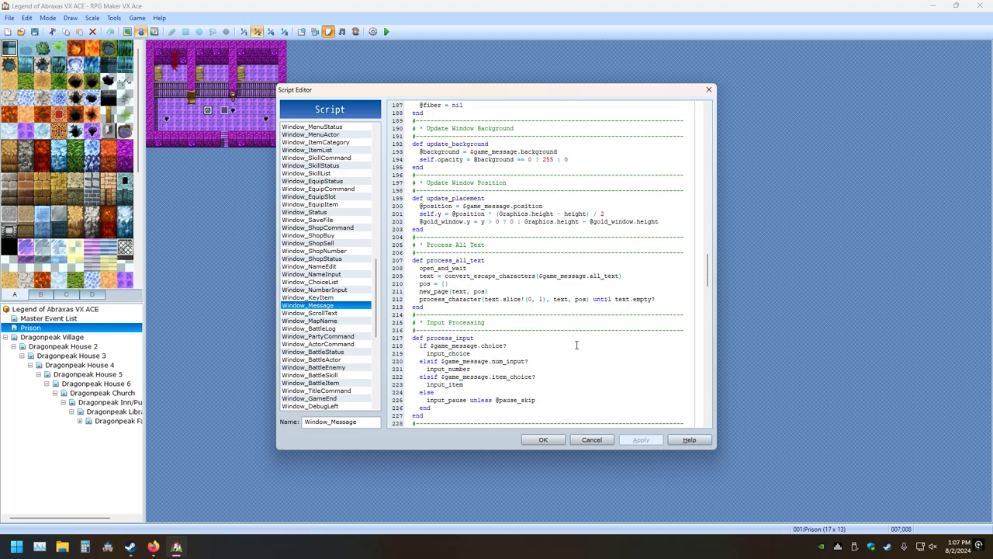
pyautogui.scroll(20, 577, 344)
pyautogui.scroll(-17, 577, 346)
pyautogui.scroll(-7, 577, 346)
pyautogui.scroll(20, 578, 347)
pyautogui.scroll(20, 579, 352)
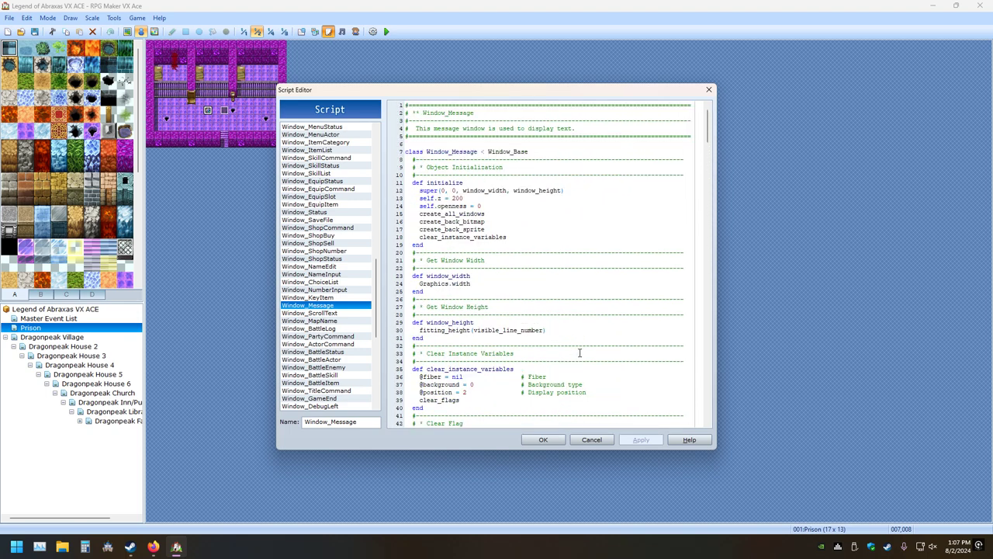
pyautogui.scroll(-3, 579, 353)
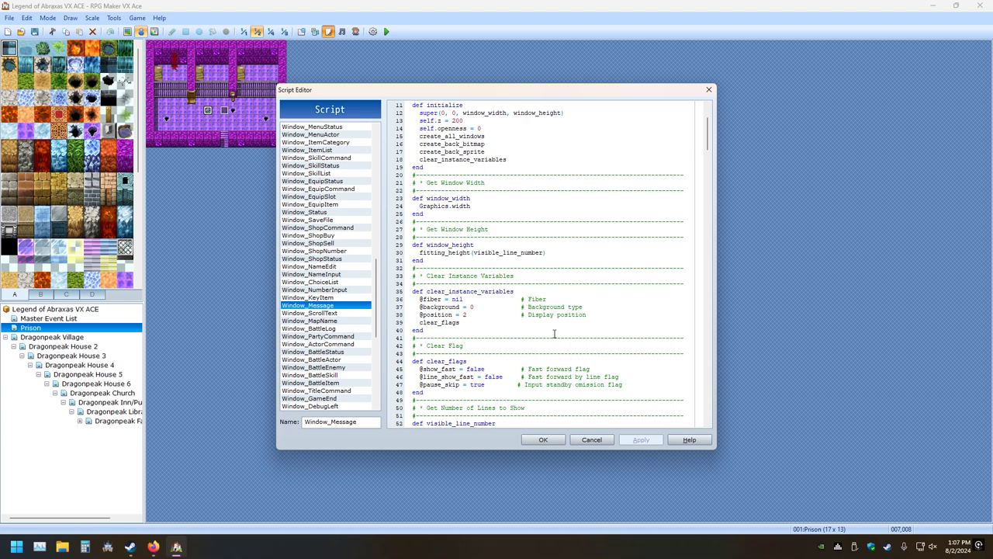
pyautogui.scroll(-7, 537, 350)
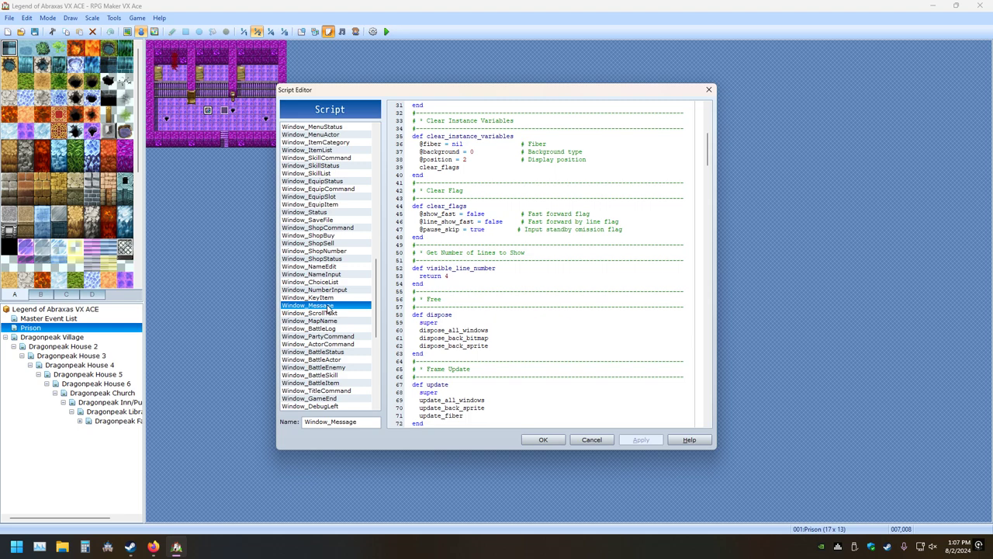
# Examine the Game_Message script for settings that affect message display
pyautogui.scroll(20, 326, 306)
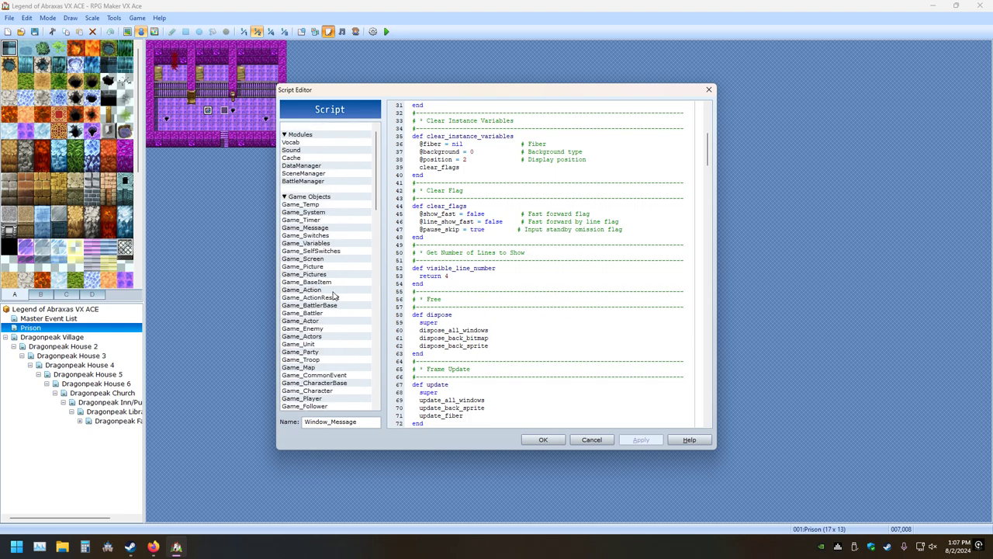
pyautogui.click(330, 230)
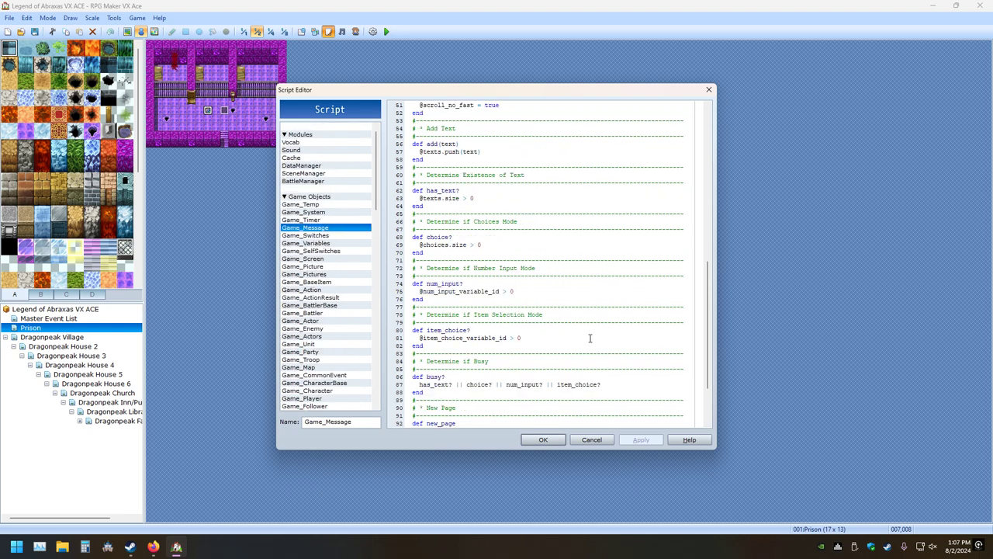
pyautogui.scroll(-3, 592, 352)
pyautogui.scroll(10, 569, 365)
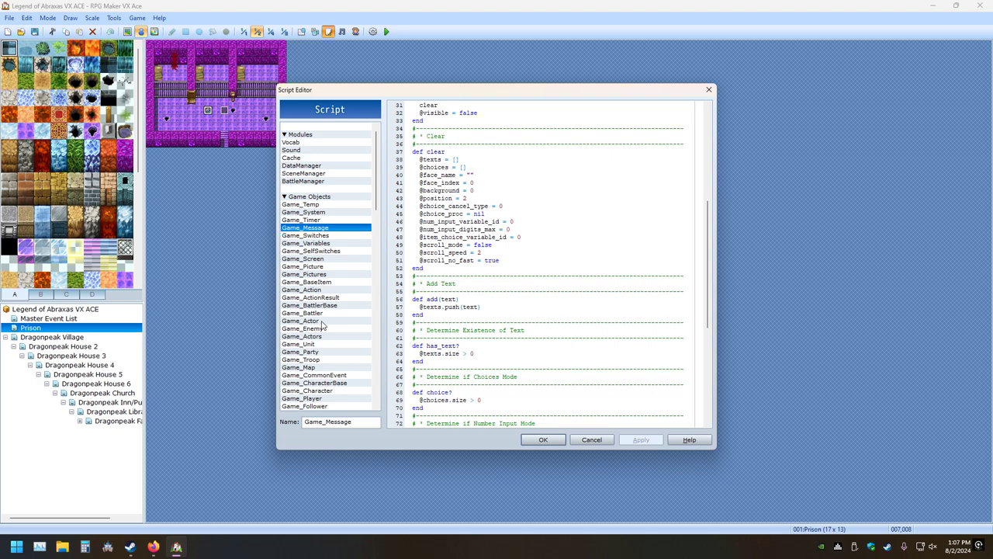
pyautogui.scroll(-13, 322, 330)
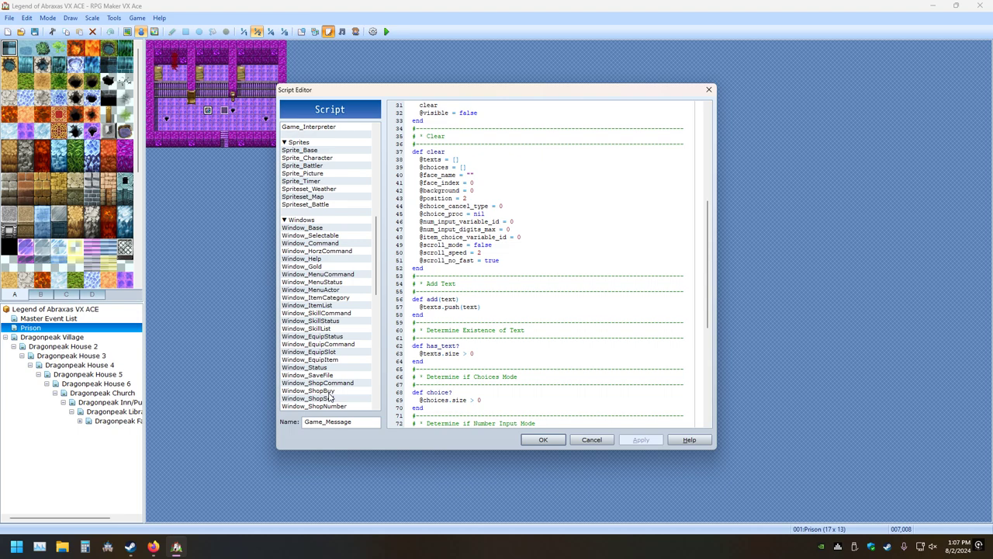
pyautogui.scroll(-10, 572, 310)
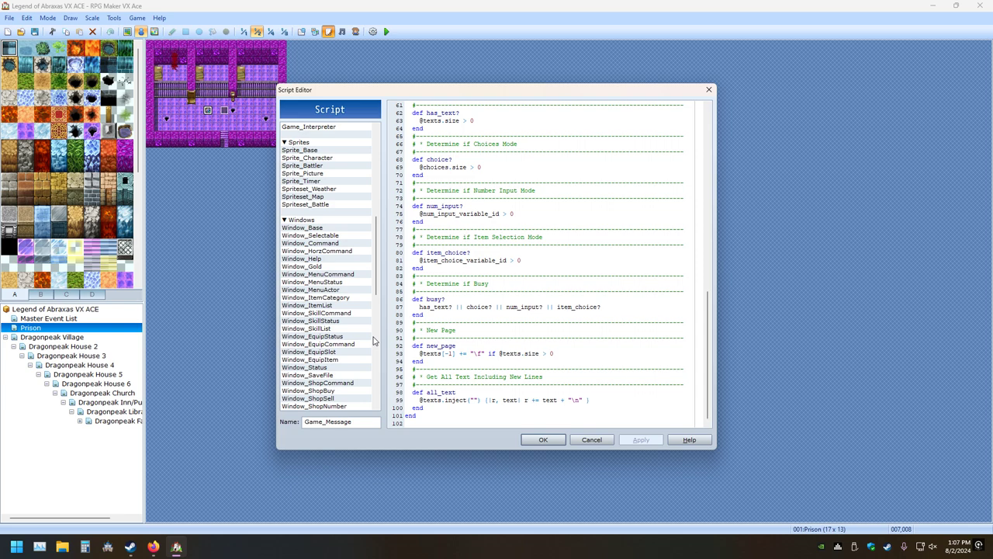
pyautogui.scroll(-1, 346, 376)
pyautogui.scroll(-3, 346, 379)
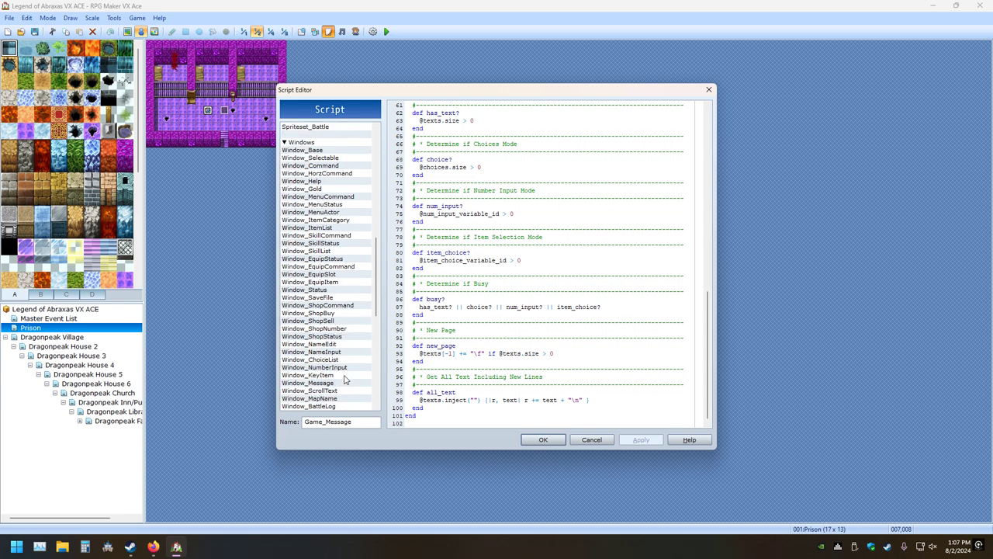
pyautogui.click(328, 391)
pyautogui.click(330, 383)
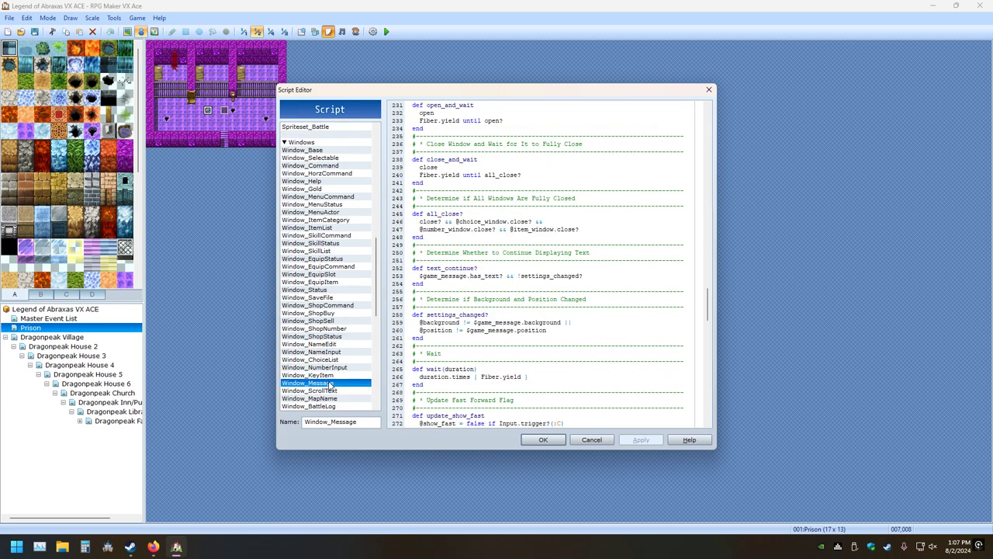
pyautogui.scroll(-3, 576, 335)
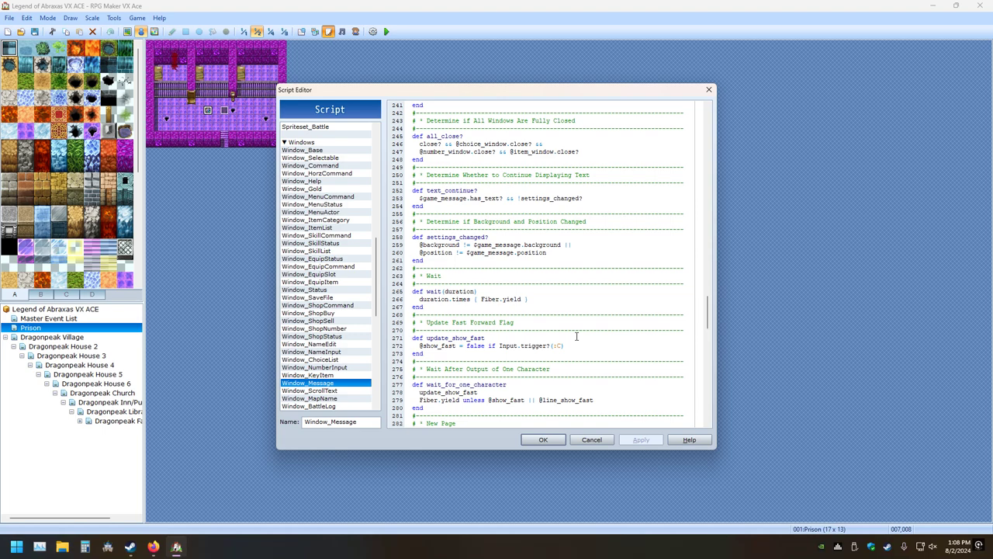
pyautogui.scroll(-7, 577, 336)
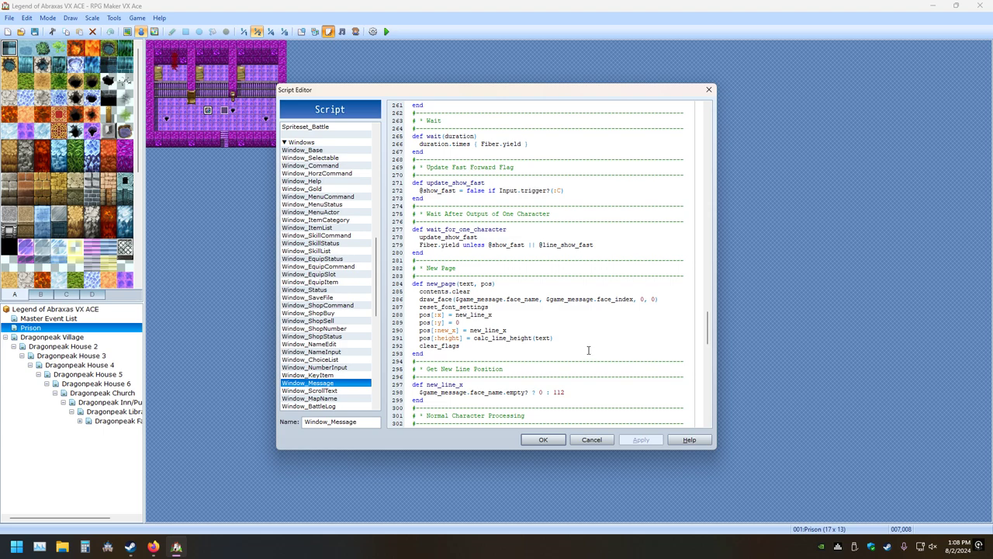
pyautogui.scroll(-7, 588, 350)
pyautogui.scroll(-7, 595, 341)
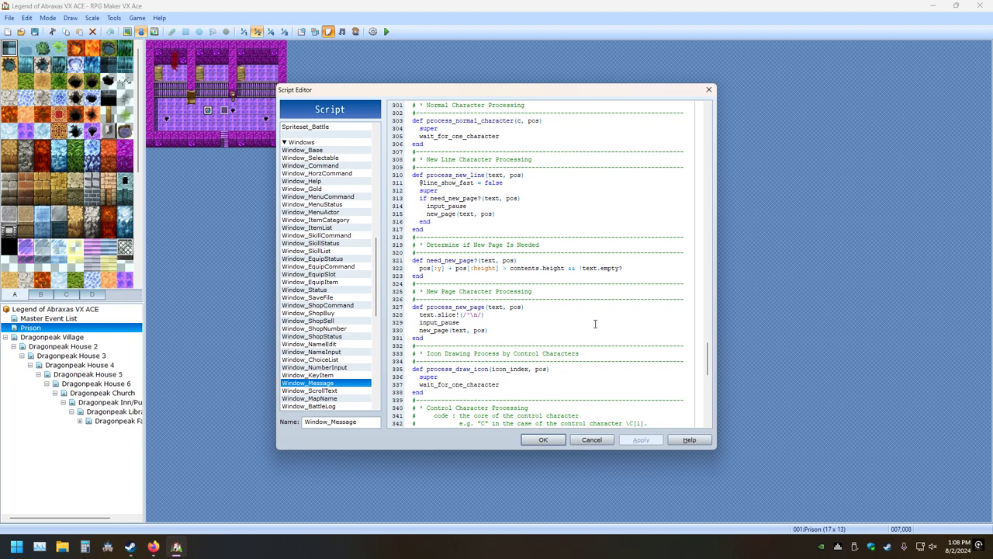
pyautogui.click(504, 183)
pyautogui.press('BackSpace')
pyautogui.press('BackSpace')
pyautogui.press('BackSpace')
pyautogui.press('BackSpace')
pyautogui.press('BackSpace')
pyautogui.write('tru')
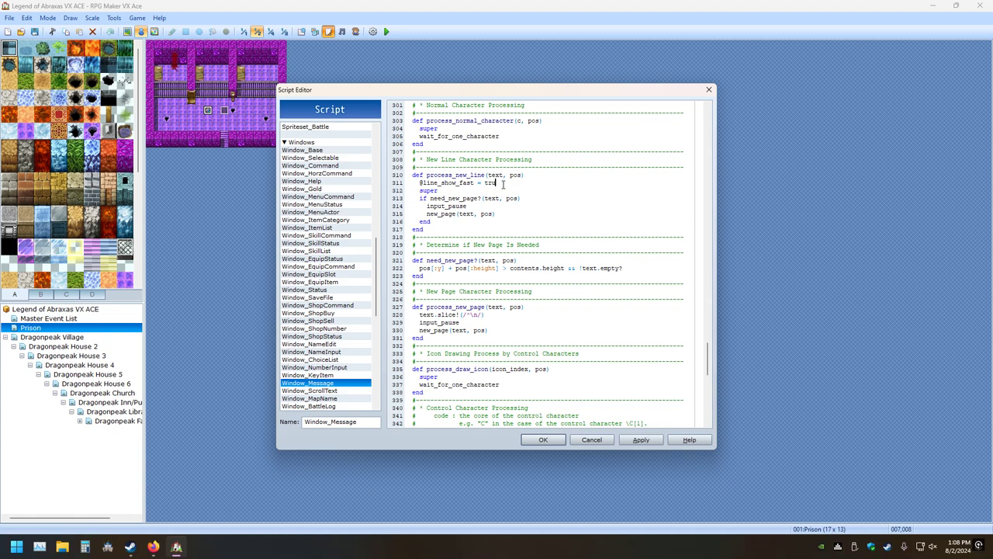
pyautogui.write('e')
pyautogui.click(543, 439)
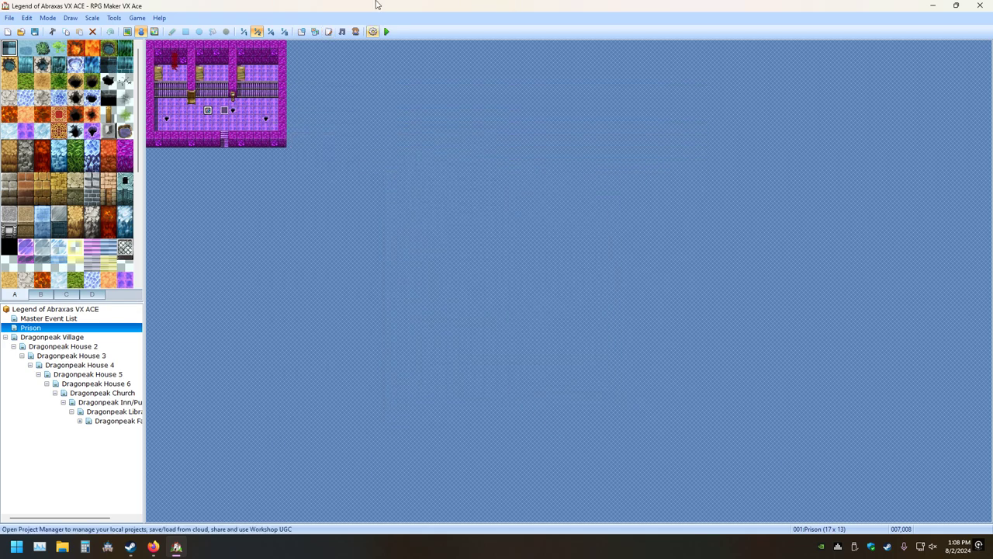
# Playtest a new game to check how the opening message text appears, and close the game
pyautogui.click(385, 31)
pyautogui.click(476, 294)
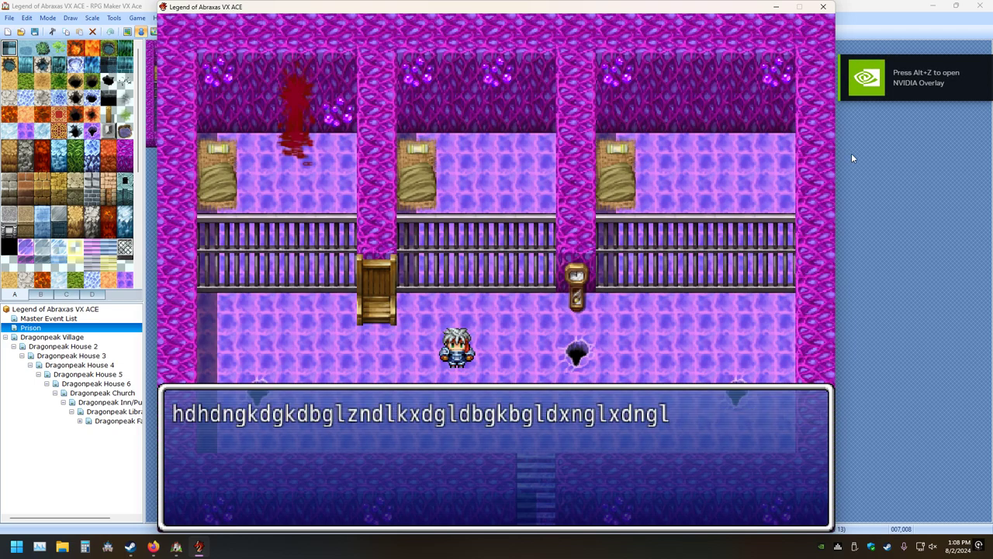
pyautogui.click(823, 6)
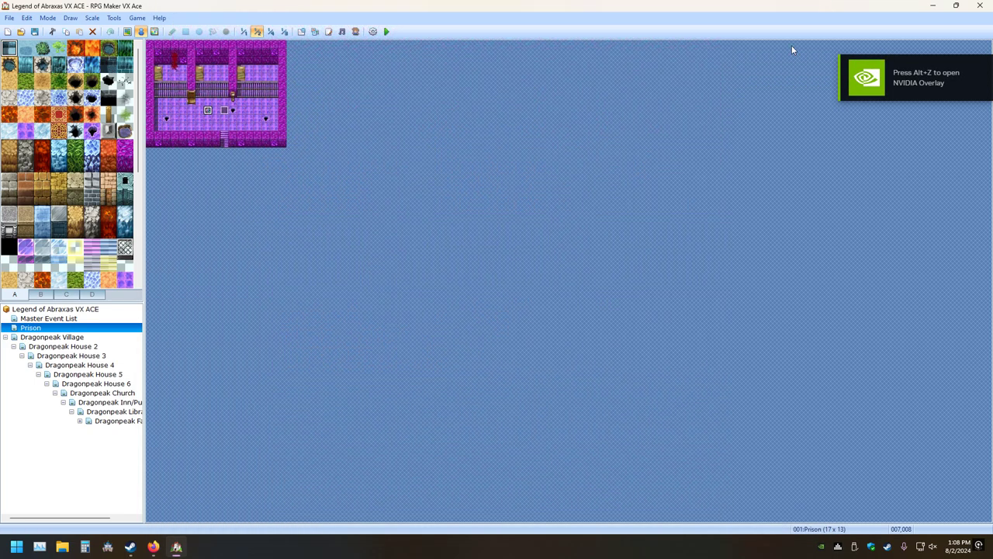
pyautogui.click(327, 32)
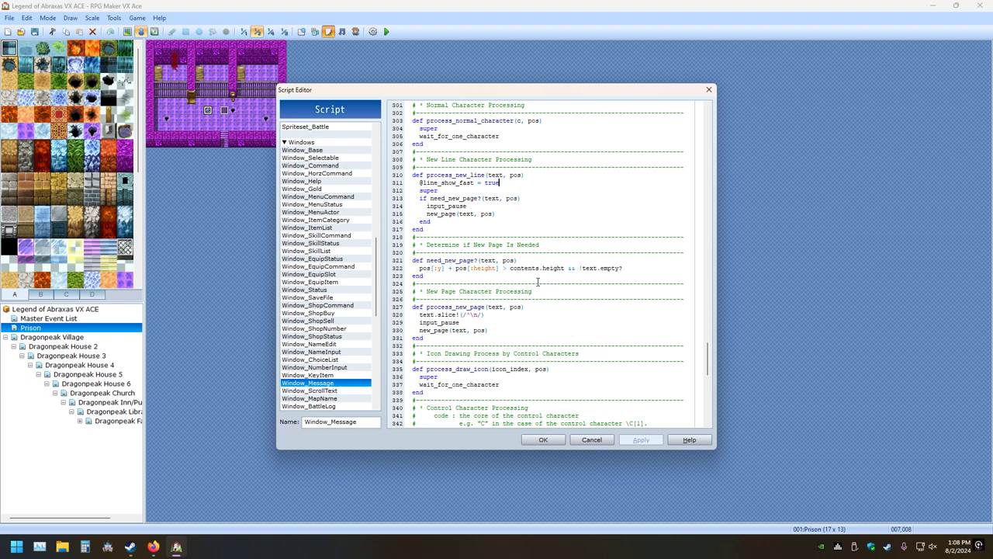
pyautogui.press('BackSpace')
pyautogui.press('BackSpace')
pyautogui.press('BackSpace')
pyautogui.click(627, 442)
pyautogui.scroll(-10, 560, 350)
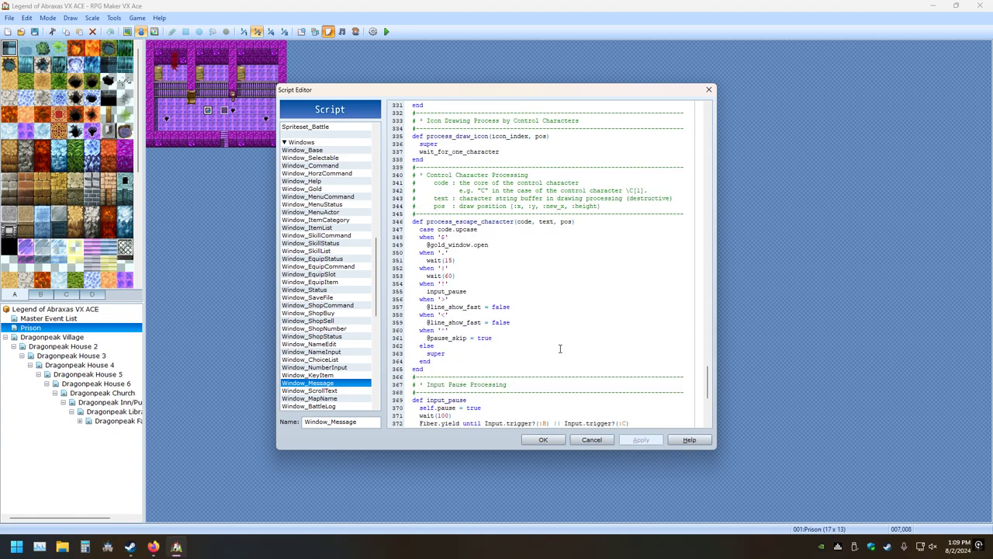
# Review the Window_Message script from the input processing methods up to clear_flags for settings that affect message fast-forwarding
pyautogui.scroll(-9, 562, 349)
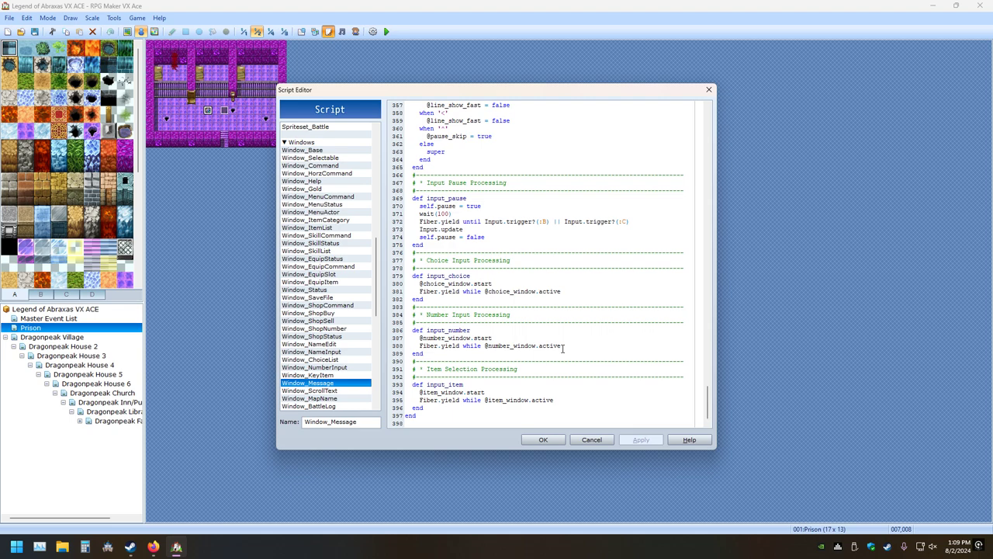
pyautogui.scroll(20, 562, 349)
pyautogui.scroll(-13, 562, 349)
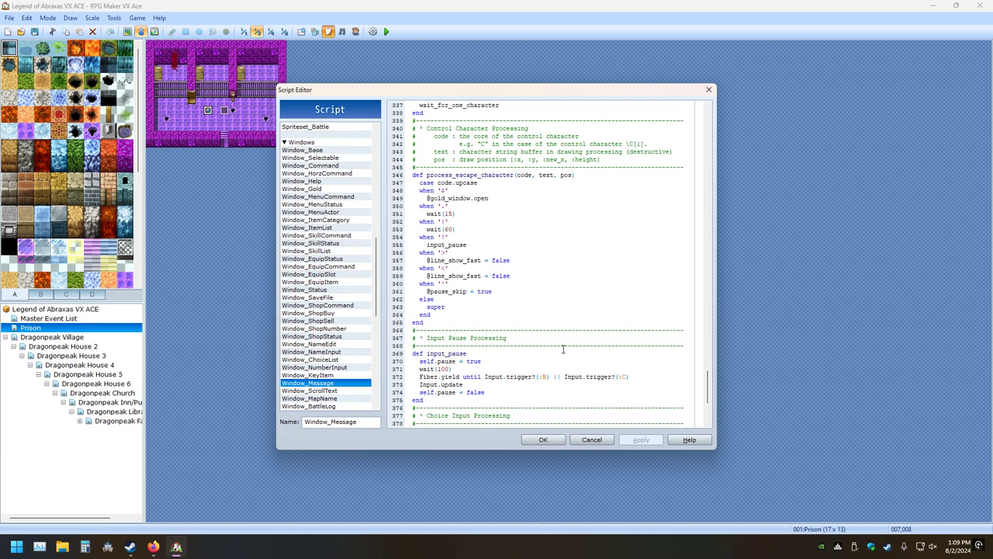
pyautogui.scroll(20, 563, 349)
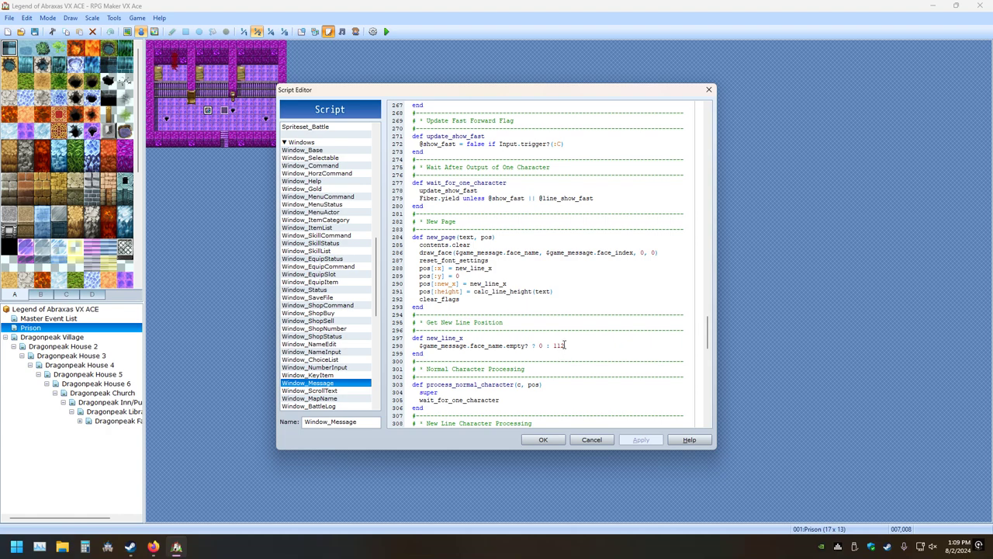
pyautogui.scroll(10, 564, 345)
pyautogui.scroll(13, 564, 344)
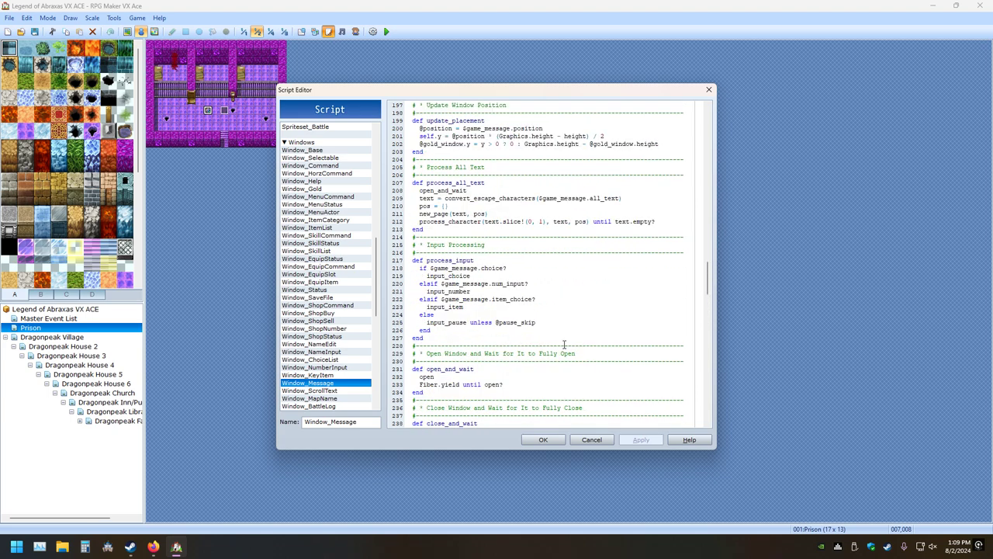
pyautogui.scroll(7, 564, 344)
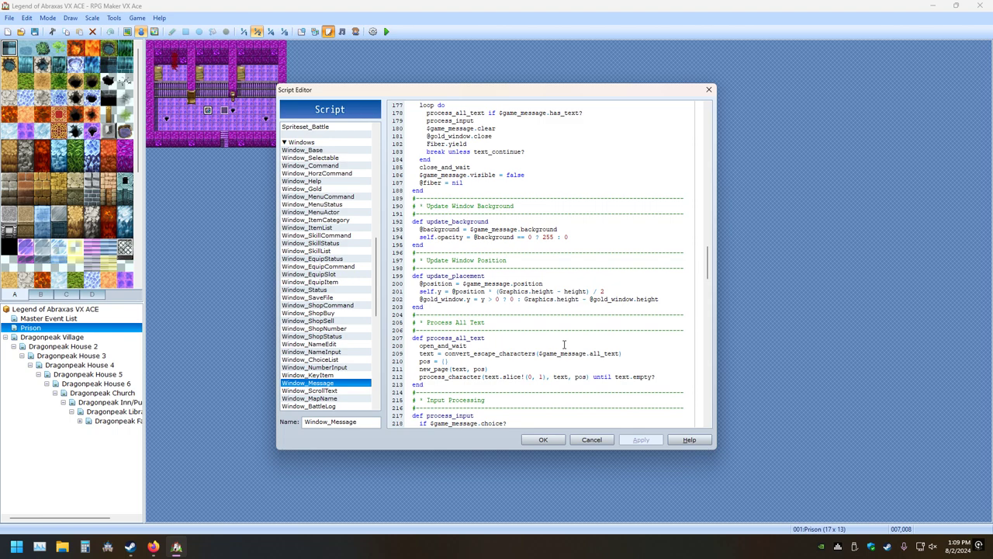
pyautogui.scroll(20, 564, 344)
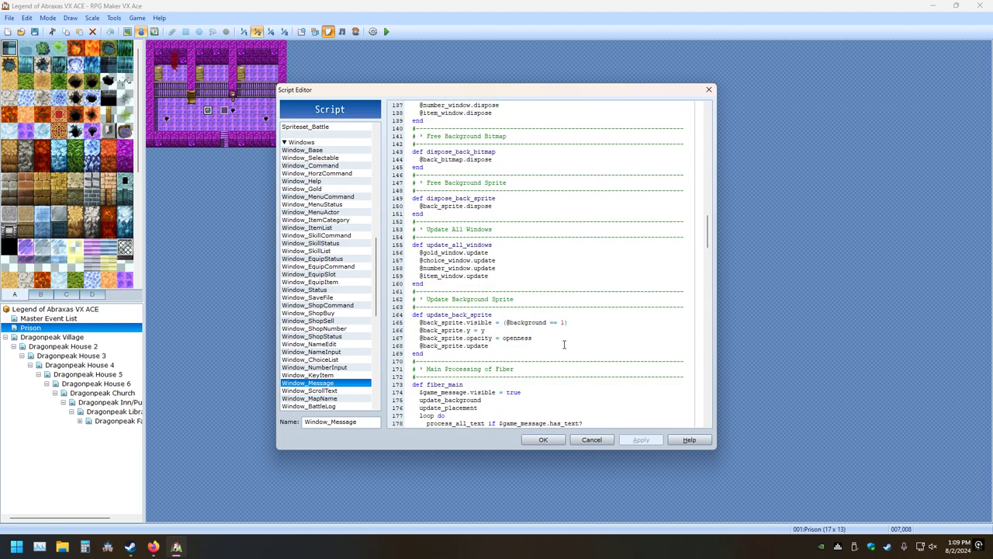
pyautogui.scroll(3, 564, 345)
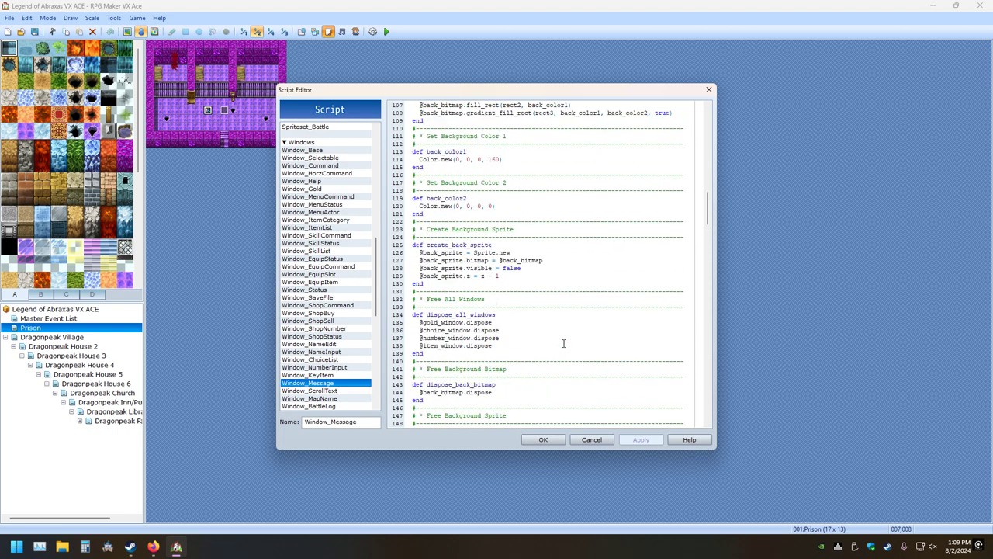
pyautogui.scroll(13, 564, 344)
pyautogui.scroll(10, 564, 343)
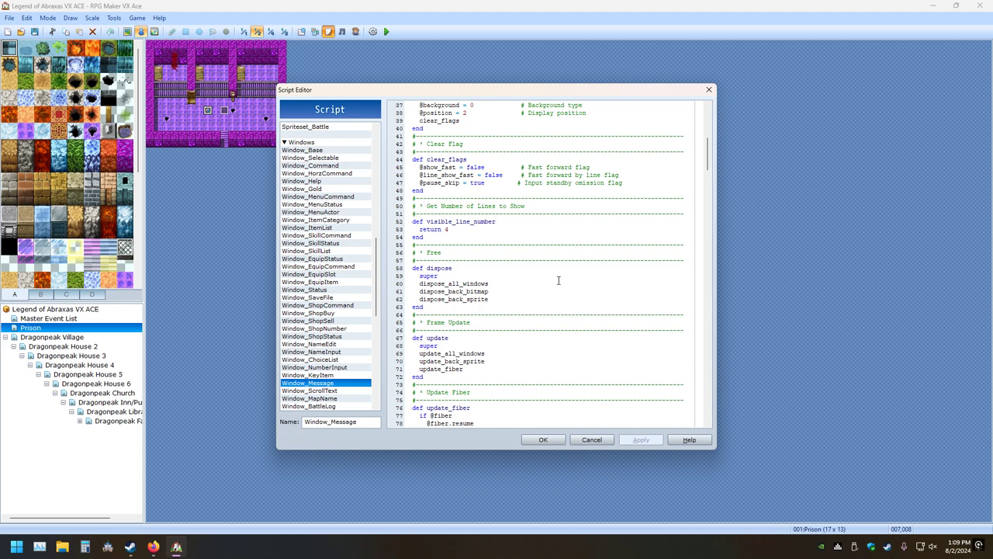
pyautogui.scroll(3, 558, 280)
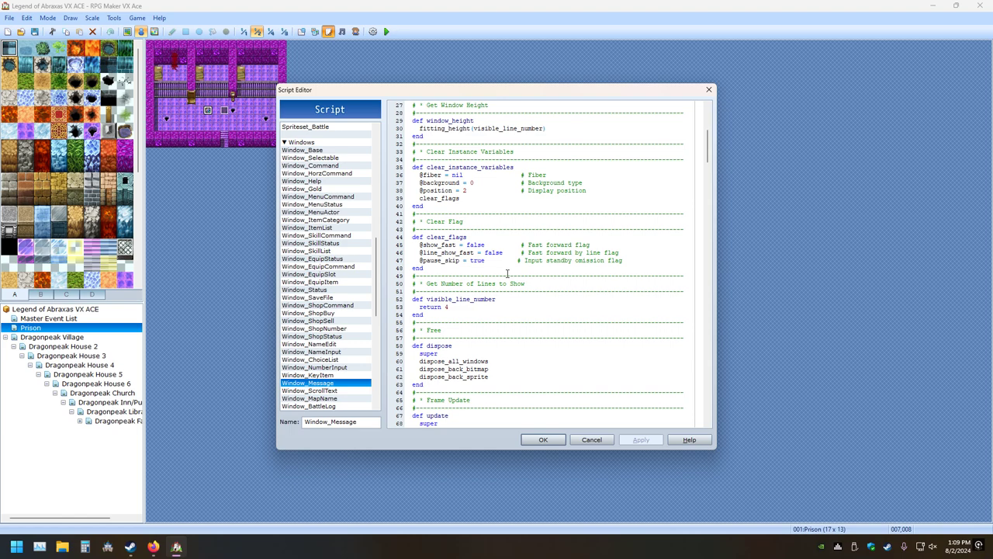
pyautogui.press('BackSpace')
pyautogui.press('BackSpace')
pyautogui.press('BackSpace')
pyautogui.press('BackSpace')
pyautogui.write('fals')
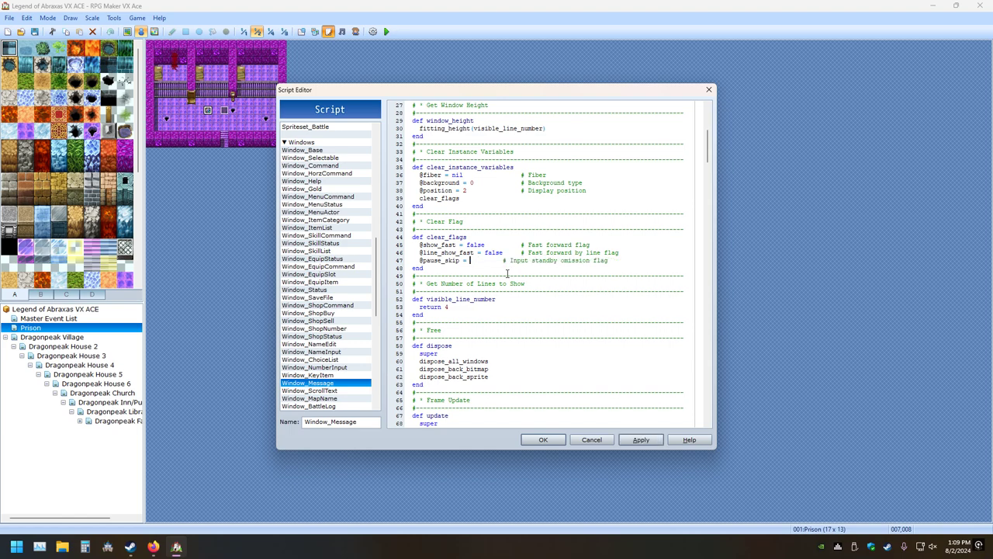
pyautogui.write('e')
pyautogui.press('BackSpace')
pyautogui.press('BackSpace')
pyautogui.press('BackSpace')
pyautogui.press('BackSpace')
pyautogui.press('BackSpace')
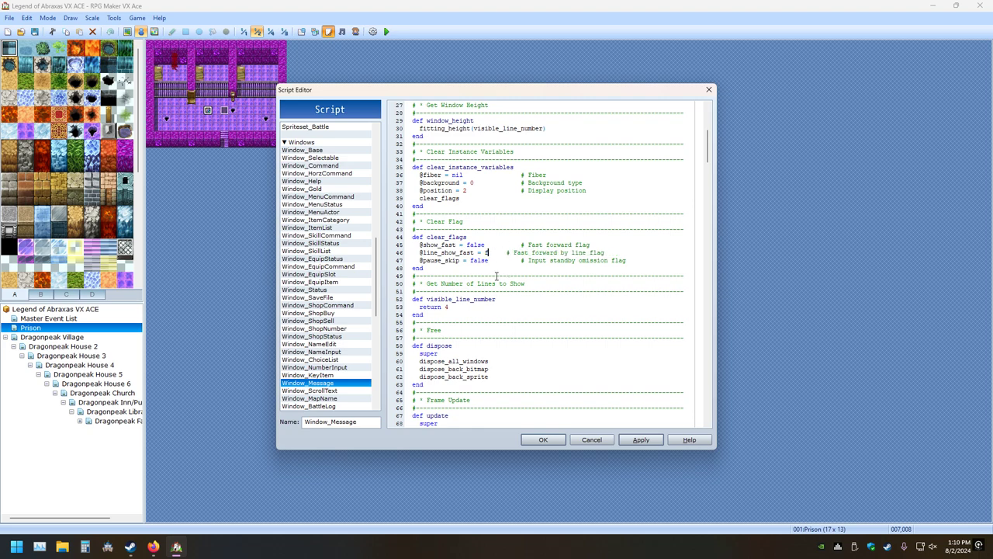
pyautogui.write('true')
pyautogui.click(529, 437)
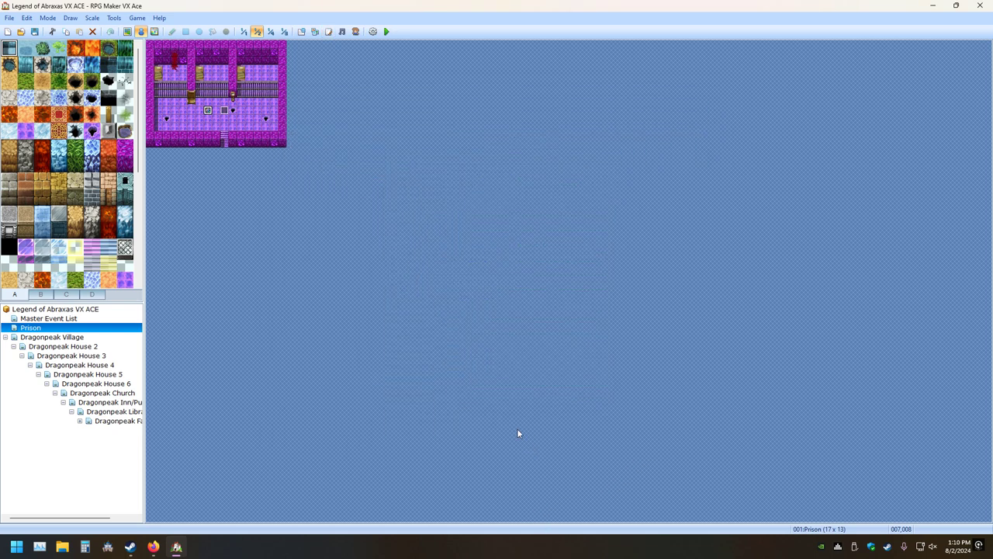
# Save the project, playtest a new game by advancing through the opening message pages, and close the game
pyautogui.click(385, 31)
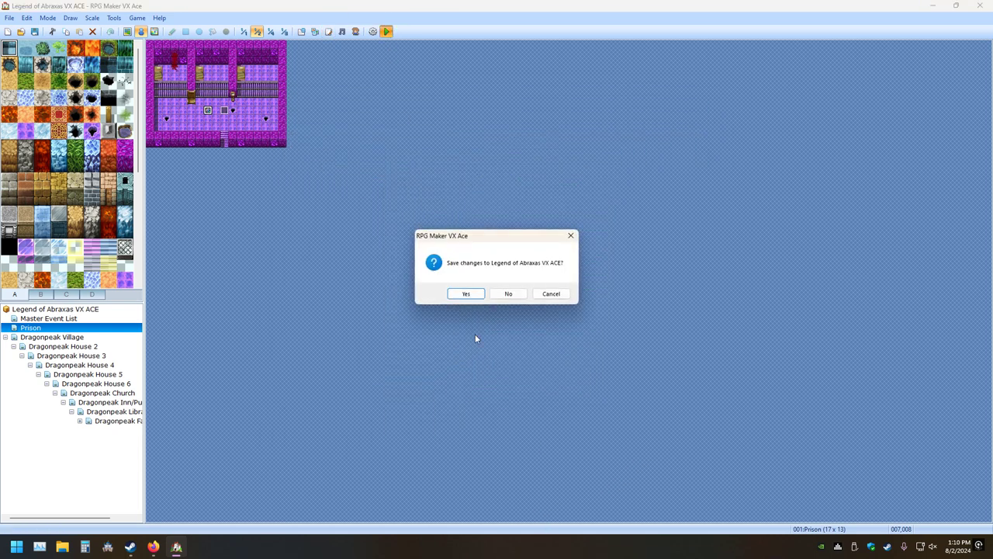
pyautogui.click(465, 294)
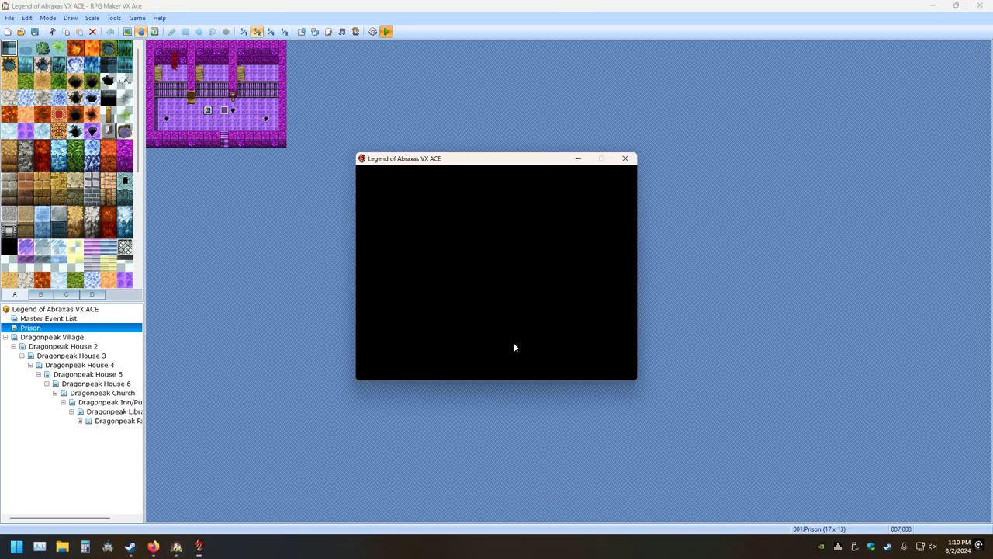
pyautogui.press('Return')
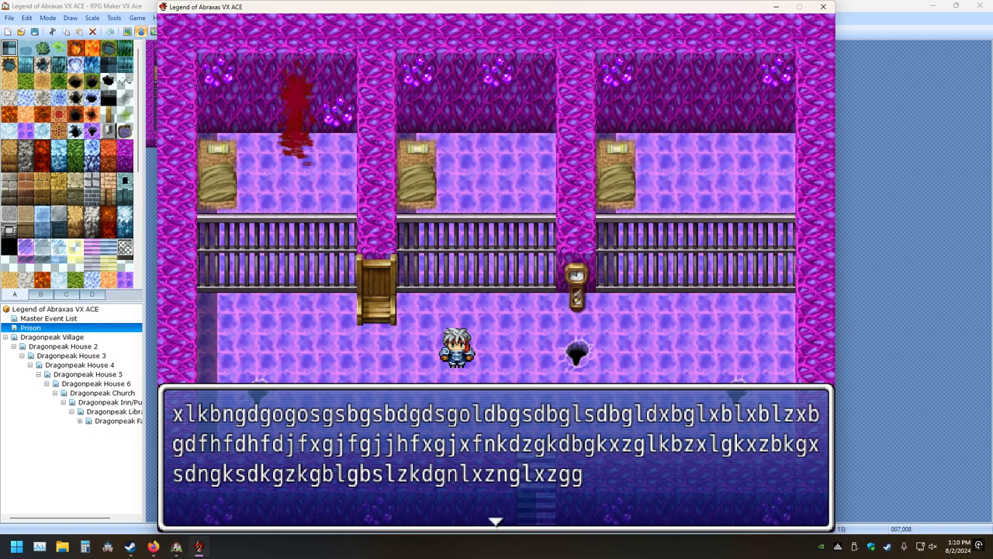
pyautogui.press('Return')
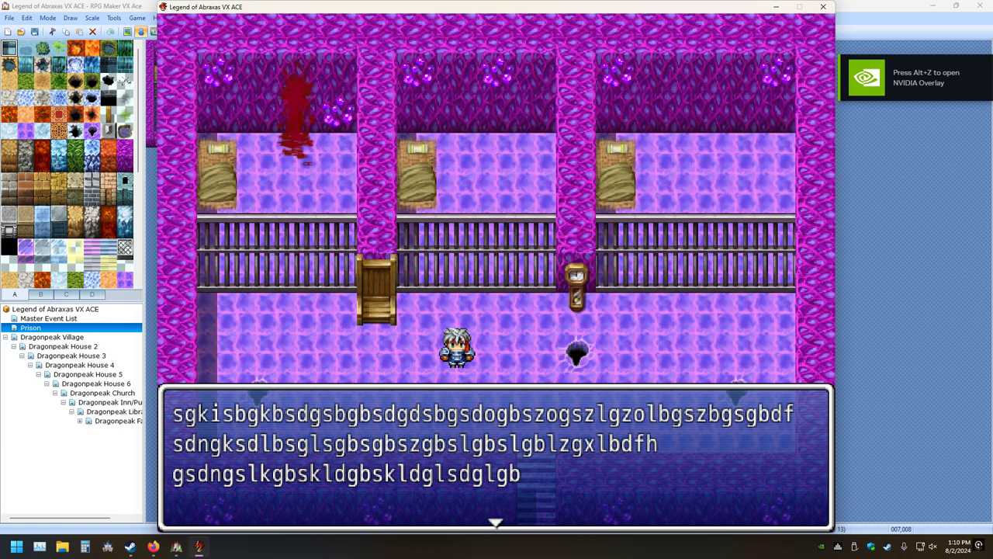
pyautogui.press('Return')
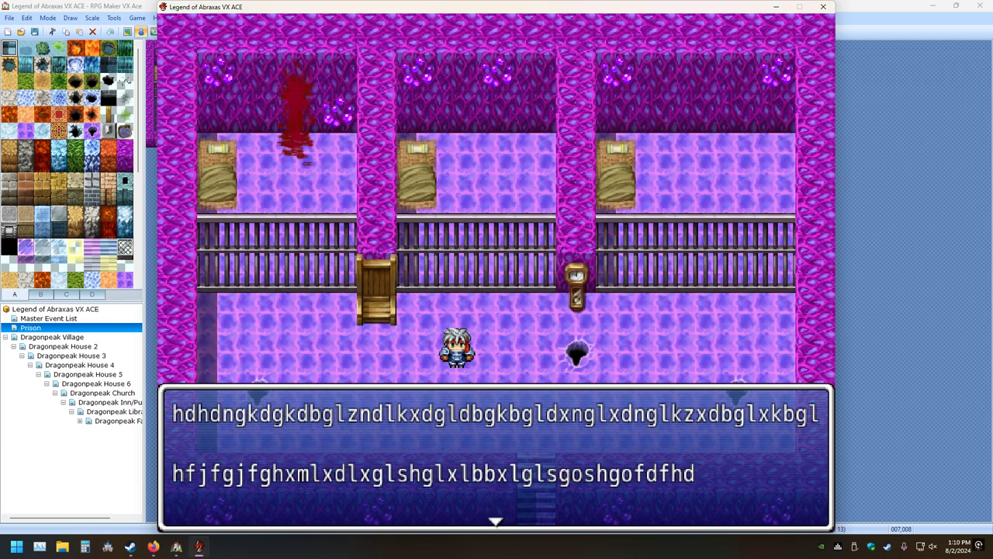
pyautogui.press('Return')
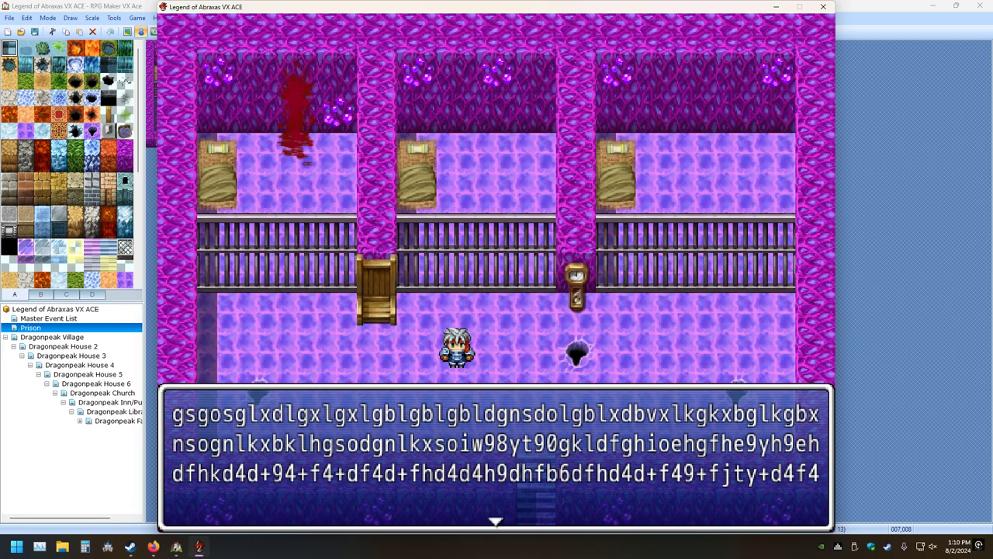
pyautogui.press('Return')
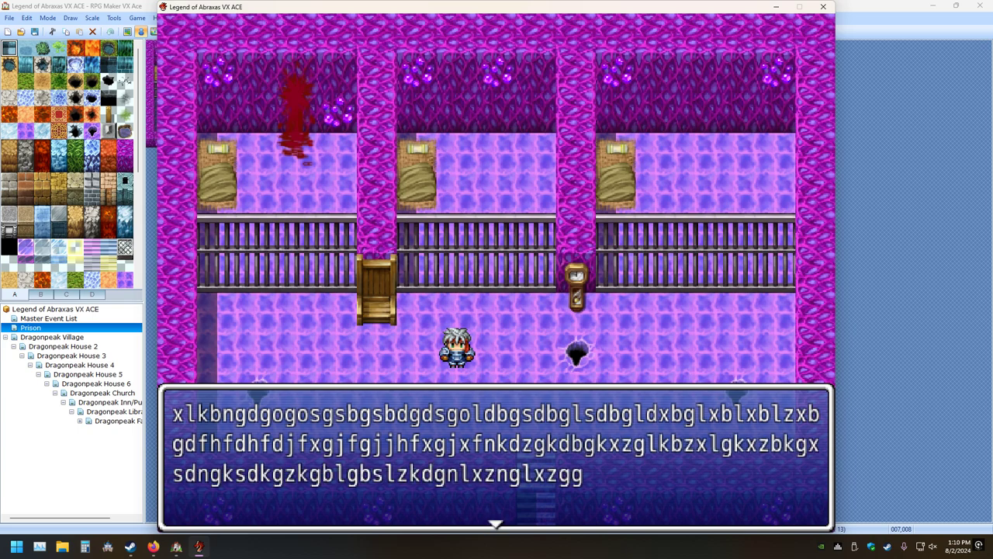
pyautogui.press('Return')
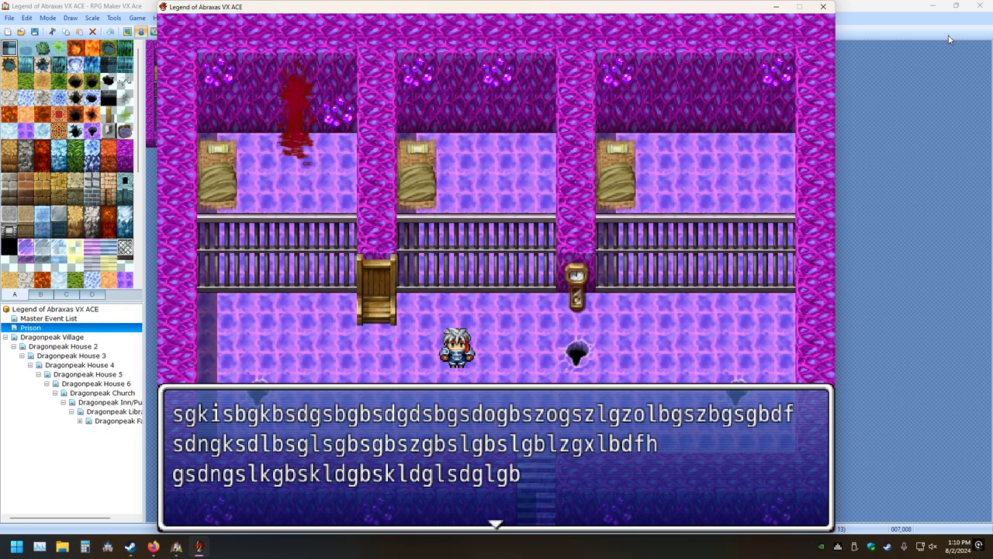
pyautogui.click(823, 6)
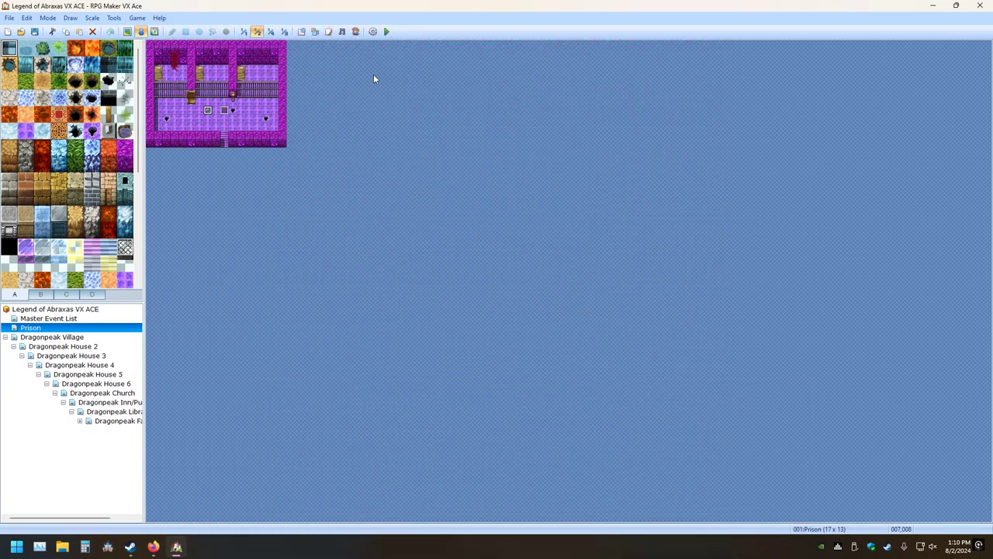
# Reopen the Window_Message script, reduce the wait duration in the input_pause method, and save the script changes
pyautogui.click(328, 32)
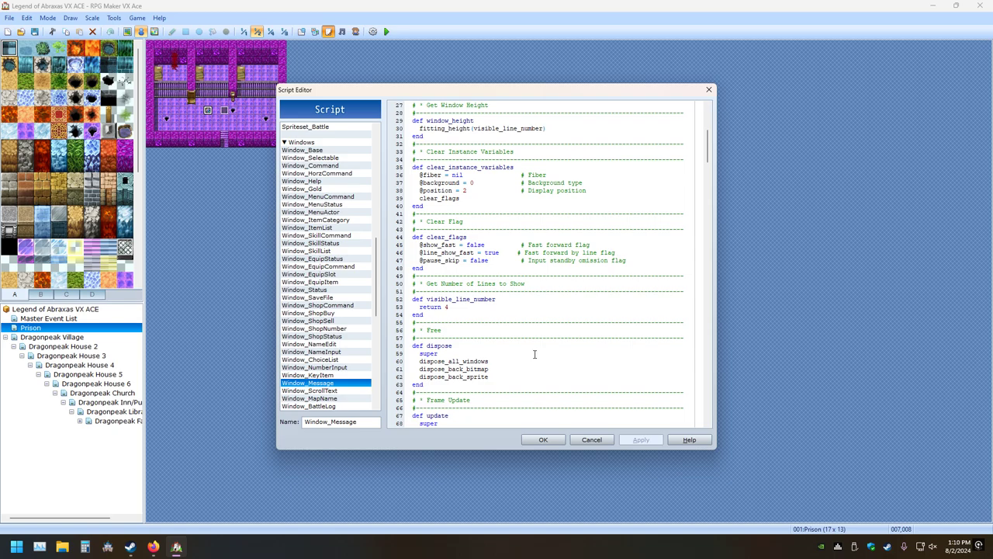
pyautogui.scroll(-15, 543, 341)
pyautogui.scroll(-20, 557, 326)
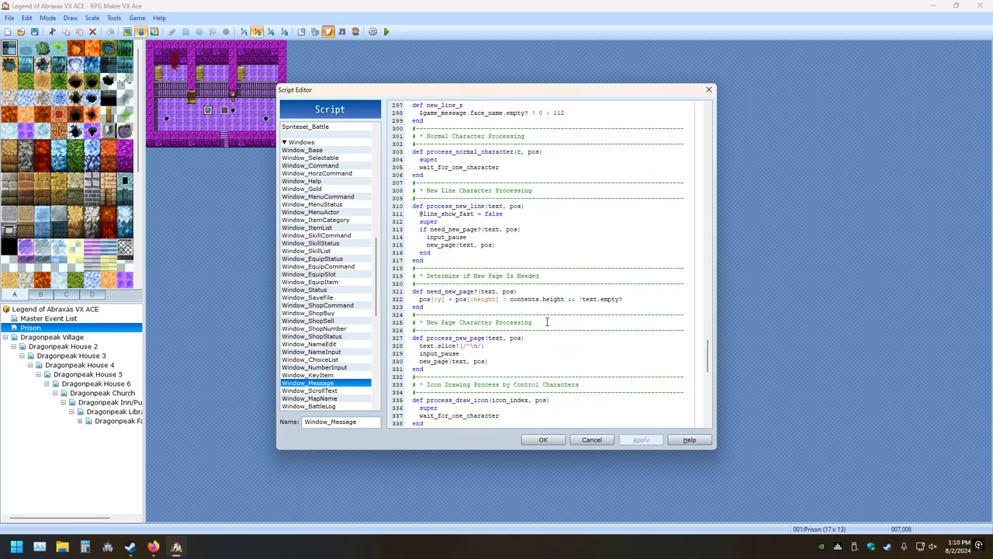
pyautogui.scroll(-10, 547, 321)
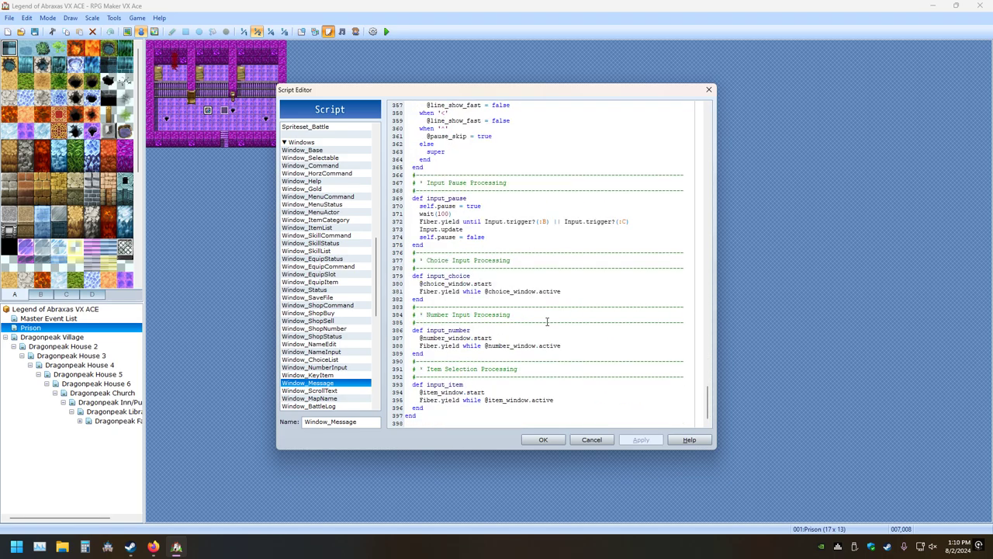
pyautogui.click(449, 215)
pyautogui.press('BackSpace')
pyautogui.press('BackSpace')
pyautogui.press('BackSpace')
pyautogui.click(543, 439)
# Save the project, playtest a new game by advancing through all the message pages as they repeat, and close the game
pyautogui.click(387, 31)
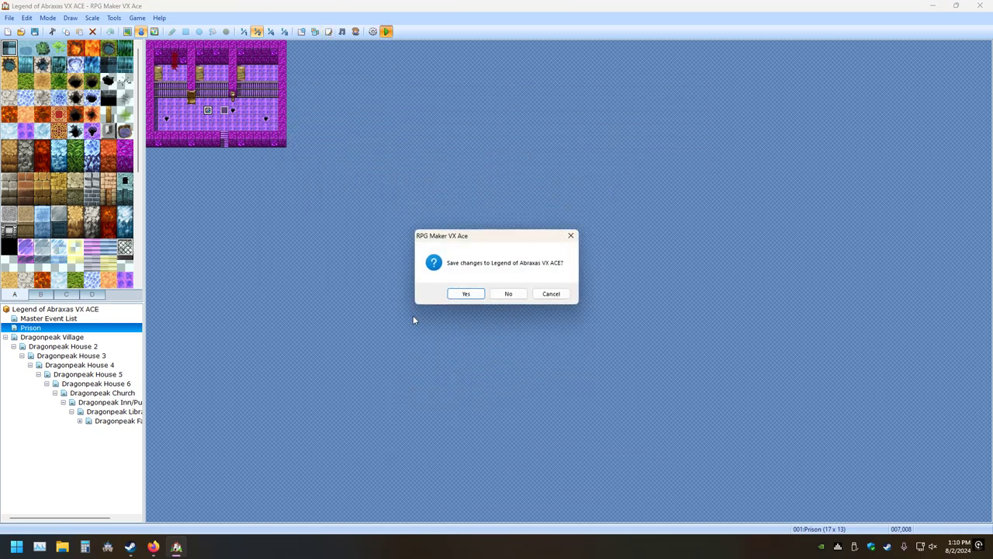
pyautogui.click(464, 293)
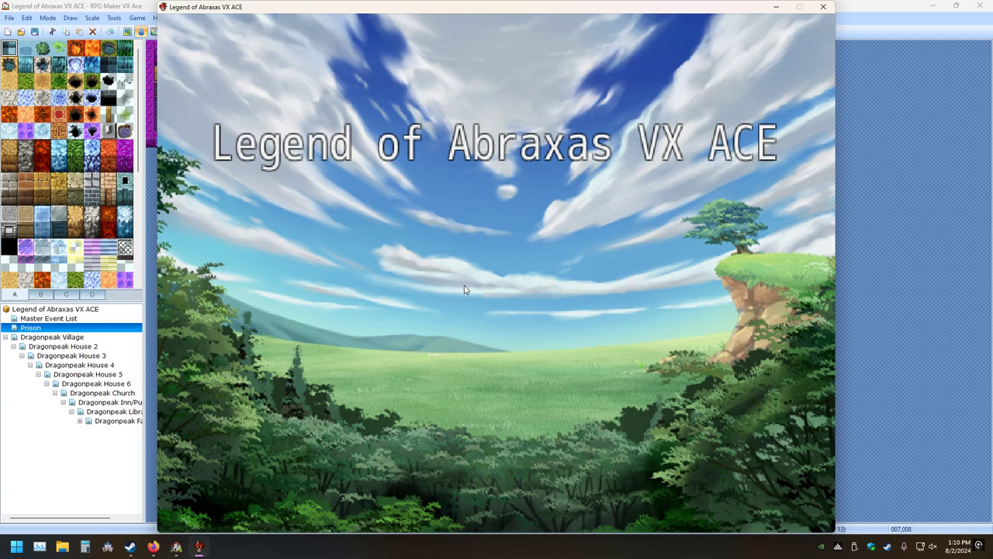
pyautogui.press('Return')
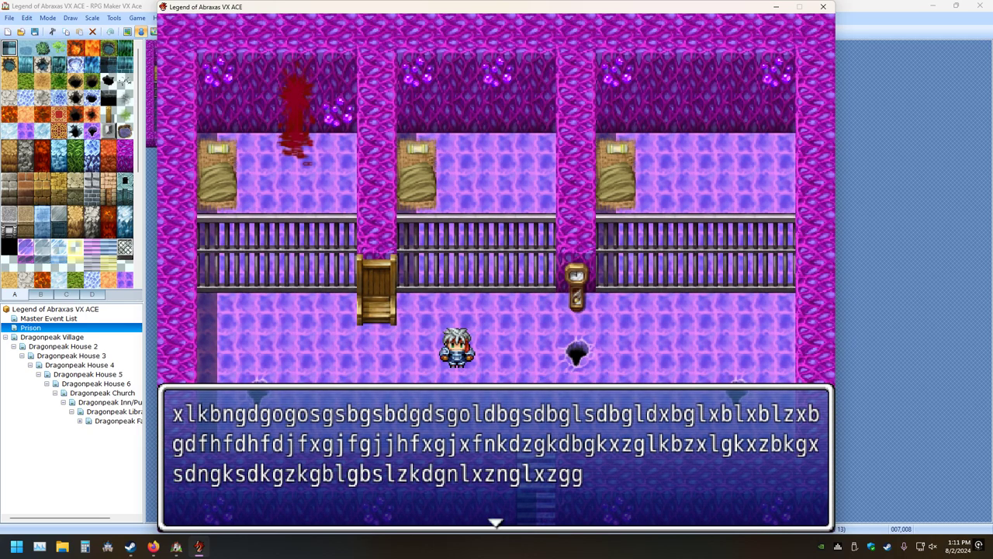
pyautogui.press('Return')
pyautogui.press('Return')
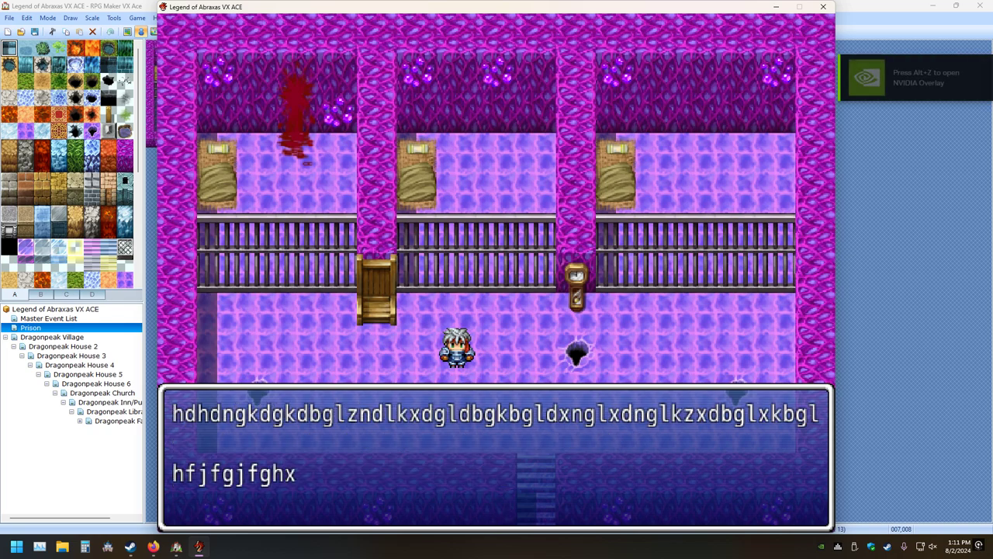
pyautogui.press('Return')
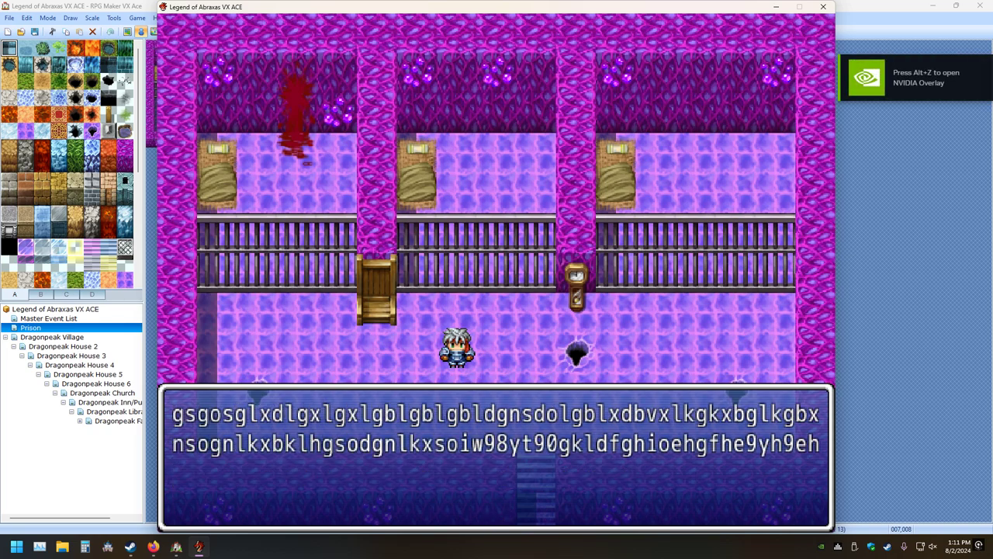
pyautogui.press('Return')
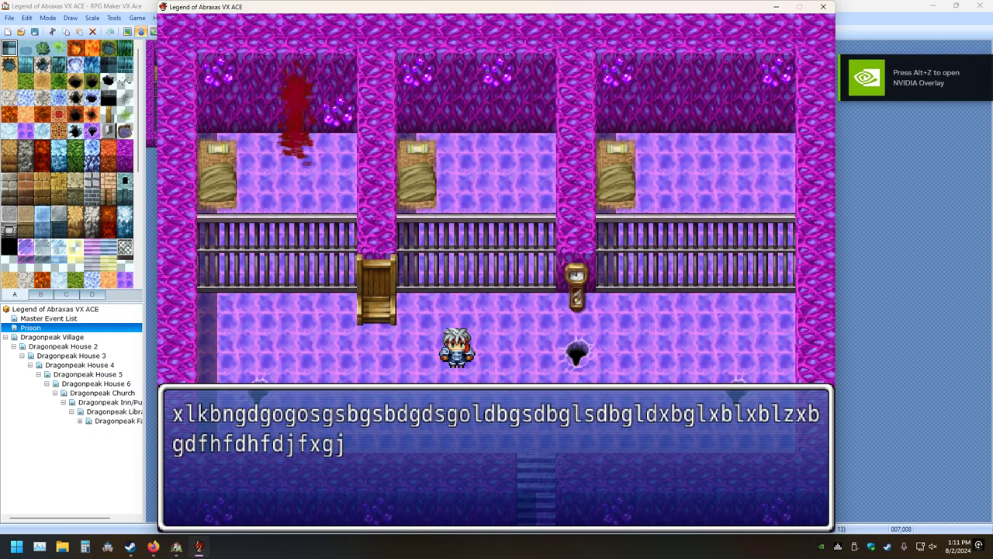
pyautogui.press('Return')
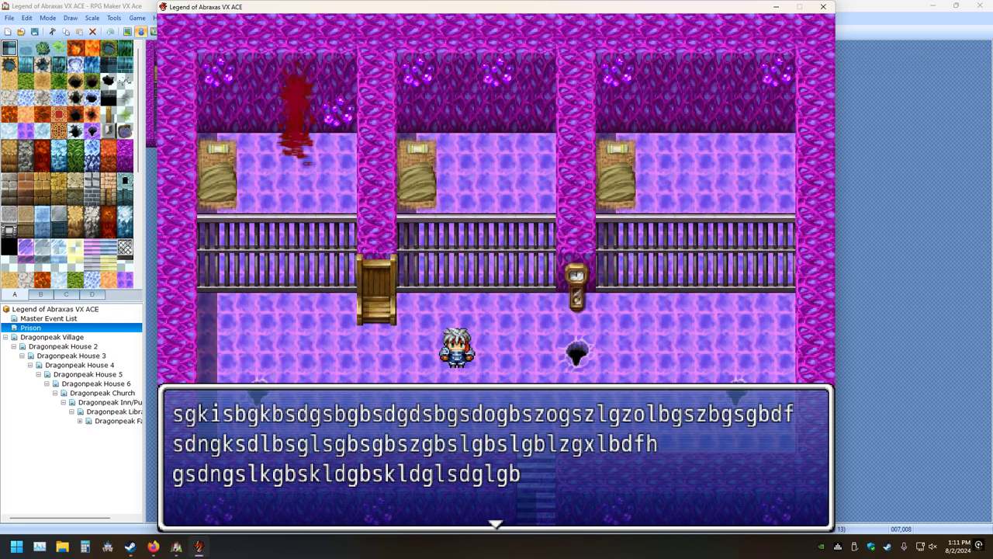
pyautogui.press('Return')
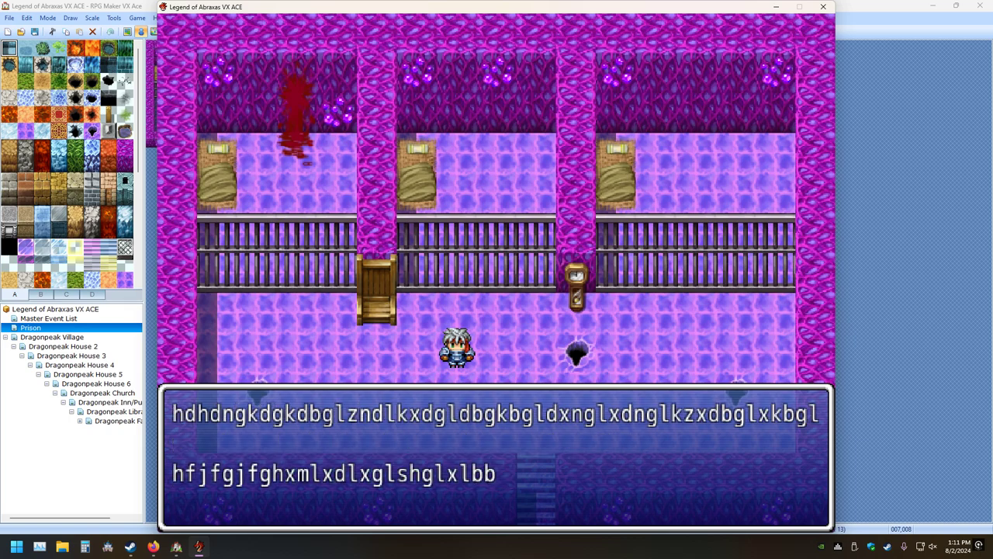
pyautogui.press('Return')
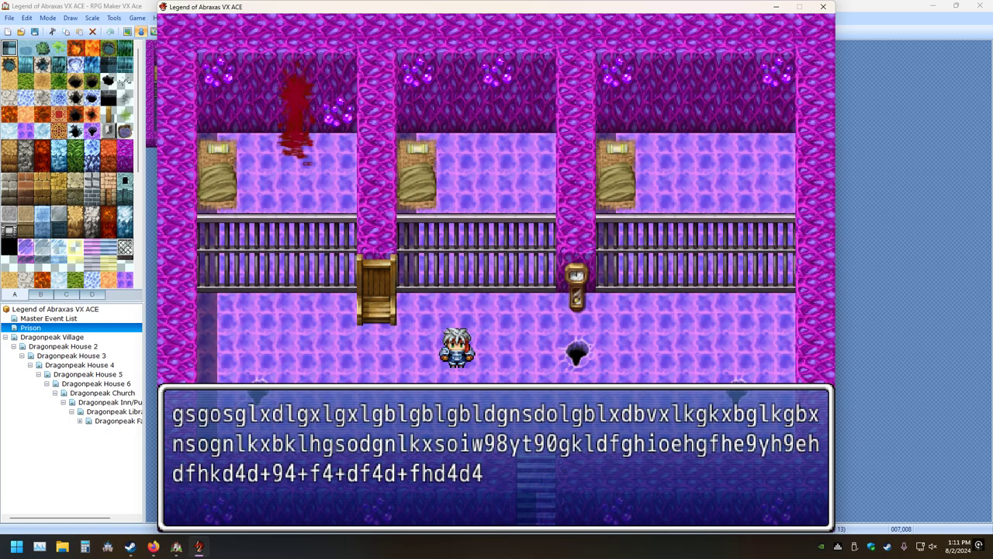
pyautogui.press('Return')
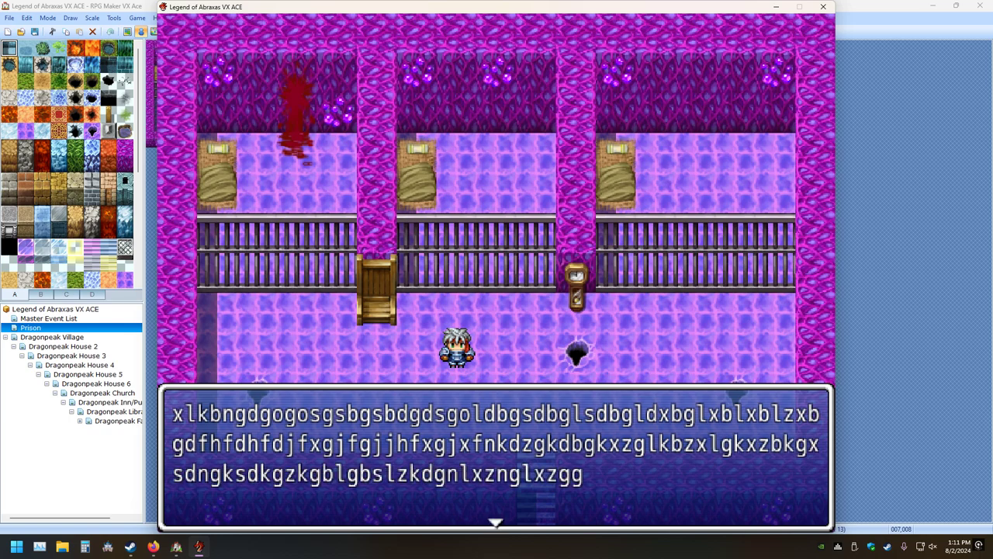
pyautogui.press('Return')
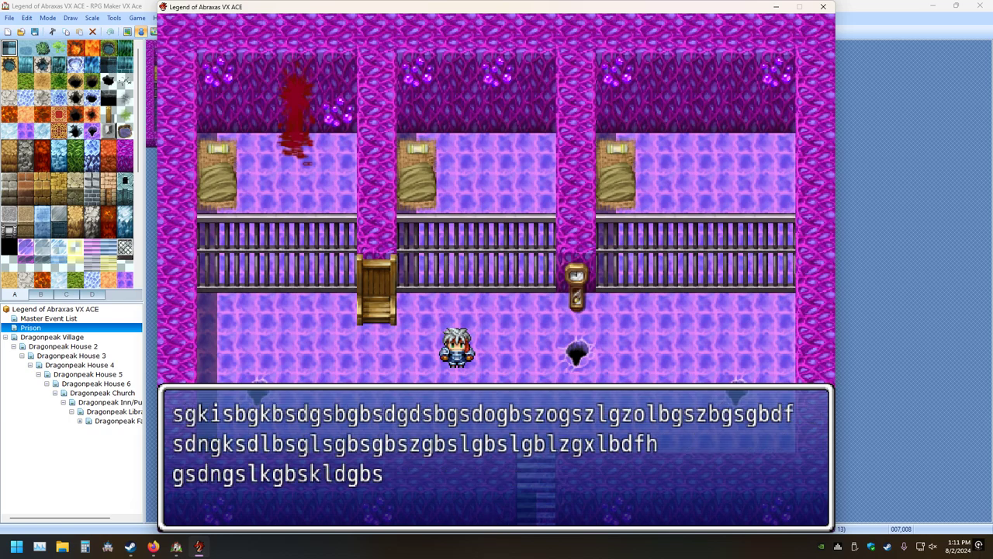
pyautogui.click(823, 7)
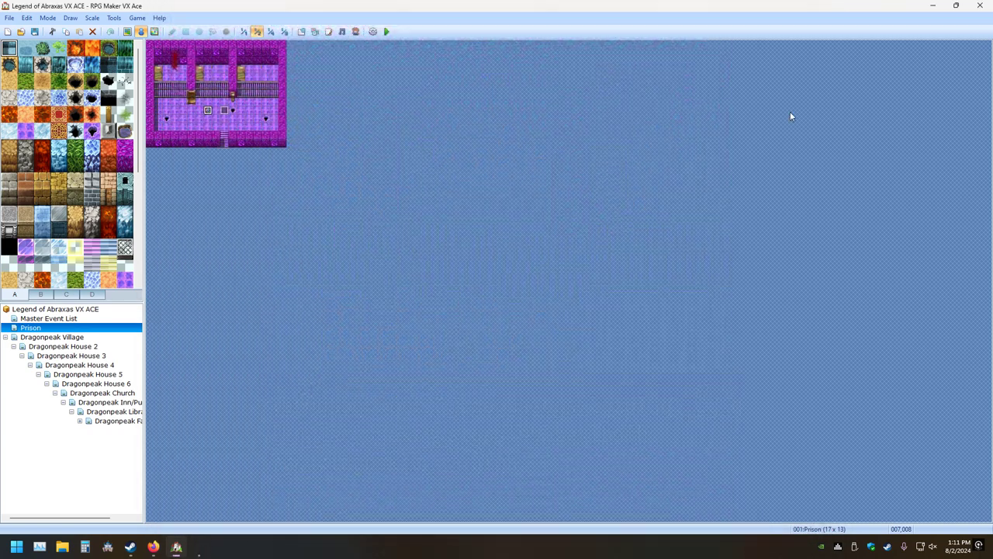
# Reopen the Window_Message script, set the wait in the input_pause method to 50, and save the script changes
pyautogui.click(329, 32)
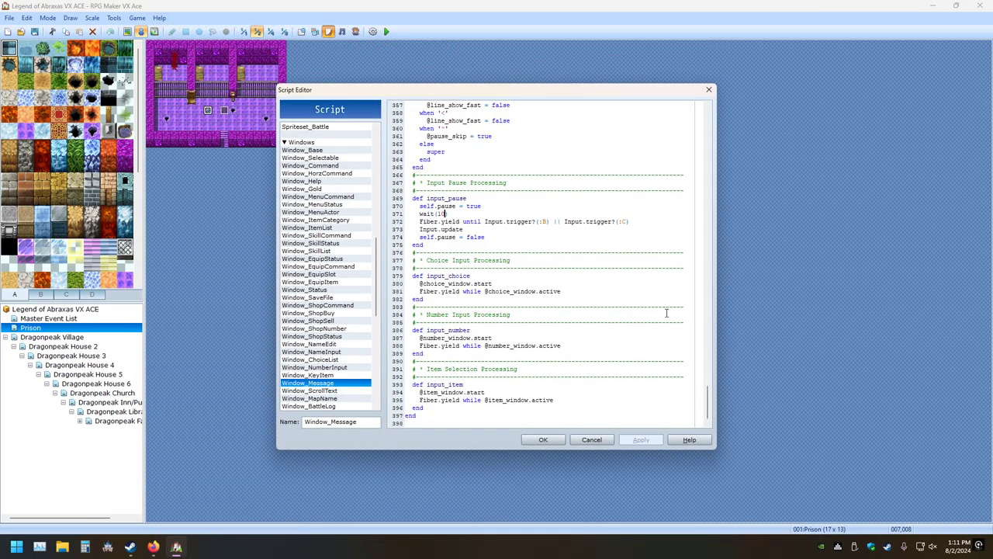
pyautogui.press('BackSpace')
pyautogui.press('BackSpace')
pyautogui.click(542, 440)
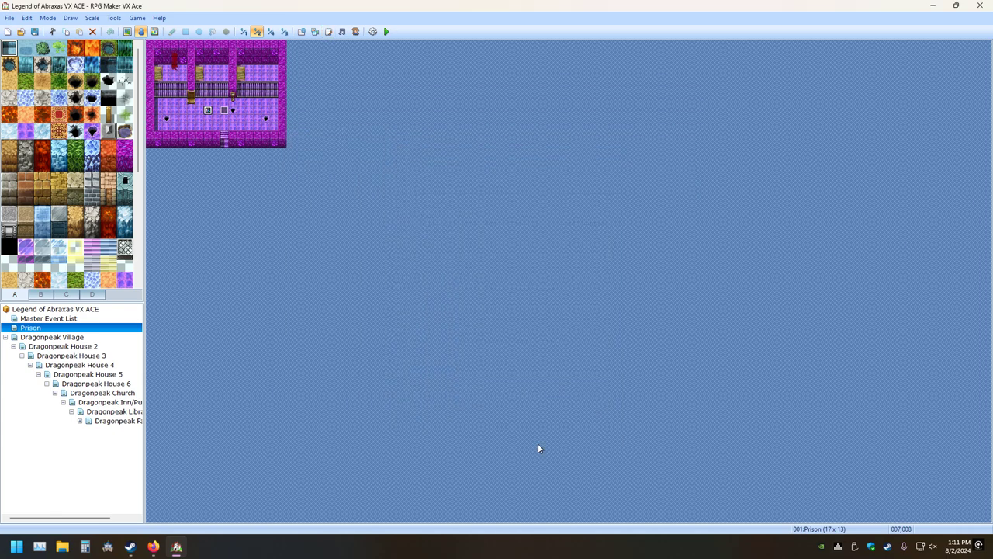
# Save the project, playtest the message pages with the wait of 50 in a new game, and close the game
pyautogui.click(385, 32)
pyautogui.click(460, 293)
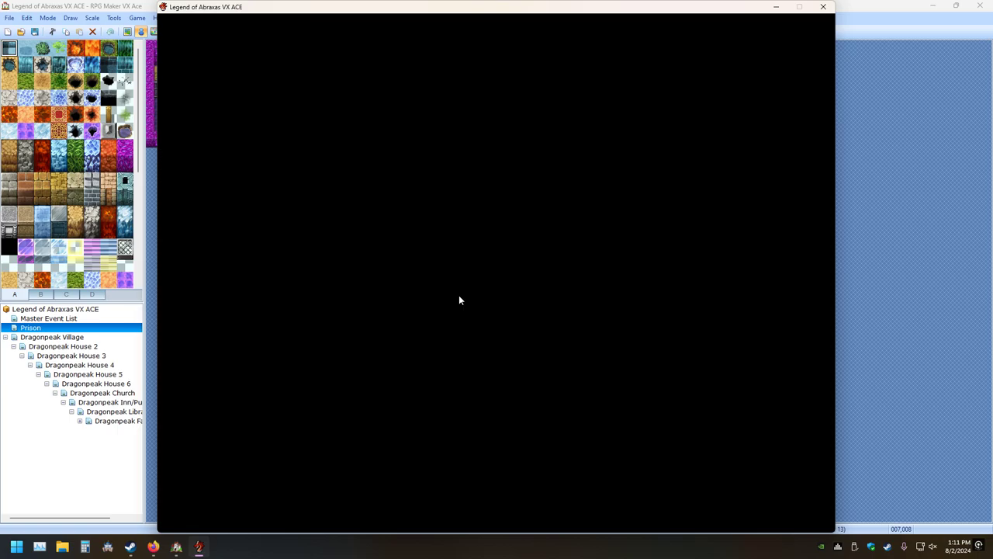
pyautogui.press('Return')
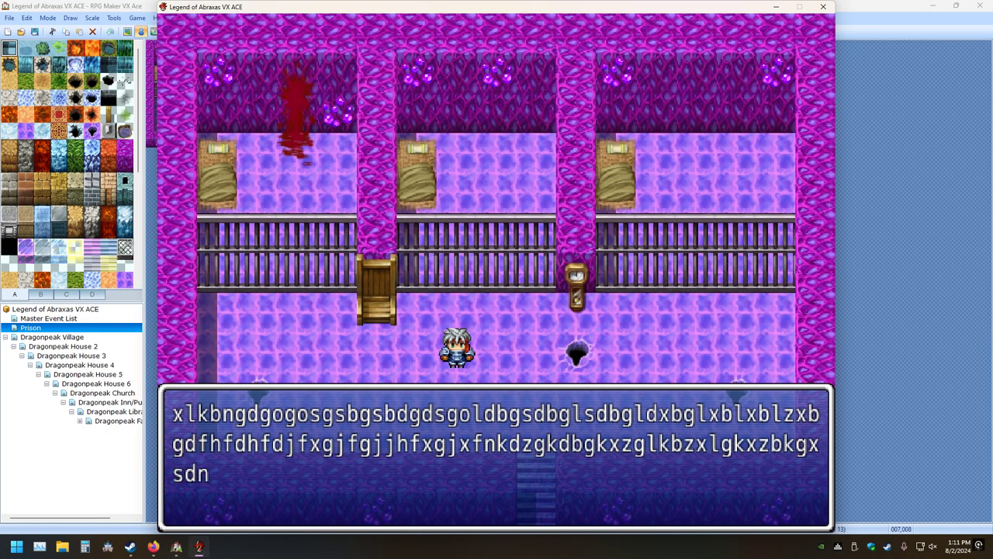
pyautogui.press('Return')
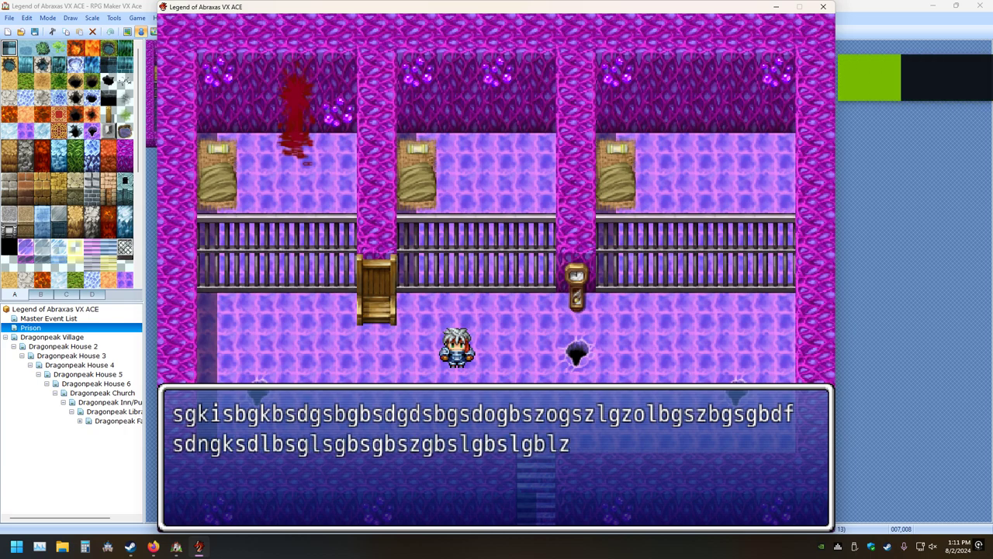
pyautogui.press('Return')
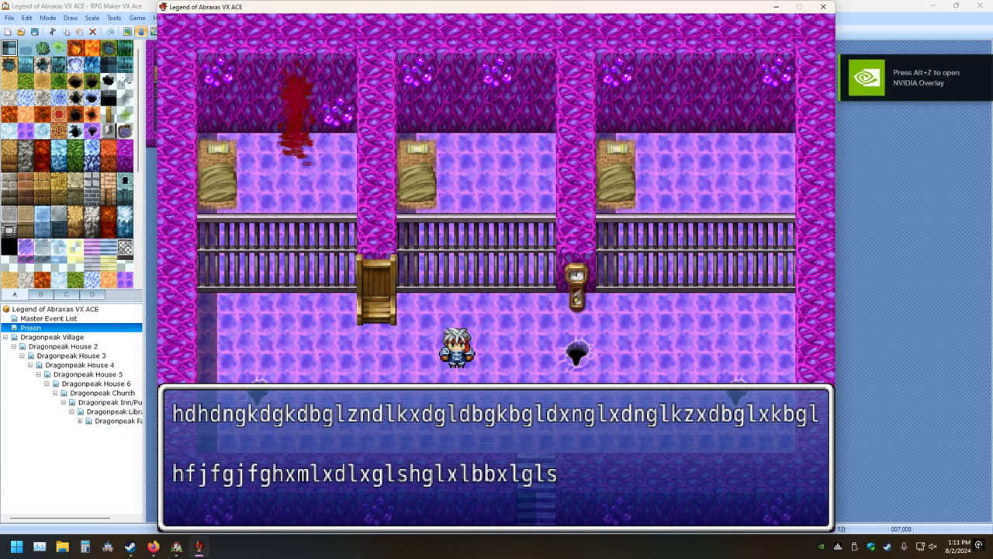
pyautogui.press('Return')
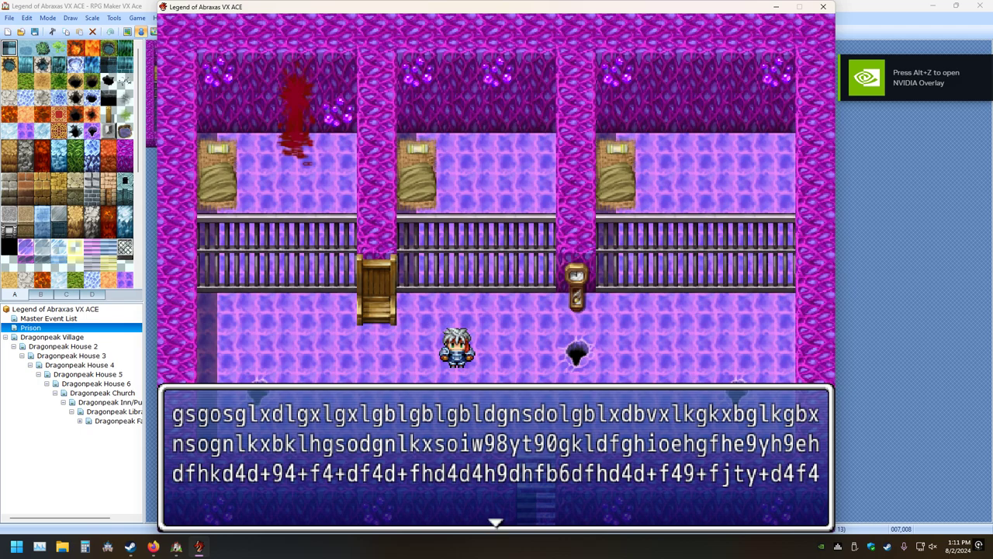
pyautogui.press('Return')
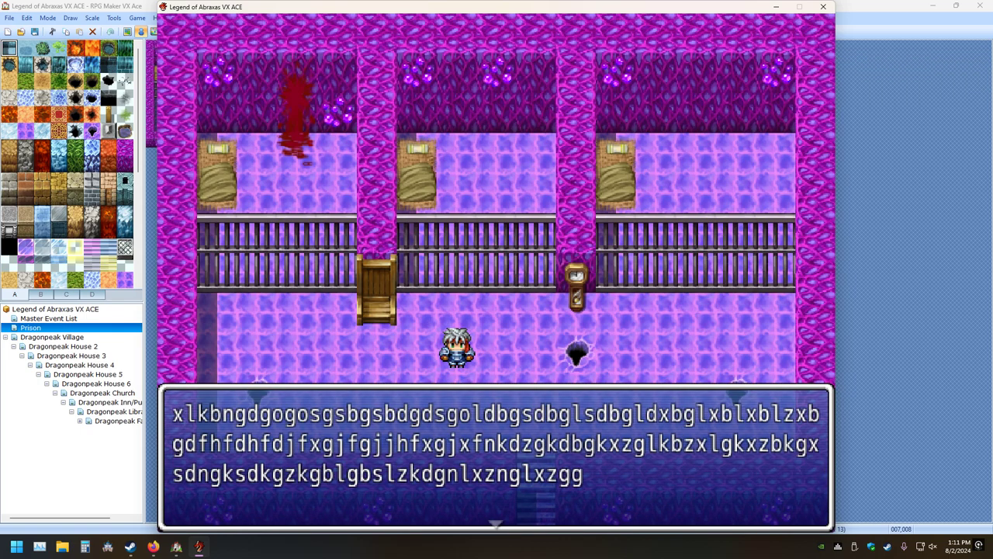
pyautogui.click(823, 6)
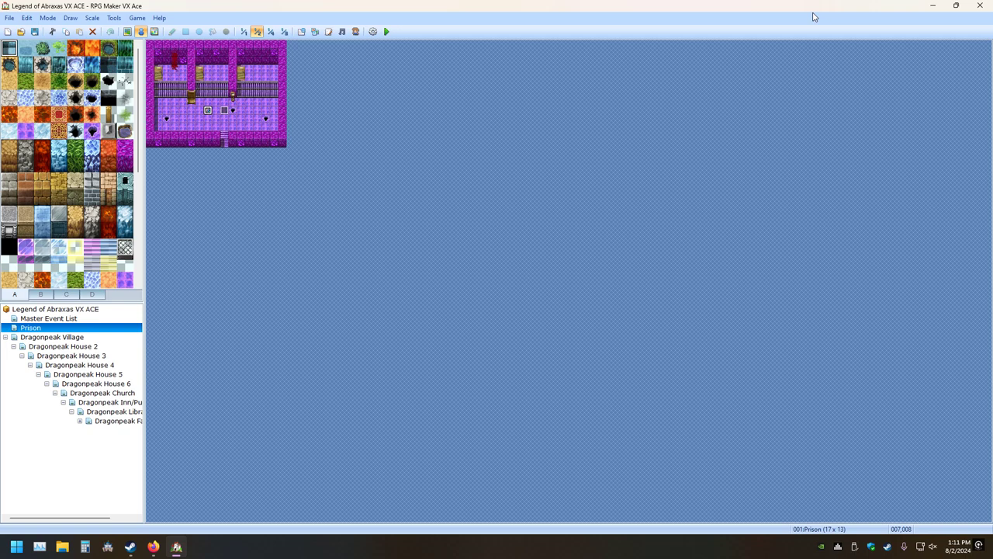
# Reopen the Window_Message script, set the wait in the input_pause method to 75, and save the script changes
pyautogui.click(328, 32)
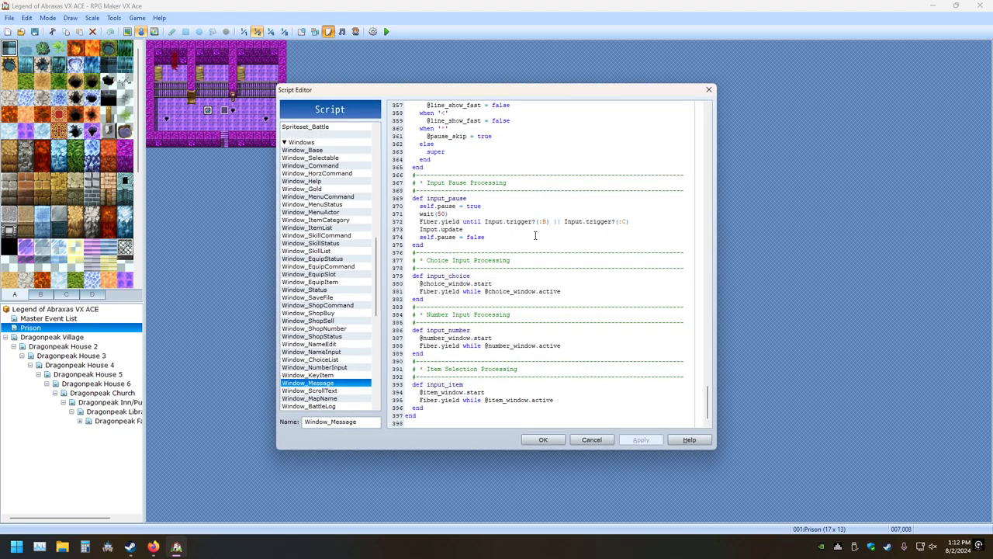
pyautogui.press('BackSpace')
pyautogui.press('BackSpace')
pyautogui.click(580, 437)
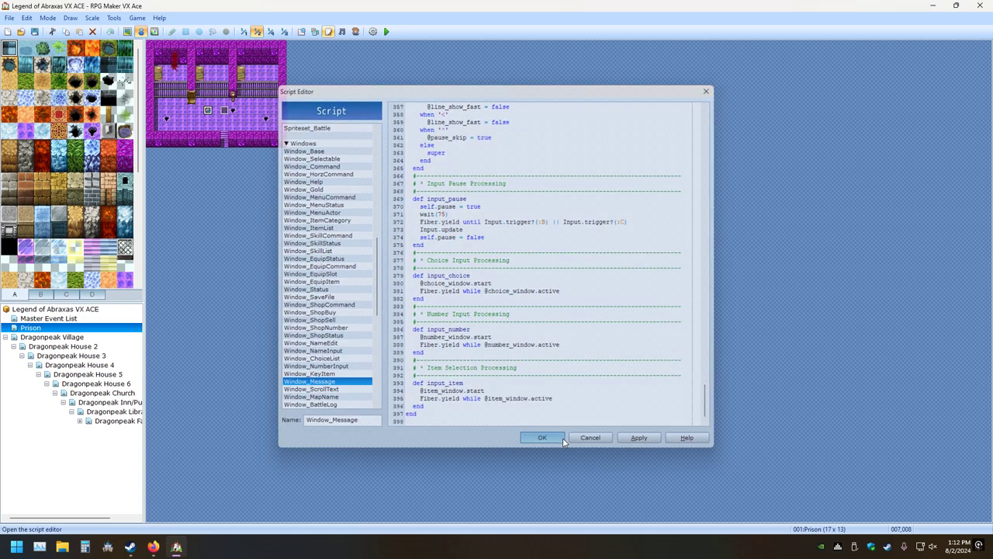
# Save the project, playtest the message pages with the wait of 75 in a new game, and close the game
pyautogui.click(386, 31)
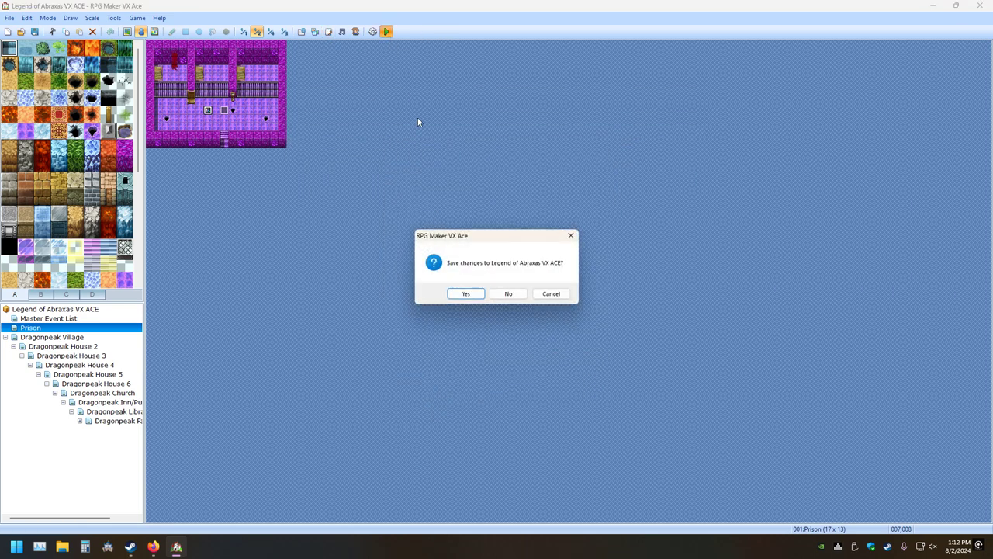
pyautogui.click(466, 293)
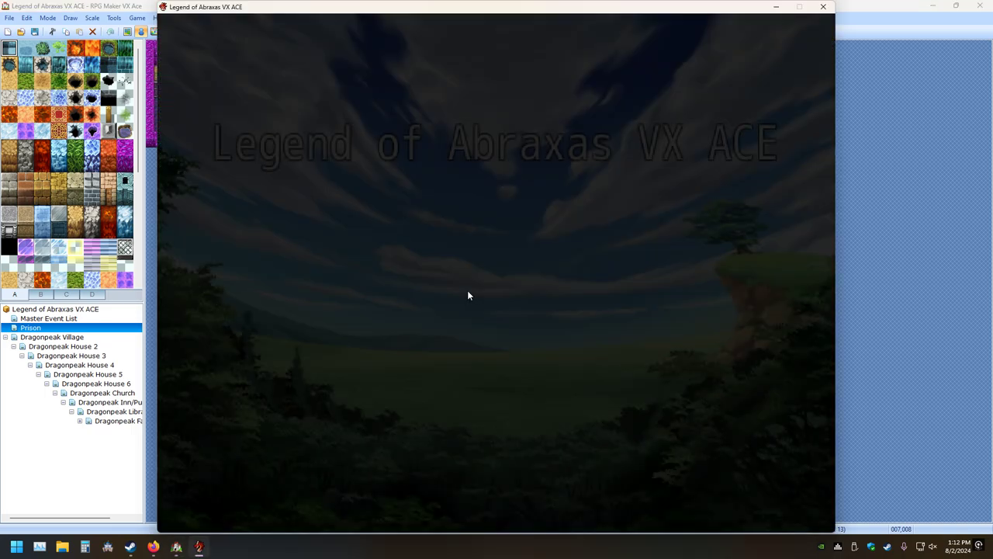
pyautogui.press('Return')
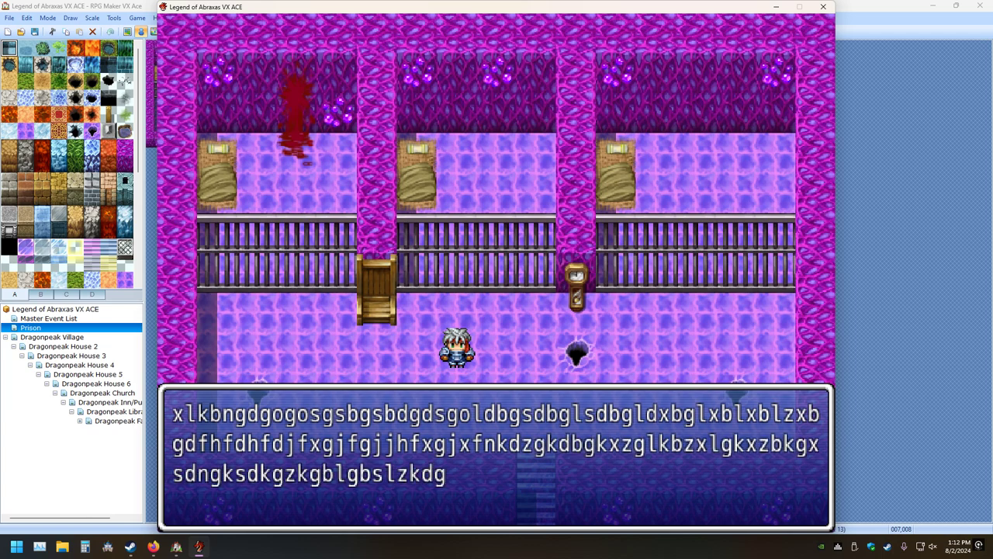
pyautogui.press('Return')
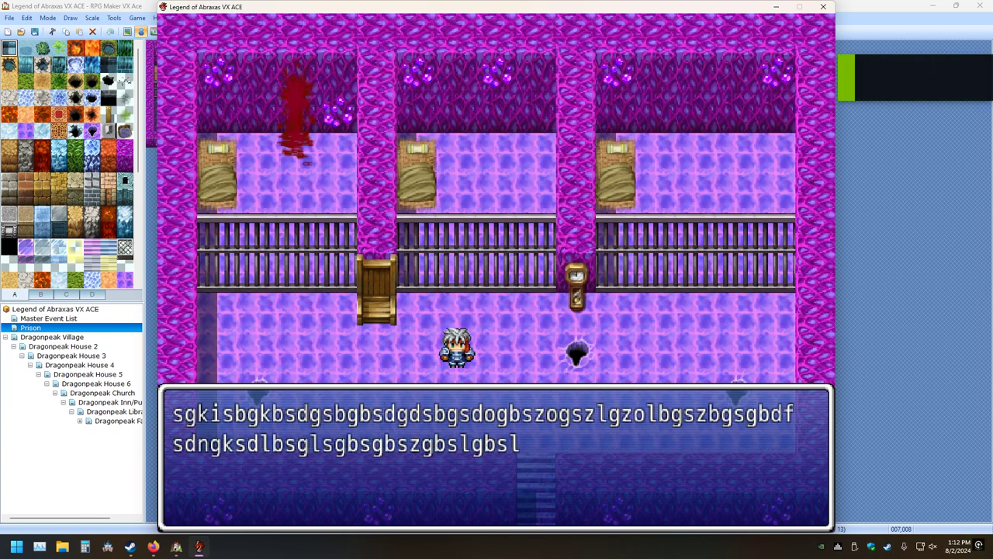
pyautogui.press('Return')
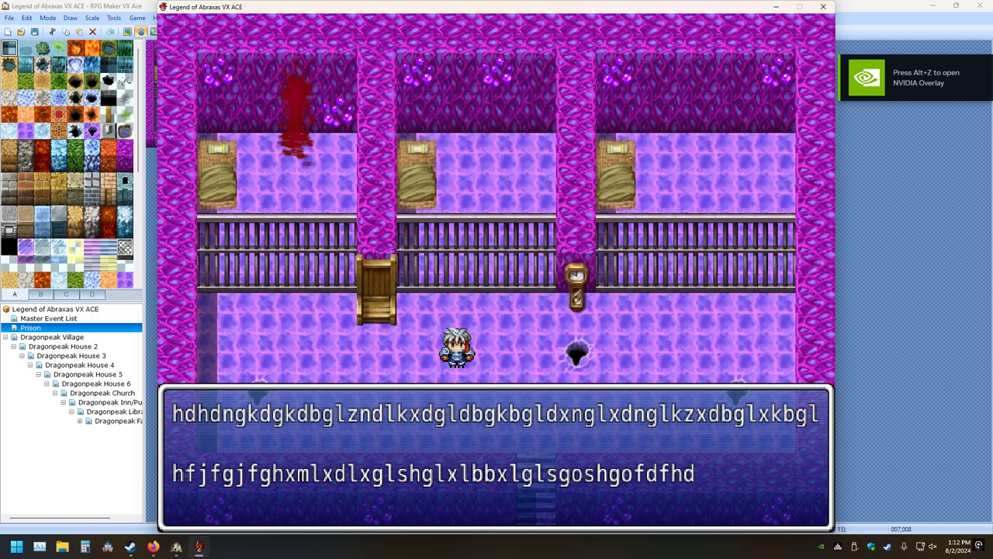
pyautogui.press('Return')
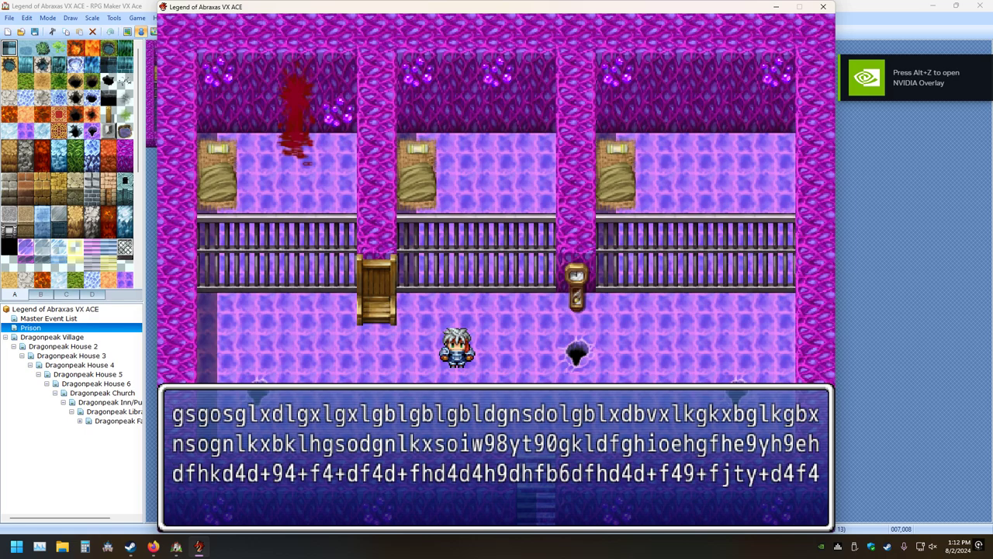
pyautogui.press('Return')
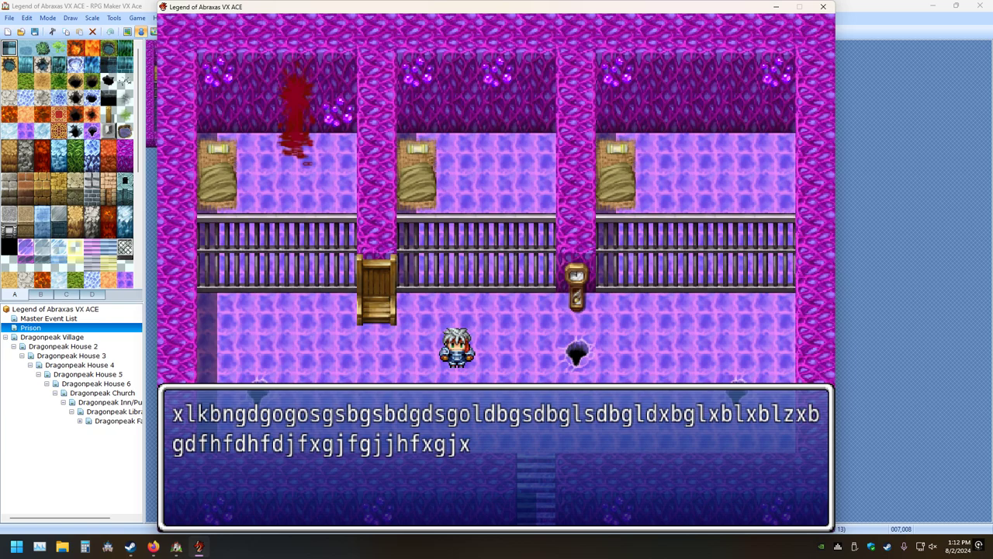
pyautogui.click(823, 7)
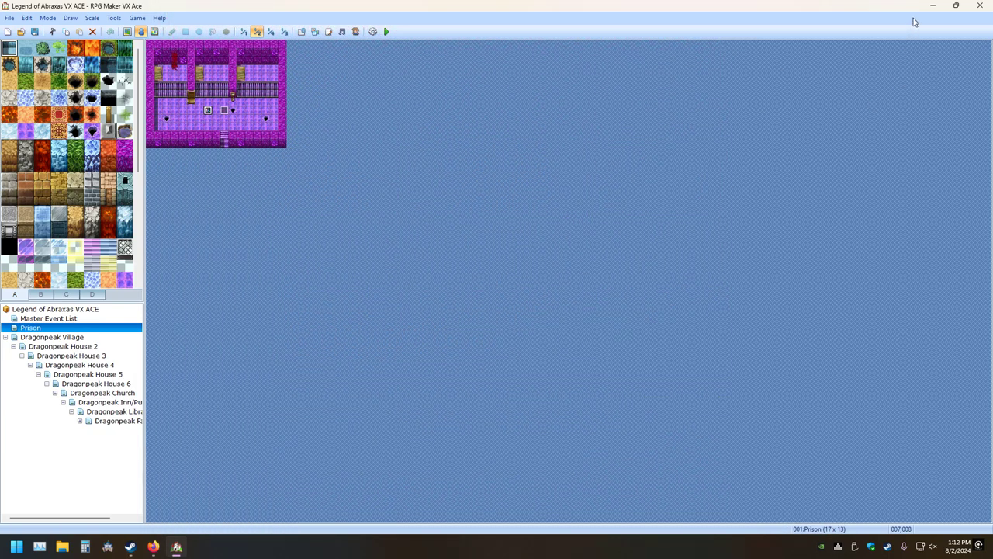
# Switch to YouTube Studio in Firefox and cancel the unfinished upload of the second RPG Maker MZ video
pyautogui.click(934, 5)
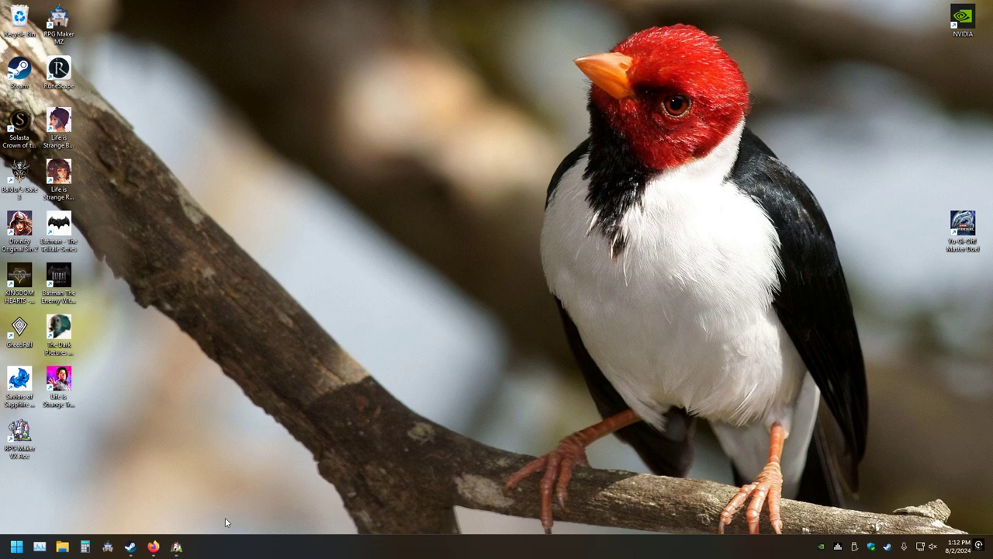
pyautogui.click(153, 546)
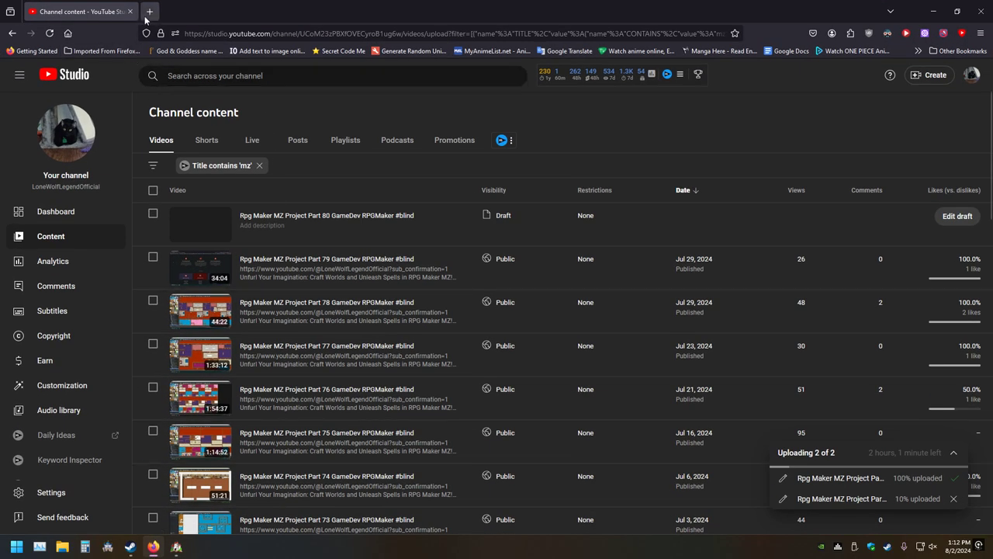
pyautogui.click(149, 11)
pyautogui.click(74, 11)
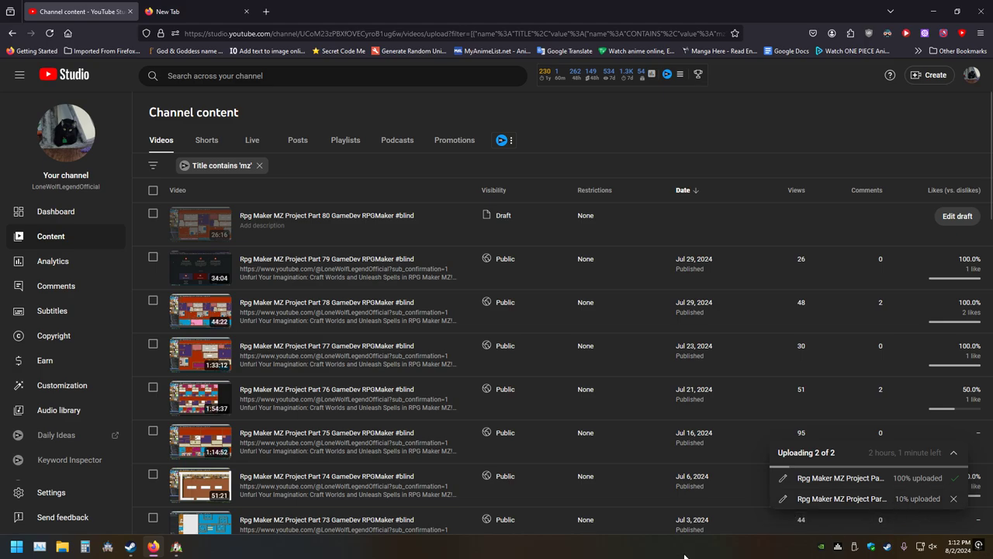
pyautogui.click(954, 498)
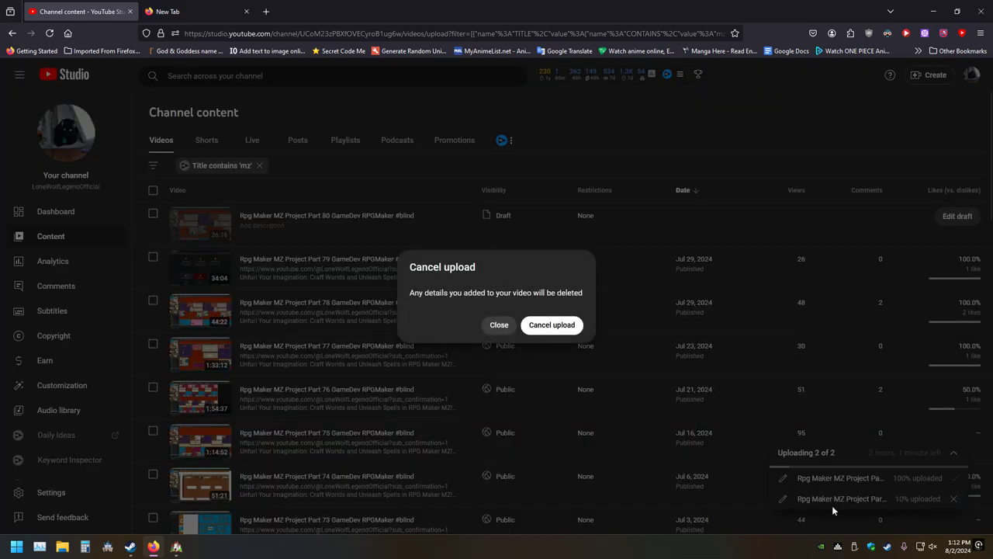
pyautogui.click(560, 328)
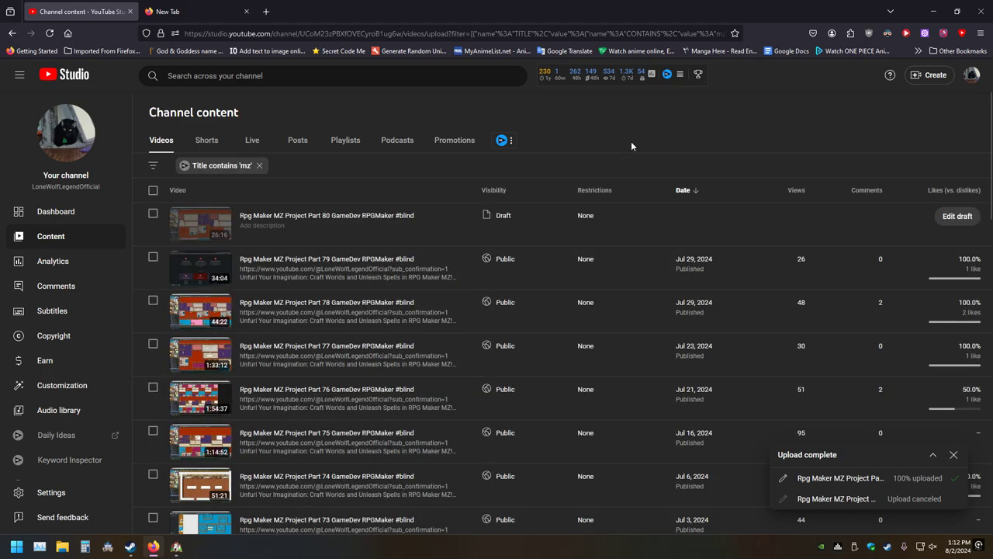
# Start uploading the file "Rpg Maker MZ Project Part 81 GameDev RPGMaker #blind" as a new video and close its details dialog
pyautogui.click(927, 75)
pyautogui.click(904, 98)
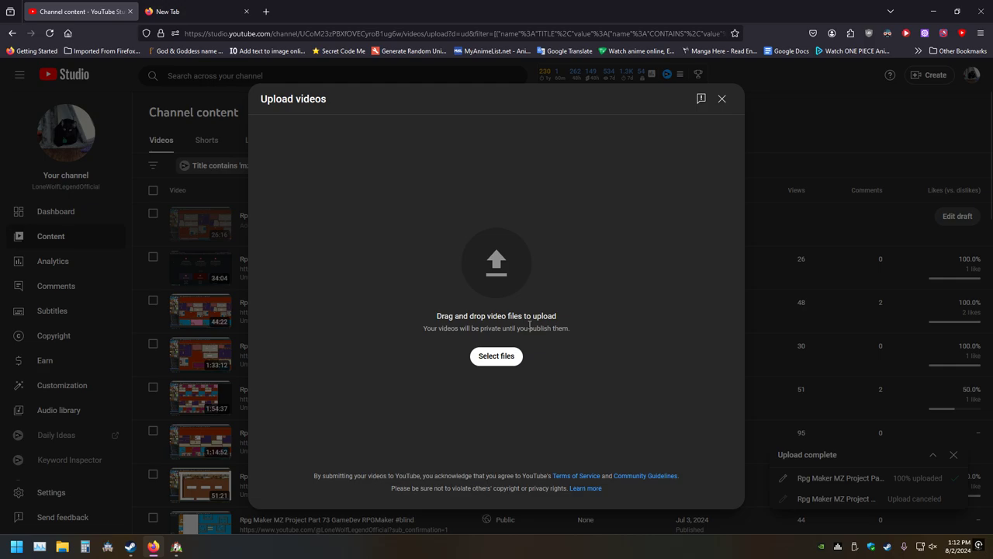
pyautogui.click(505, 355)
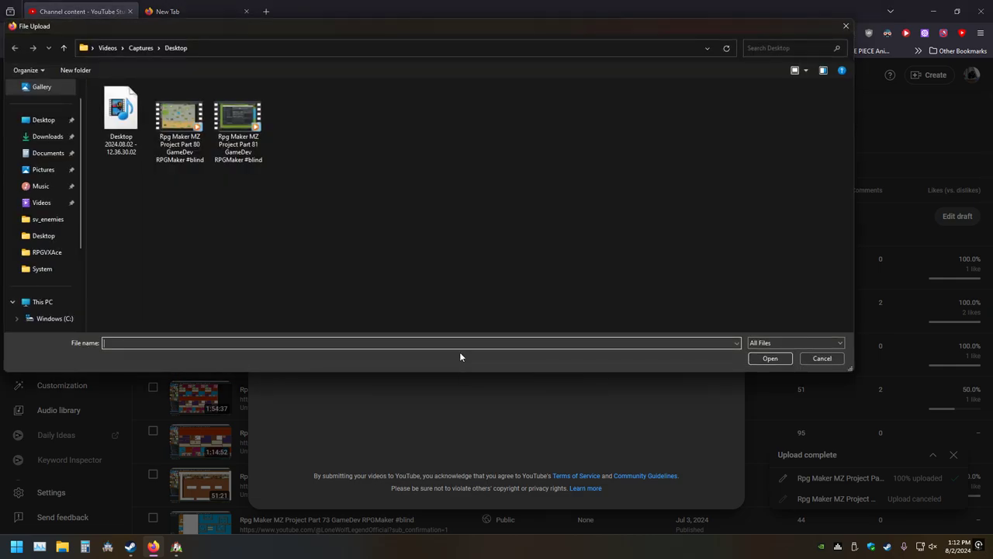
pyautogui.doubleClick(239, 157)
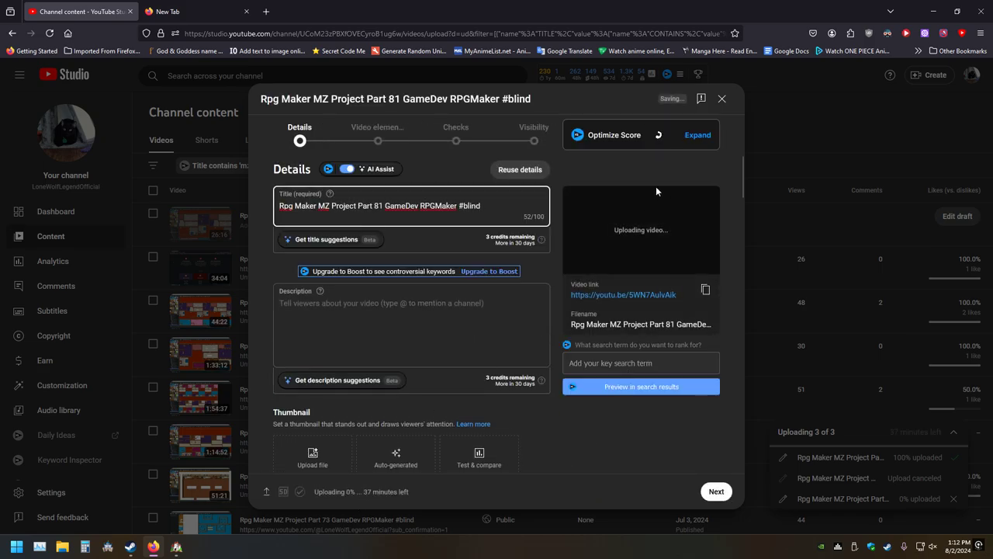
pyautogui.click(721, 99)
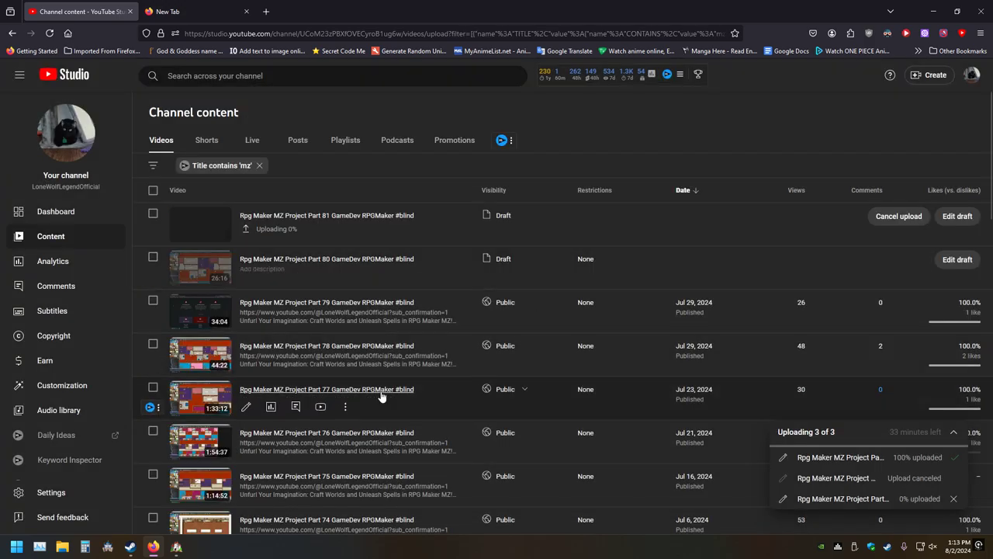
# Search the web for "notepad ++" in the new browser tab and open the official Notepad++ website
pyautogui.click(178, 6)
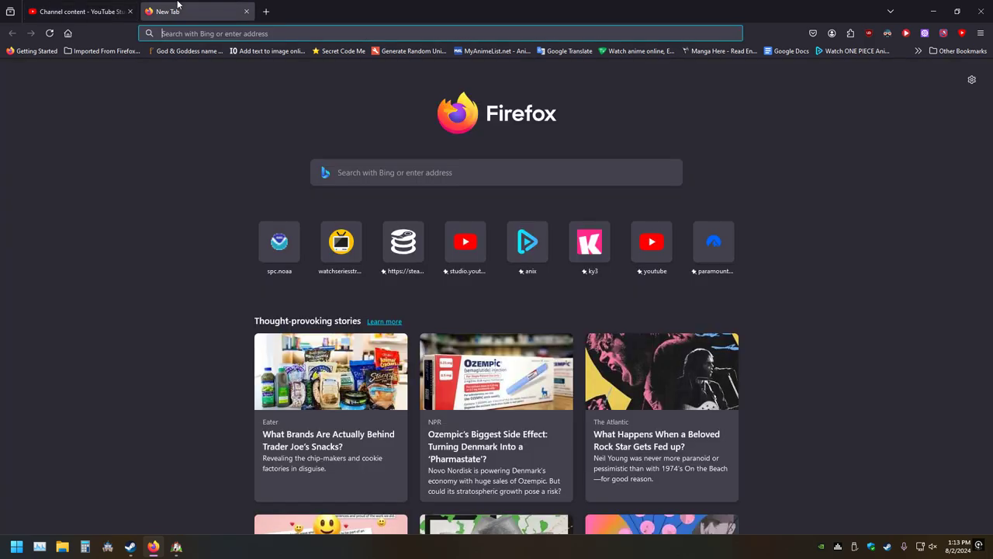
pyautogui.click(266, 11)
pyautogui.click(381, 11)
pyautogui.write('no')
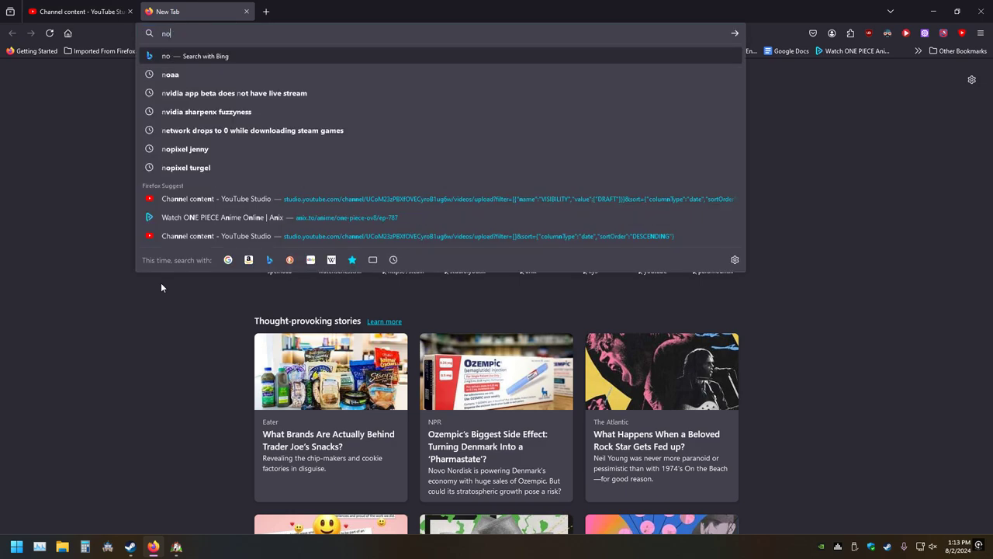
pyautogui.write('tpad')
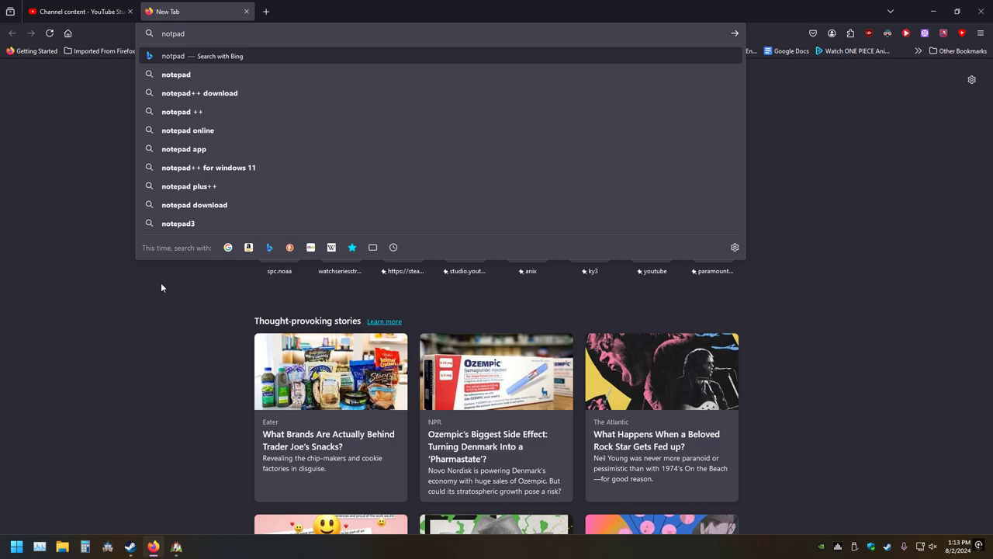
pyautogui.press('Down')
pyautogui.press('Down')
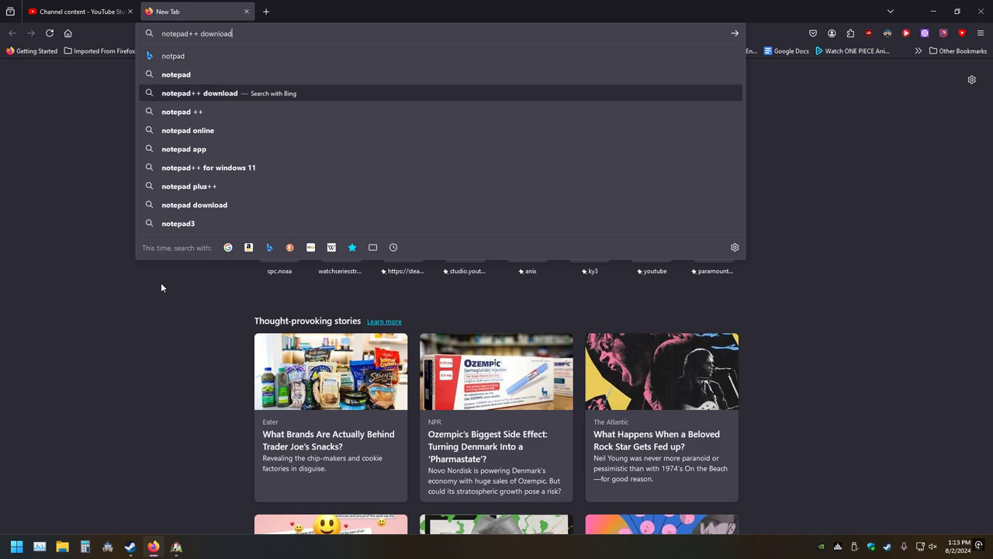
pyautogui.press('Down')
pyautogui.press('Return')
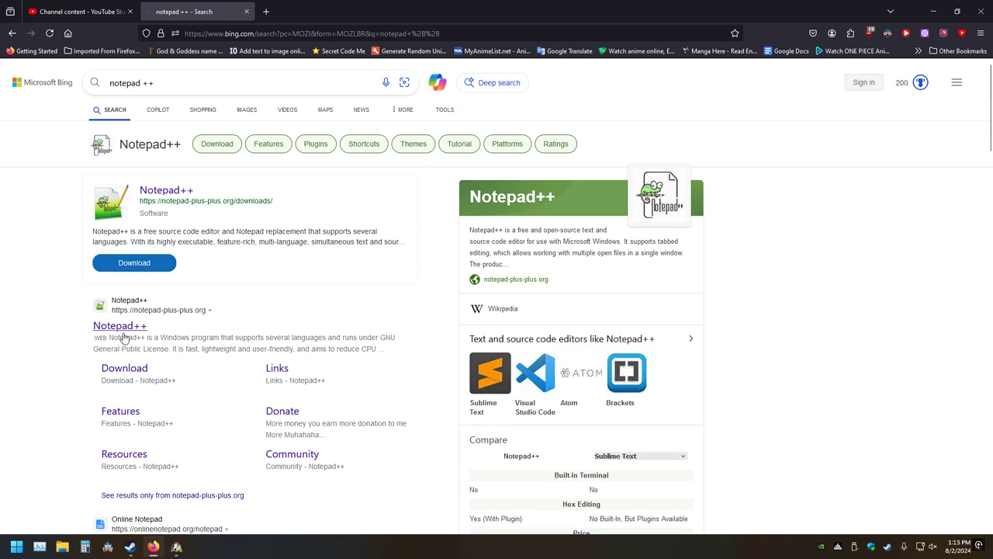
pyautogui.click(104, 326)
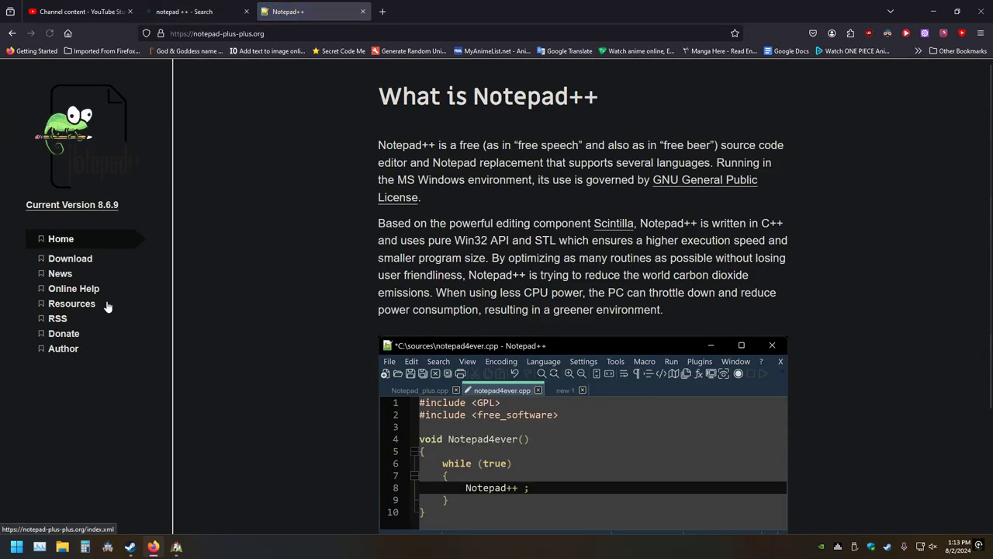
# Open the download page for Notepad++ version 8.6.9 and download the x64 installer
pyautogui.scroll(-3, 340, 260)
pyautogui.scroll(3, 334, 264)
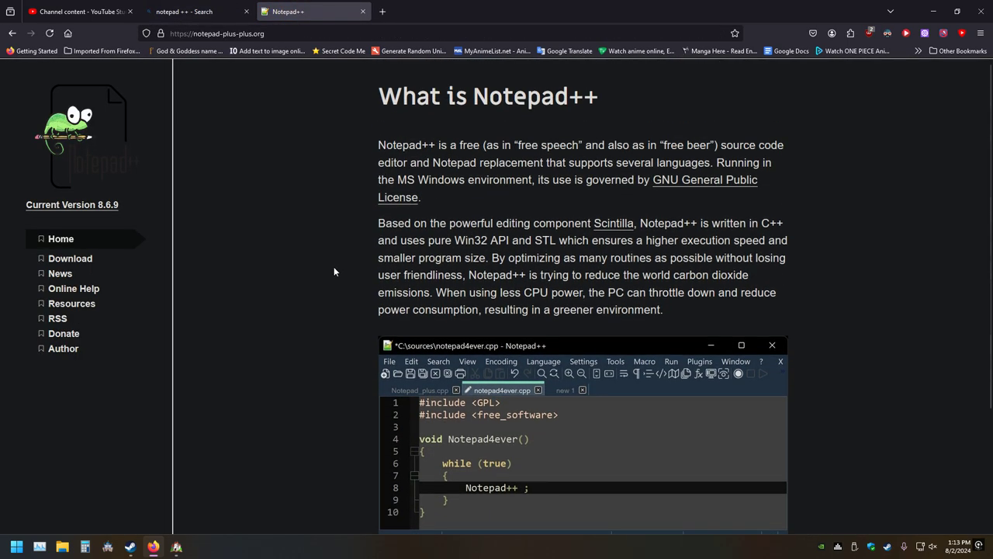
pyautogui.scroll(-2, 334, 274)
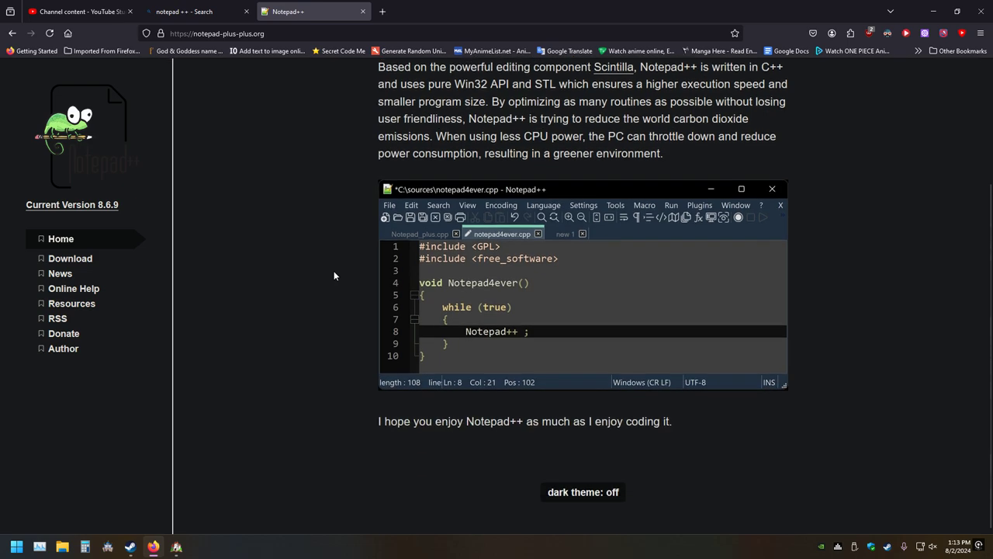
pyautogui.click(81, 258)
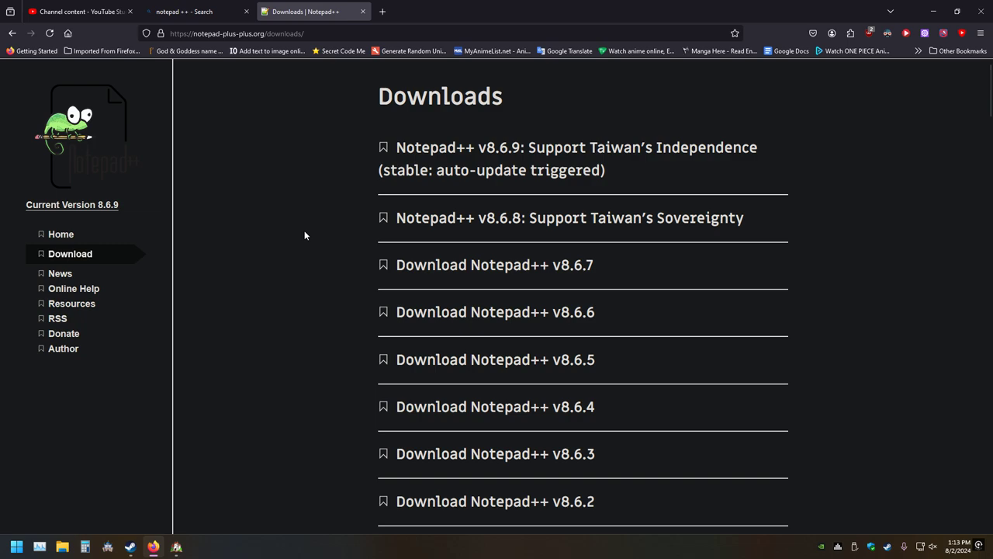
pyautogui.click(95, 205)
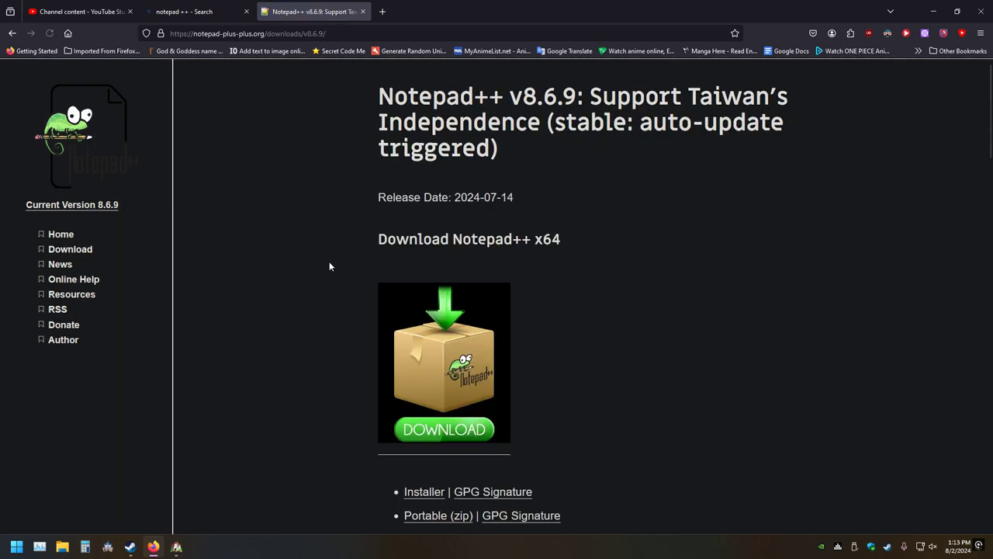
pyautogui.scroll(-5, 330, 266)
pyautogui.scroll(5, 317, 276)
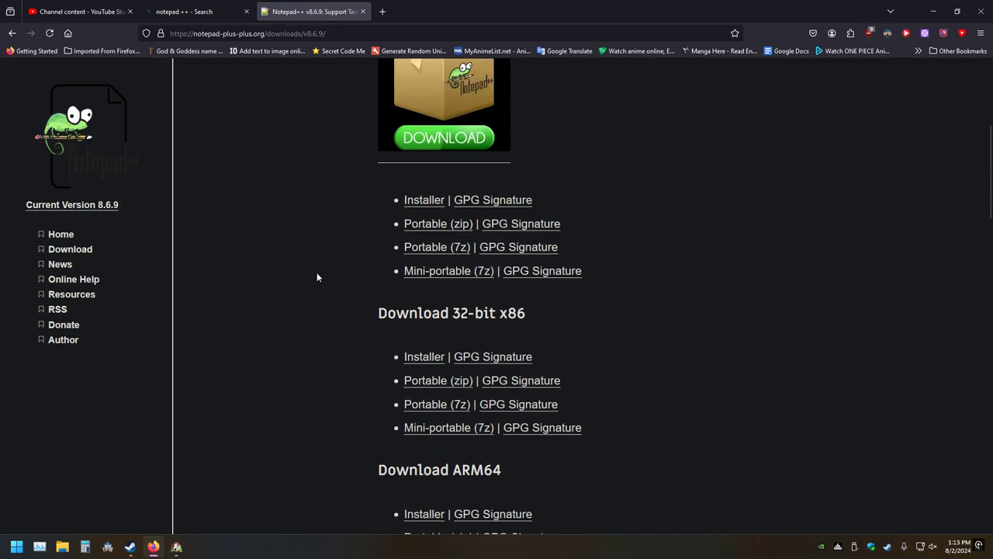
pyautogui.scroll(-2, 317, 276)
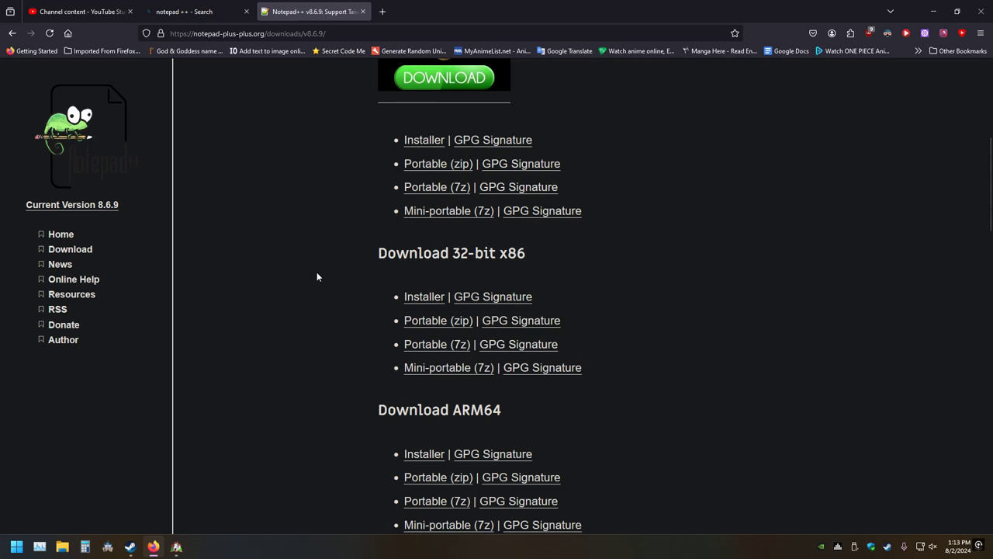
pyautogui.scroll(-2, 317, 277)
pyautogui.scroll(4, 316, 276)
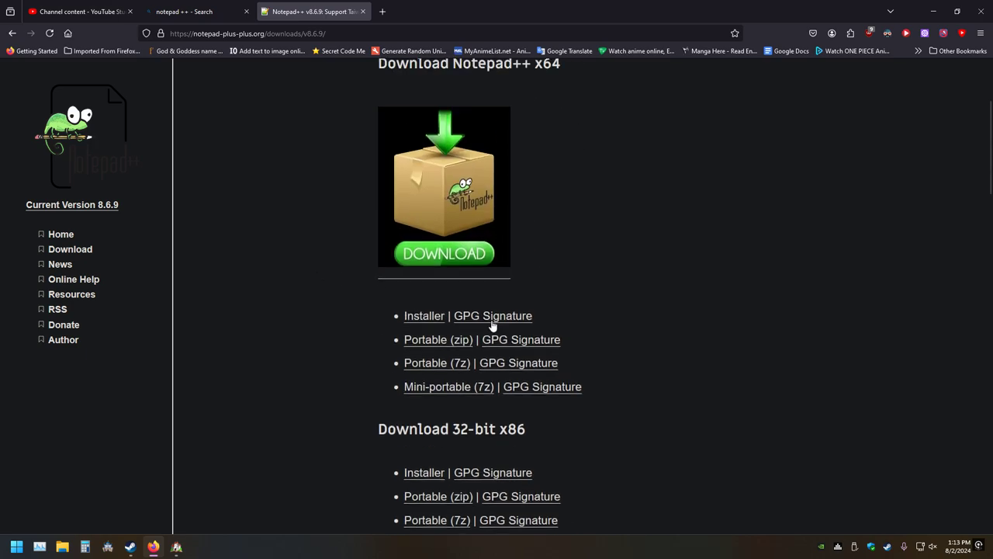
pyautogui.click(416, 318)
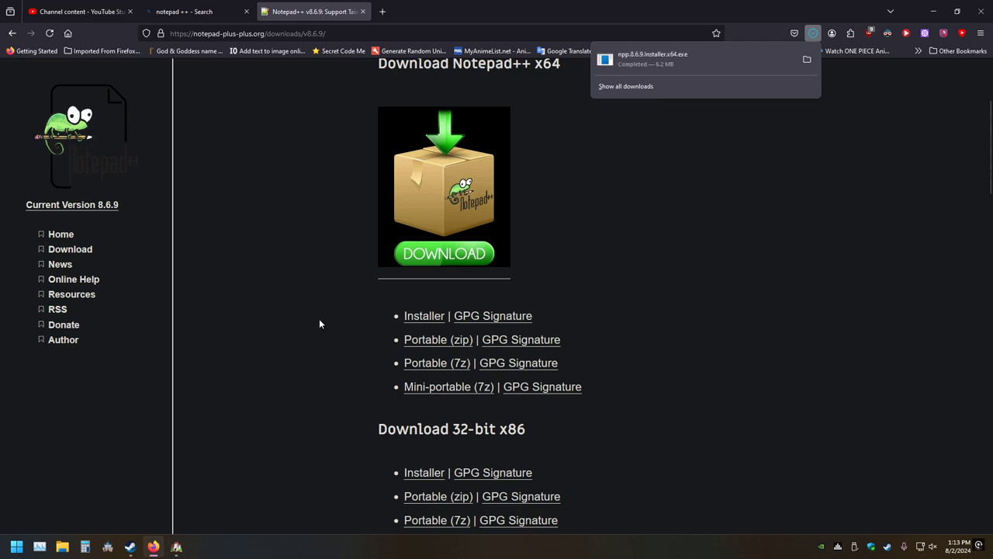
# Run the downloaded Notepad++ installer, allow it to change the device, and accept the default language, license agreement and install location
pyautogui.click(705, 61)
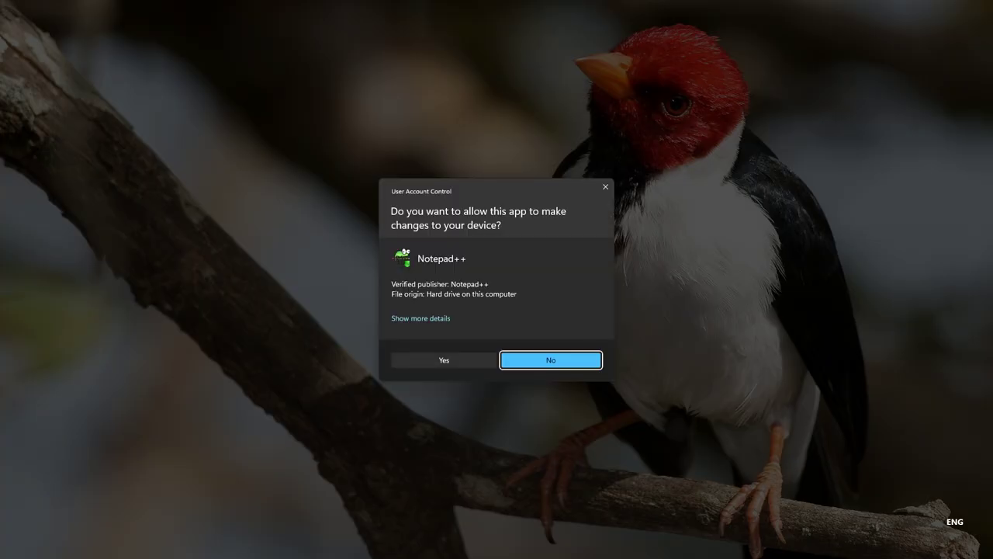
pyautogui.hotkey('alt', 'y')
pyautogui.click(501, 295)
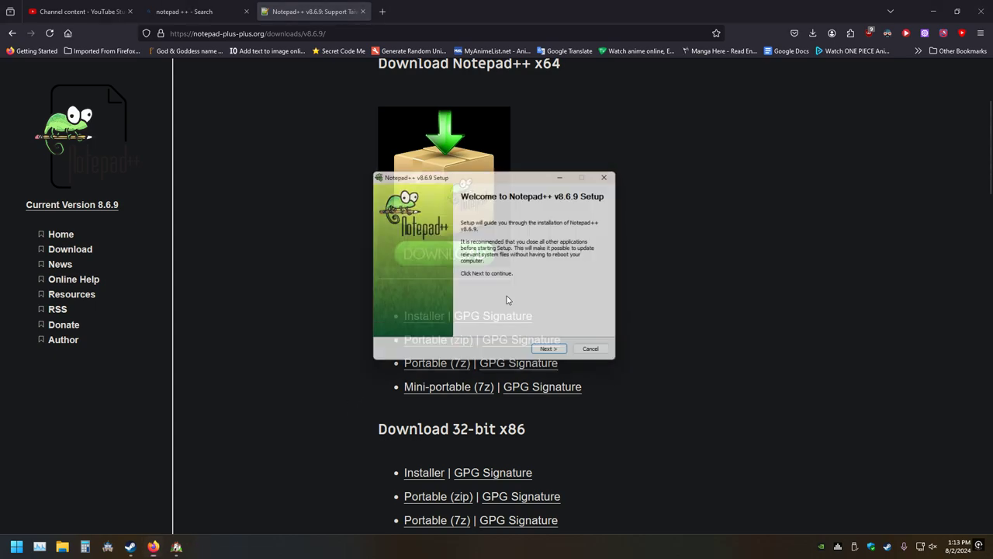
pyautogui.click(556, 355)
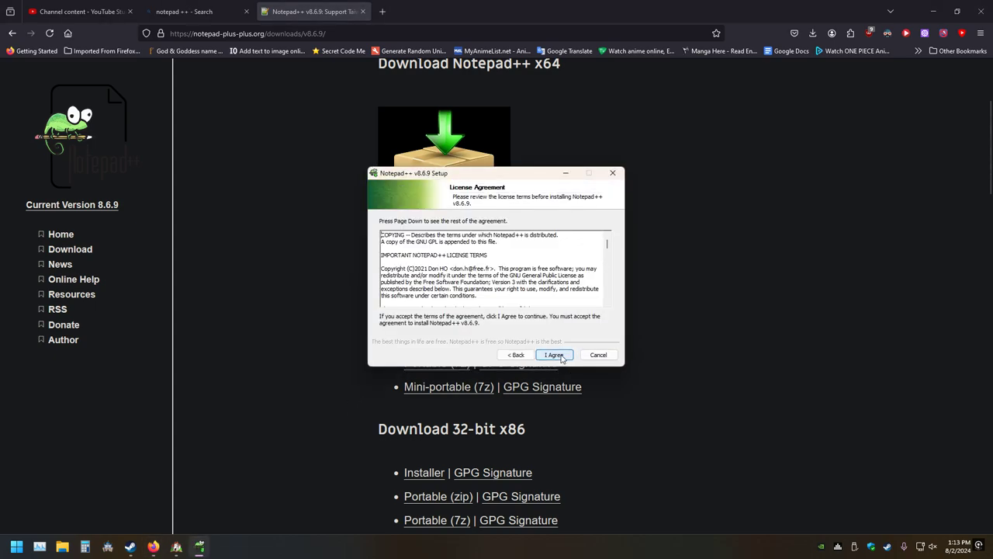
pyautogui.click(555, 355)
pyautogui.click(555, 355)
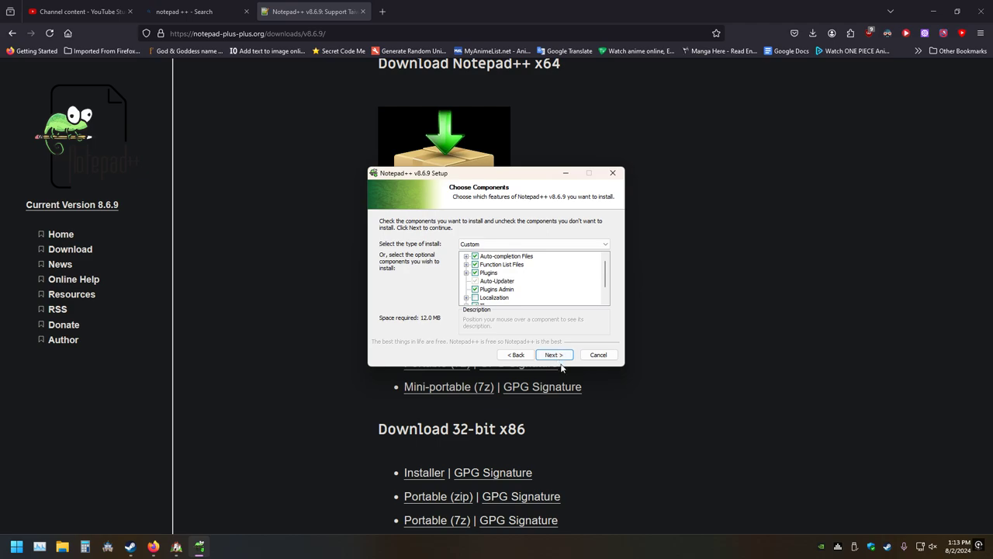
# Keep the default components, enable the desktop shortcut, install Notepad++ v8.6.9, and finish setup with the program set to run
pyautogui.click(557, 357)
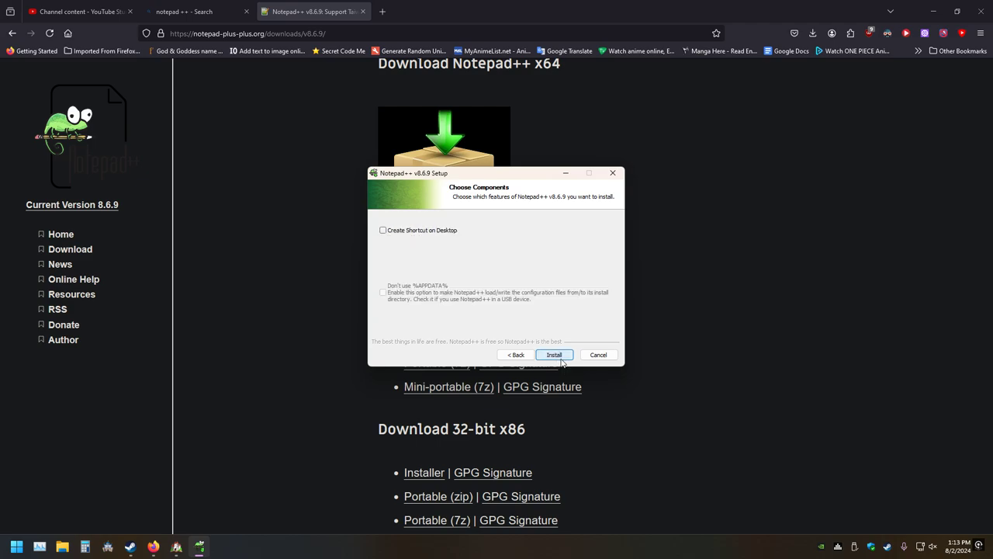
pyautogui.click(384, 231)
pyautogui.click(559, 359)
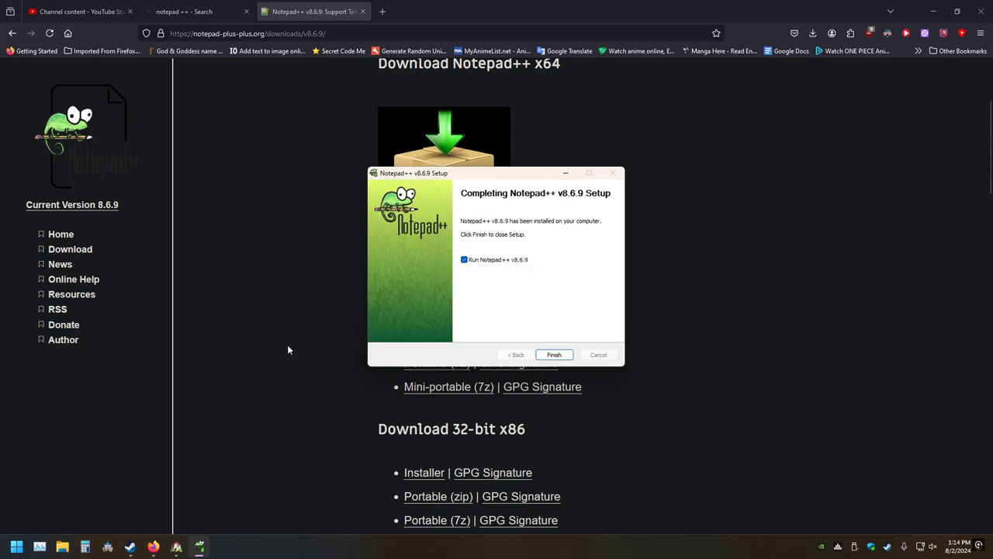
pyautogui.click(556, 354)
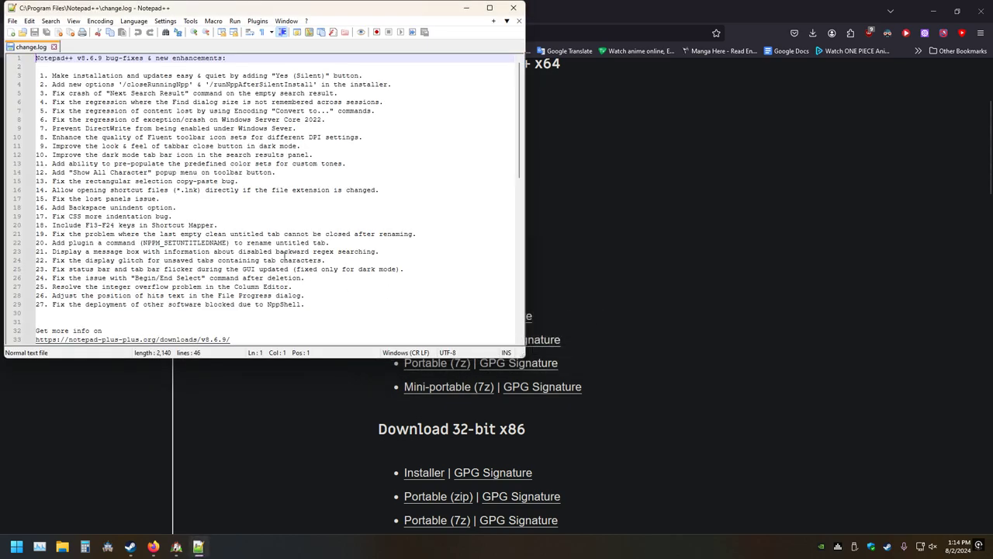
# Minimize Notepad++, return to YouTube Studio in Firefox, and close the search results and Notepad++ download tabs
pyautogui.click(980, 15)
pyautogui.click(465, 8)
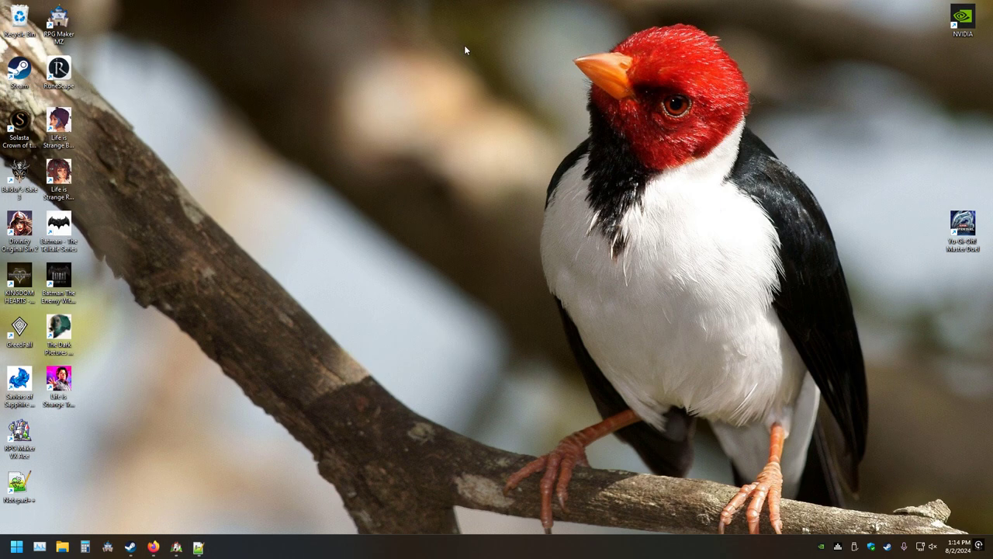
pyautogui.rightClick(176, 547)
pyautogui.click(153, 547)
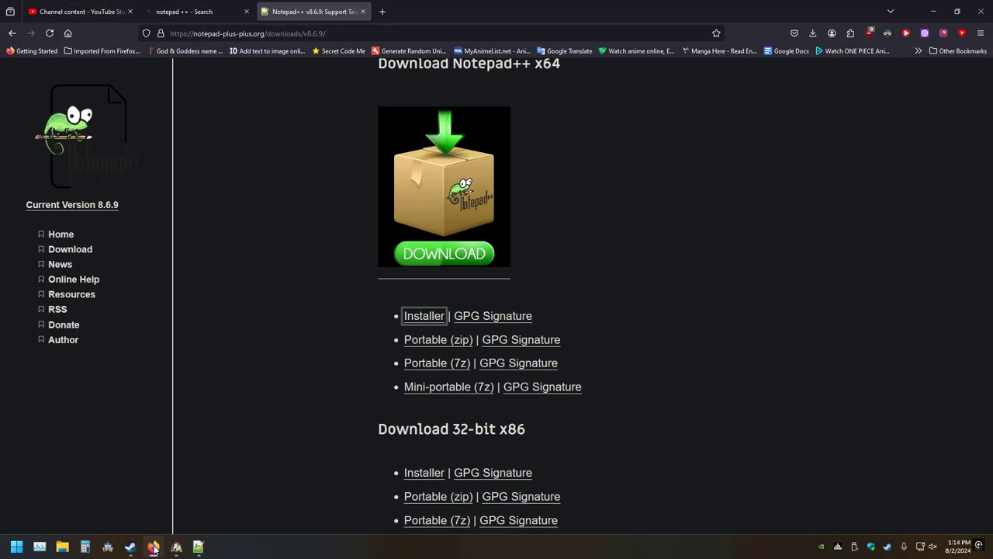
pyautogui.click(63, 5)
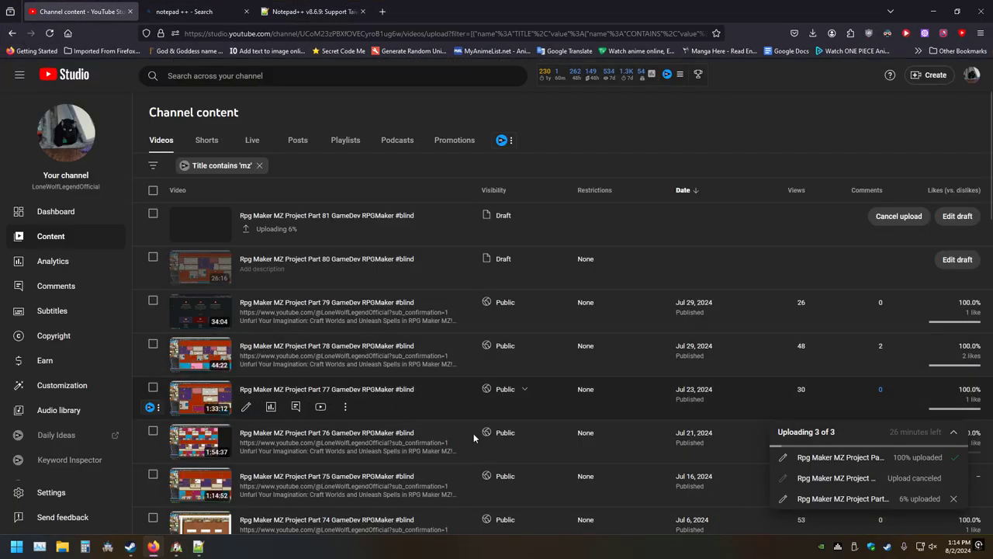
pyautogui.click(246, 11)
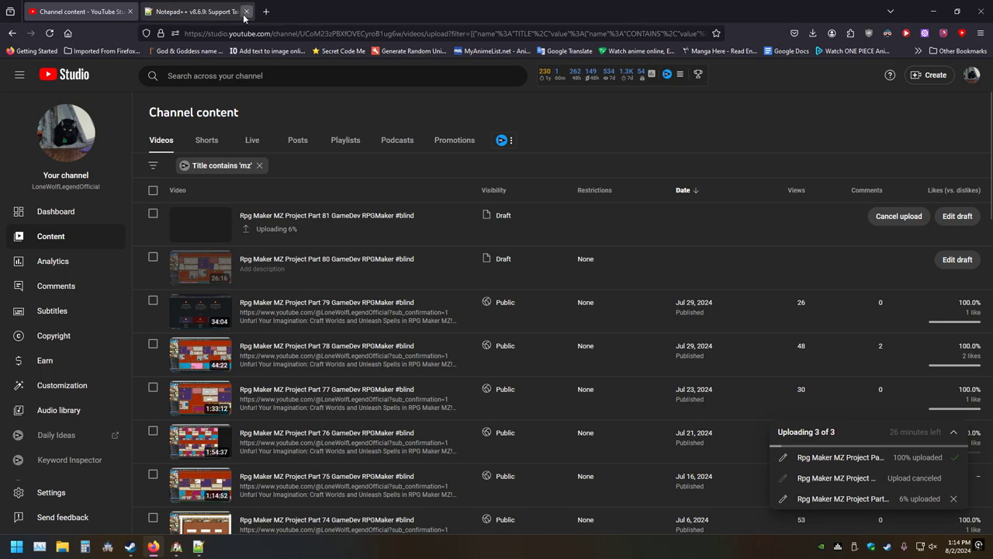
pyautogui.click(246, 11)
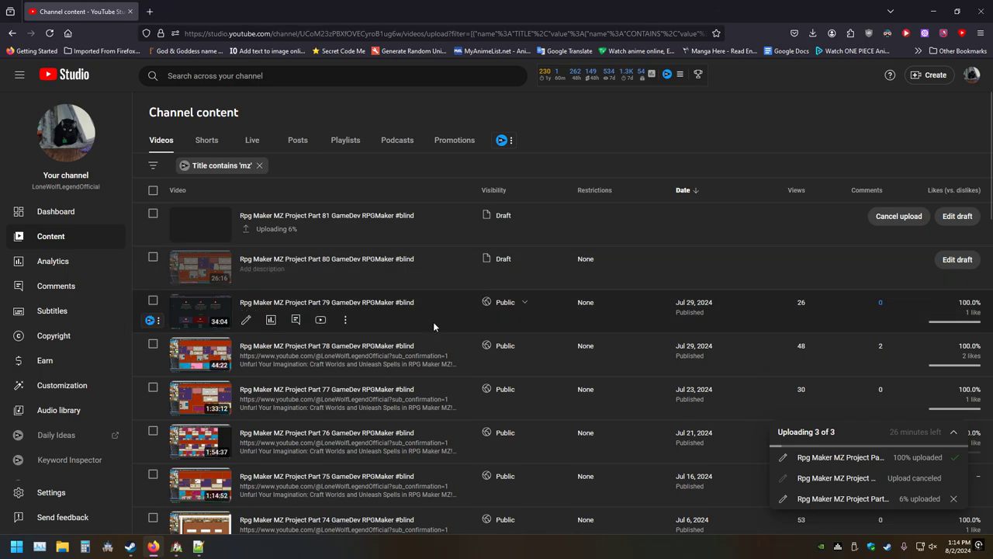
# Switch to Notepad++, close the change.log file, and move the window toward the middle of the screen
pyautogui.click(199, 547)
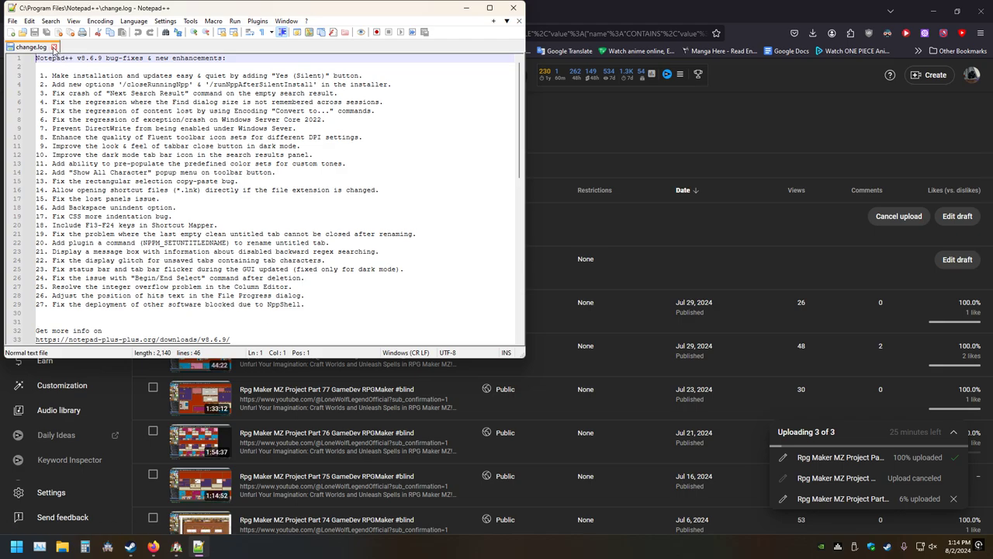
pyautogui.click(54, 47)
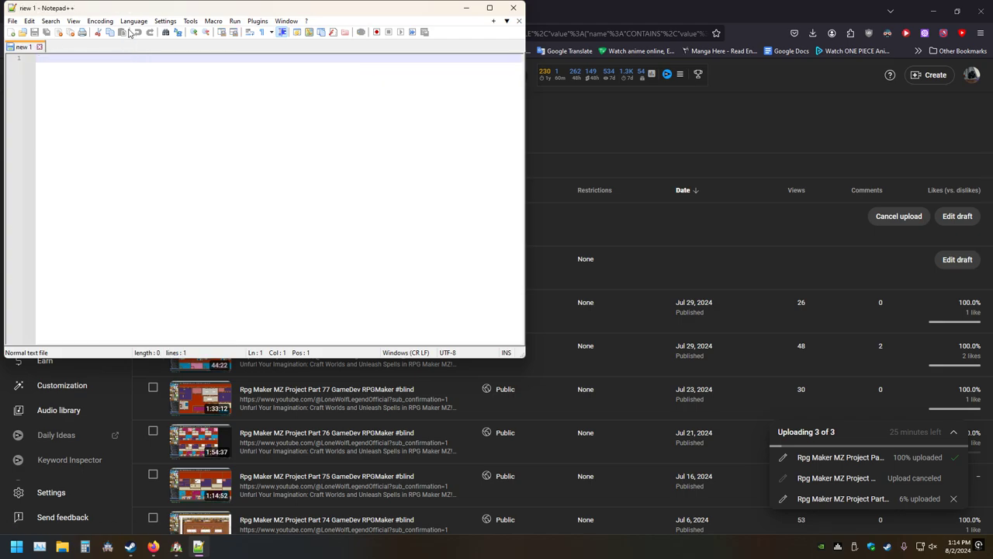
pyautogui.moveTo(135, 7); pyautogui.dragTo(136, 20)
pyautogui.moveTo(380, 29); pyautogui.dragTo(629, 82)
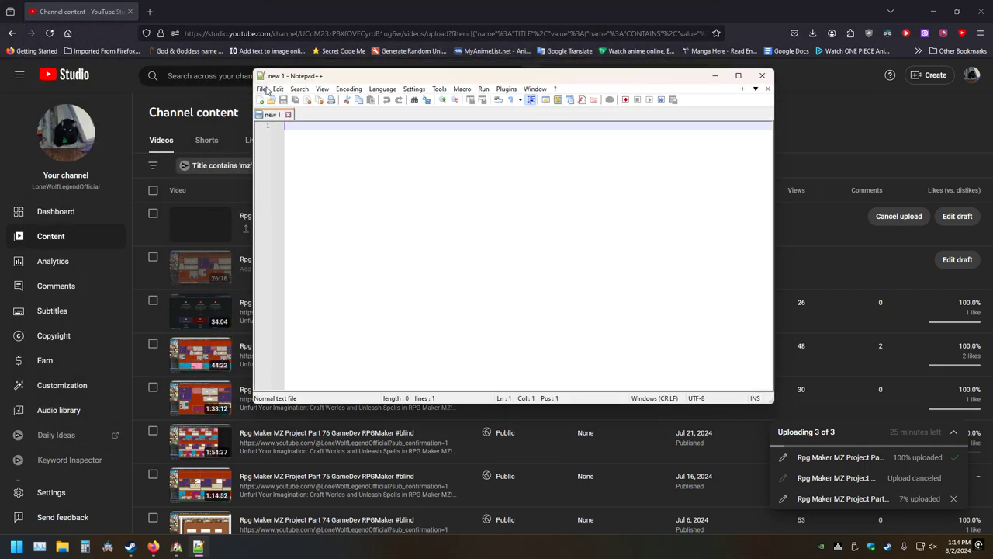
# Open main.js from the js folder of ProjectAlphaMZ on the USB321FD (E:) drive, look through its code, and close it
pyautogui.hotkey('ctrl', 'o')
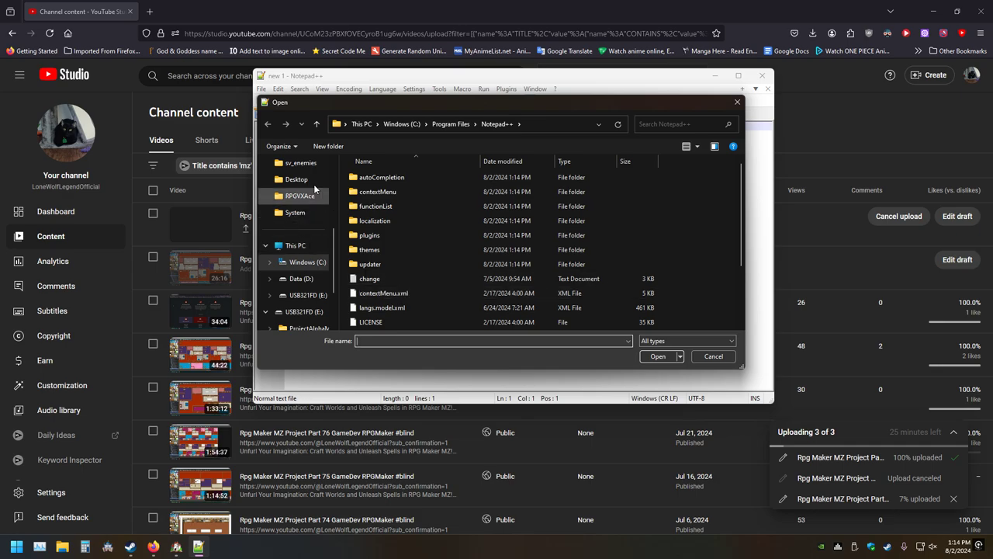
pyautogui.scroll(3, 314, 188)
pyautogui.scroll(-5, 299, 217)
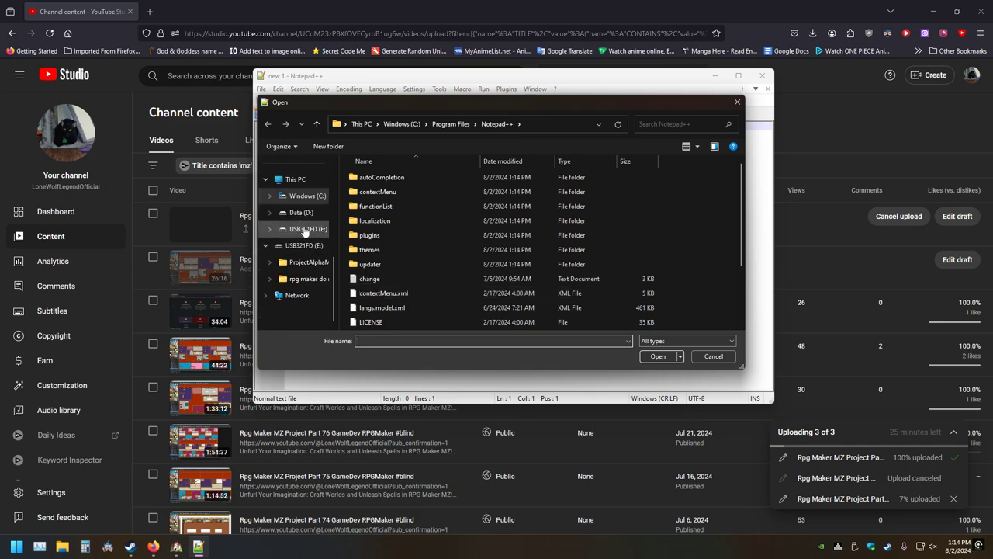
pyautogui.click(305, 228)
pyautogui.doubleClick(369, 178)
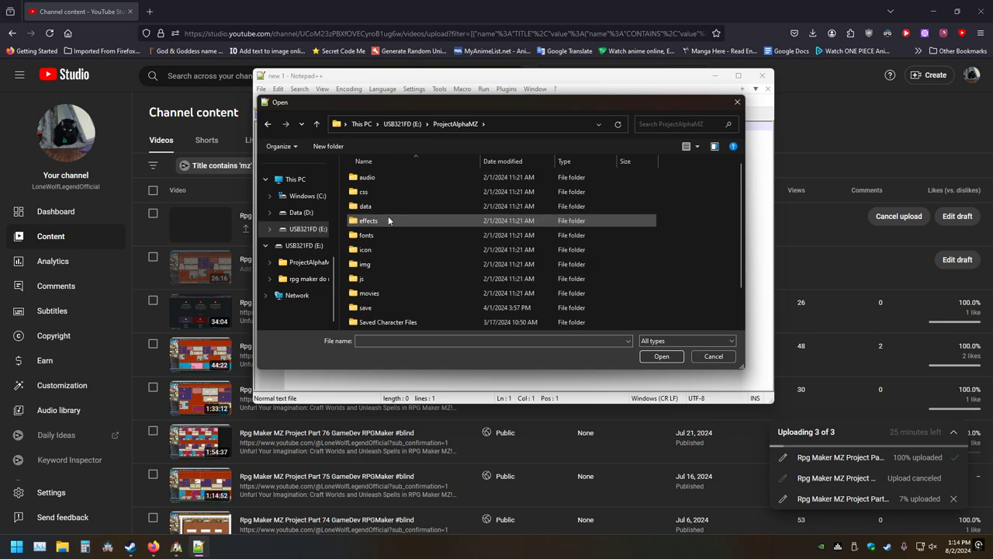
pyautogui.doubleClick(362, 279)
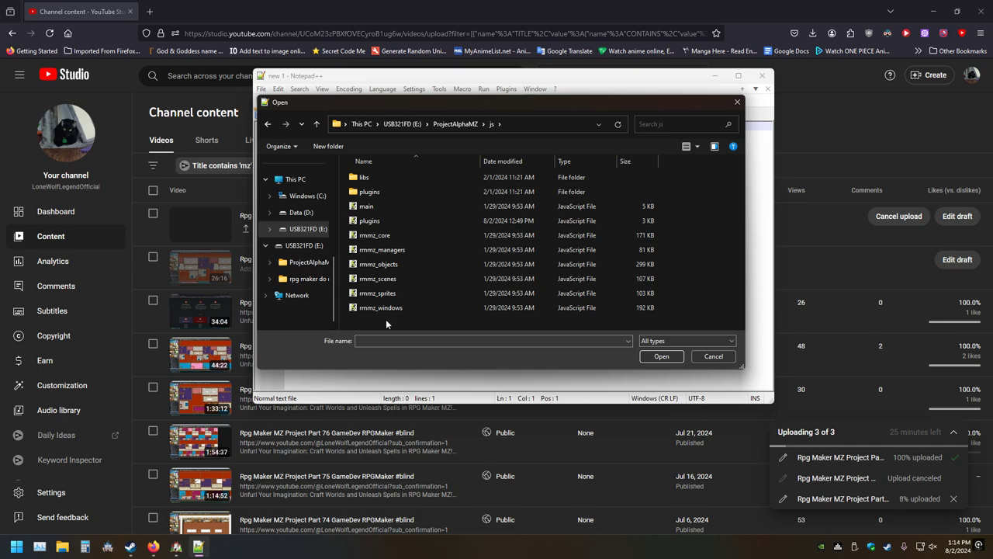
pyautogui.doubleClick(362, 206)
pyautogui.scroll(-20, 450, 333)
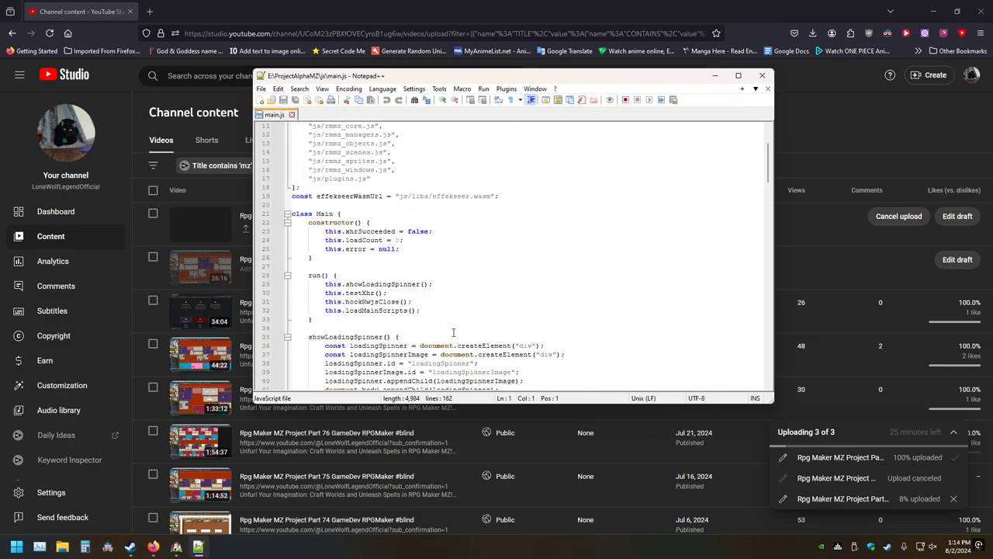
pyautogui.scroll(20, 458, 326)
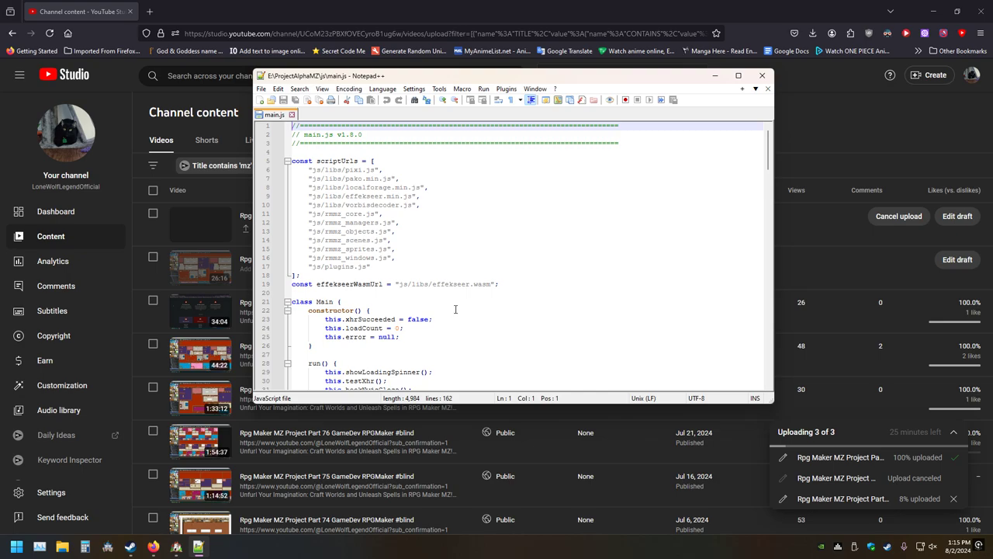
pyautogui.click(292, 114)
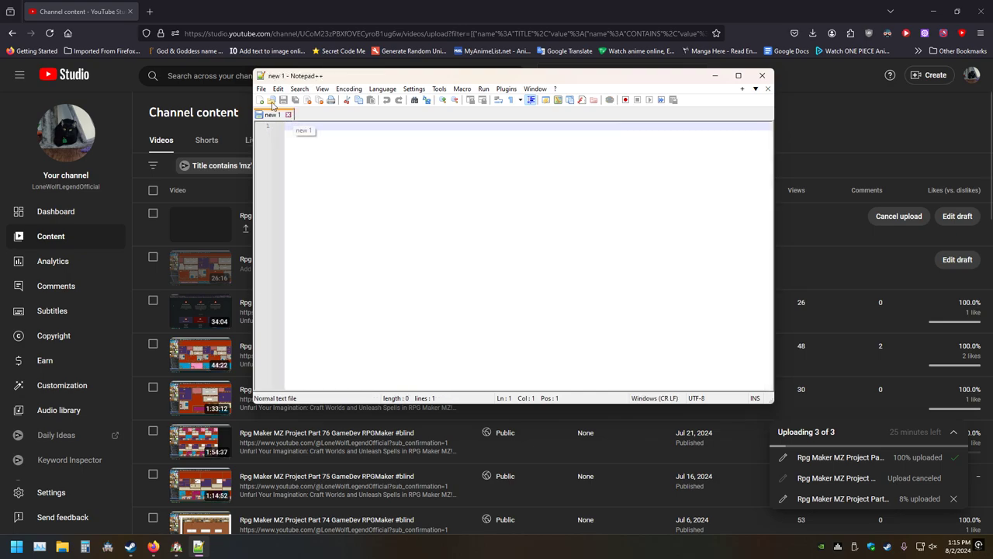
# Open rmmz_scenes.js from the same js folder and look through its Scene_Base functions for message handling
pyautogui.click(272, 100)
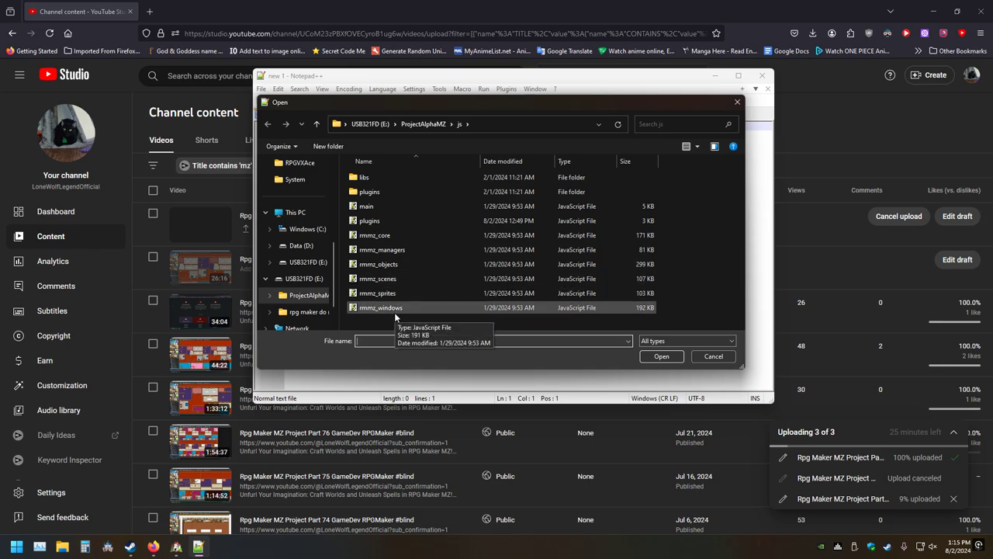
pyautogui.doubleClick(370, 279)
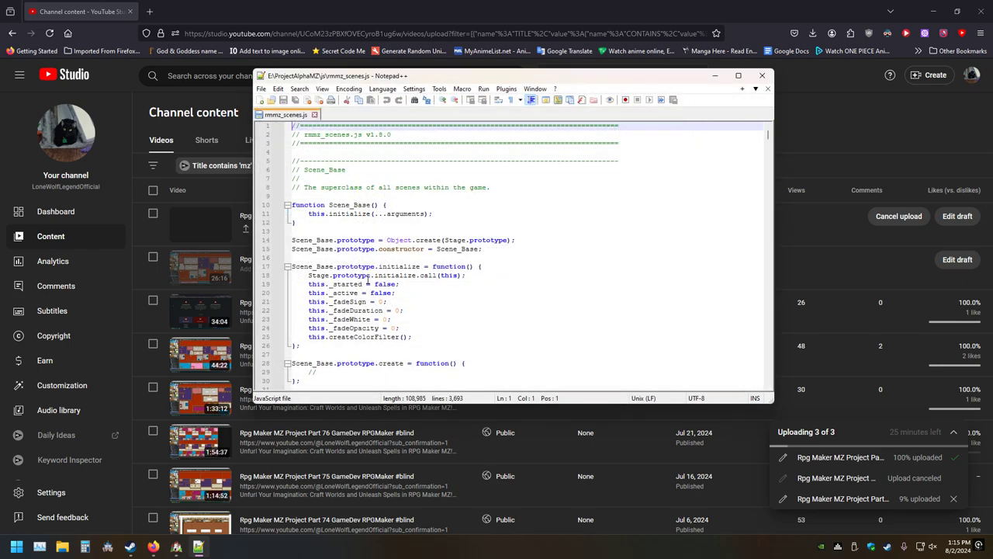
pyautogui.scroll(-13, 466, 313)
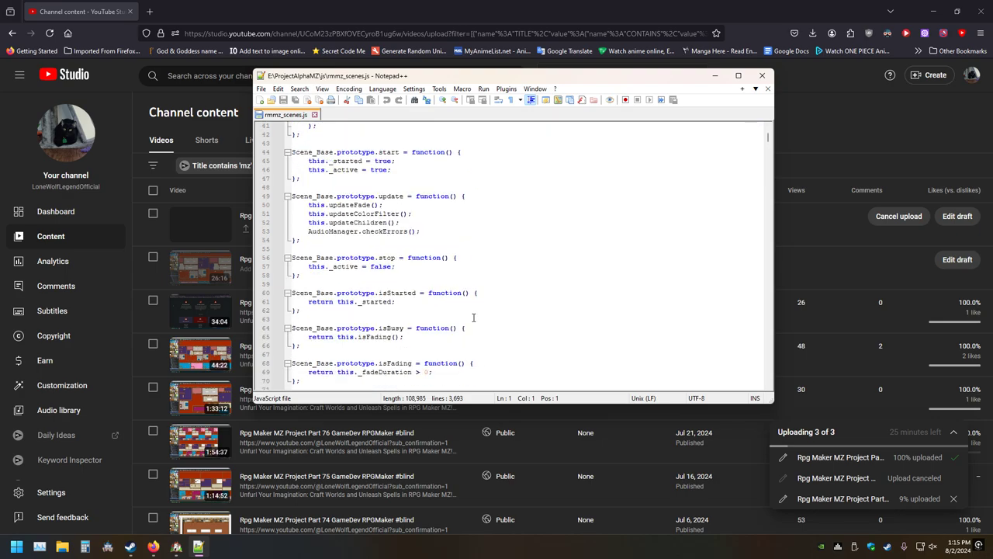
pyautogui.scroll(-13, 501, 310)
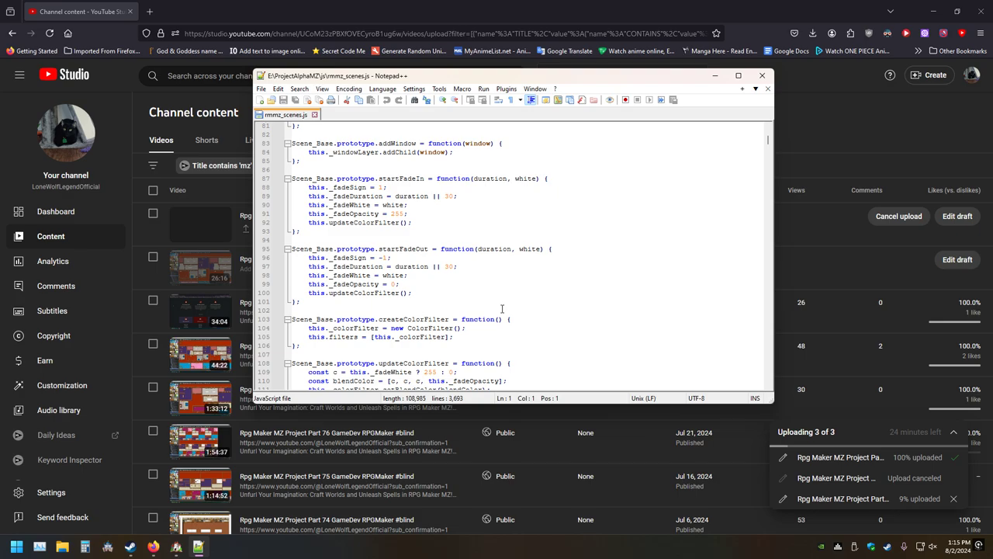
pyautogui.scroll(-7, 501, 309)
pyautogui.scroll(-7, 502, 309)
pyautogui.scroll(-9, 497, 309)
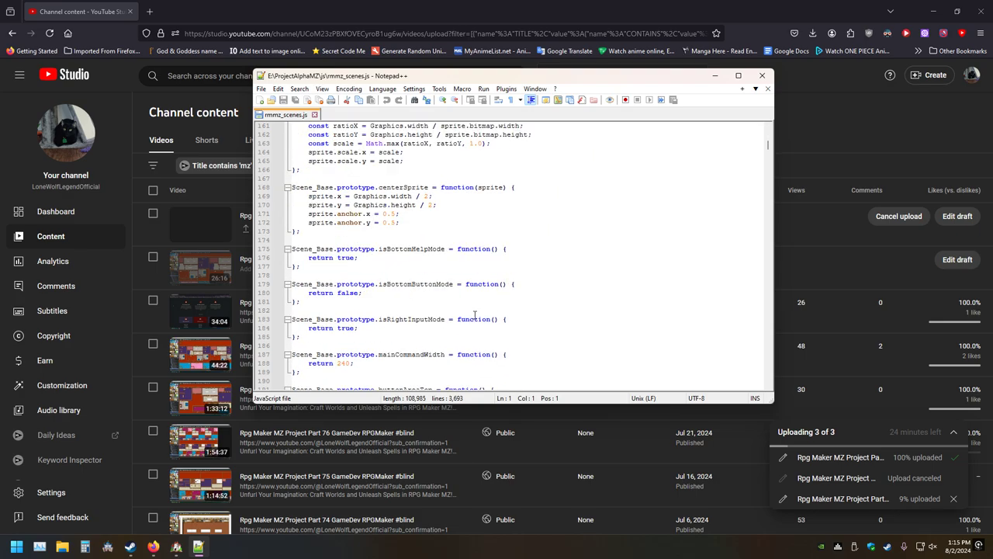
pyautogui.scroll(-7, 475, 315)
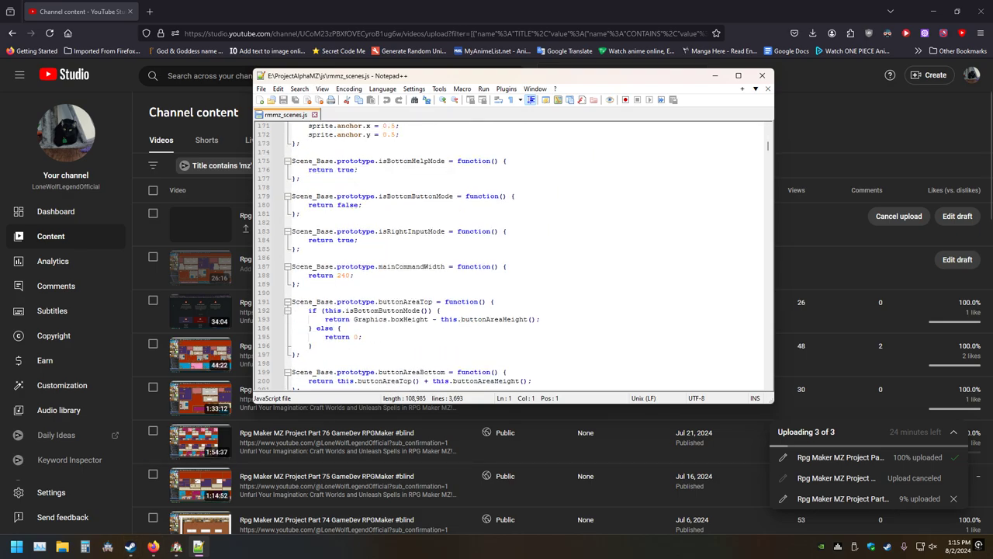
# Check the Window_Message script's name in RPG Maker VX Ace's Script Editor, then return to Notepad++ and close rmmz_scenes.js
pyautogui.click(176, 547)
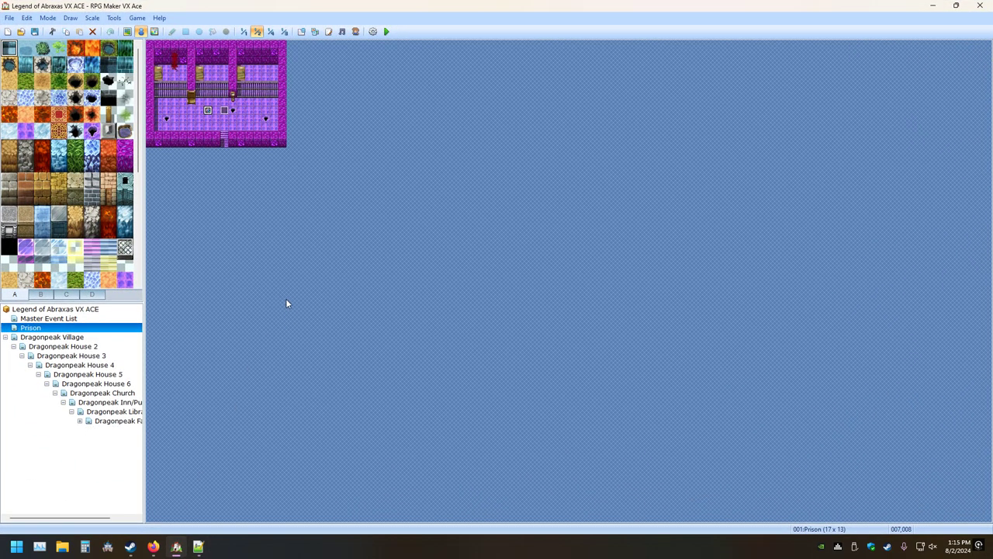
pyautogui.click(328, 31)
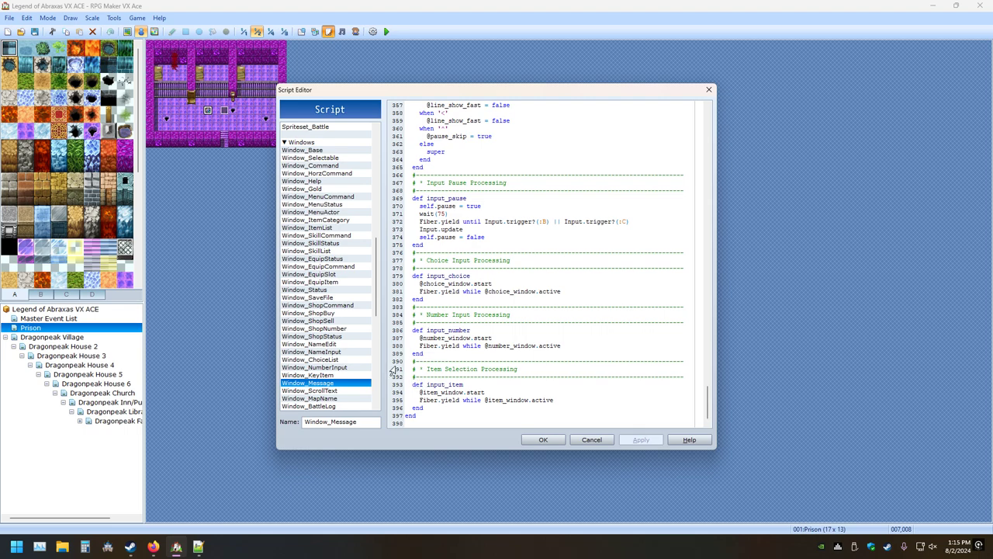
pyautogui.click(198, 546)
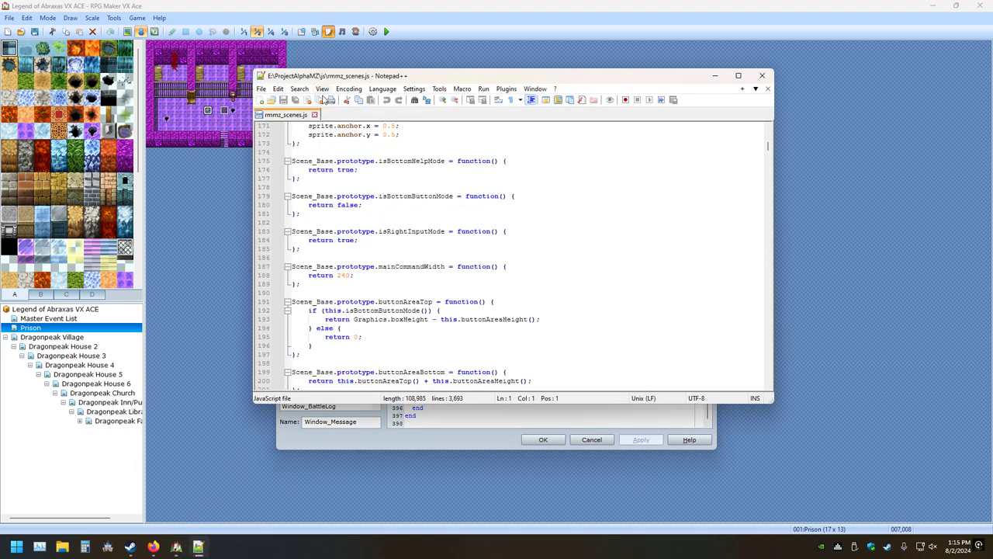
pyautogui.click(314, 114)
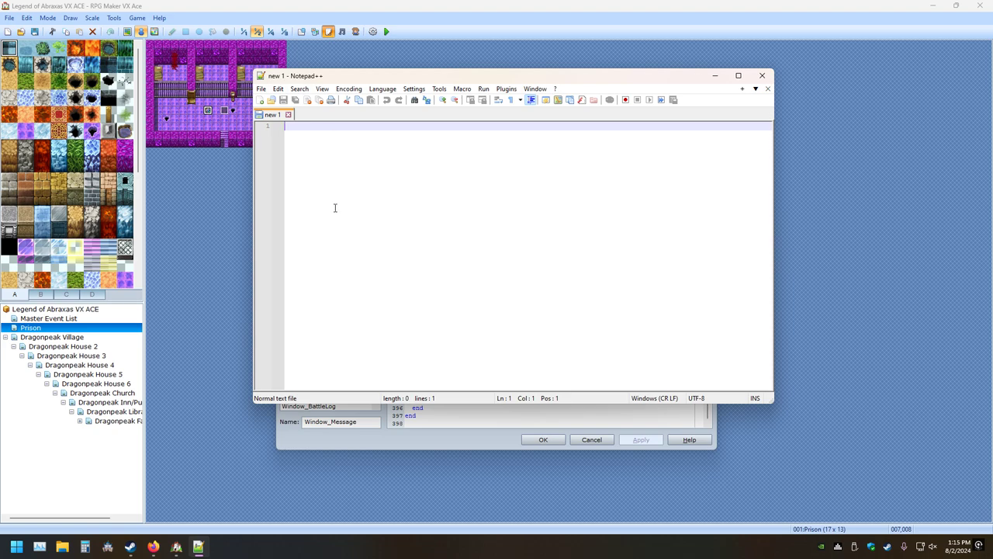
pyautogui.hotkey('ctrl', 'f')
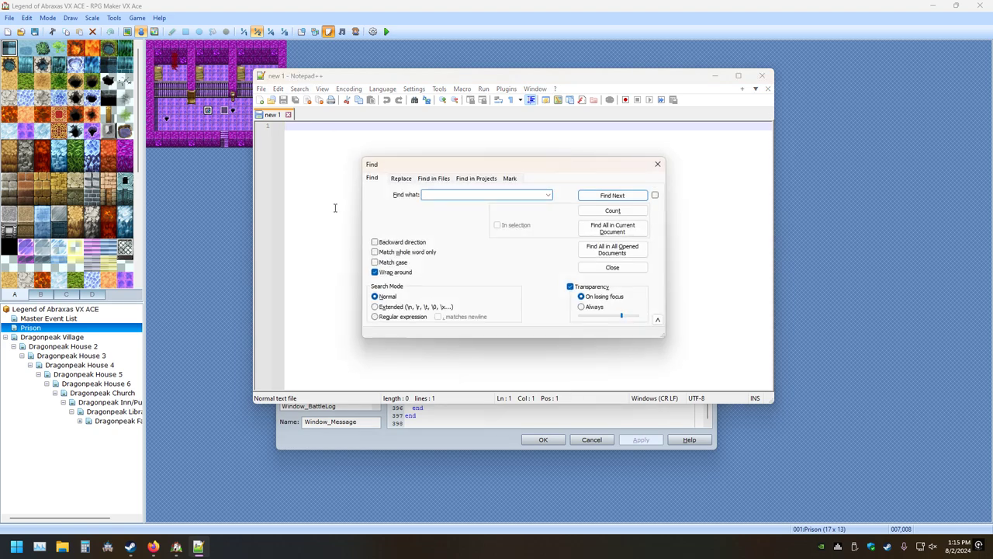
pyautogui.press('Escape')
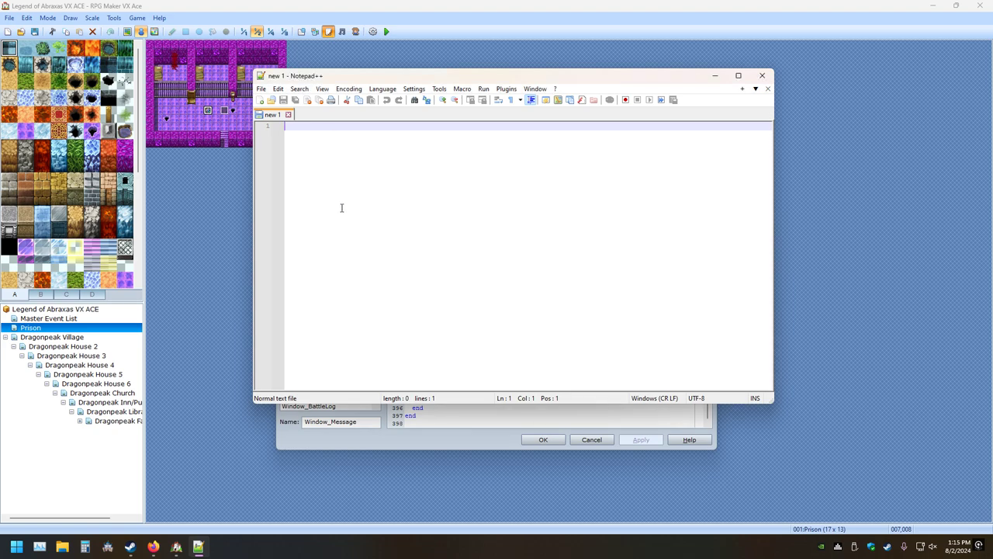
# Maximize Notepad++ and switch its appearance to Dark mode in the preferences
pyautogui.click(738, 76)
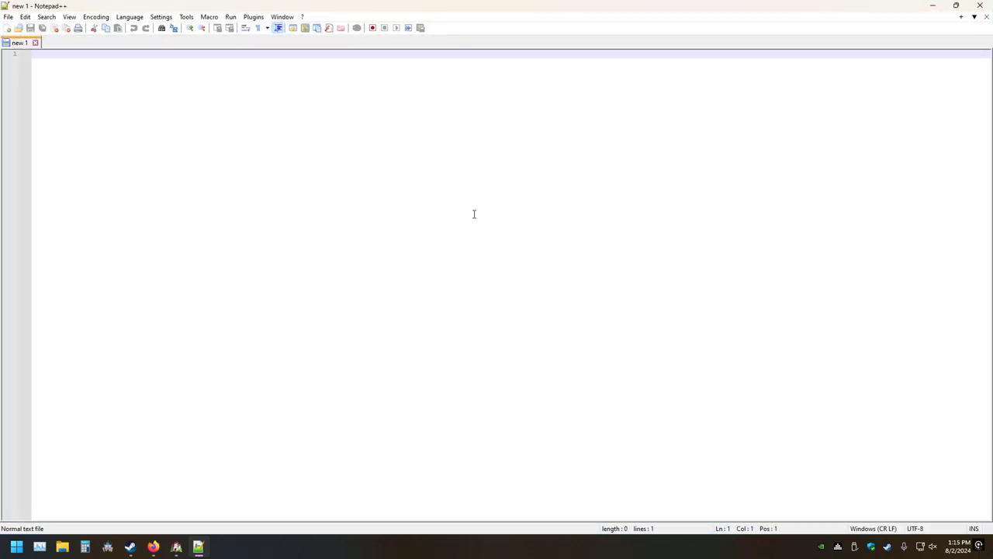
pyautogui.click(160, 16)
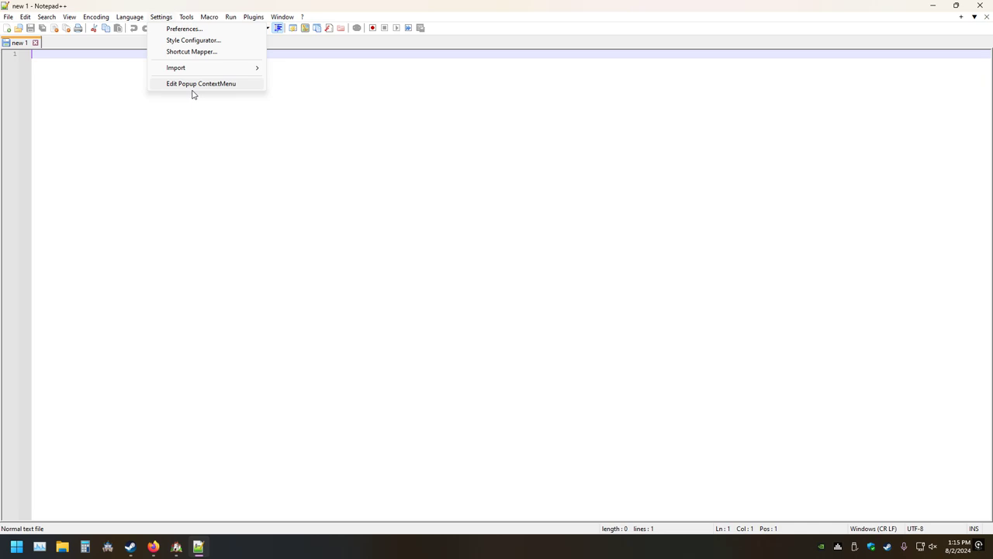
pyautogui.click(193, 32)
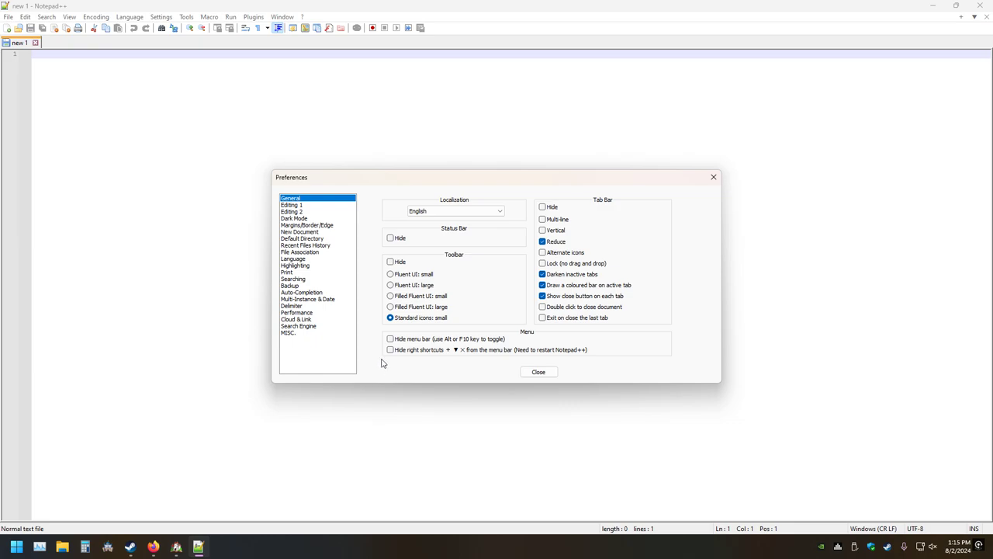
pyautogui.click(295, 219)
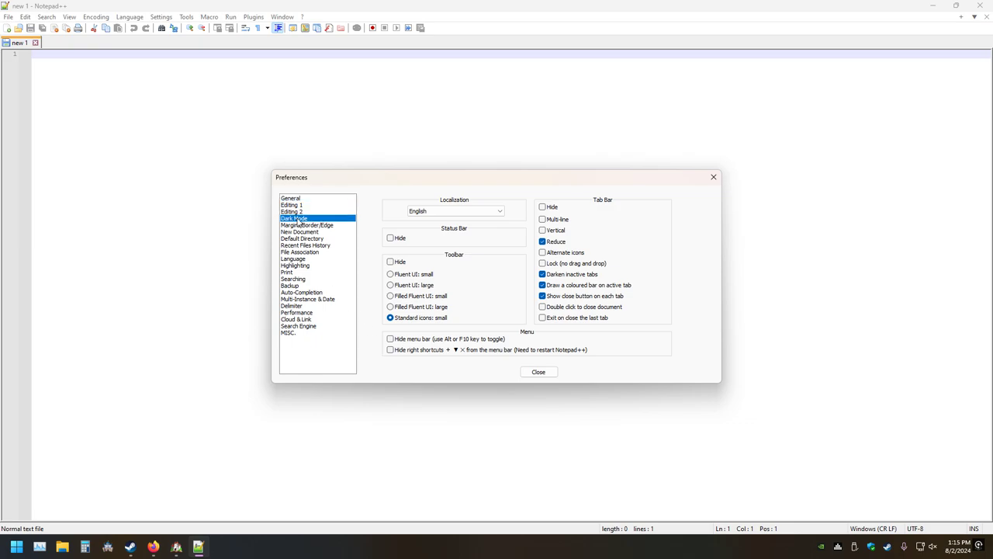
pyautogui.click(374, 212)
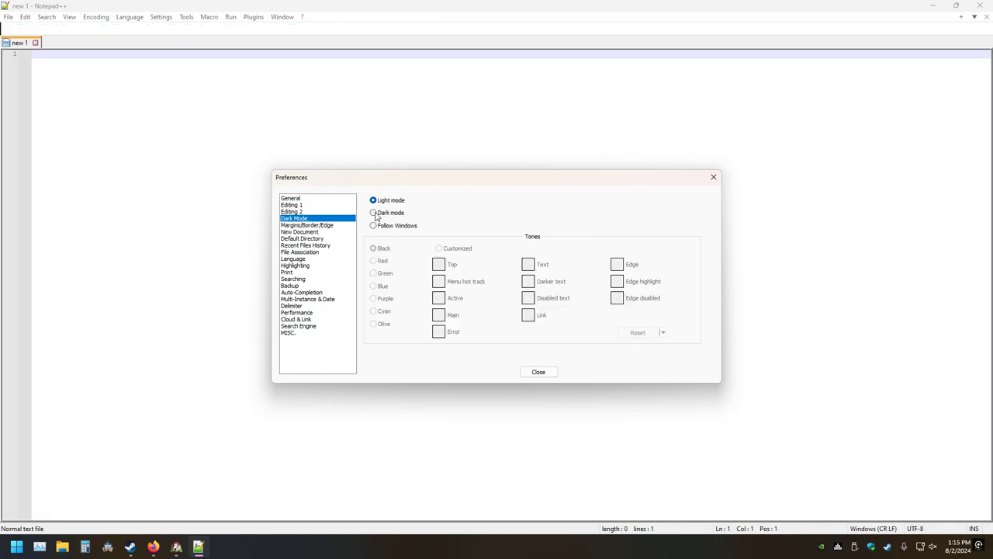
pyautogui.click(539, 372)
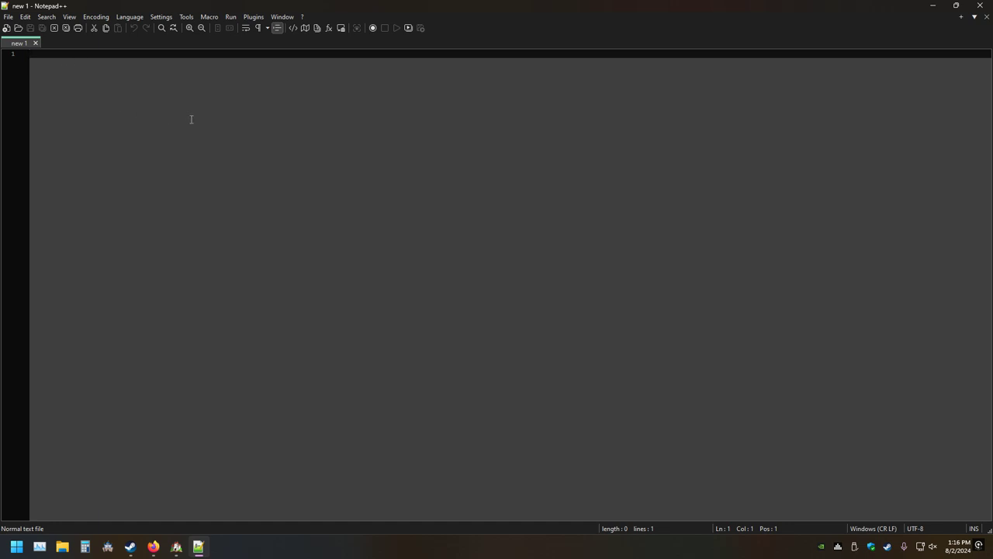
# Open rmmz_windows.js from the js folder of ProjectAlphaMZ on the USB321FD (E:) drive
pyautogui.click(18, 28)
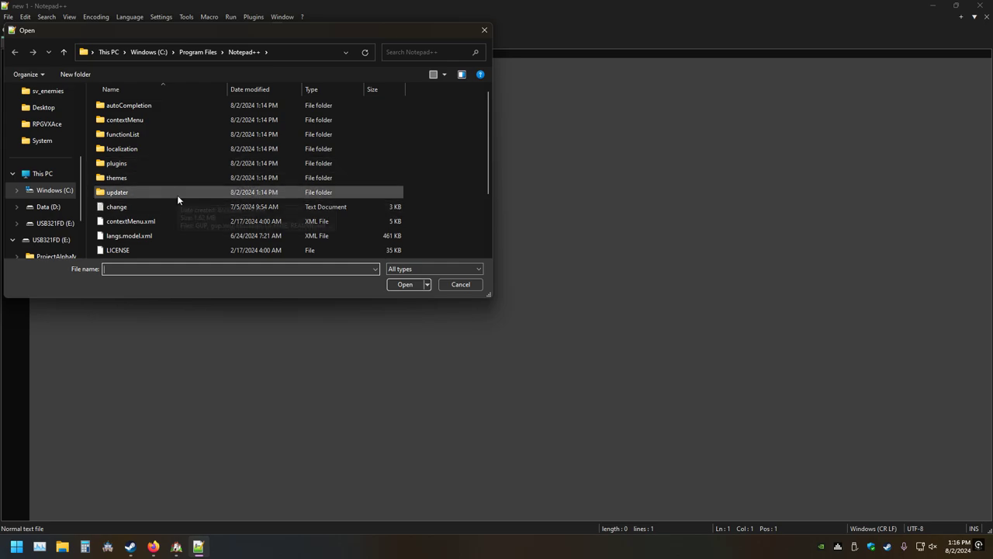
pyautogui.click(69, 224)
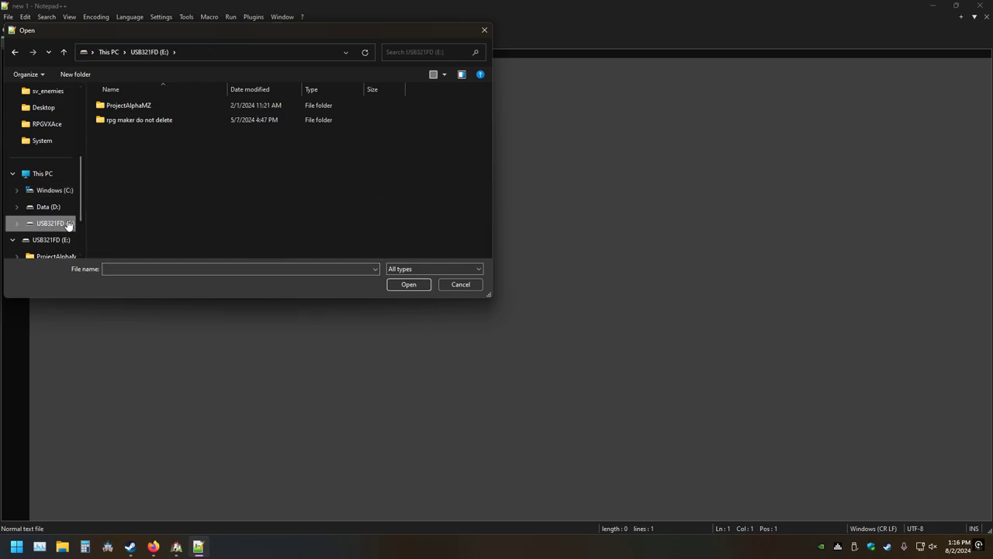
pyautogui.doubleClick(134, 108)
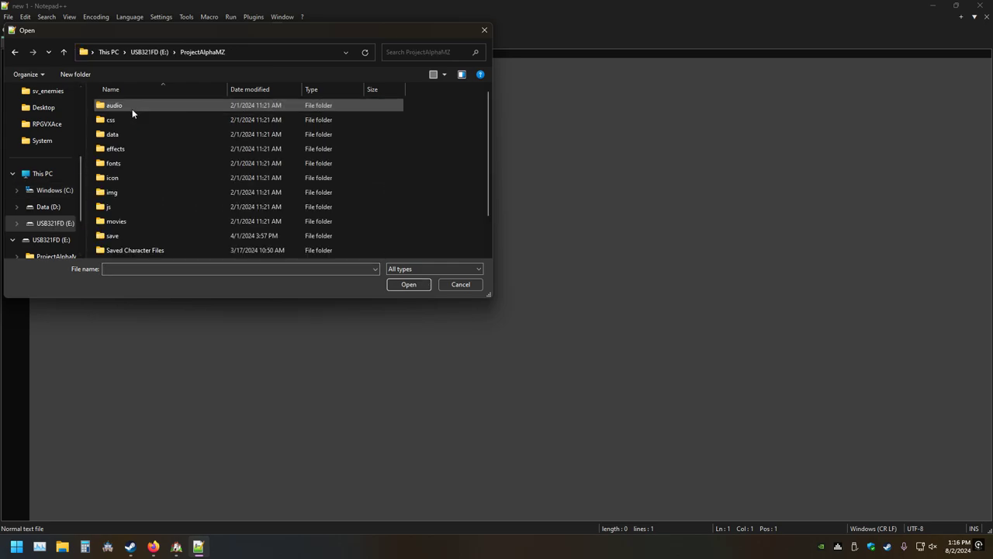
pyautogui.doubleClick(122, 206)
pyautogui.doubleClick(116, 235)
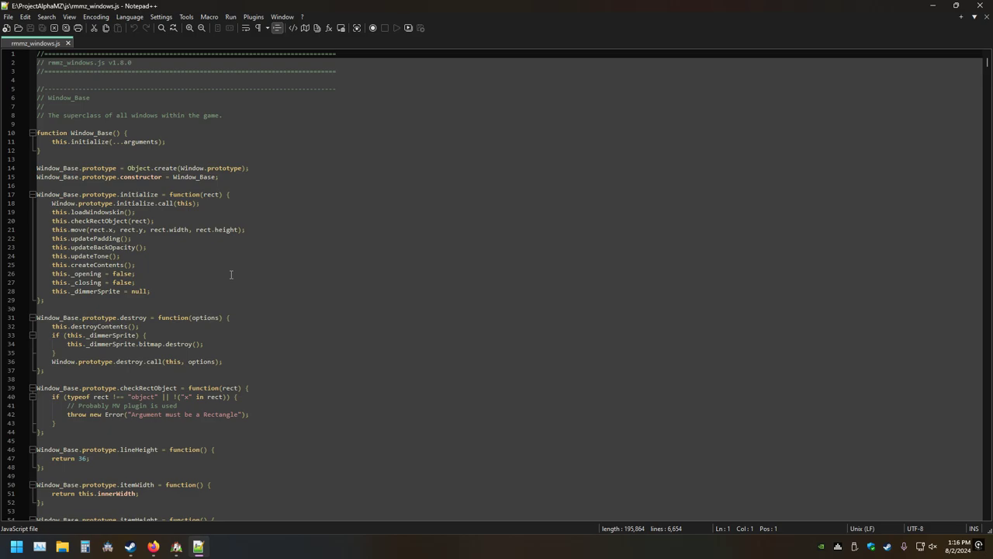
# Search rmmz_windows.js for "Window_Message" and bring the start of the Window_Message class into view
pyautogui.scroll(-17, 230, 274)
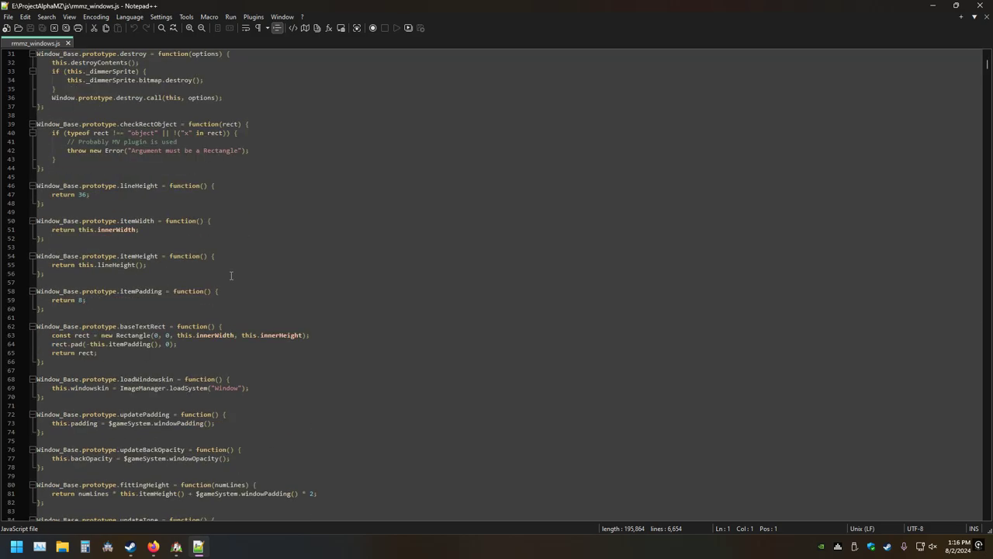
pyautogui.scroll(17, 230, 274)
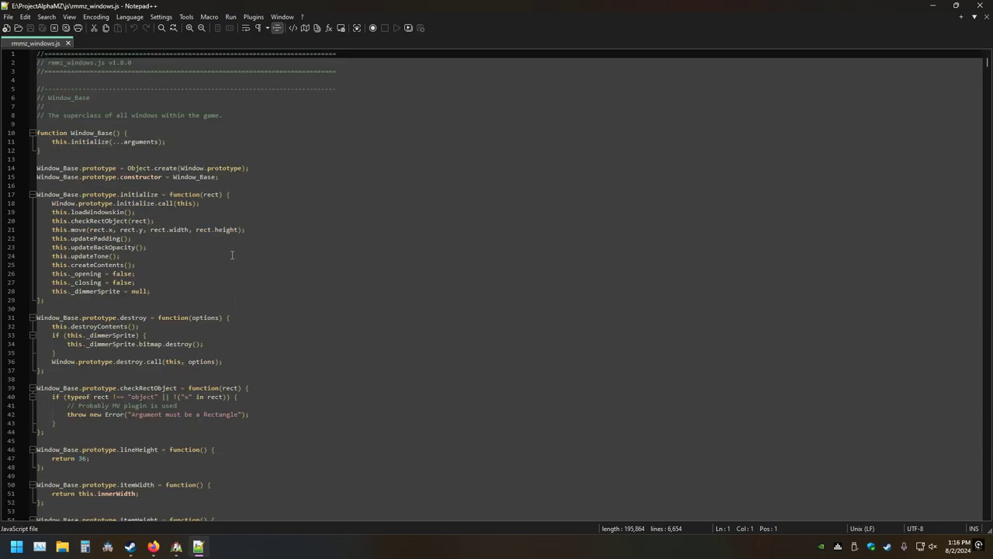
pyautogui.hotkey('ctrl', 'f')
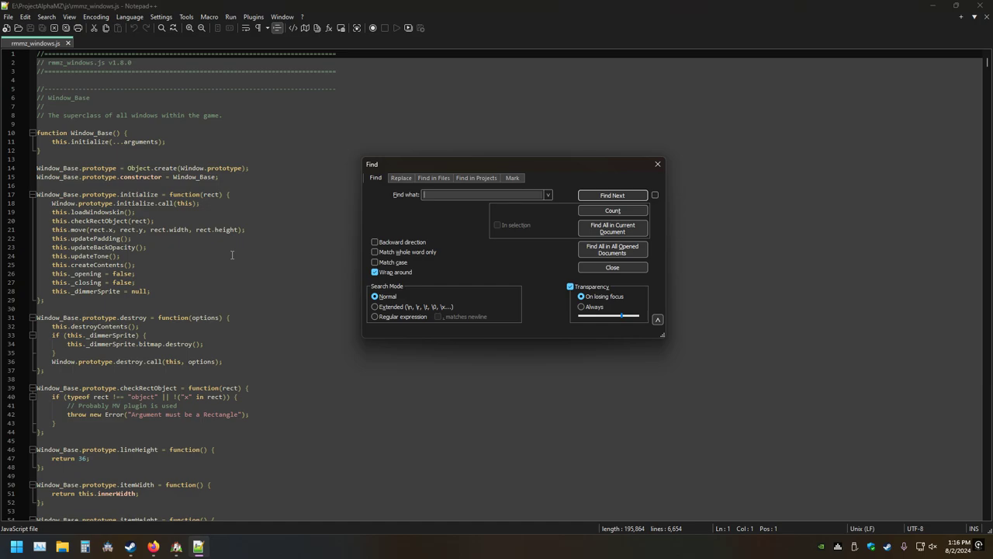
pyautogui.write('Window_Message')
pyautogui.press('Return')
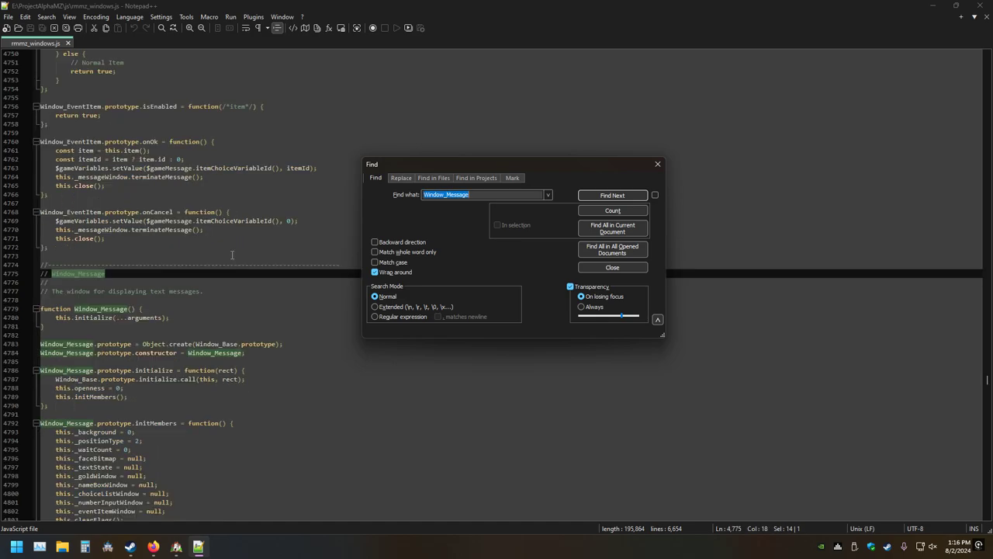
pyautogui.click(657, 165)
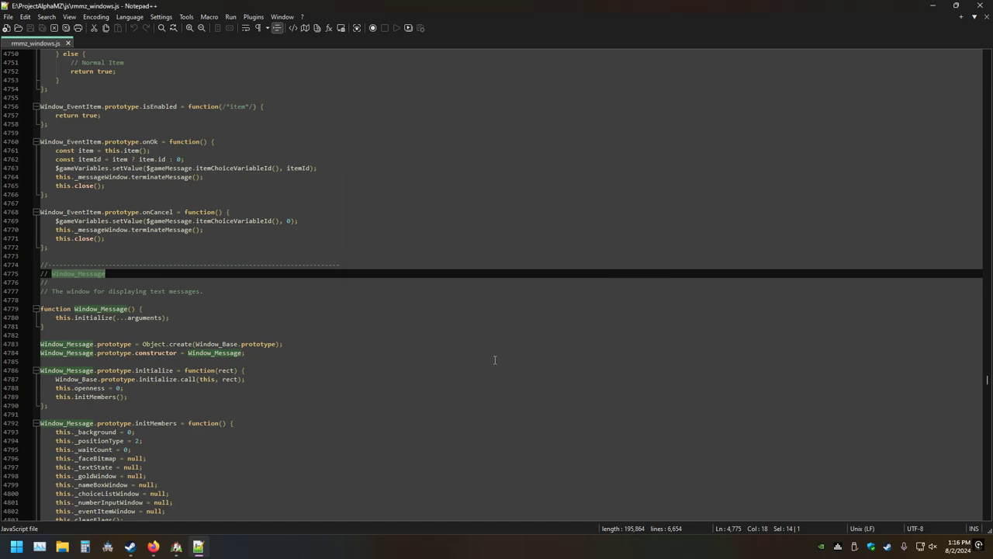
pyautogui.scroll(-7, 494, 359)
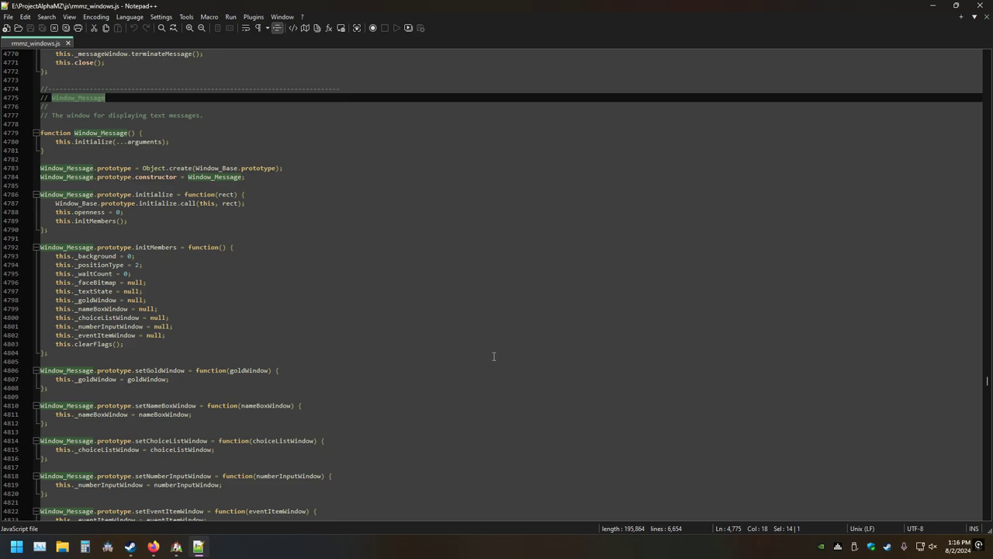
# Compare the beginning of the Window_Message script in RPG Maker VX Ace with the Window_Message code in Notepad++
pyautogui.hotkey('alt', 'Tab')
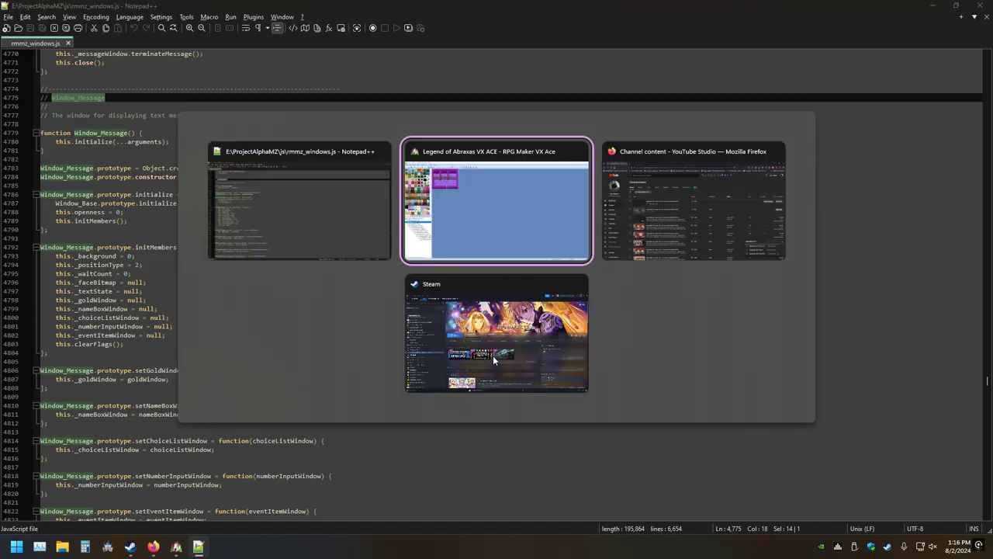
pyautogui.scroll(20, 577, 245)
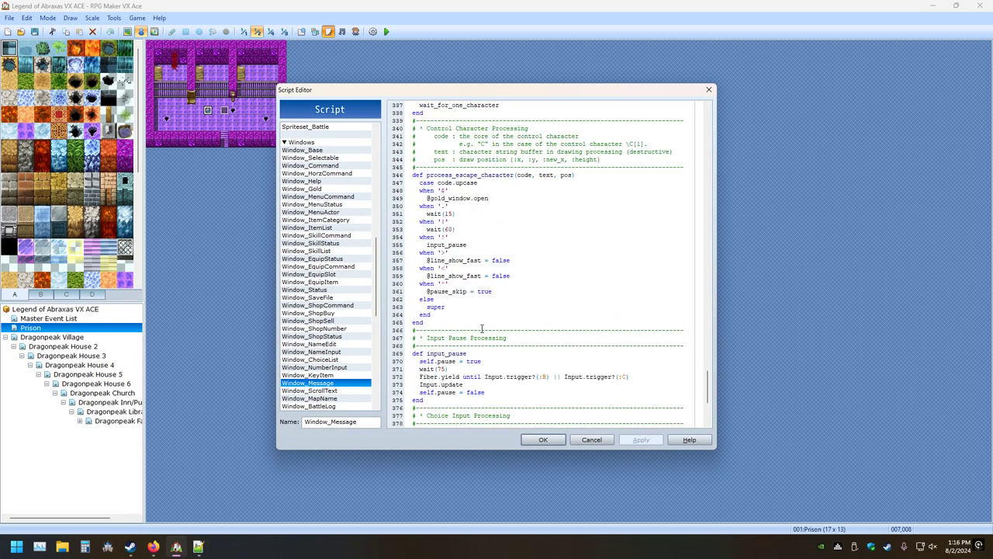
pyautogui.scroll(5, 577, 245)
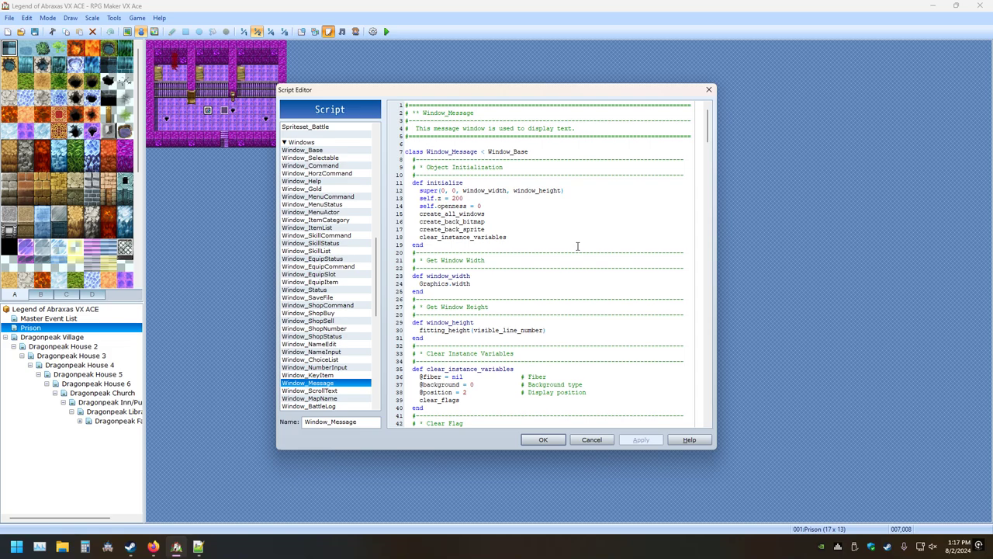
pyautogui.hotkey('alt', 'Tab')
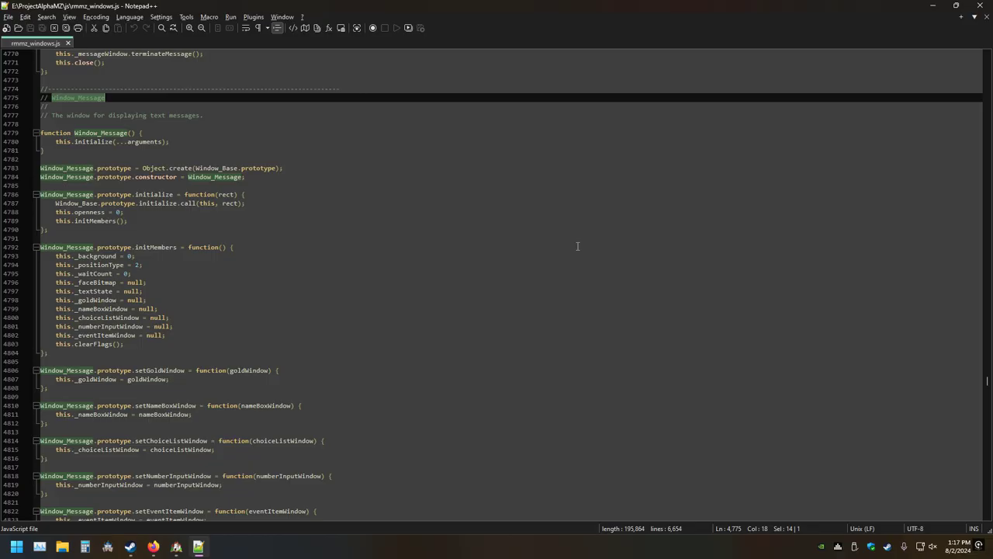
pyautogui.hotkey('alt', 'Tab')
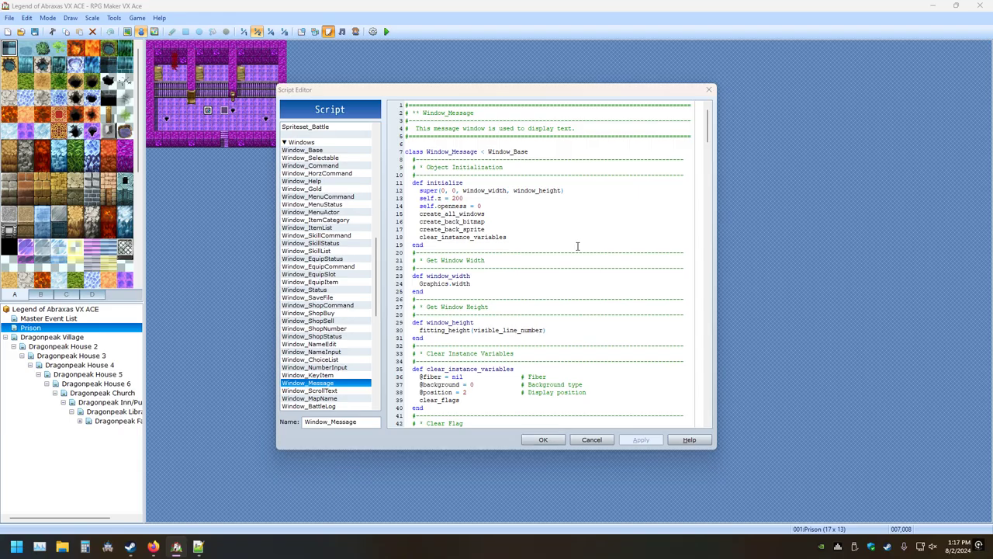
pyautogui.hotkey('alt', 'Tab')
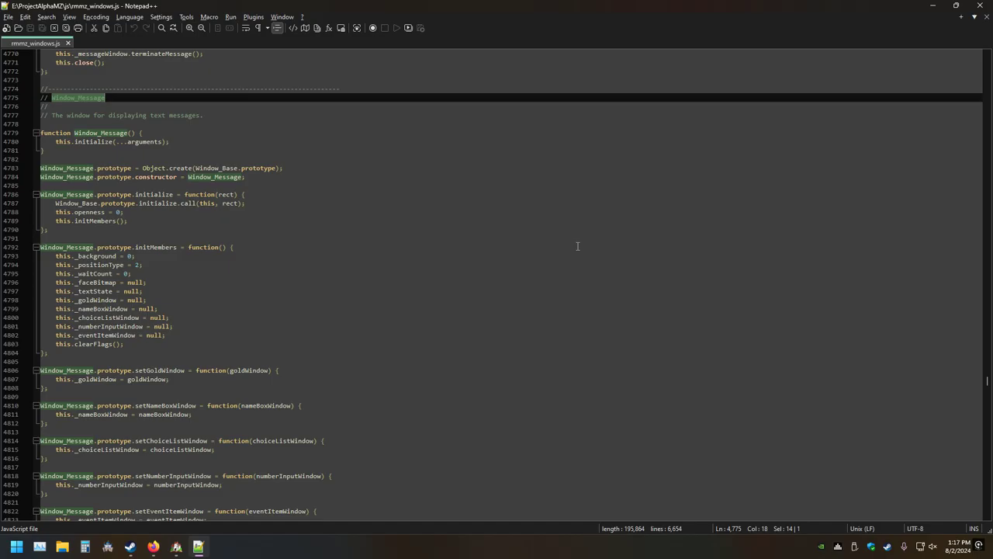
pyautogui.hotkey('alt', 'Tab')
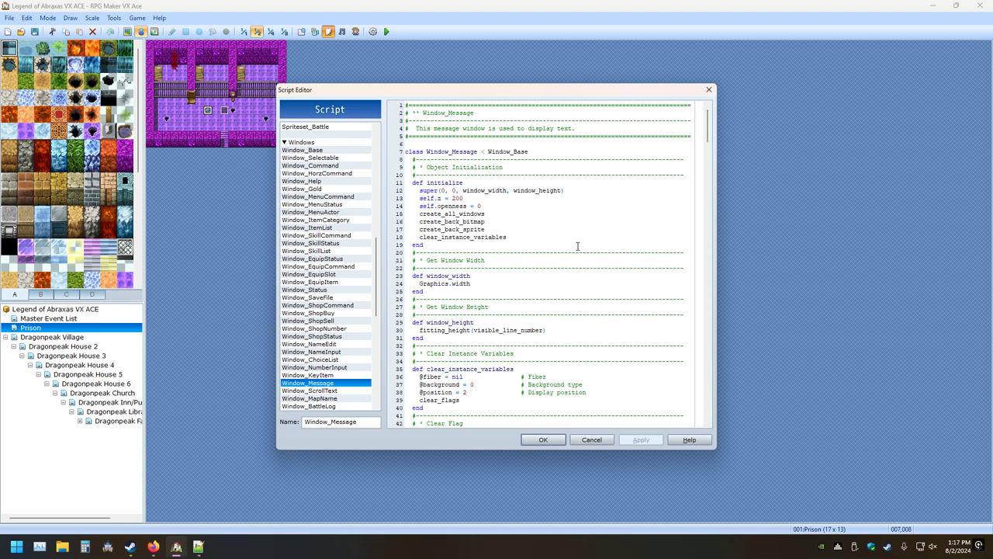
pyautogui.hotkey('alt', 'Tab')
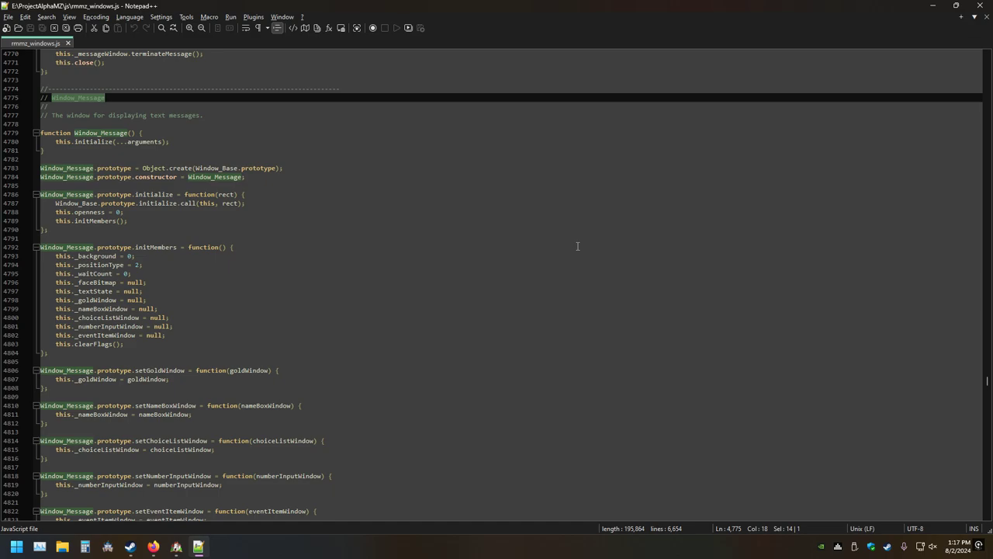
# Read the Window_Message functions from clearFlags to newLineX, highlighting the end of the margin line in newLineX
pyautogui.scroll(-17, 577, 246)
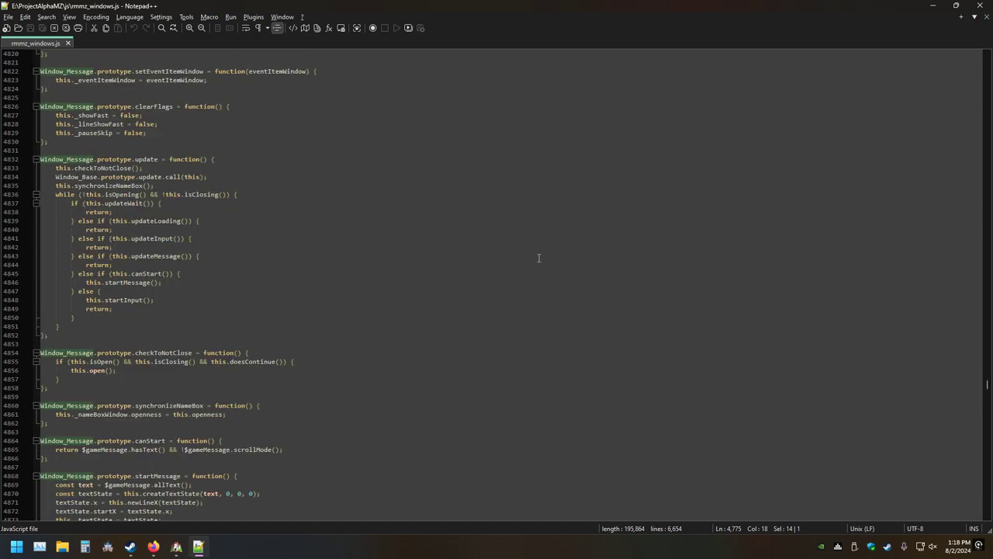
pyautogui.scroll(-7, 538, 258)
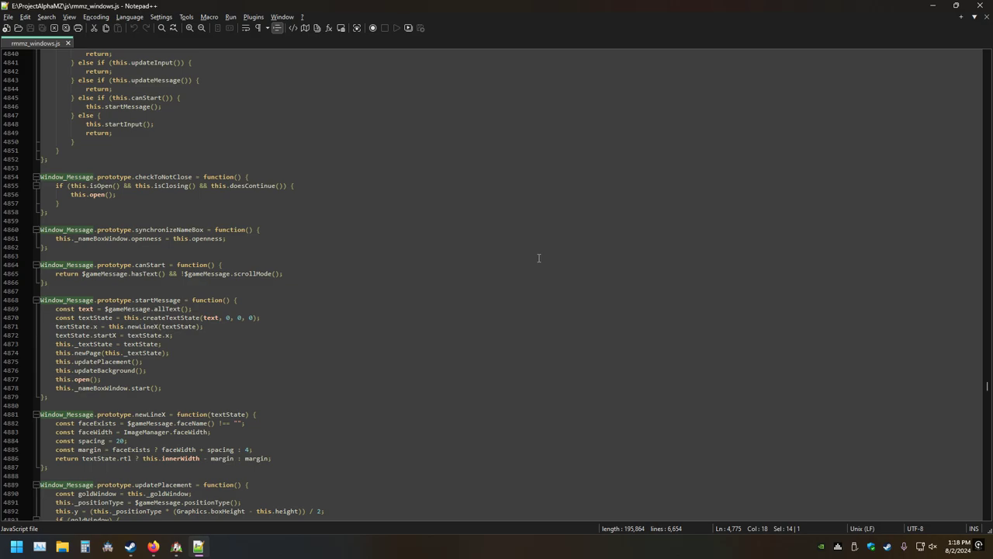
pyautogui.scroll(-3, 539, 258)
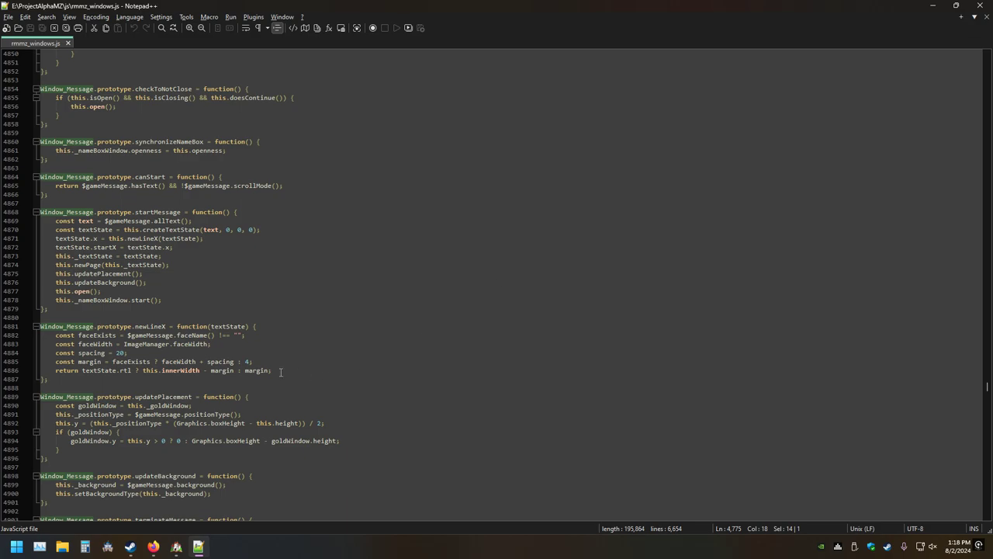
pyautogui.moveTo(273, 362); pyautogui.dragTo(237, 362)
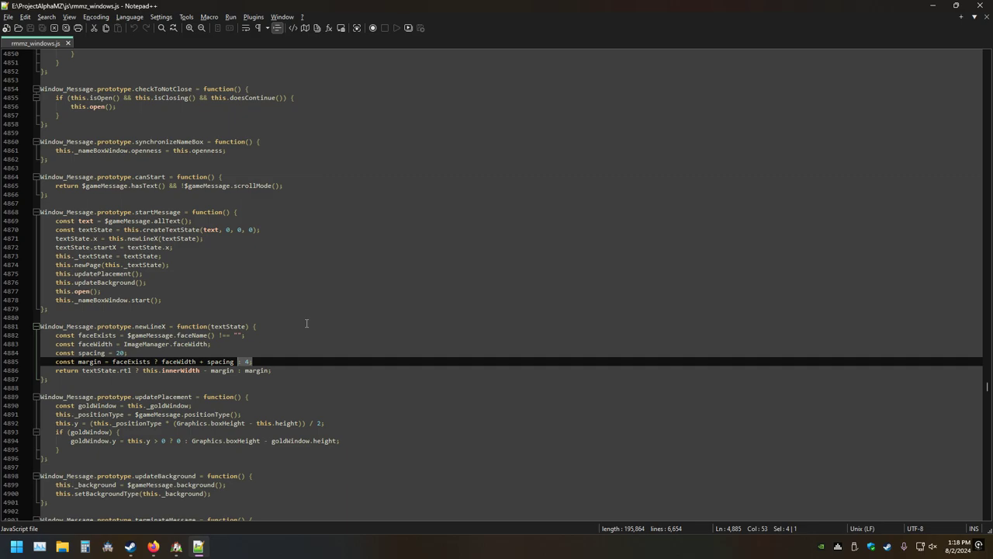
# Read through the Window_Message functions from updatePlacement to updateLoading, including terminateMessage, updateWait and cancelWait
pyautogui.press('Down')
pyautogui.press('Down')
pyautogui.press('Down')
pyautogui.press('Down')
pyautogui.press('Down')
pyautogui.press('Down')
pyautogui.press('Down')
pyautogui.press('Down')
pyautogui.press('Down')
pyautogui.press('Down')
pyautogui.press('Down')
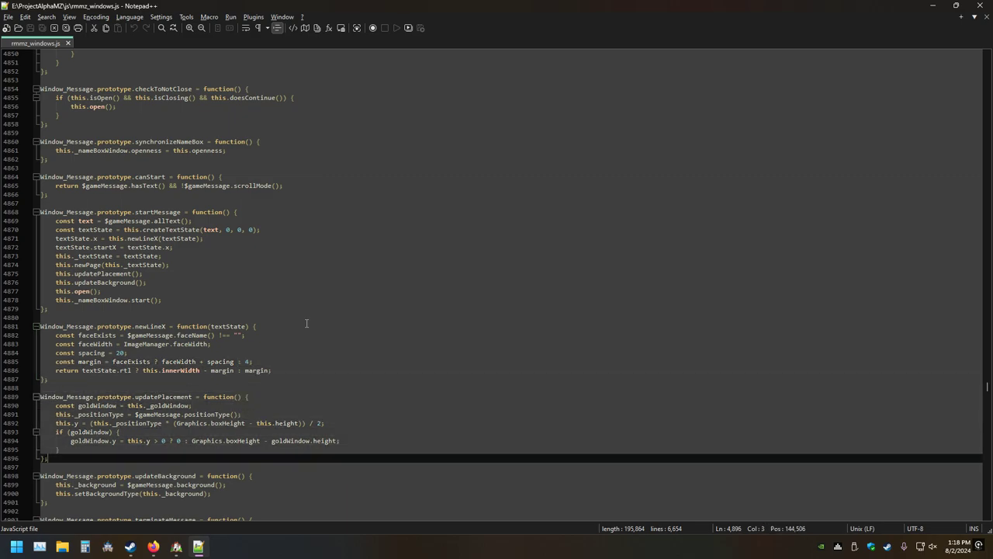
pyautogui.press('Down')
pyautogui.press('Down')
pyautogui.press('Down')
pyautogui.press('Down')
pyautogui.press('Down')
pyautogui.press('Down')
pyautogui.press('Down')
pyautogui.press('Down')
pyautogui.press('Down')
pyautogui.press('Down')
pyautogui.press('Down')
pyautogui.press('Down')
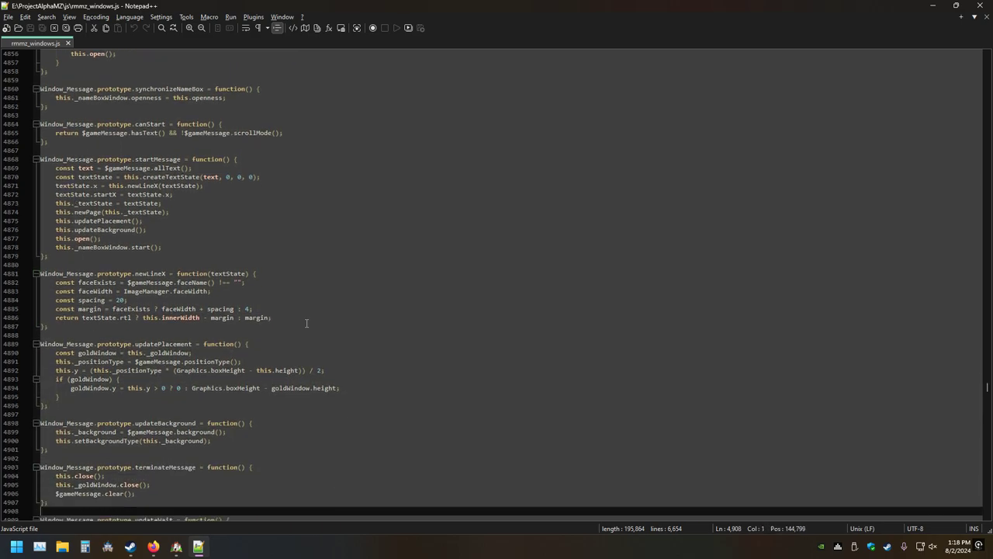
pyautogui.press('Down')
pyautogui.press('Down')
pyautogui.press('Down')
pyautogui.press('Down')
pyautogui.press('Down')
pyautogui.press('Down')
pyautogui.press('Down')
pyautogui.press('Down')
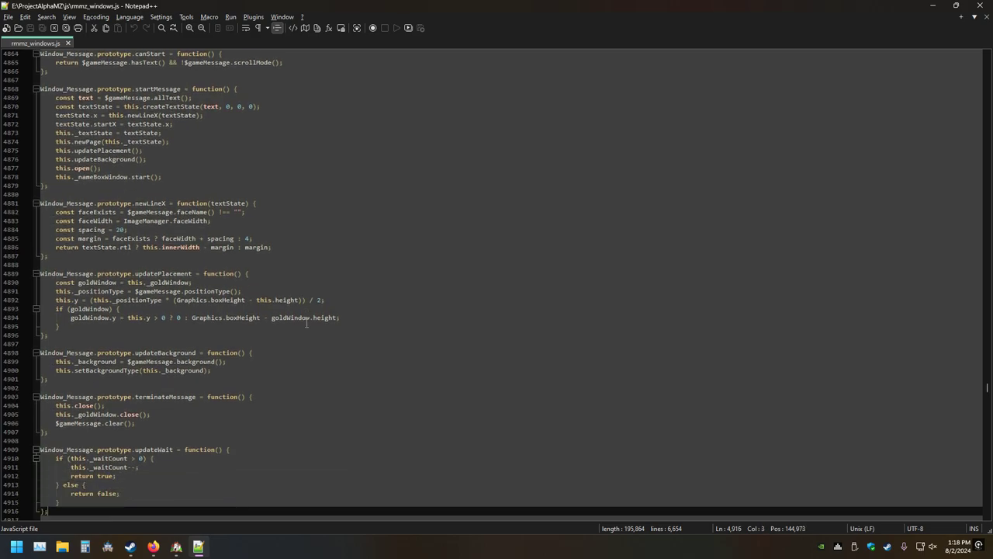
pyautogui.press('Down')
pyautogui.press('Down')
pyautogui.press('Down')
pyautogui.press('Down')
pyautogui.press('Down')
pyautogui.press('Down')
pyautogui.press('Down')
pyautogui.press('Down')
pyautogui.press('Down')
pyautogui.press('Down')
pyautogui.press('Down')
pyautogui.press('Down')
pyautogui.press('Down')
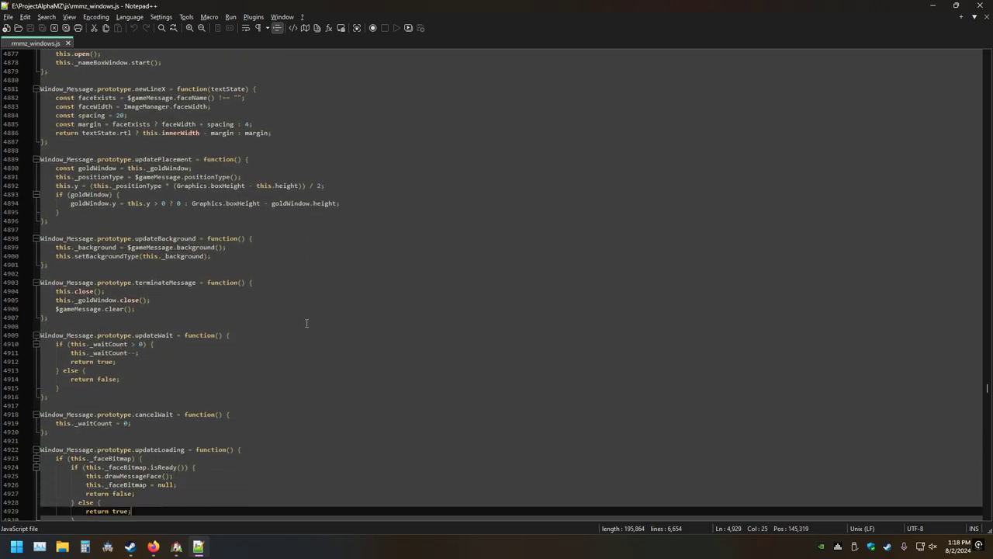
pyautogui.press('Down')
pyautogui.press('Down')
pyautogui.press('Down')
pyautogui.press('Down')
pyautogui.press('Down')
pyautogui.press('Down')
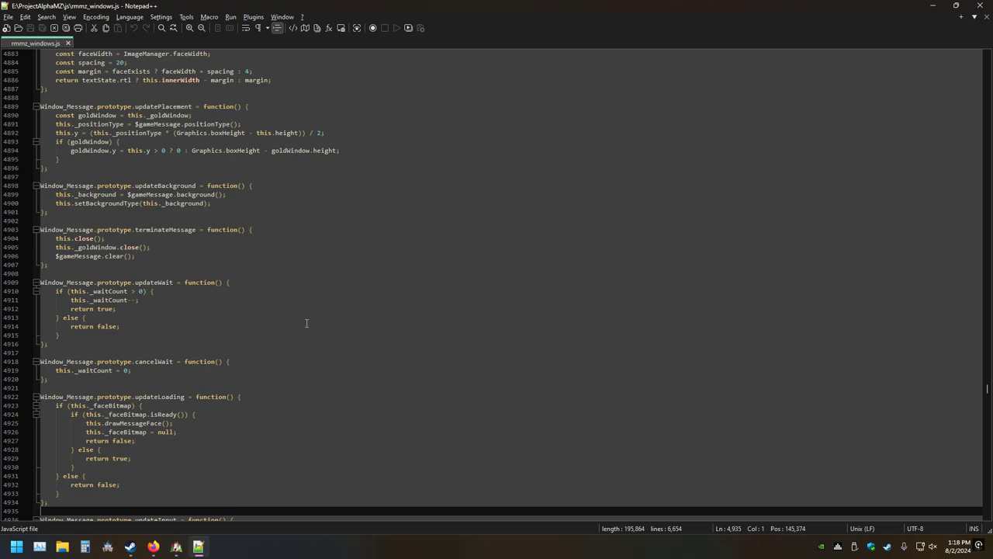
# Examine the Window_Message updateInput, isAnySubWindowActive and updateMessage functions for input and fast-text handling
pyautogui.press('Down')
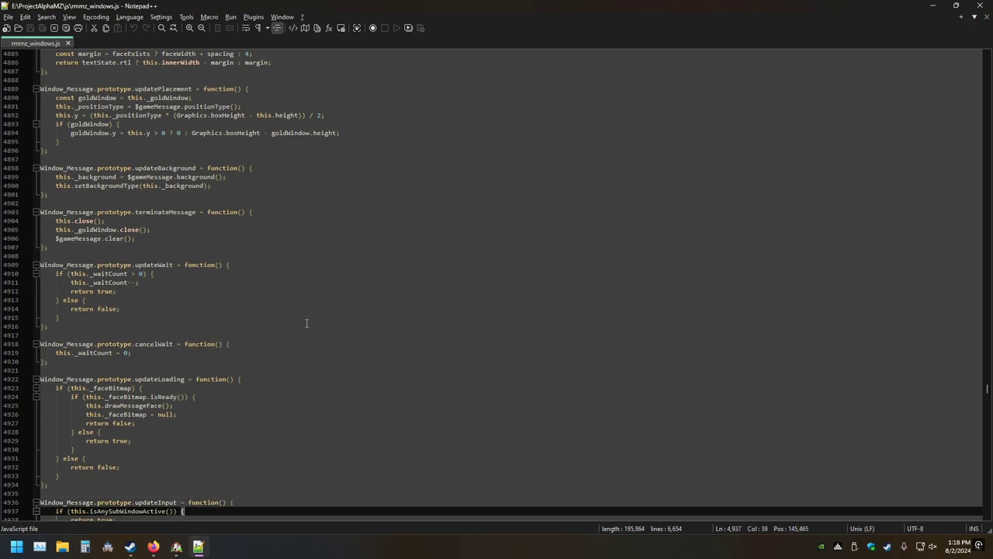
pyautogui.press('Down')
pyautogui.press('Down')
pyautogui.press('Down')
pyautogui.press('Down')
pyautogui.press('Down')
pyautogui.press('Down')
pyautogui.press('Down')
pyautogui.press('Down')
pyautogui.press('End')
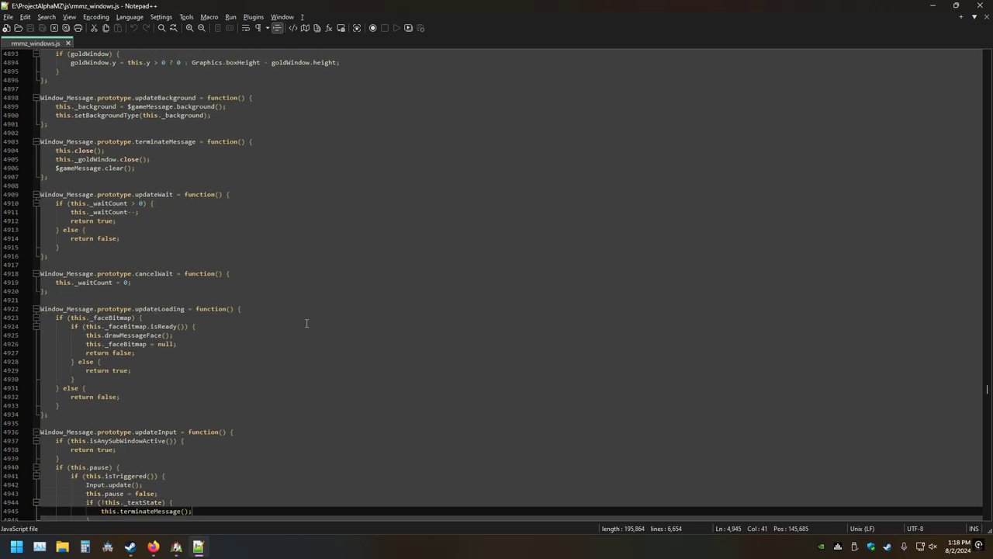
pyautogui.press('Down')
pyautogui.press('Down')
pyautogui.press('Down')
pyautogui.press('Down')
pyautogui.press('Down')
pyautogui.press('Down')
pyautogui.press('Down')
pyautogui.press('Down')
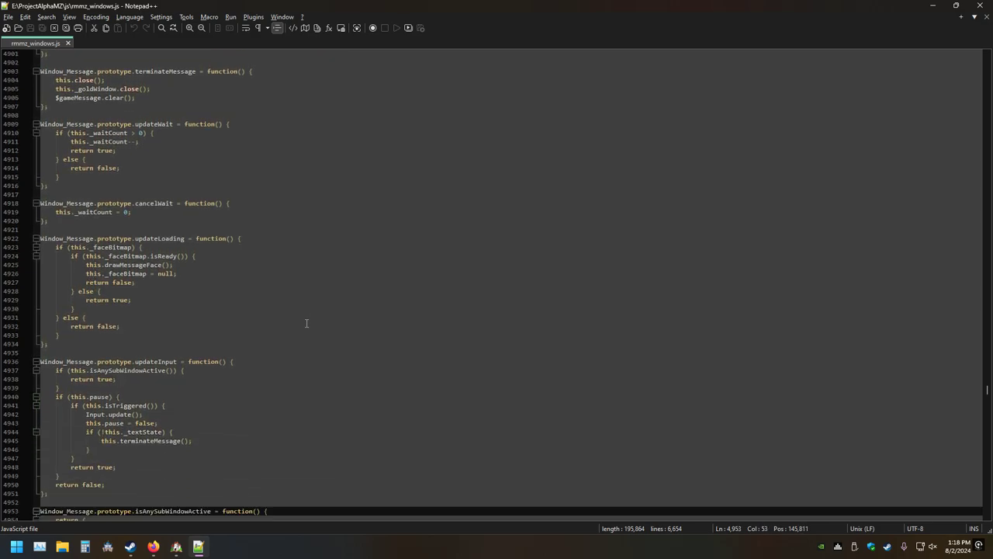
pyautogui.press('Down')
pyautogui.press('Down')
pyautogui.press('Down')
pyautogui.press('Down')
pyautogui.press('Down')
pyautogui.press('Down')
pyautogui.press('Down')
pyautogui.press('Down')
pyautogui.press('Down')
pyautogui.press('Down')
pyautogui.press('Down')
pyautogui.press('Down')
pyautogui.press('Down')
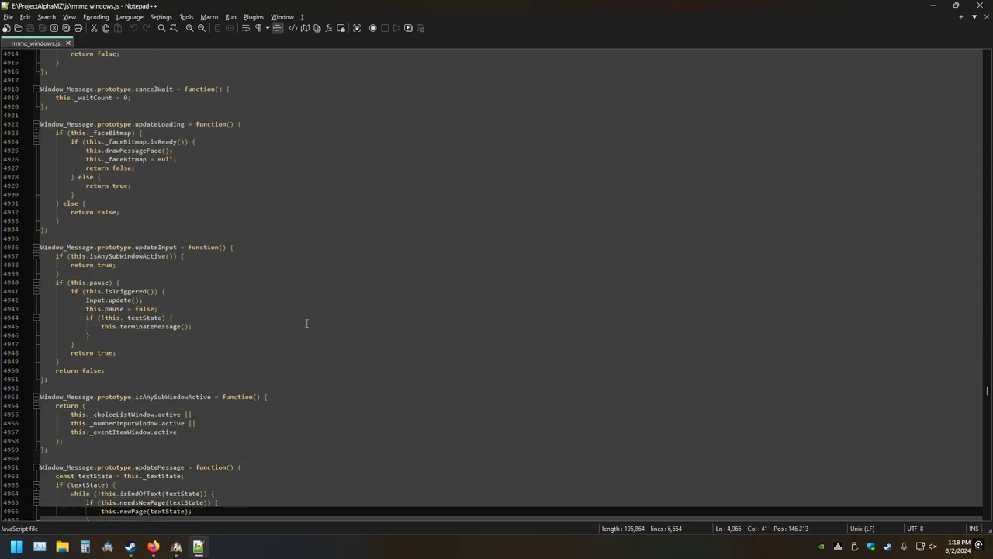
pyautogui.press('Down')
pyautogui.press('Down')
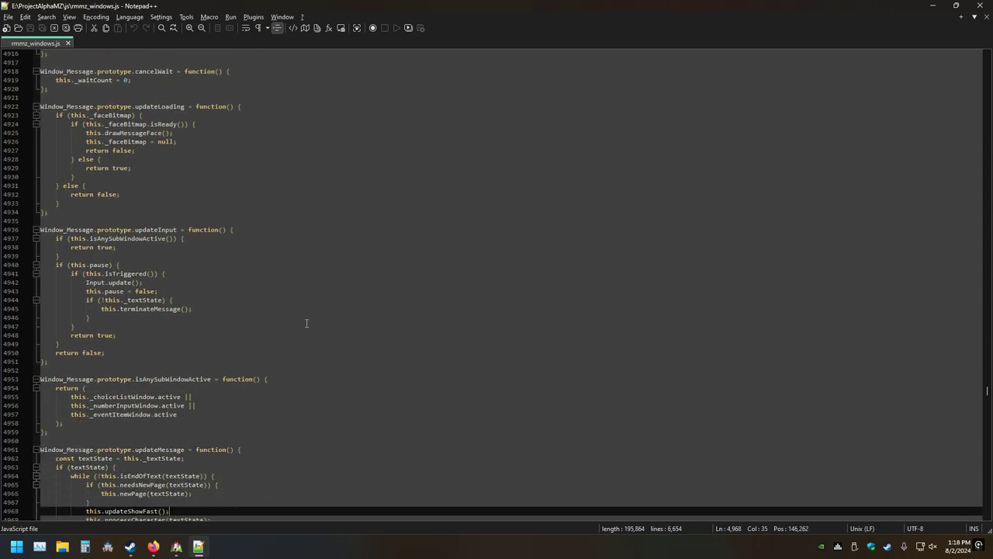
pyautogui.press('Down')
pyautogui.press('Down')
pyautogui.press('Down')
pyautogui.press('Down')
pyautogui.press('Down')
pyautogui.press('Down')
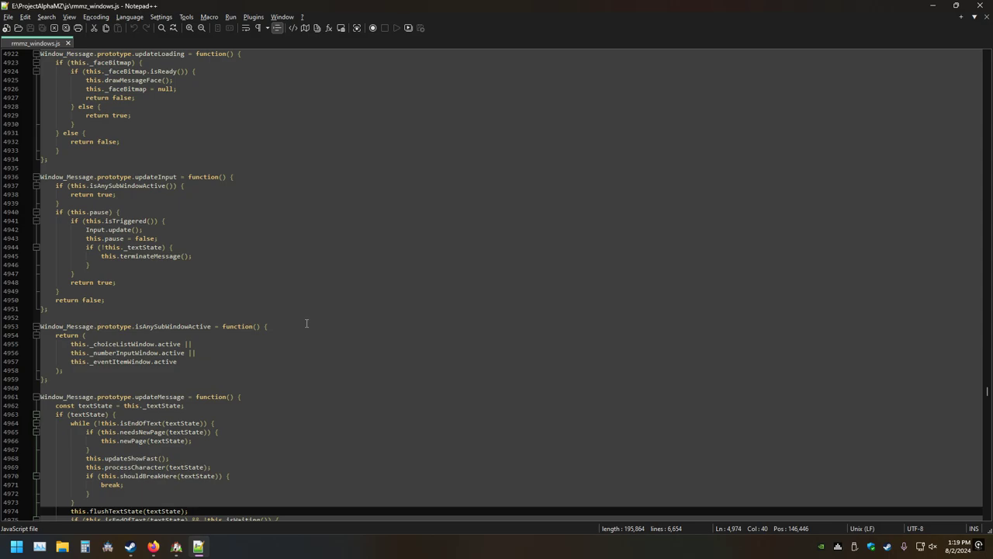
pyautogui.press('Down')
pyautogui.press('Down')
pyautogui.press('Down')
pyautogui.press('Down')
pyautogui.press('Down')
pyautogui.press('Down')
pyautogui.press('Down')
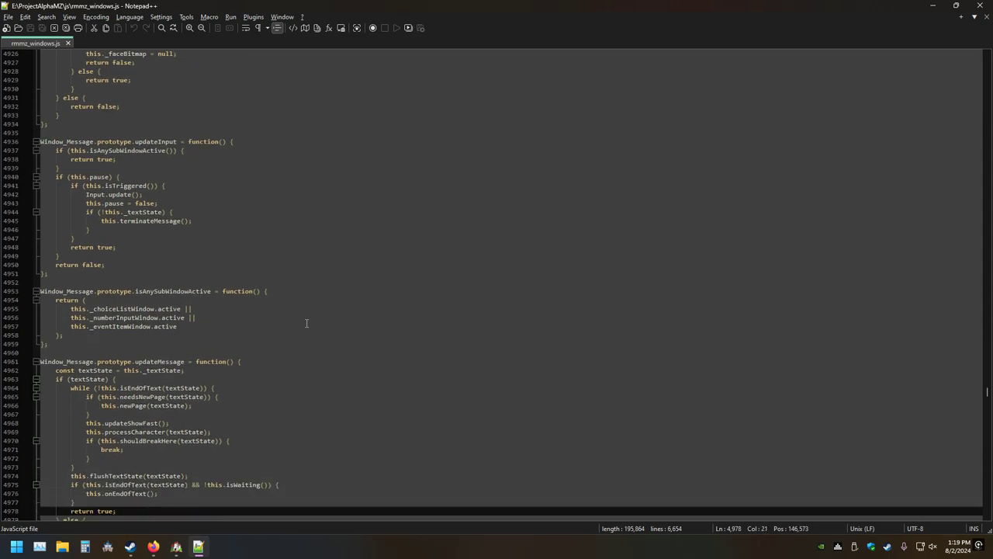
pyautogui.press('Down')
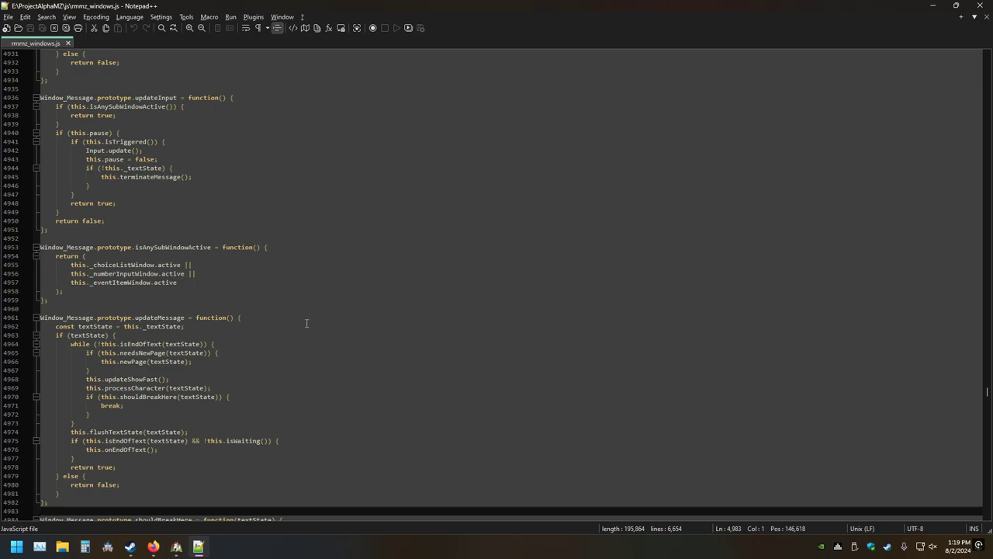
# Read the Window_Message shouldBreakHere and canBreakHere functions, including the _showFast and _lineShowFast condition
pyautogui.press('Down')
pyautogui.press('End')
pyautogui.press('Down')
pyautogui.press('Down')
pyautogui.press('Down')
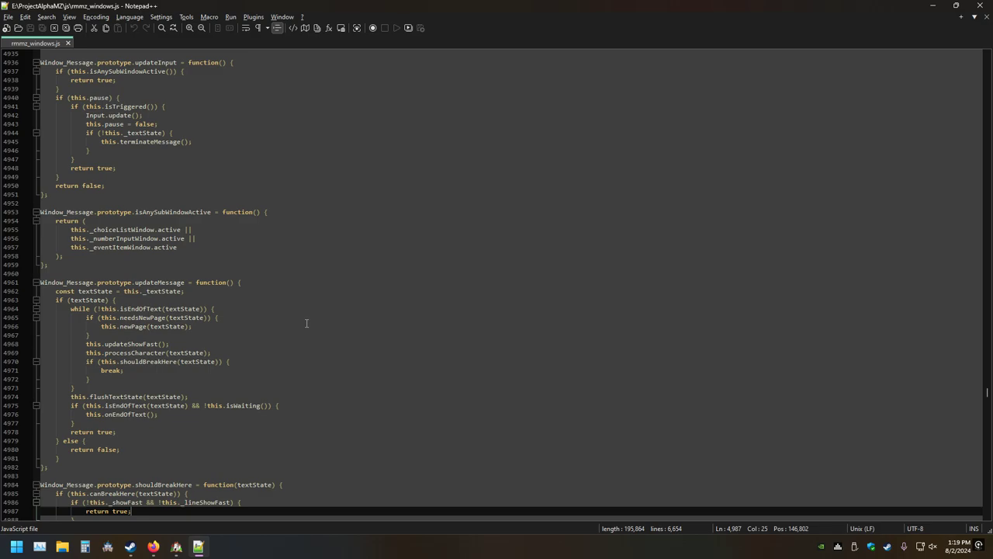
pyautogui.press('Down')
pyautogui.press('Down')
pyautogui.press('Down')
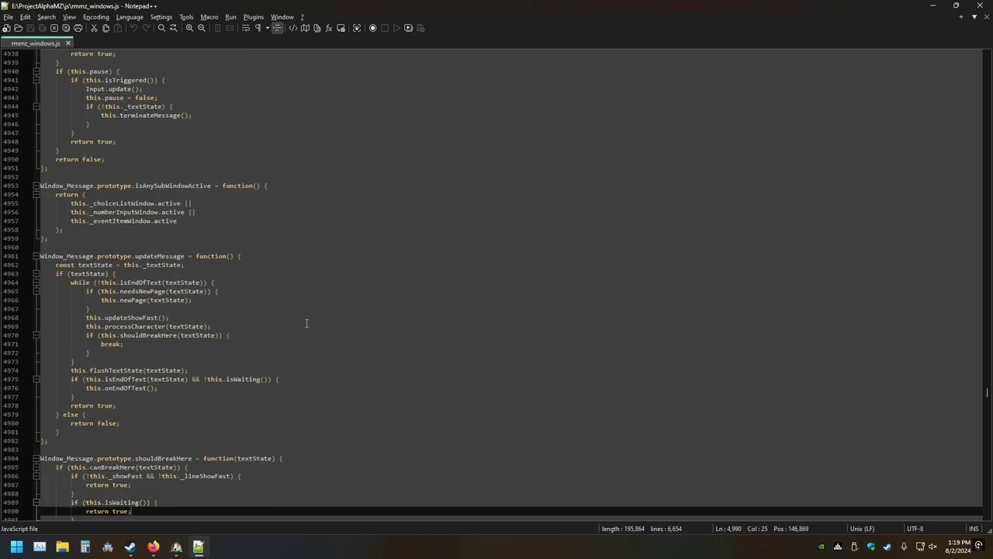
pyautogui.press('Down')
pyautogui.press('Down')
pyautogui.press('Down')
pyautogui.press('Down')
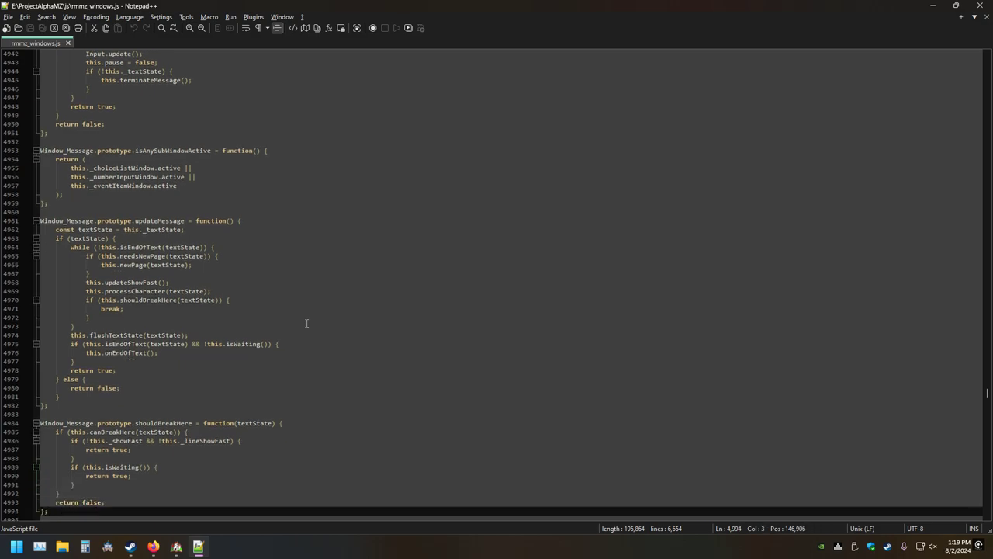
pyautogui.press('Down')
pyautogui.press('Down')
pyautogui.press('Down')
pyautogui.press('Down')
pyautogui.press('Down')
pyautogui.press('Down')
pyautogui.press('Down')
pyautogui.press('Down')
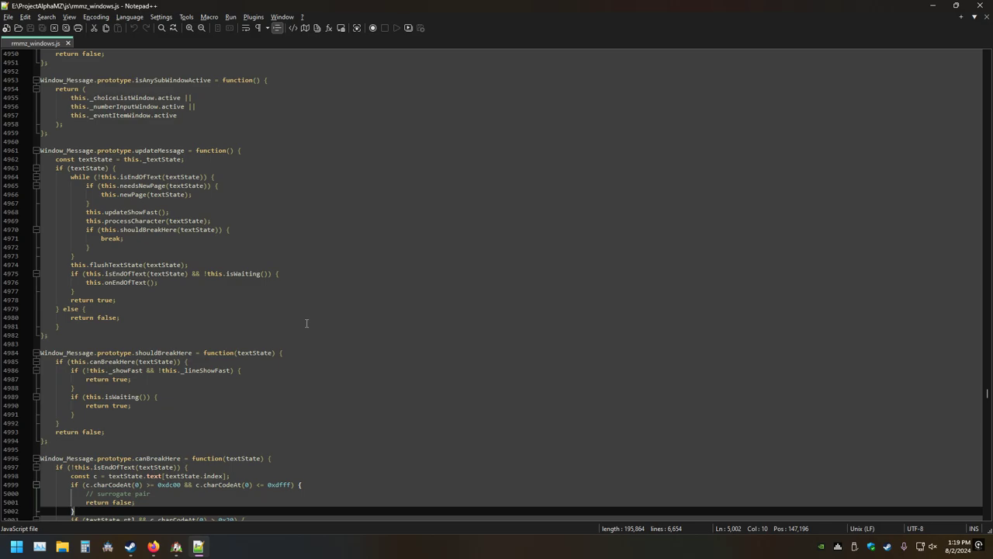
pyautogui.press('Down')
pyautogui.press('Down')
pyautogui.press('Down')
pyautogui.press('Down')
pyautogui.press('Down')
pyautogui.press('Down')
pyautogui.press('Down')
pyautogui.press('Down')
pyautogui.press('End')
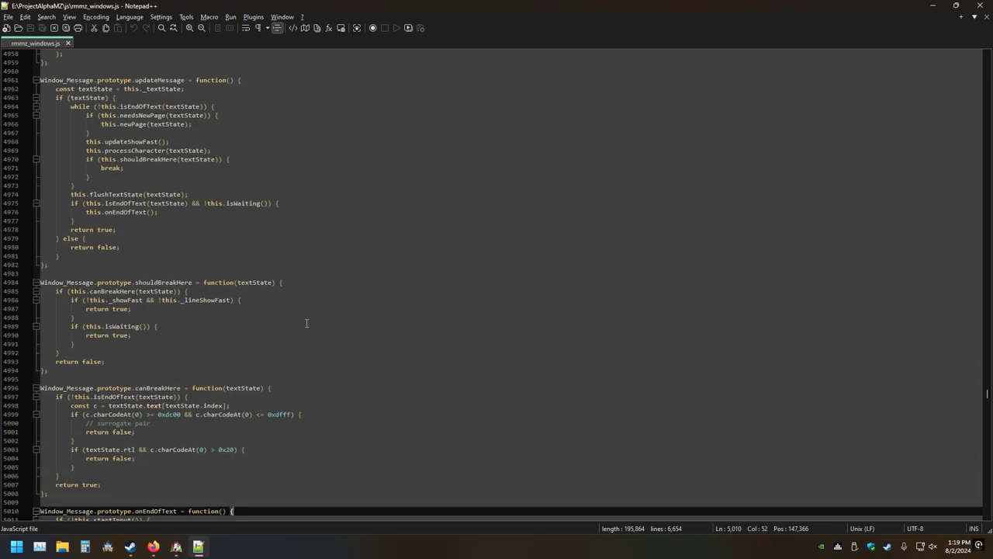
# Read through the Window_Message onEndOfText, startInput and isTriggered functions for pause and input handling
pyautogui.press('Down')
pyautogui.press('Down')
pyautogui.press('Down')
pyautogui.press('Down')
pyautogui.press('Down')
pyautogui.press('Down')
pyautogui.press('Down')
pyautogui.press('Down')
pyautogui.press('Down')
pyautogui.press('Down')
pyautogui.press('Down')
pyautogui.press('Down')
pyautogui.press('Down')
pyautogui.press('Down')
pyautogui.press('Down')
pyautogui.press('Down')
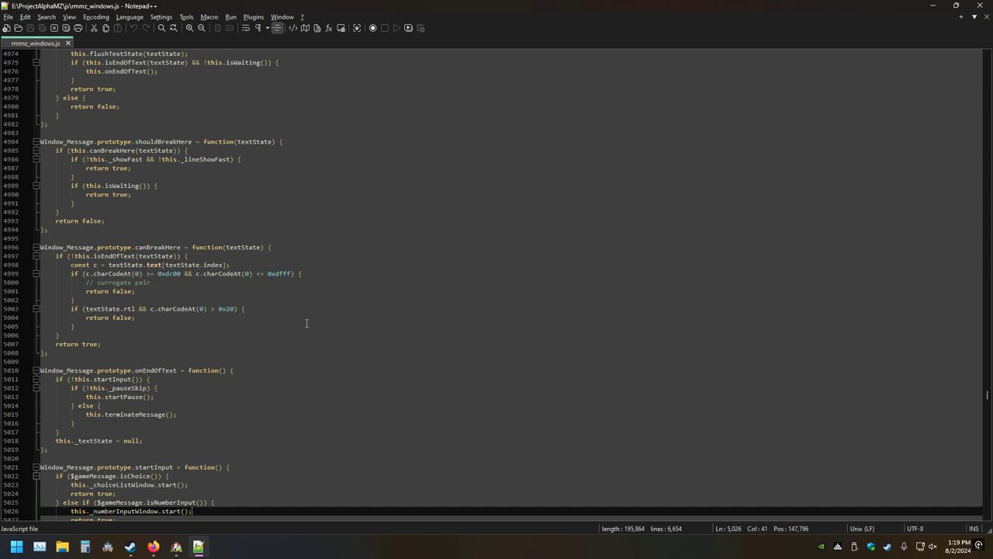
pyautogui.press('Down')
pyautogui.press('Down')
pyautogui.press('Down')
pyautogui.press('Down')
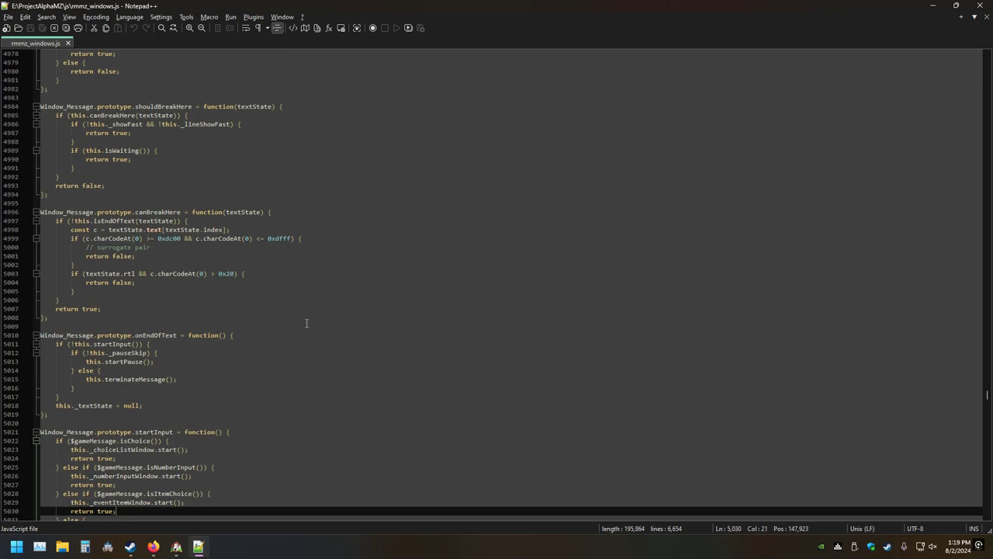
pyautogui.press('Down')
pyautogui.press('Down')
pyautogui.press('Down')
pyautogui.press('Down')
pyautogui.press('Down')
pyautogui.press('Down')
pyautogui.press('Down')
pyautogui.press('Down')
pyautogui.press('Down')
pyautogui.press('Down')
pyautogui.press('Down')
pyautogui.press('Down')
pyautogui.press('Down')
pyautogui.press('Down')
pyautogui.press('End')
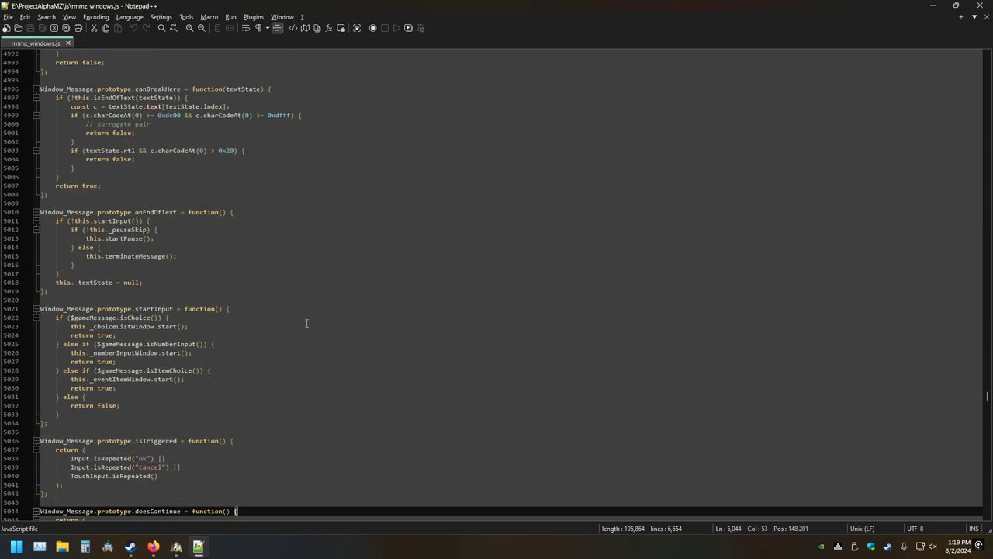
# Examine the Window_Message functions from doesContinue through areSettingsChanged and updateShowFast to the beginning of newPage
pyautogui.press('Down')
pyautogui.press('Down')
pyautogui.press('Down')
pyautogui.press('Down')
pyautogui.press('Down')
pyautogui.press('Down')
pyautogui.press('Down')
pyautogui.press('Down')
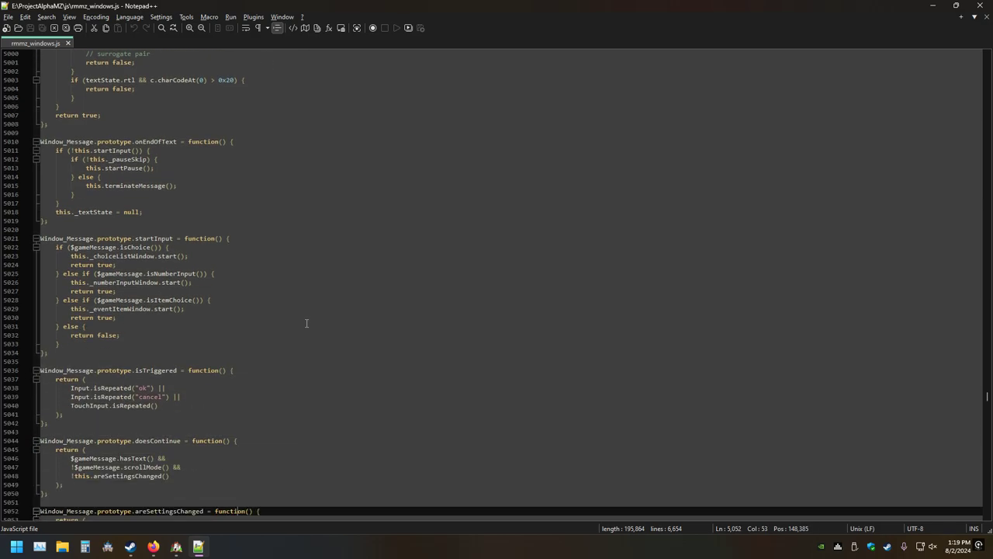
pyautogui.press('Down')
pyautogui.press('Down')
pyautogui.press('Down')
pyautogui.press('Down')
pyautogui.press('Down')
pyautogui.press('Down')
pyautogui.press('Down')
pyautogui.press('Down')
pyautogui.press('Down')
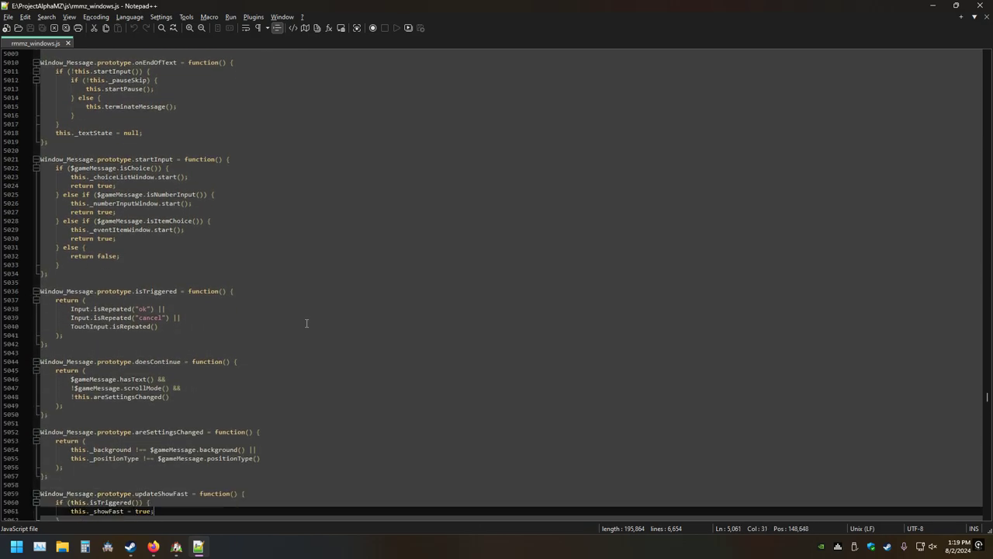
pyautogui.press('Down')
pyautogui.press('Down')
pyautogui.press('Down')
pyautogui.press('Down')
pyautogui.press('Down')
pyautogui.press('Down')
pyautogui.press('Down')
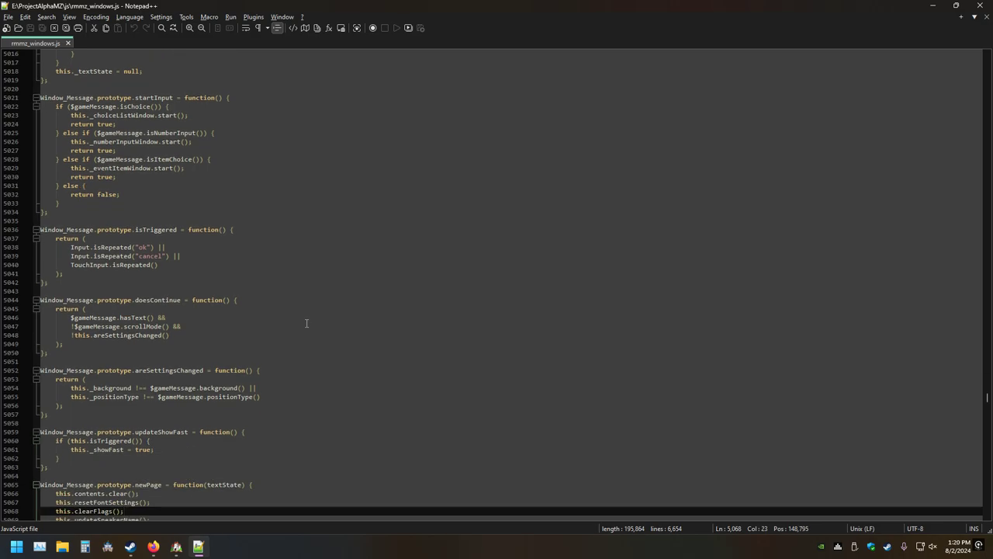
# Switch to RPG Maker VX Ace and look back through the Window_Message script from process_escape_character to new_page
pyautogui.hotkey('alt', 'Tab')
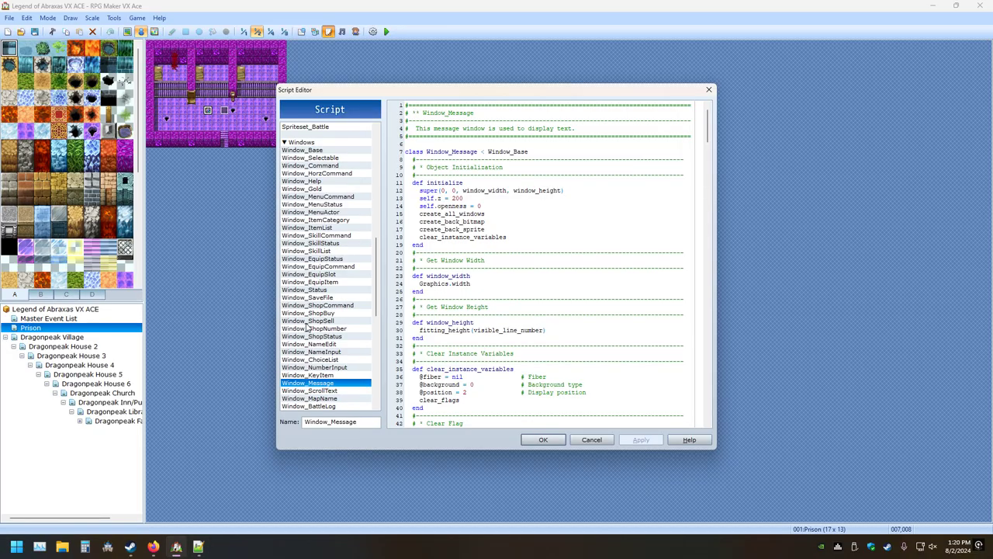
pyautogui.press('pagedown')
pyautogui.press('pagedown')
pyautogui.press('pagedown')
pyautogui.press('pagedown')
pyautogui.press('pagedown')
pyautogui.press('pagedown')
pyautogui.press('pagedown')
pyautogui.press('pagedown')
pyautogui.press('Down')
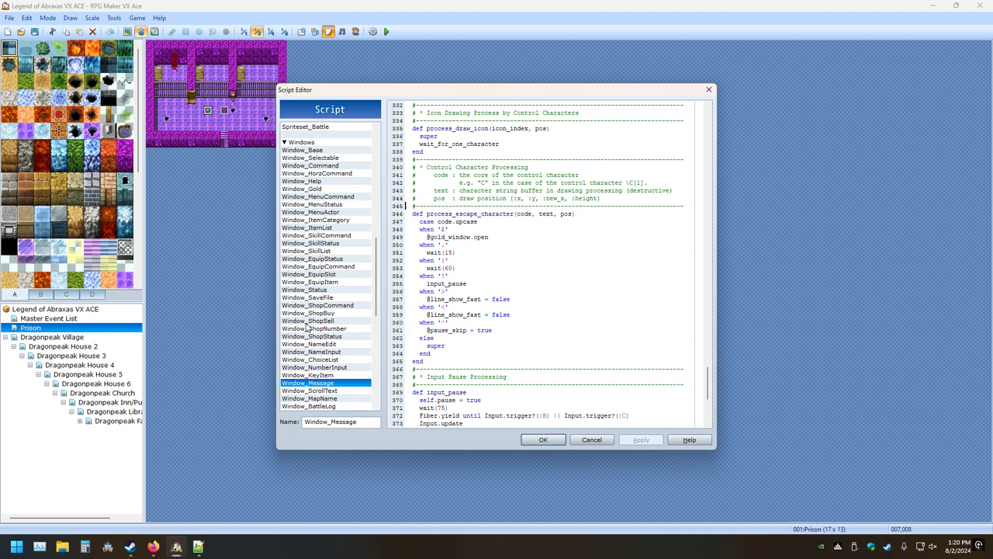
pyautogui.press('Up')
pyautogui.press('Up')
pyautogui.press('Up')
pyautogui.press('Up')
pyautogui.press('Up')
pyautogui.press('Up')
pyautogui.press('Up')
pyautogui.press('Up')
pyautogui.press('Up')
pyautogui.press('Up')
pyautogui.press('Up')
pyautogui.press('Up')
pyautogui.press('Up')
pyautogui.press('Up')
pyautogui.press('Up')
pyautogui.press('Up')
pyautogui.press('Up')
pyautogui.press('Up')
pyautogui.press('Up')
pyautogui.press('Up')
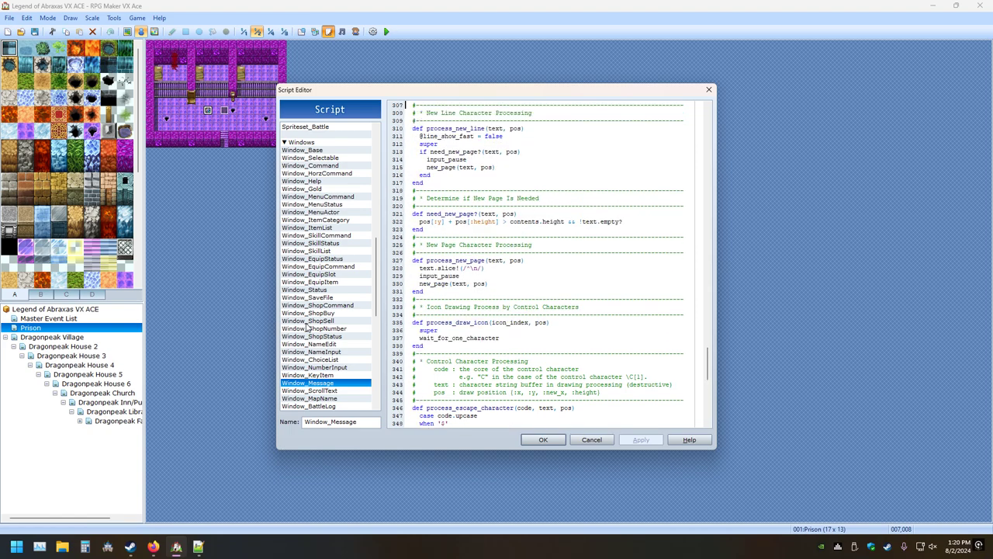
pyautogui.press('Up')
pyautogui.press('Up')
pyautogui.press('Up')
pyautogui.press('Up')
pyautogui.press('Up')
pyautogui.press('Up')
pyautogui.press('Up')
pyautogui.press('Up')
pyautogui.press('Up')
pyautogui.press('Up')
pyautogui.press('Up')
pyautogui.press('Up')
pyautogui.press('Up')
pyautogui.press('Up')
pyautogui.press('Up')
pyautogui.press('Up')
pyautogui.press('Up')
pyautogui.press('Up')
pyautogui.press('Up')
pyautogui.press('Up')
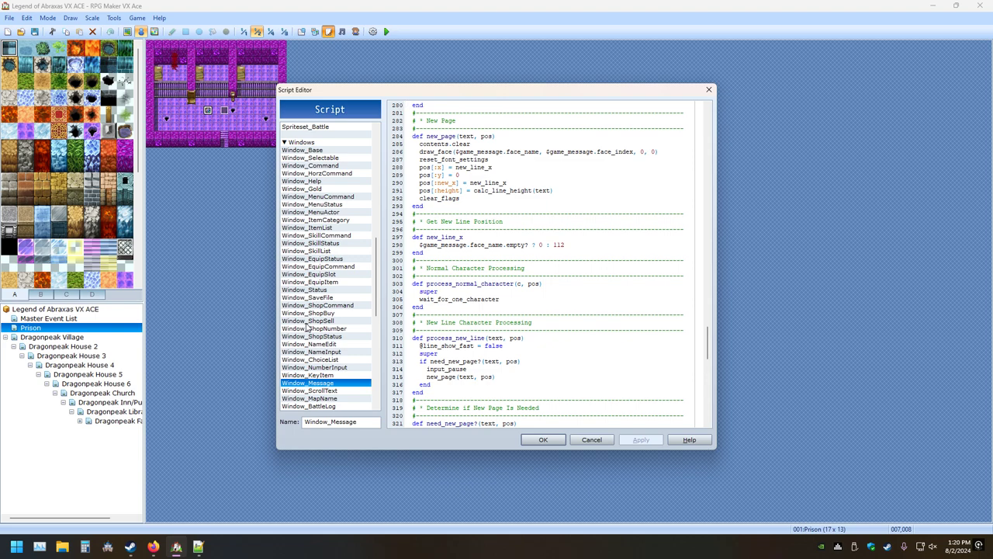
# Locate update_show_fast in the VX Ace Window_Message script and compare it with the updateShowFast function in Notepad++
pyautogui.press('Up')
pyautogui.press('Up')
pyautogui.press('Up')
pyautogui.press('Up')
pyautogui.press('Up')
pyautogui.press('Up')
pyautogui.press('Up')
pyautogui.press('Up')
pyautogui.press('Up')
pyautogui.press('Up')
pyautogui.press('Up')
pyautogui.press('Up')
pyautogui.press('Up')
pyautogui.press('Up')
pyautogui.press('Up')
pyautogui.press('Up')
pyautogui.press('Up')
pyautogui.press('Up')
pyautogui.press('Up')
pyautogui.press('Up')
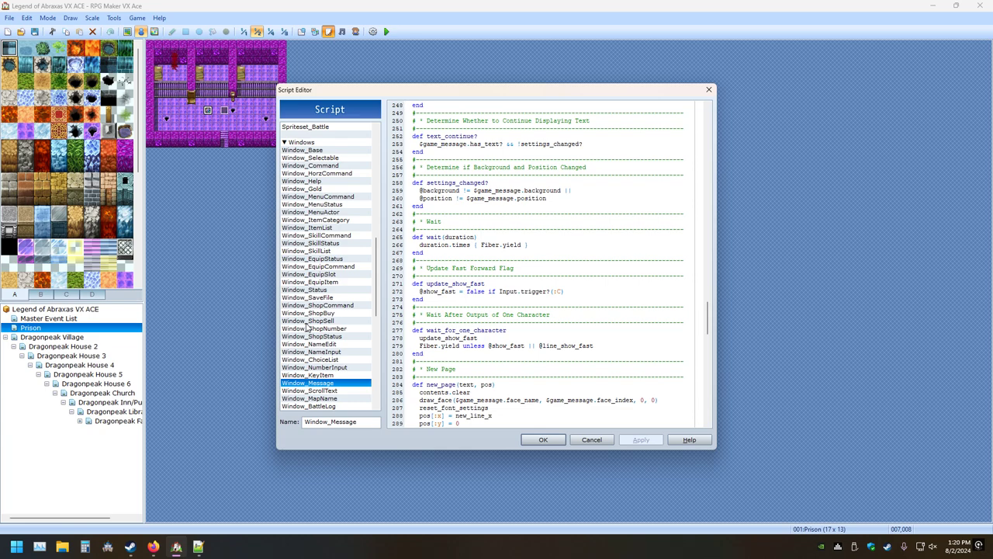
pyautogui.hotkey('alt', 'Tab')
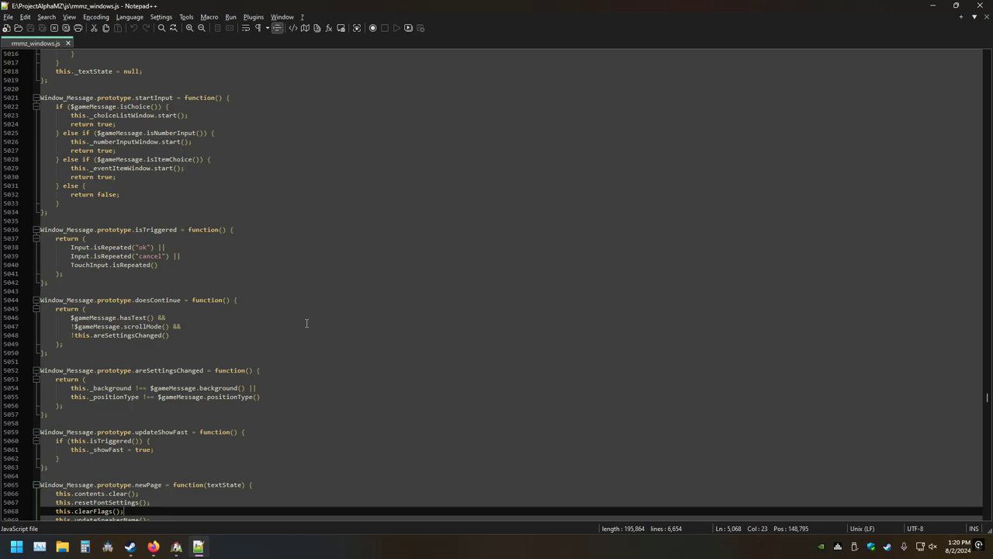
pyautogui.hotkey('alt', 'Tab')
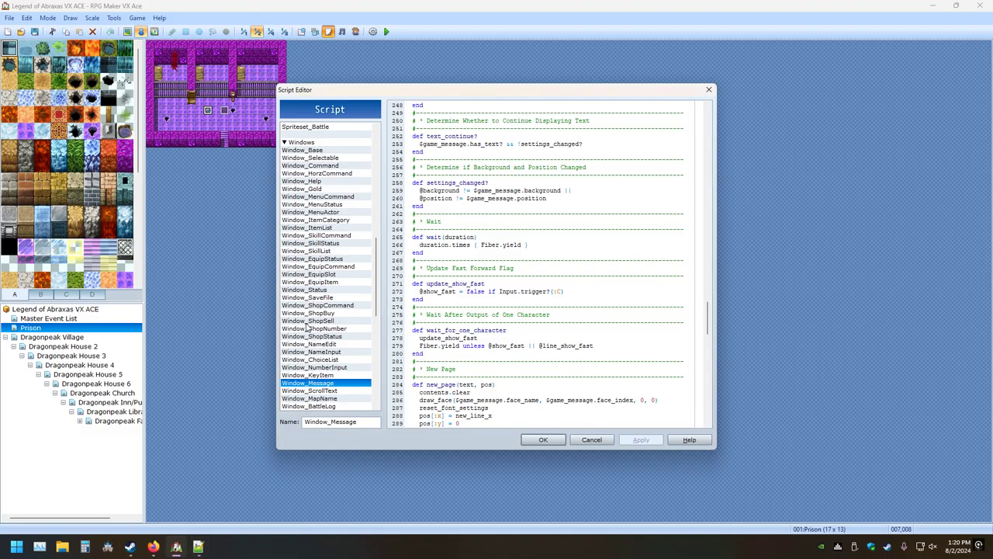
# Return to rmmz_windows.js in Notepad++, set this._showFast to false in the updateShowFast function, and save the file
pyautogui.hotkey('alt', 'Tab')
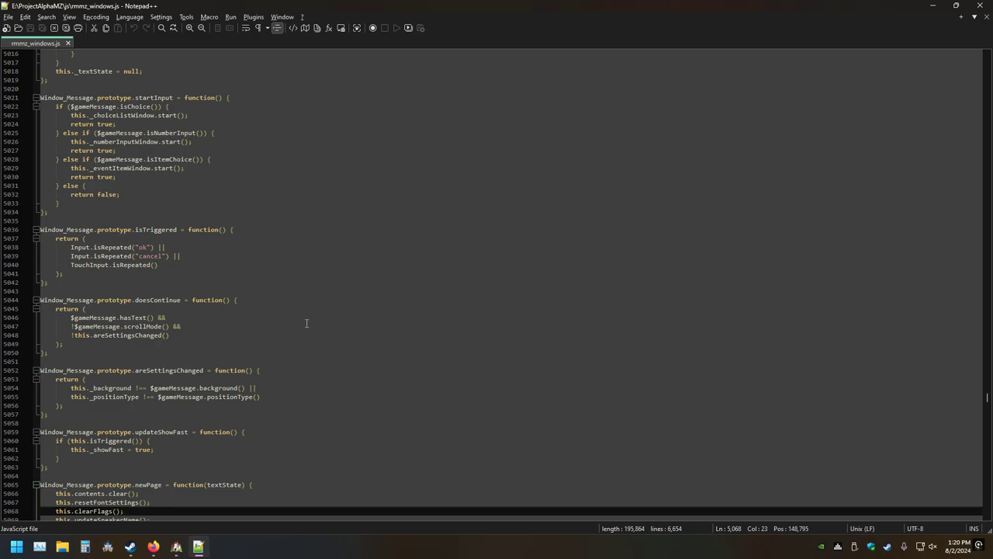
pyautogui.press('Up')
pyautogui.press('Up')
pyautogui.press('Up')
pyautogui.press('Up')
pyautogui.press('Up')
pyautogui.press('Up')
pyautogui.press('Up')
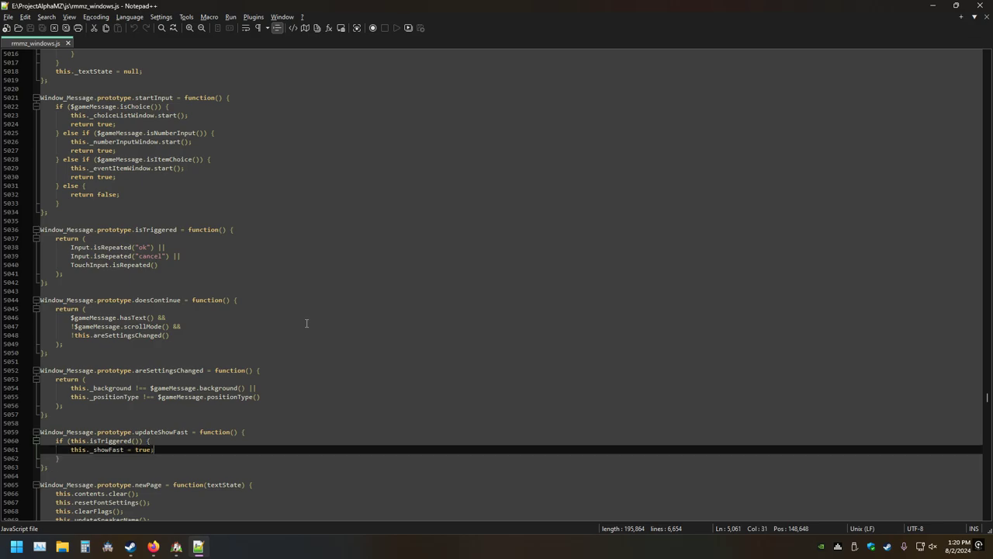
pyautogui.press('BackSpace')
pyautogui.press('BackSpace')
pyautogui.press('BackSpace')
pyautogui.press('BackSpace')
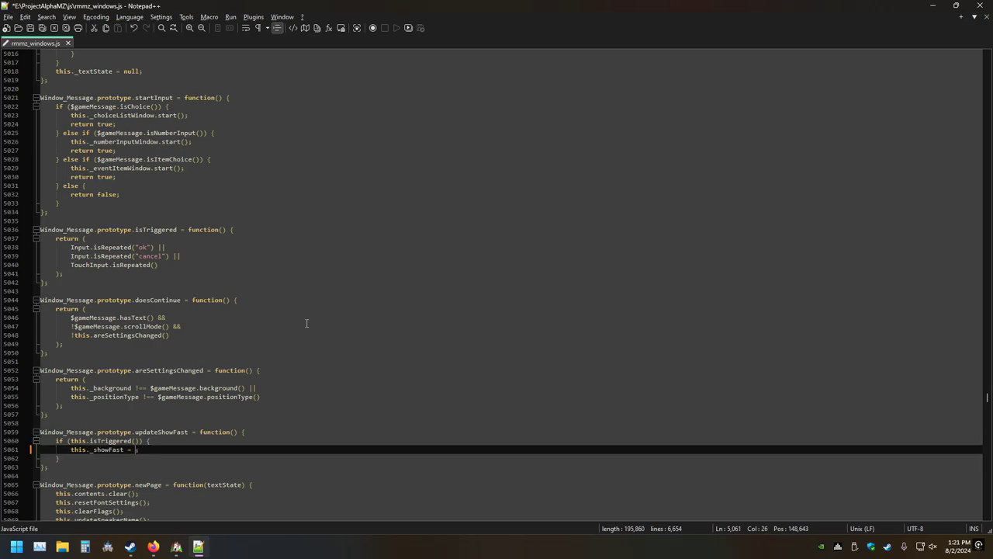
pyautogui.write('false')
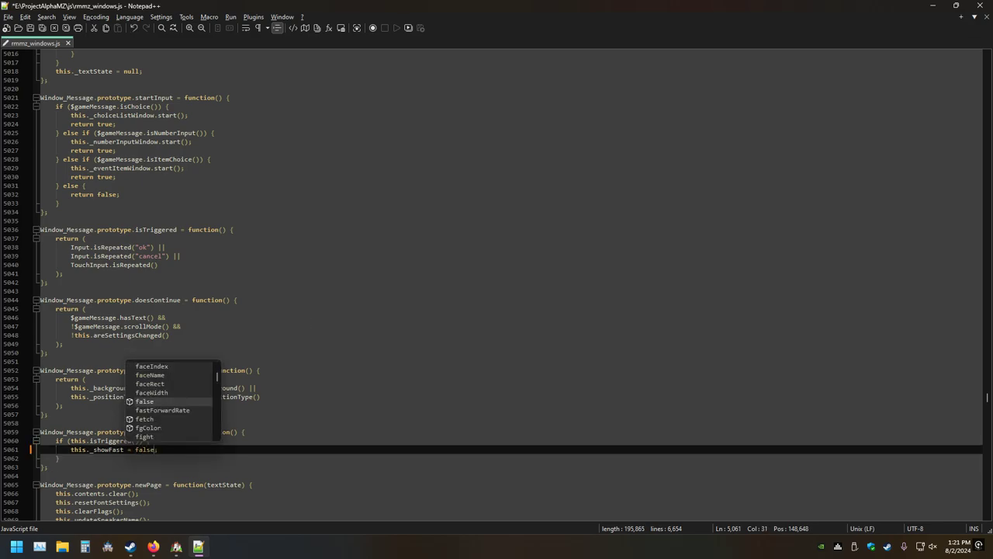
pyautogui.hotkey('ctrl', 's')
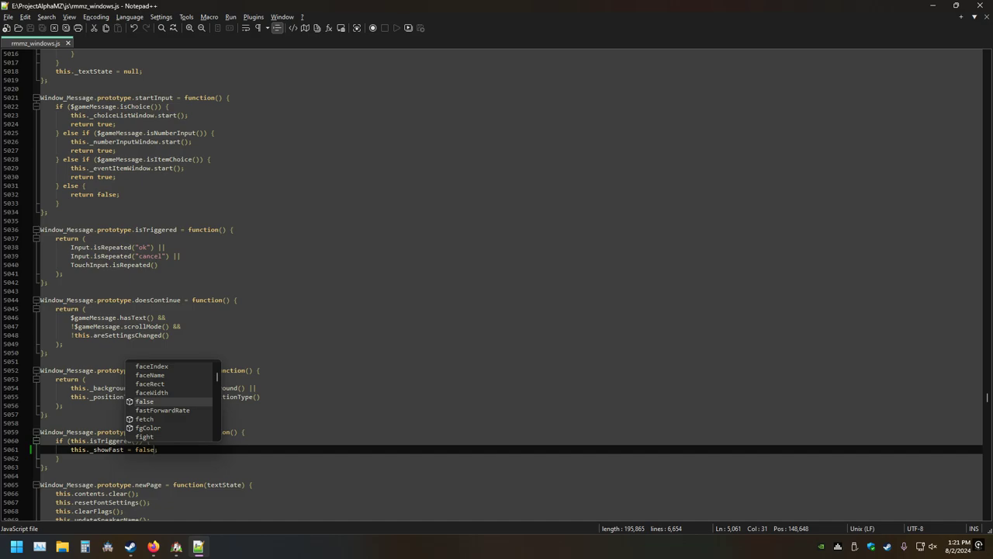
# Close Steam and RPG Maker VX Ace with its Script Editor, and minimize Notepad++ and Firefox to reach the desktop
pyautogui.hotkey('alt', 'Tab')
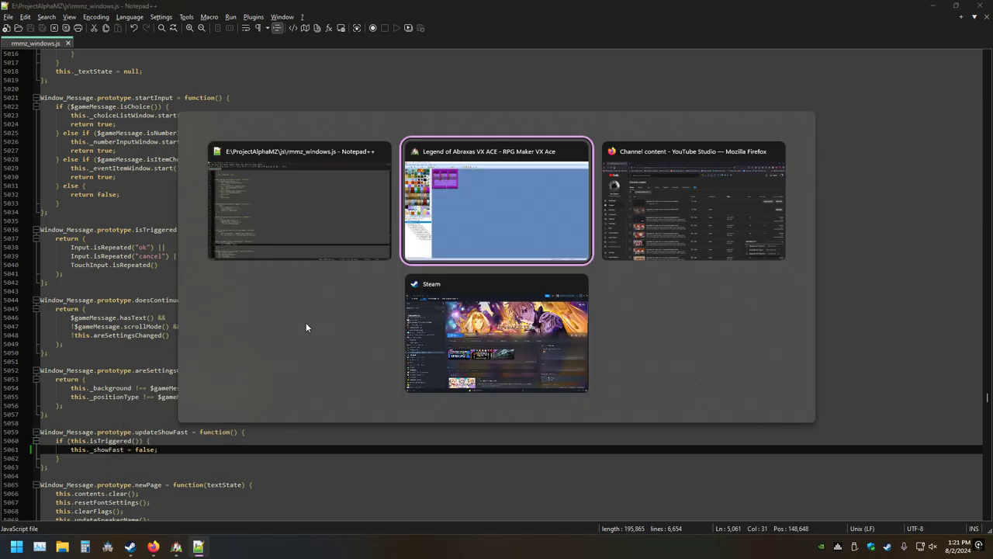
pyautogui.hotkey('alt', 'Tab')
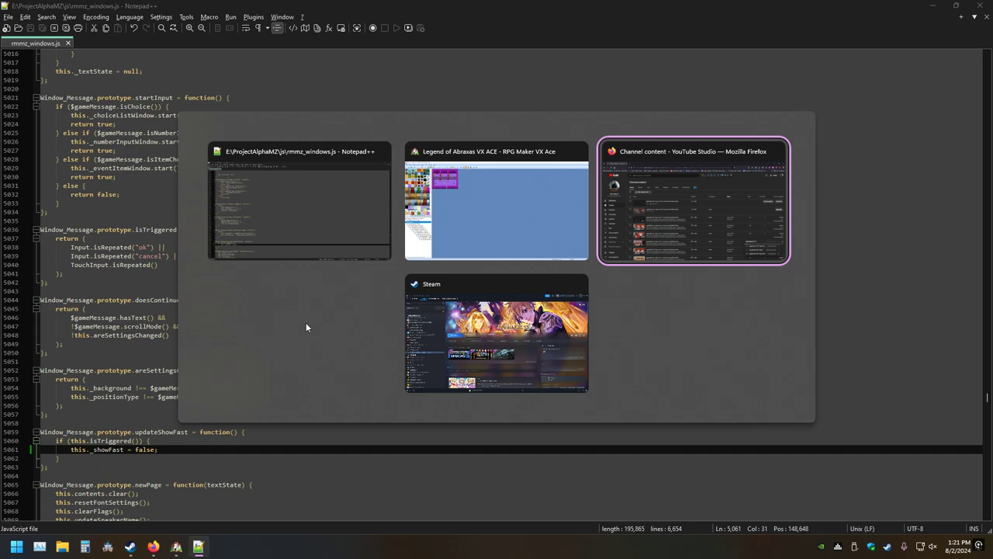
pyautogui.hotkey('alt', 'Tab')
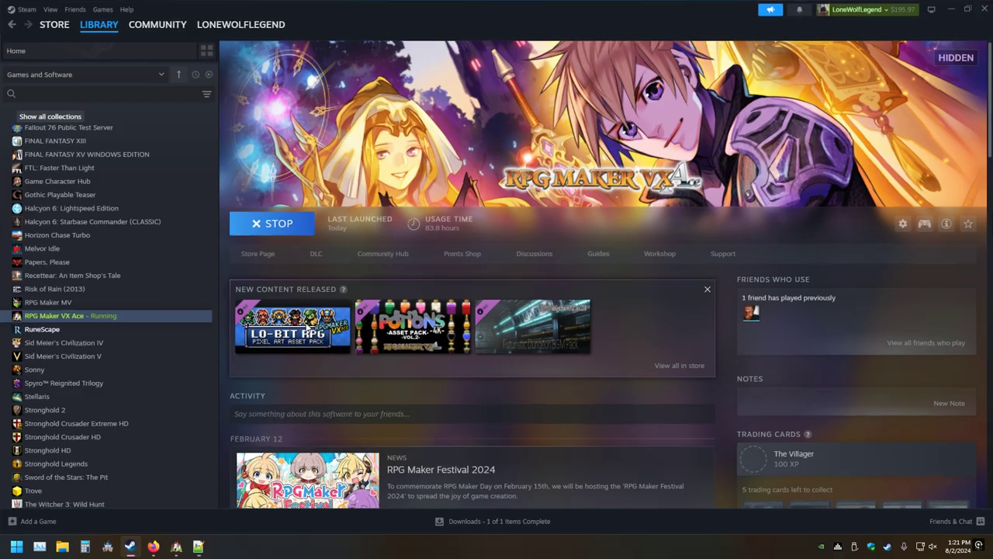
pyautogui.moveTo(306, 326)
pyautogui.click(985, 9)
pyautogui.click(931, 6)
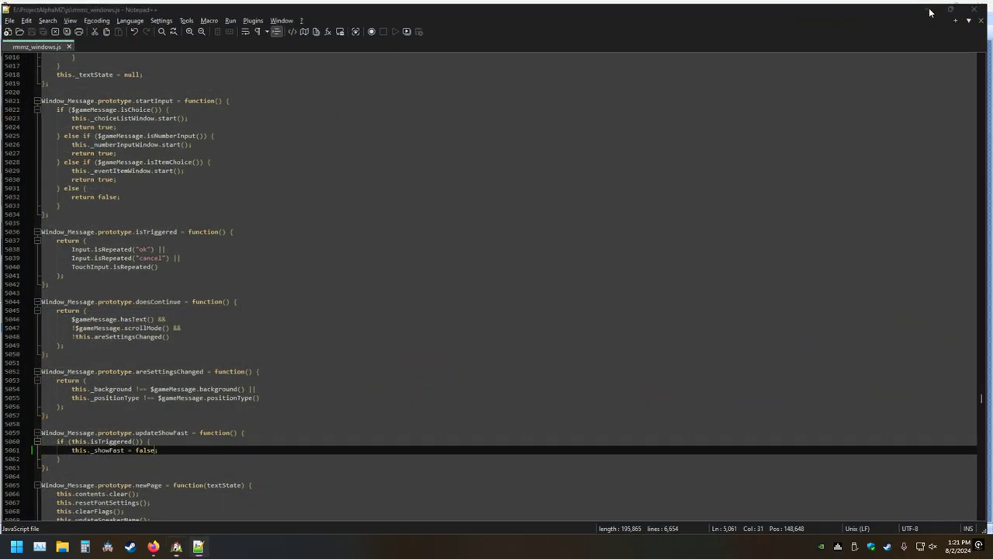
pyautogui.click(708, 90)
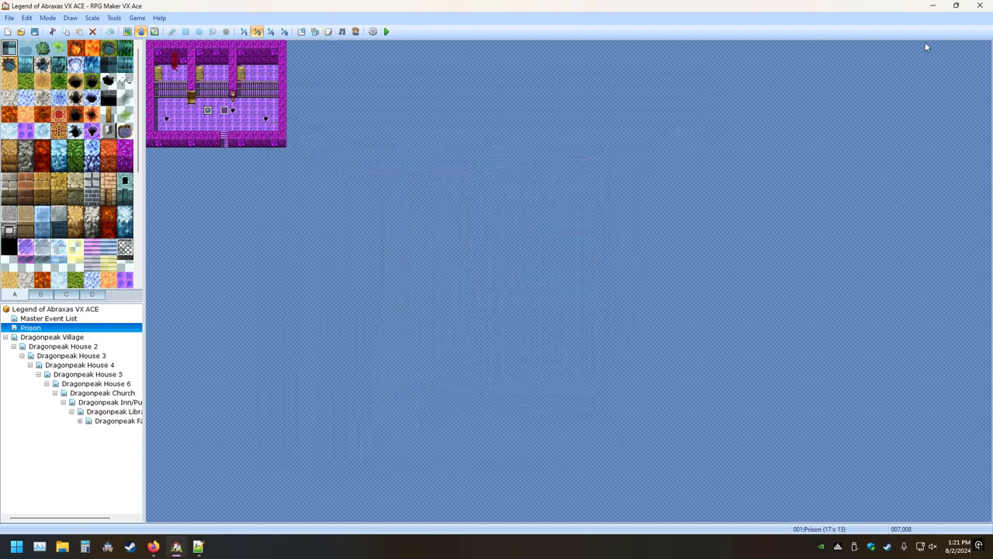
pyautogui.click(981, 6)
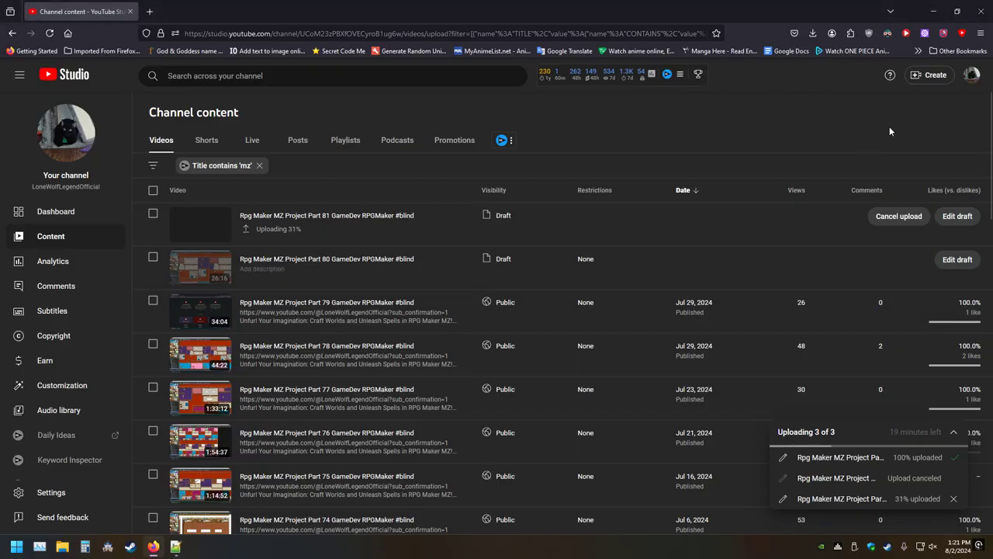
pyautogui.click(933, 10)
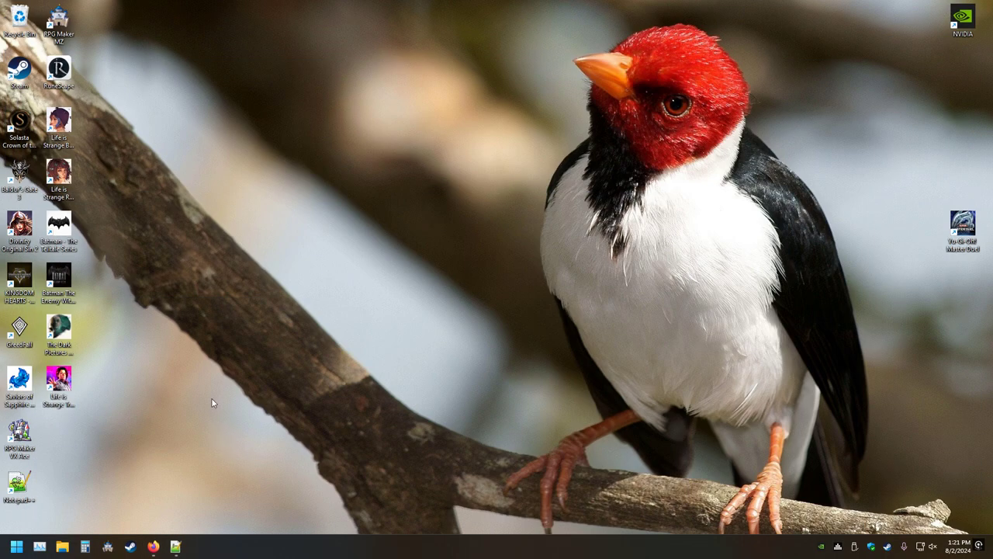
# Launch RPG Maker MZ and set the trigger of the Prison Main Event to Parallel
pyautogui.doubleClick(59, 24)
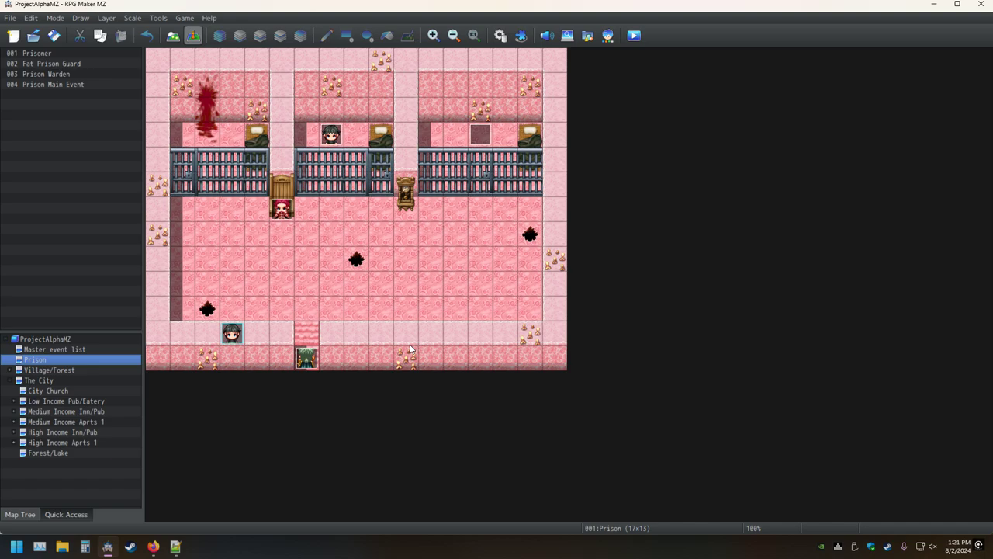
pyautogui.doubleClick(481, 135)
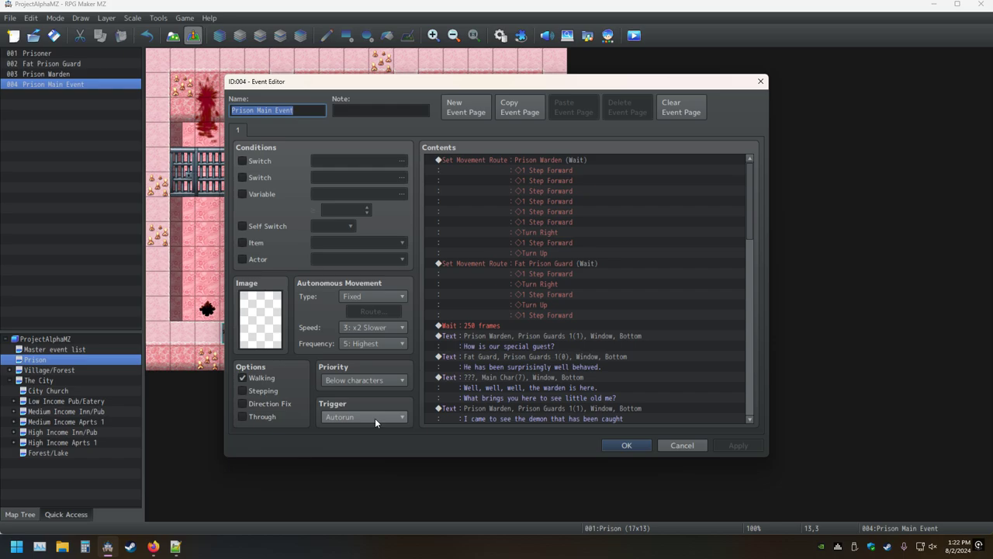
pyautogui.scroll(-1, 375, 417)
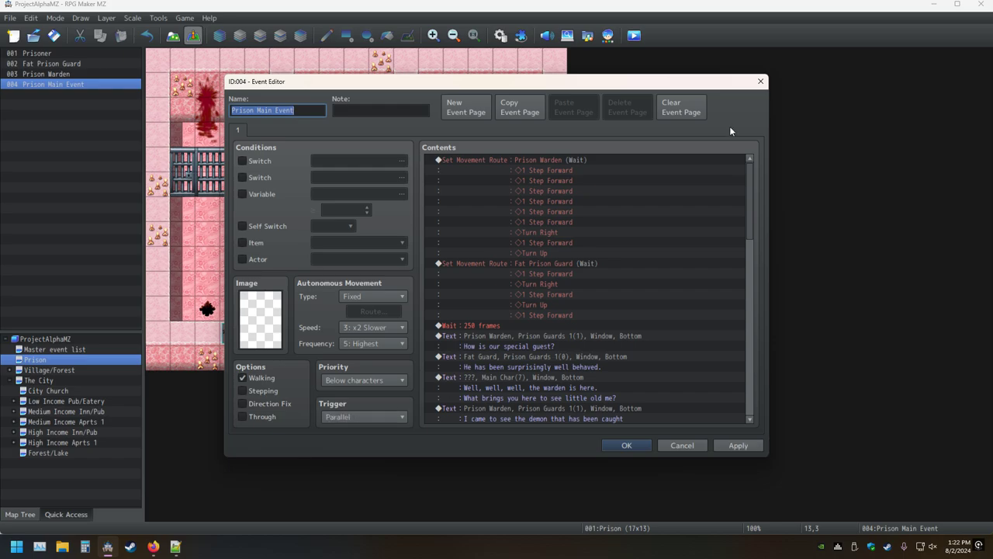
pyautogui.click(626, 444)
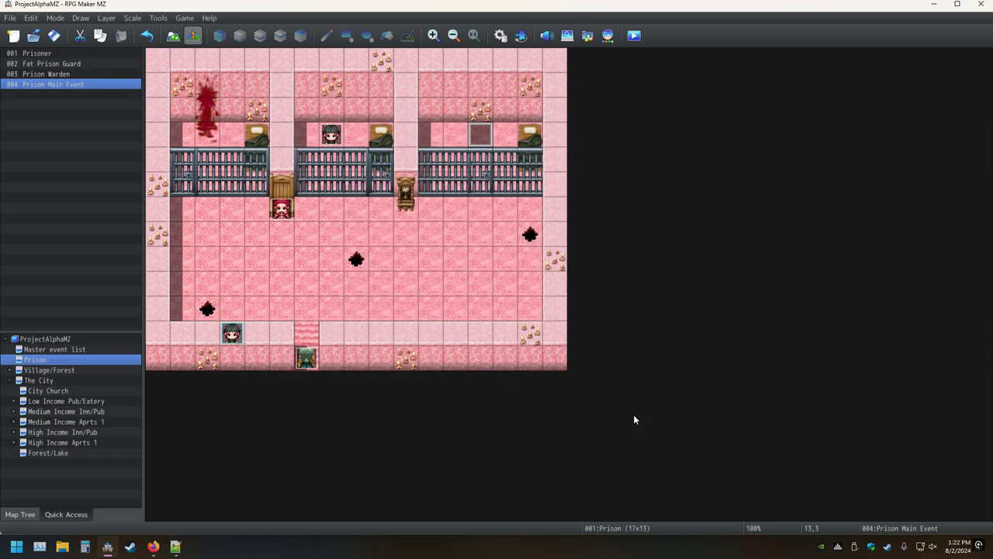
# Check the Prison Warden event's custom movement route and set its autonomous movement type to Fixed
pyautogui.doubleClick(309, 354)
pyautogui.click(373, 296)
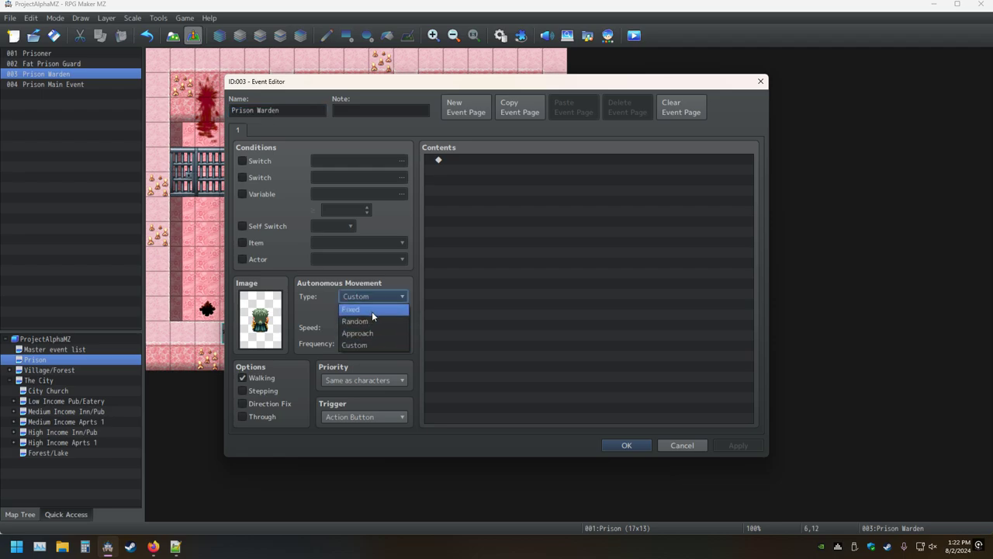
pyautogui.click(372, 312)
pyautogui.click(372, 296)
pyautogui.click(367, 348)
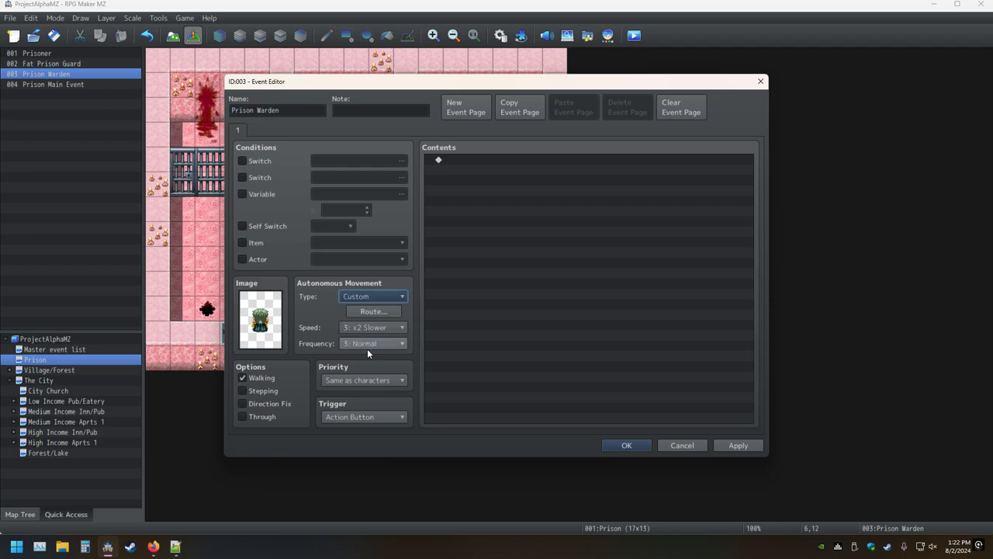
pyautogui.click(392, 313)
pyautogui.click(639, 385)
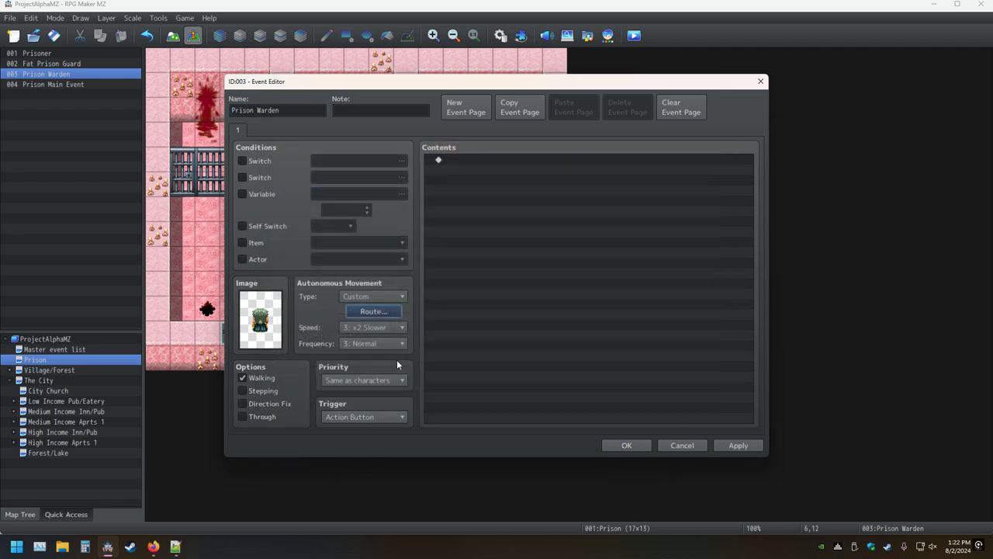
pyautogui.click(372, 296)
pyautogui.click(371, 310)
pyautogui.click(397, 295)
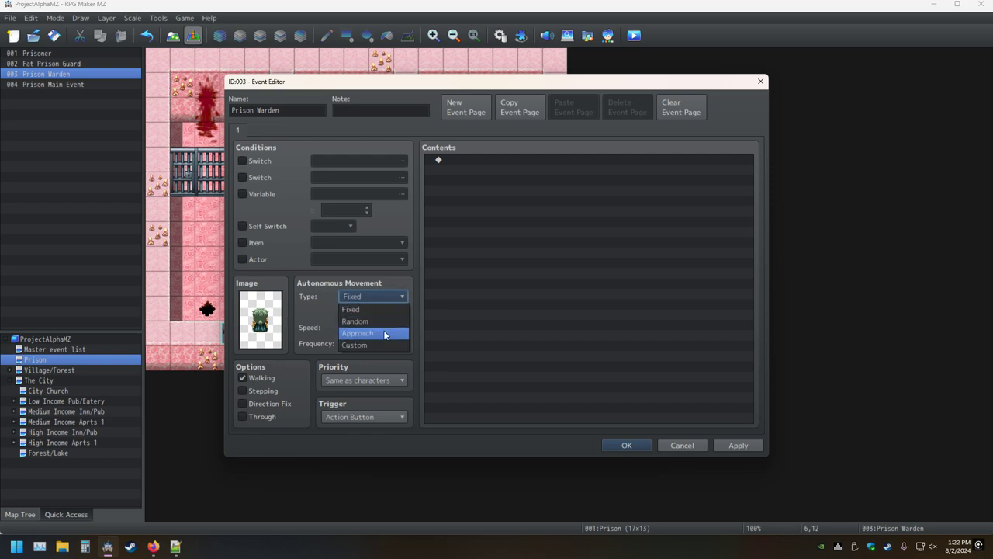
pyautogui.click(453, 341)
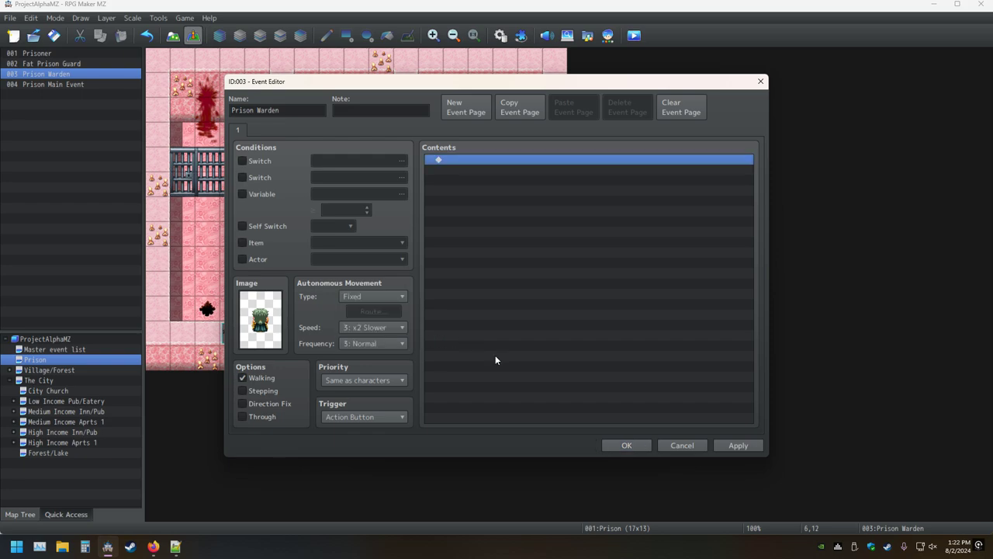
pyautogui.click(630, 447)
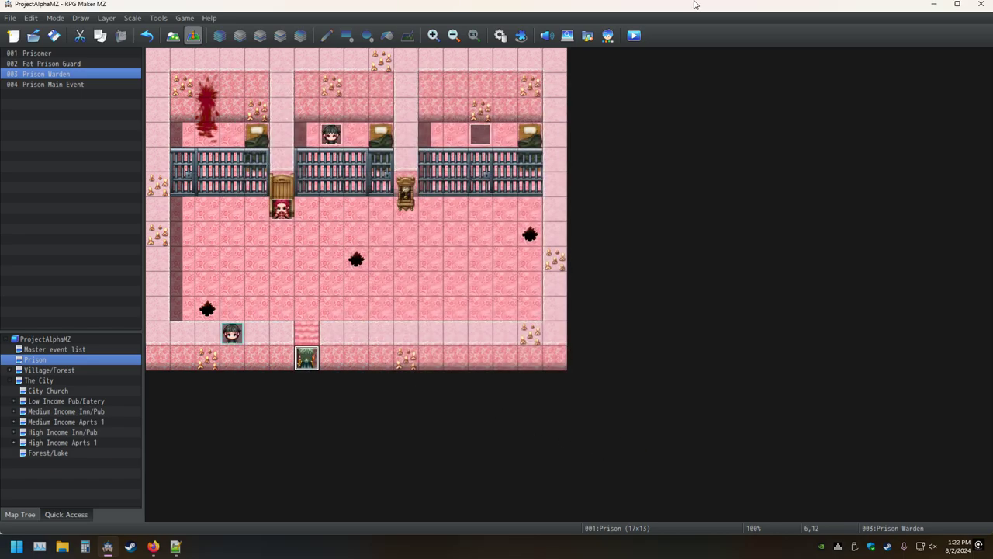
# Playtest the prison cutscene and close the test game
pyautogui.click(634, 35)
pyautogui.click(491, 286)
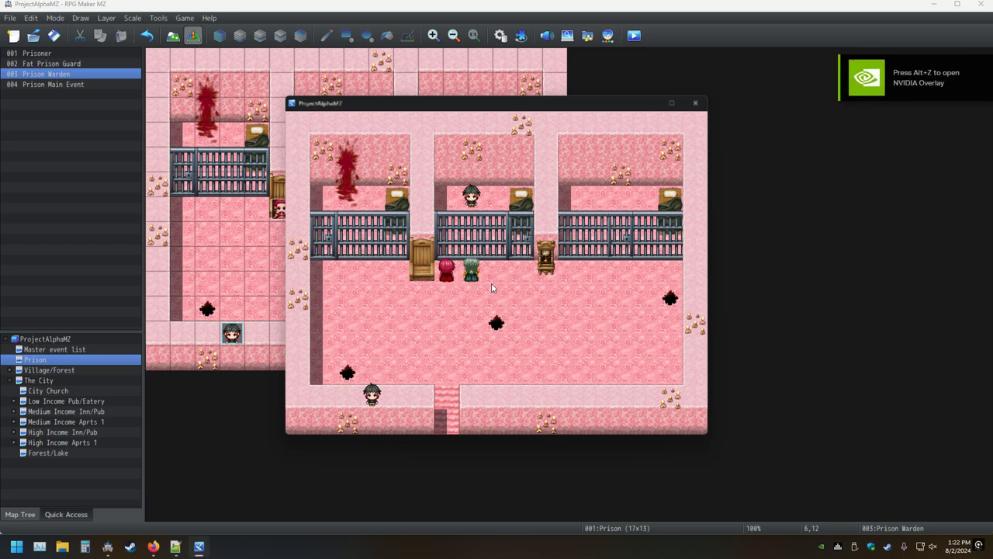
pyautogui.click(695, 102)
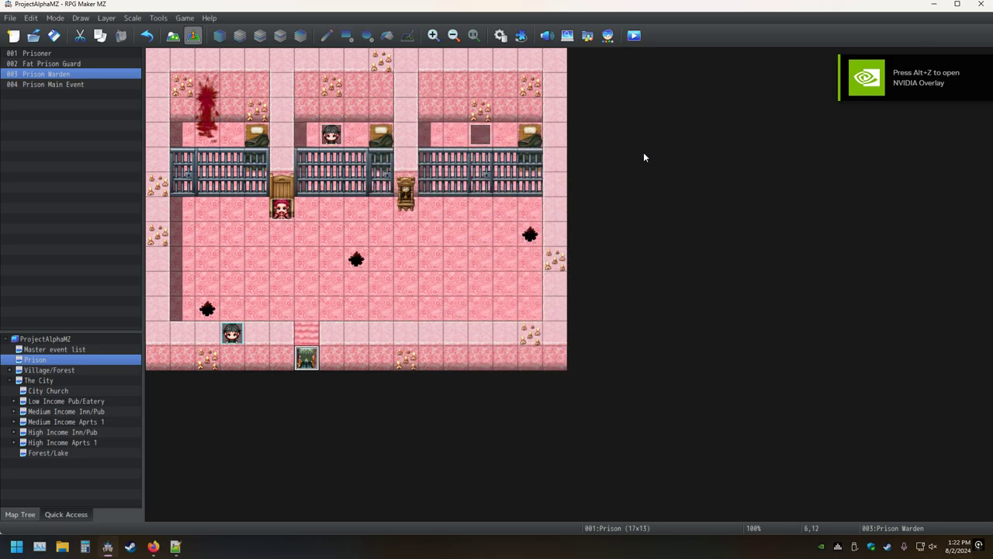
# Delete the 250-frame Wait command before the first dialogue line in the Prison Main Event
pyautogui.doubleClick(486, 133)
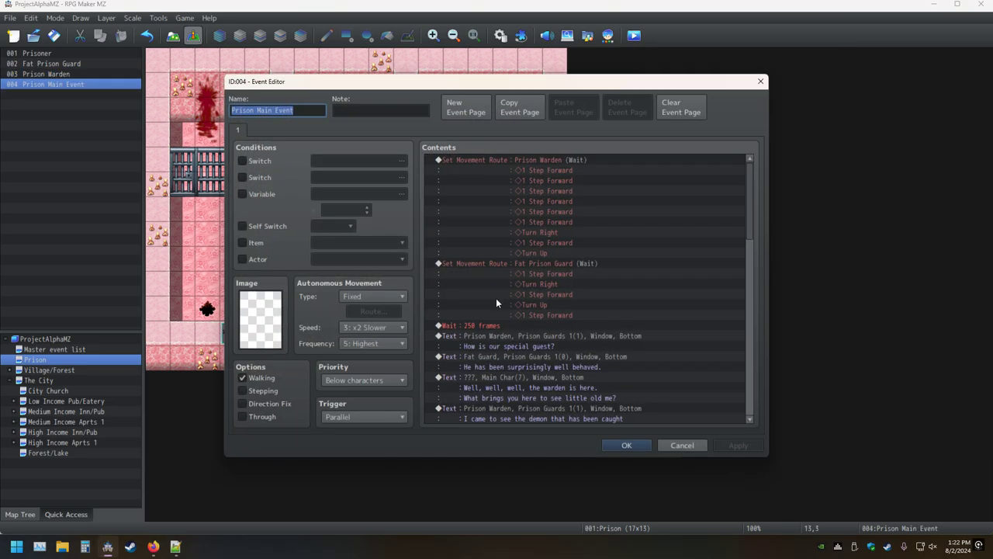
pyautogui.click(478, 325)
pyautogui.press('Delete')
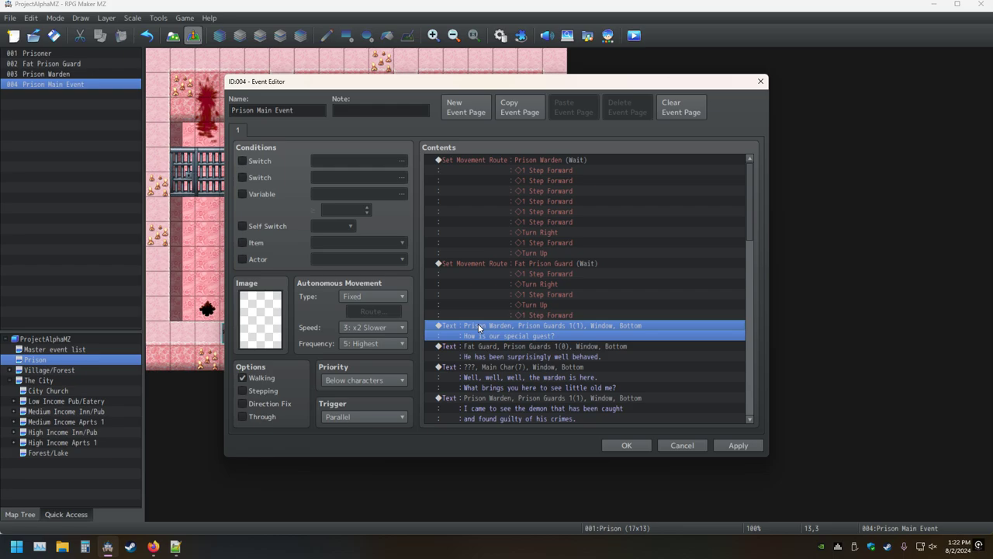